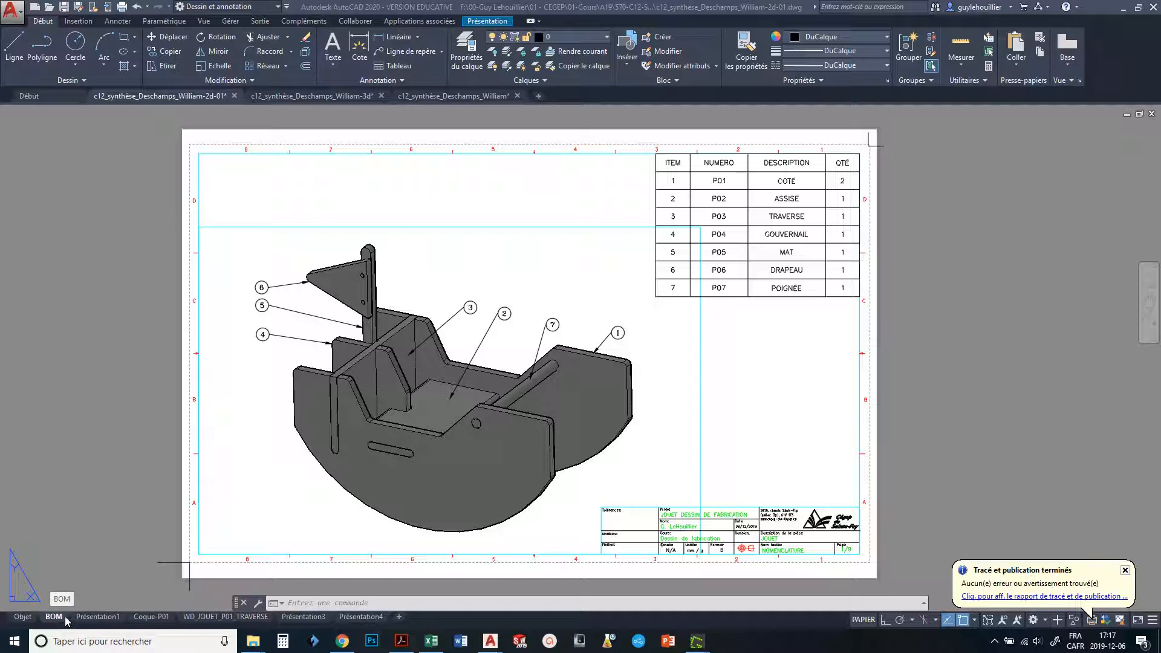
Open the Coque-P01 layout after a quick look at the Présentation1 layout.
left_click(92, 571)
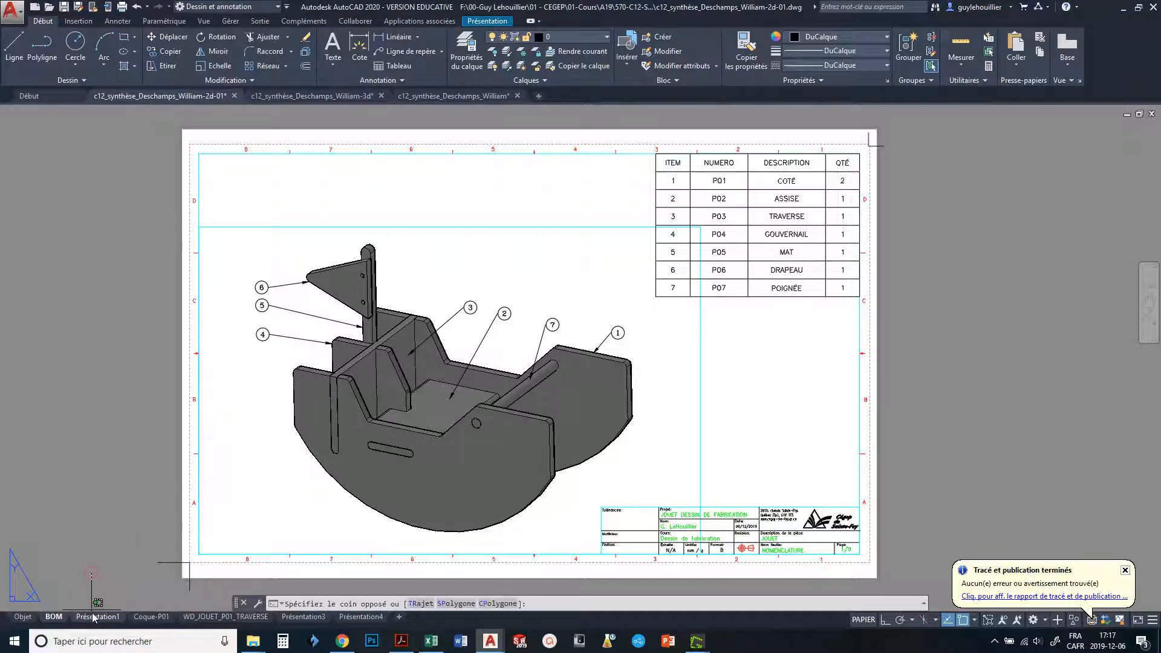
left_click(95, 617)
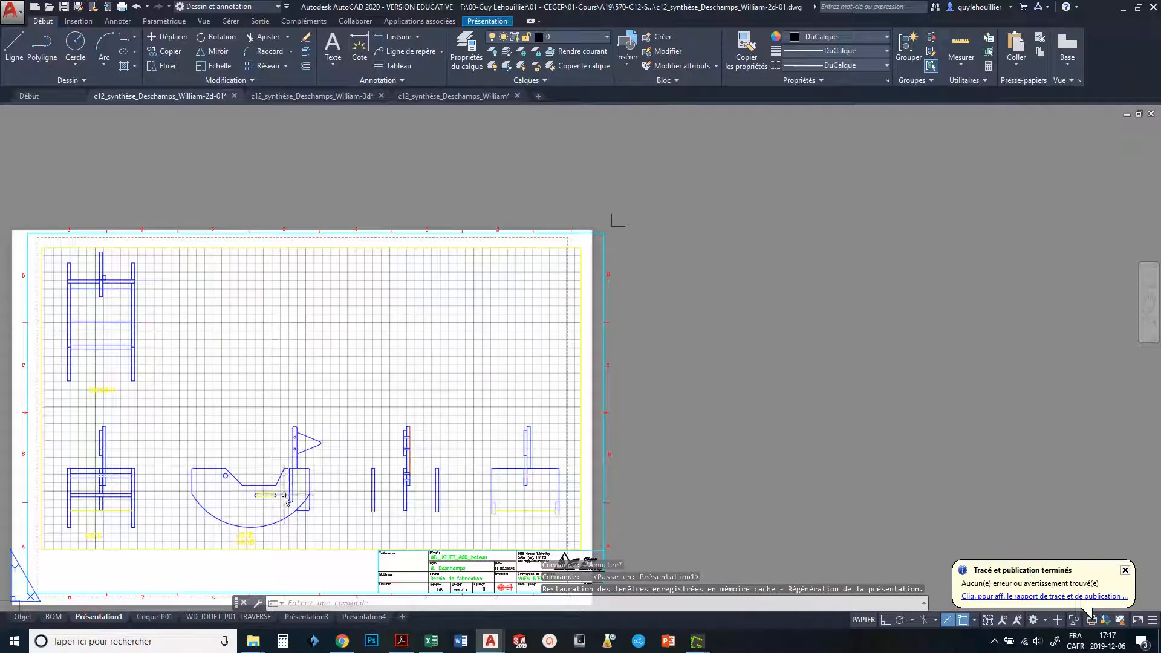
left_click(151, 616)
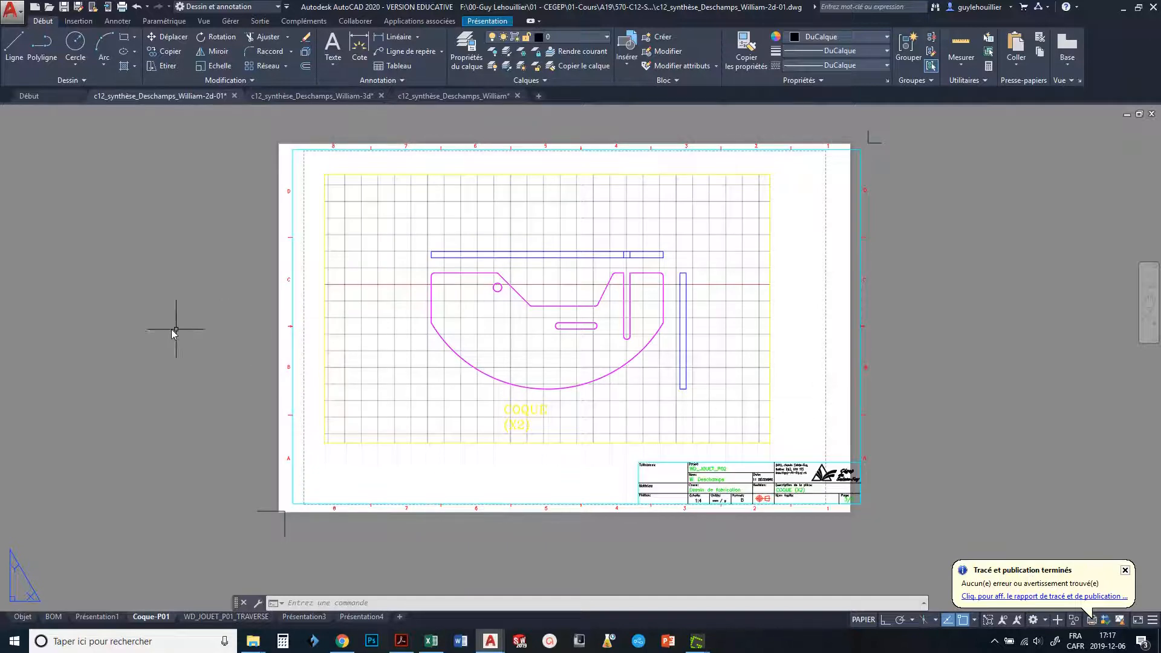
Modify the page setup of the Coque-P01 layout to use the DWG To PDF.pc3 plotter.
right_click(160, 623)
left_click(223, 531)
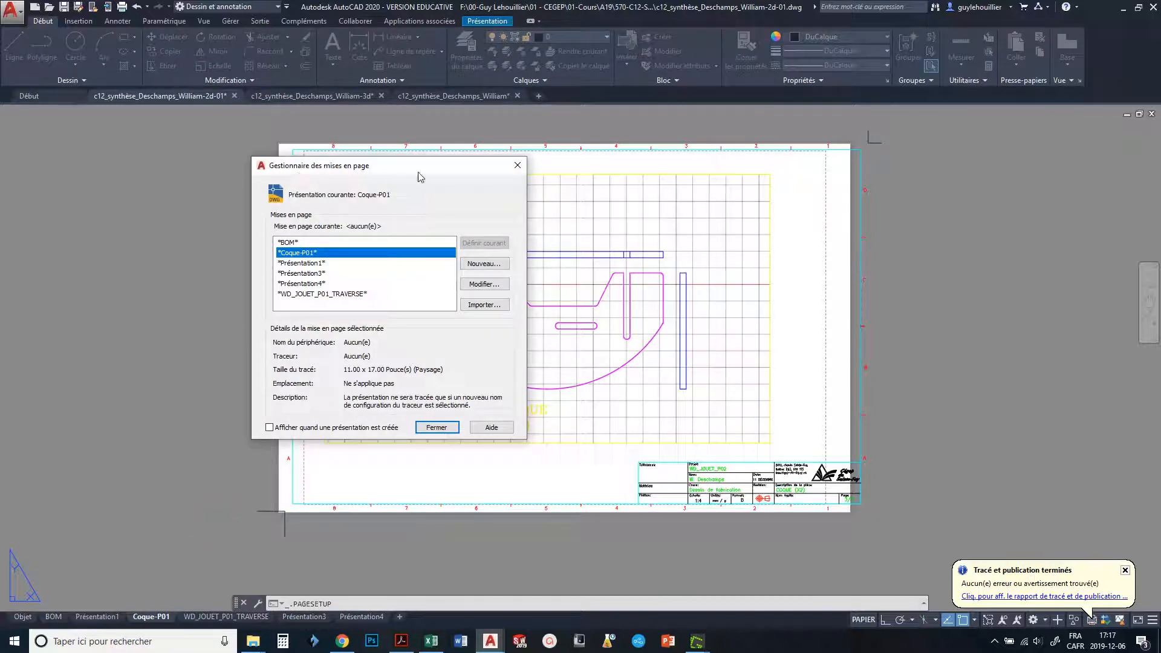
left_click(484, 284)
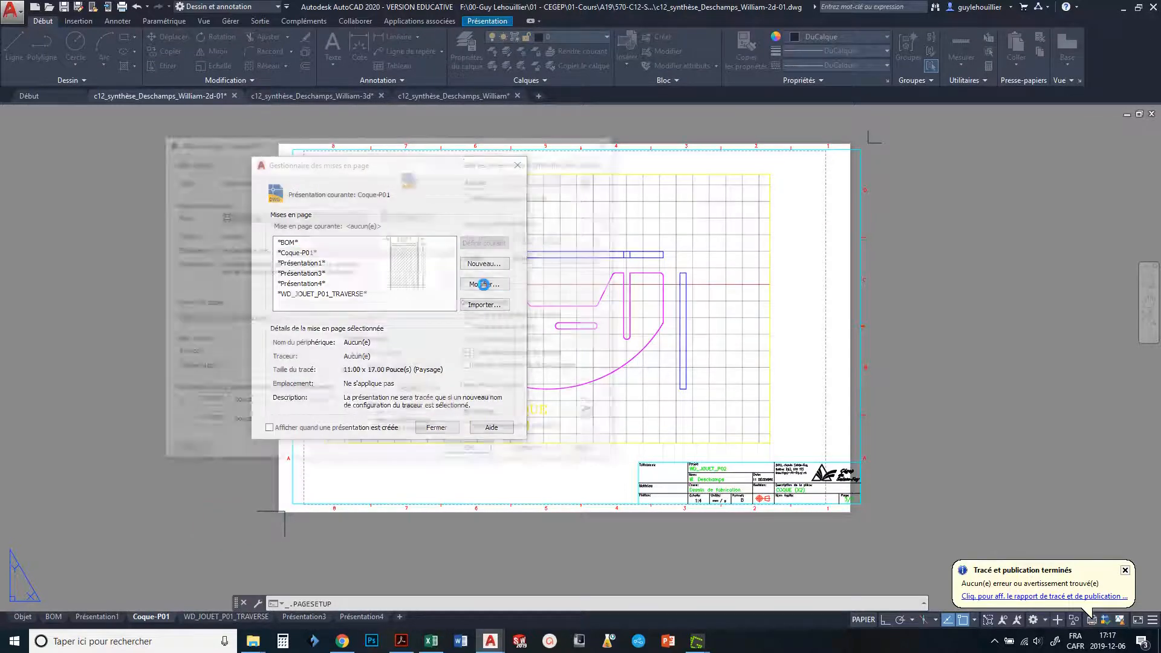
left_click(252, 219)
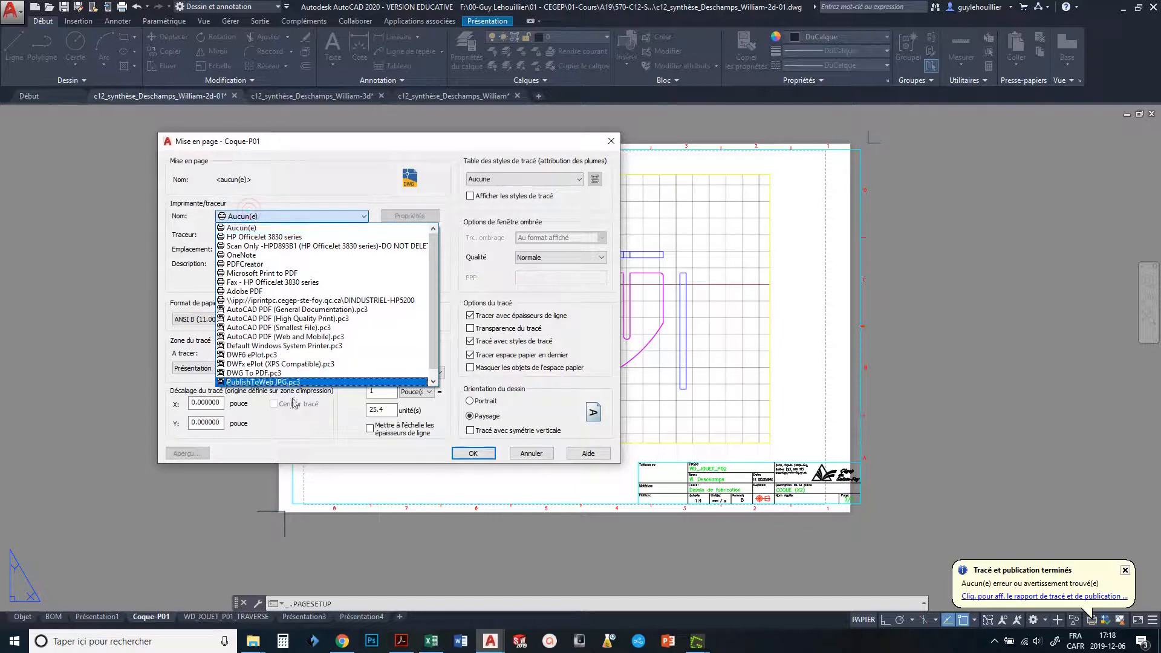
left_click(258, 373)
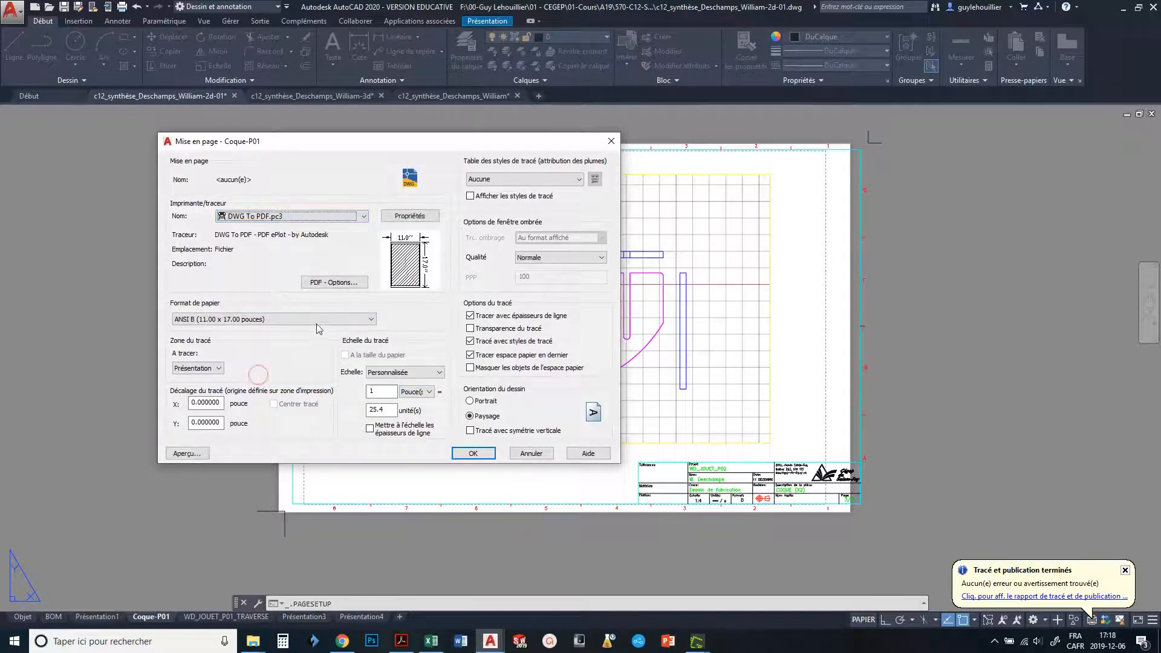
Assign the monochrome.ctb plot style and ANSI expand B (17.00 x 11.00) paper to the Coque-P01 page setup, and finish the setup.
left_click(526, 179)
left_click(513, 240)
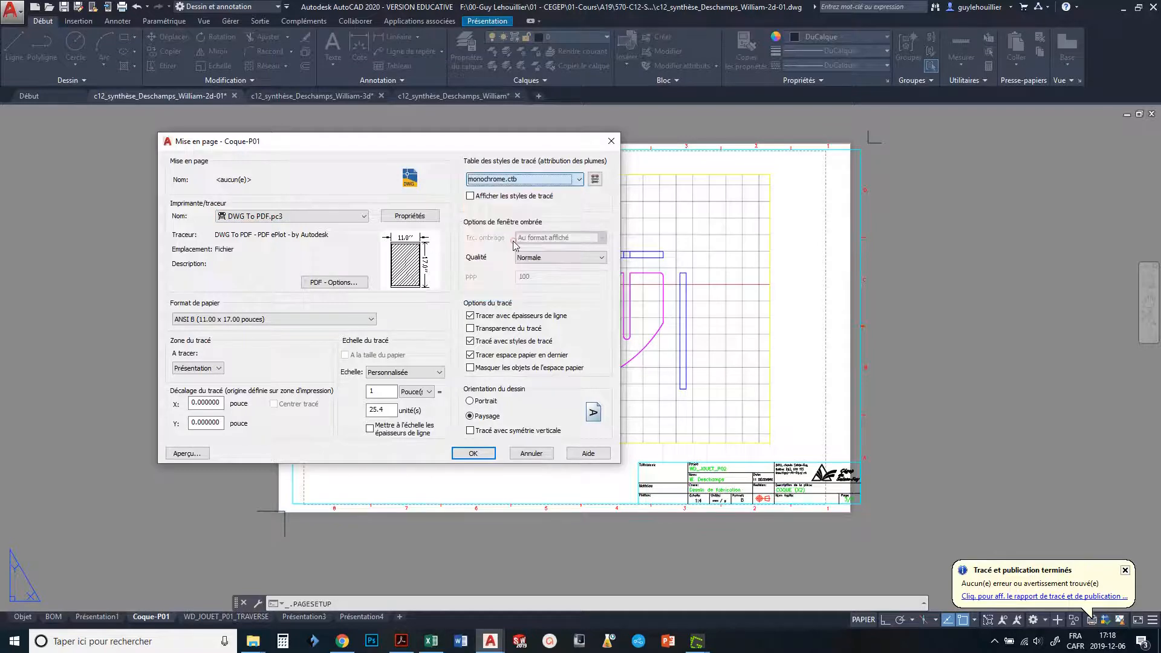
left_click(267, 320)
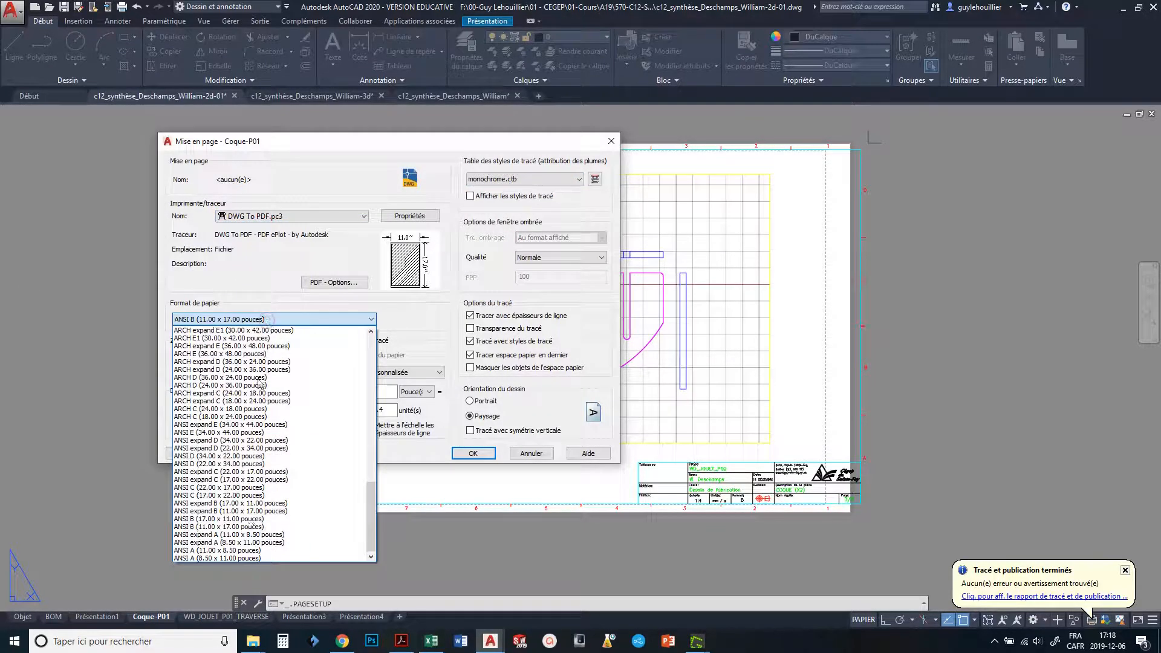
left_click(254, 503)
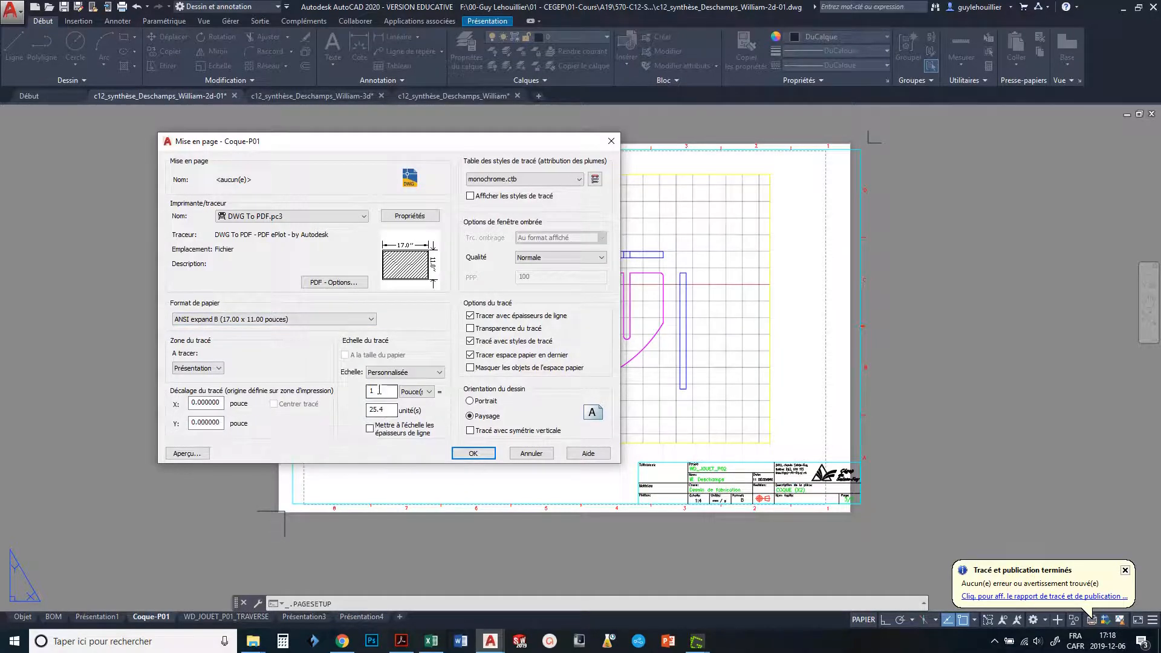
left_click(474, 454)
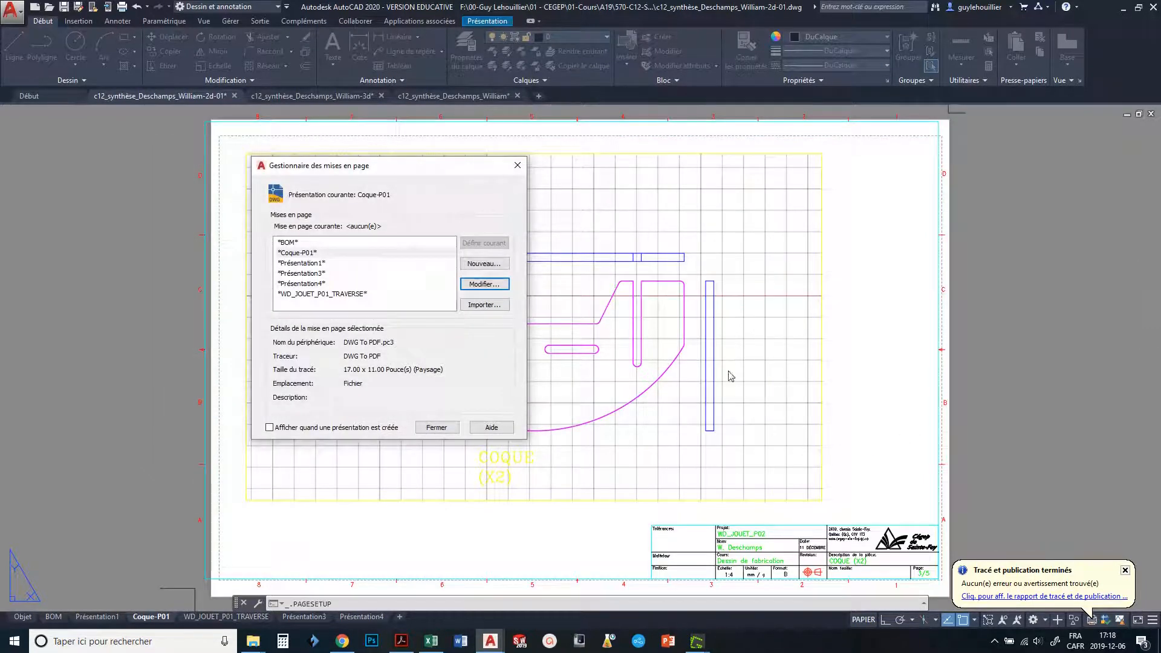
left_click(436, 427)
Move the title block and its frame so its lower-left corner mark sits on the corner of the printable area.
scroll(474, 479, "down", 2)
middle_click_drag(480, 505, 447, 428)
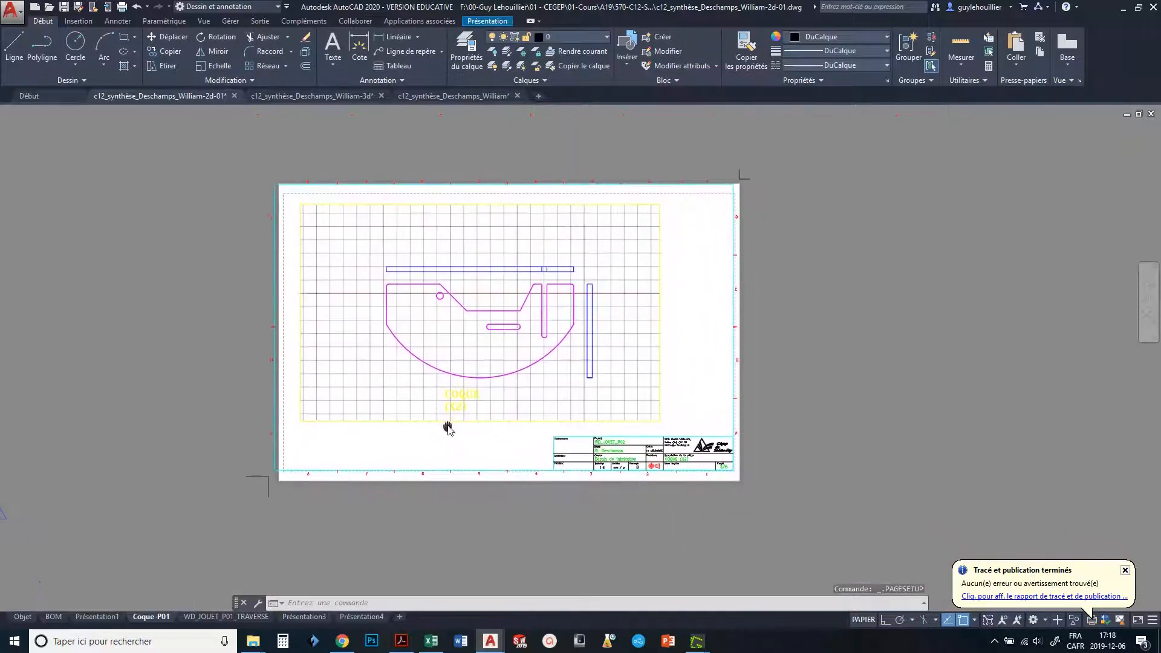
scroll(332, 474, "up", 8)
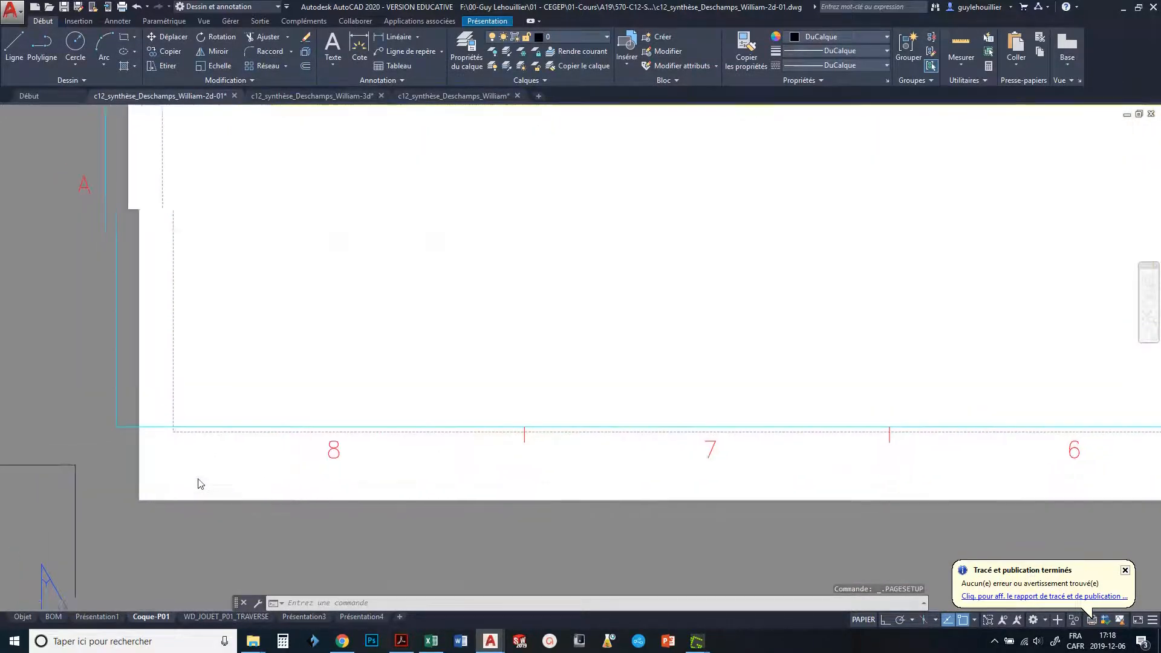
left_click(181, 448)
left_click(181, 448)
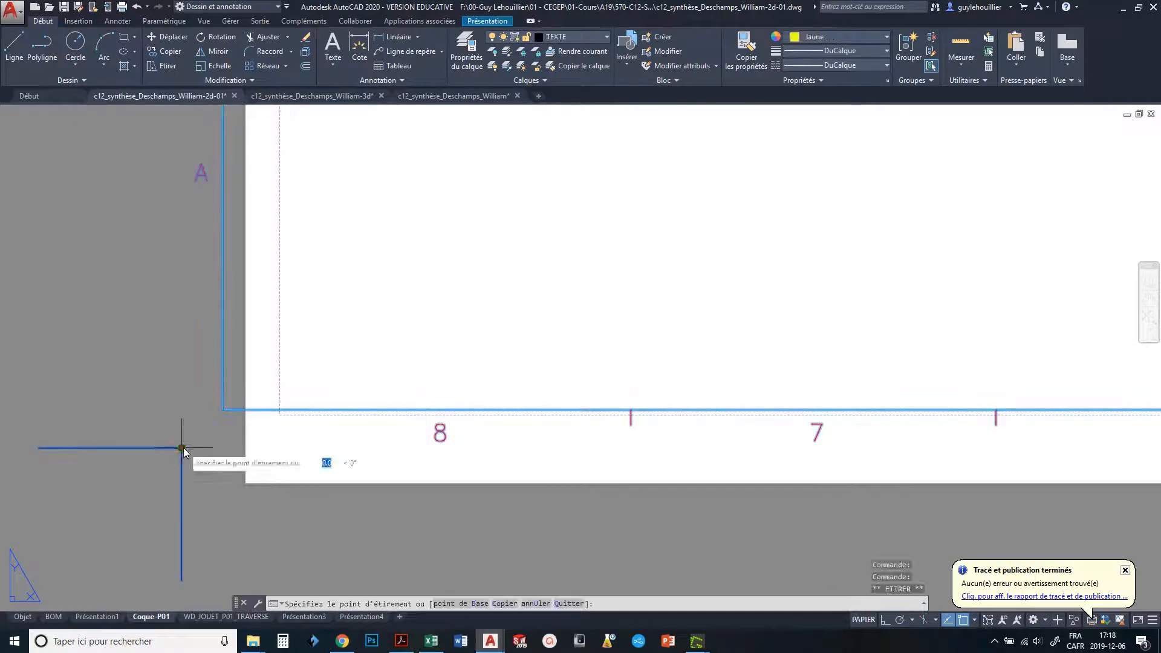
scroll(290, 417, "up", 6)
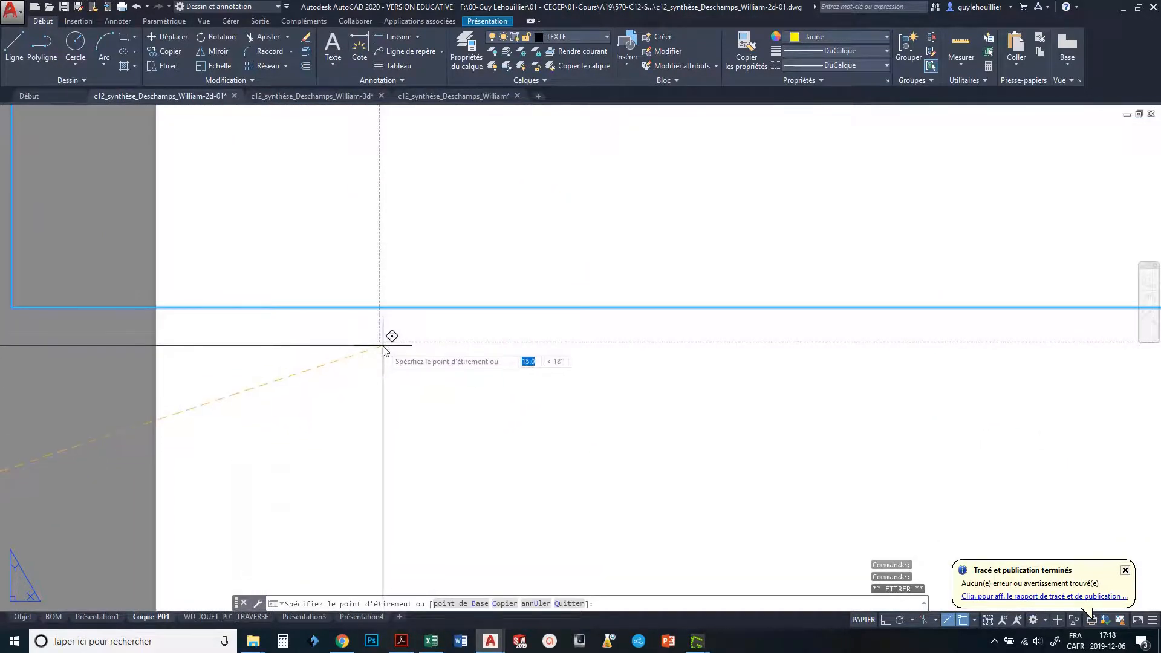
left_click(383, 339)
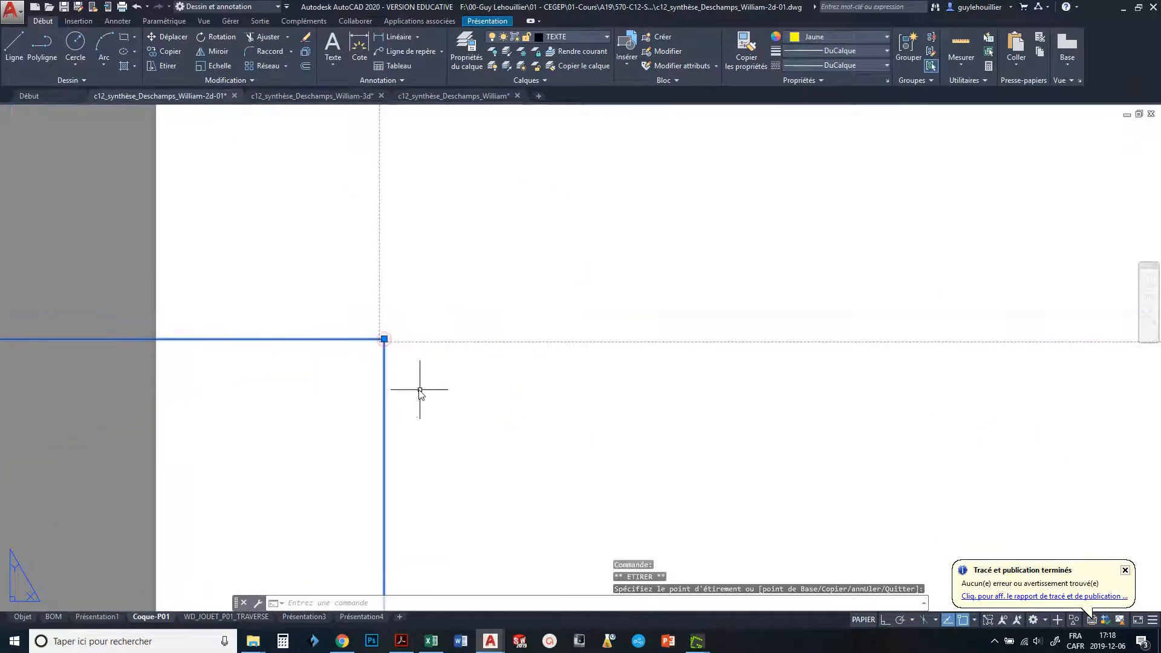
scroll(420, 390, "down", 5)
scroll(389, 337, "up", 3)
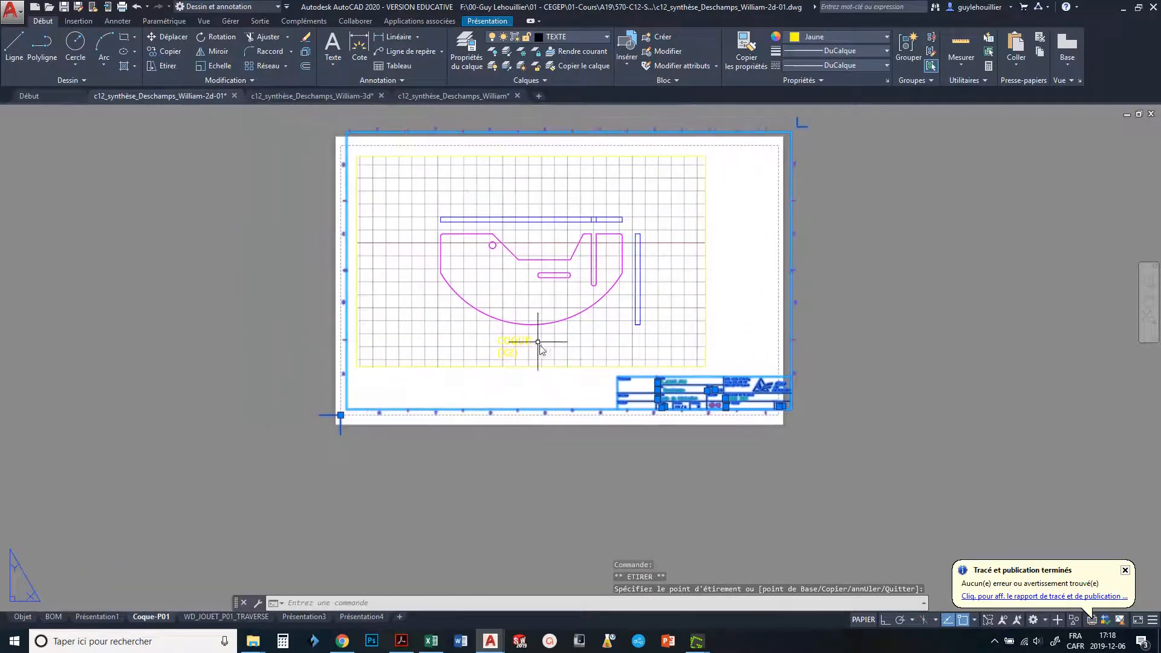
key("Escape")
Set the title block's Y scale to 1.07 and X scale to 1.005, and check the frame against the printable margins.
left_click(419, 129)
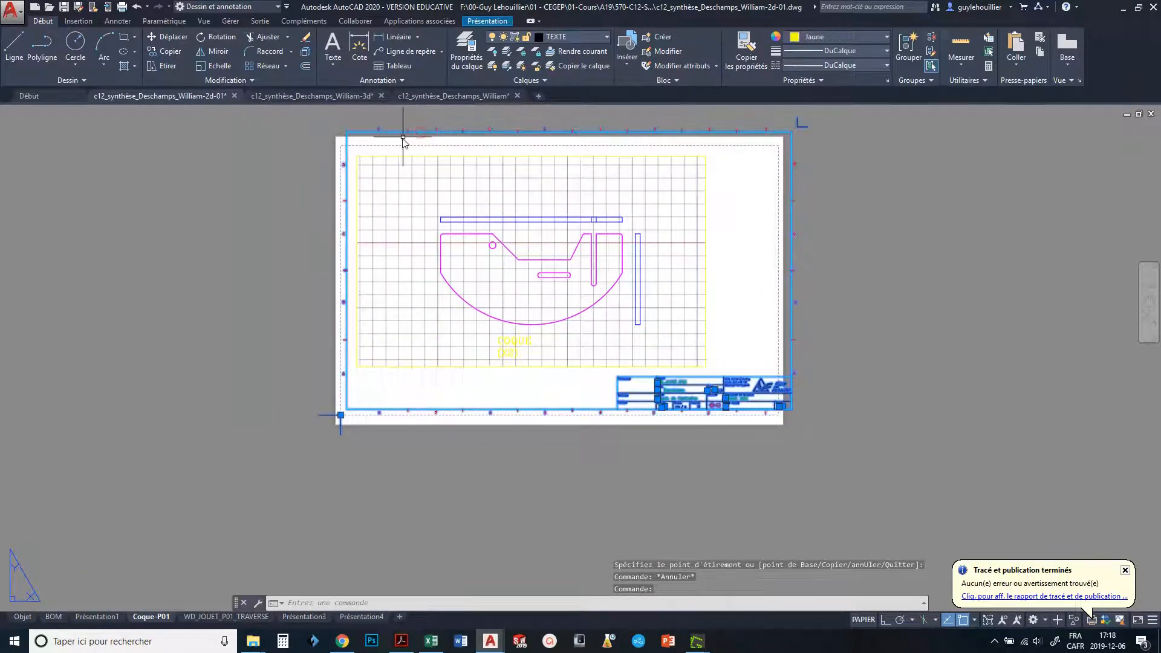
left_click(887, 79)
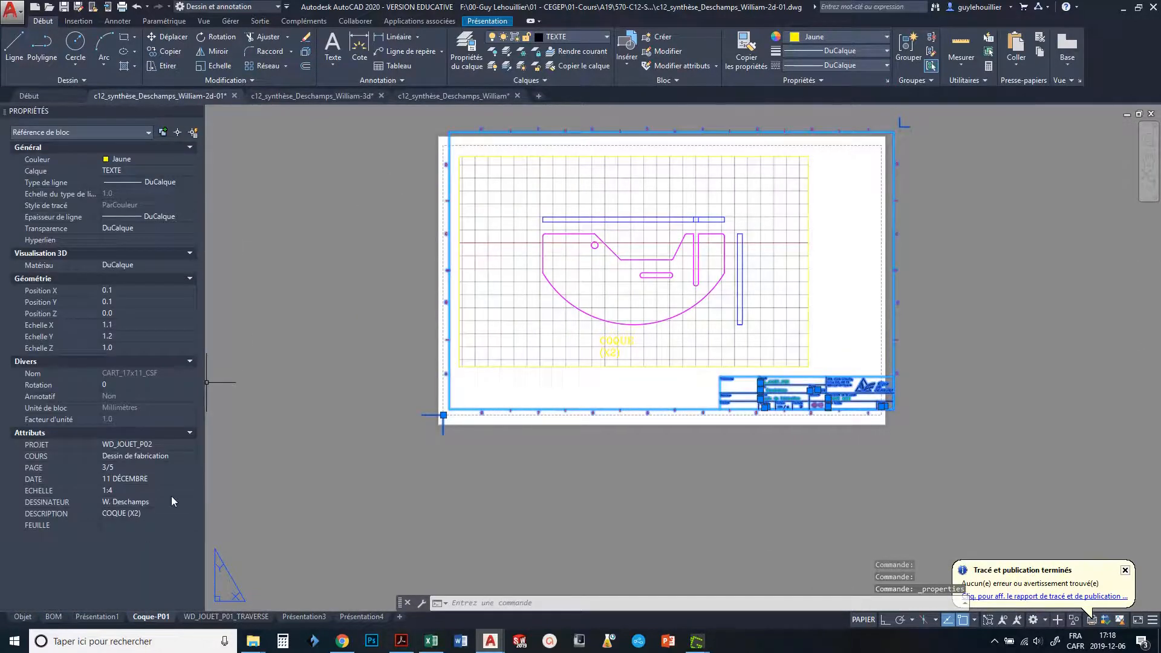
left_click(122, 336)
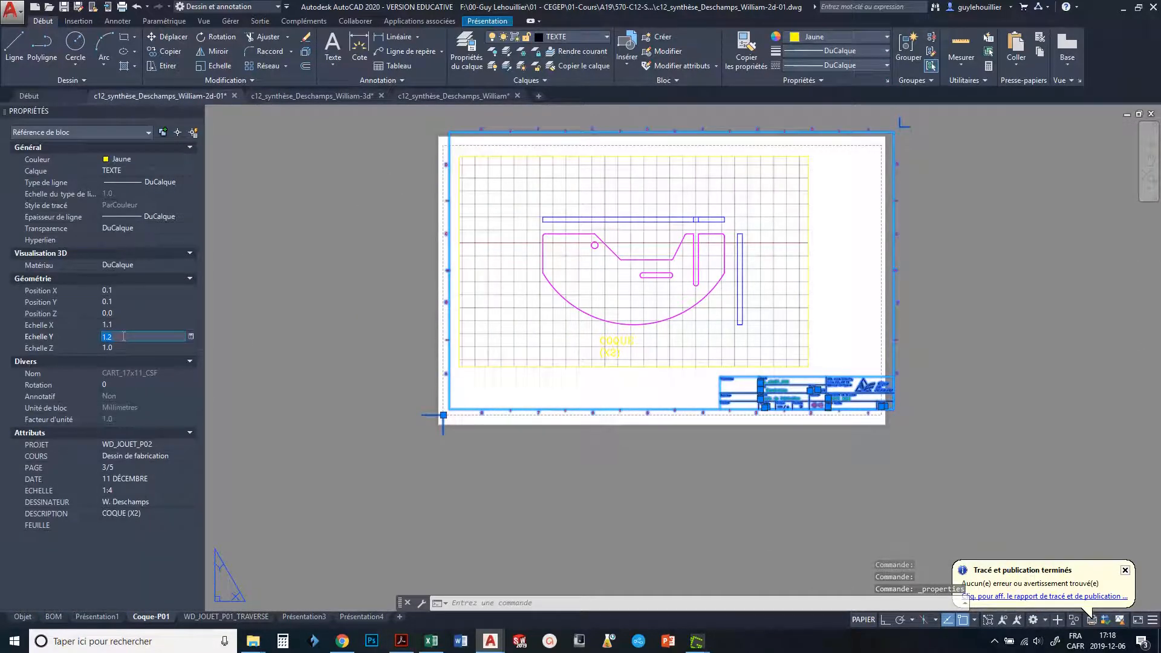
type("1")
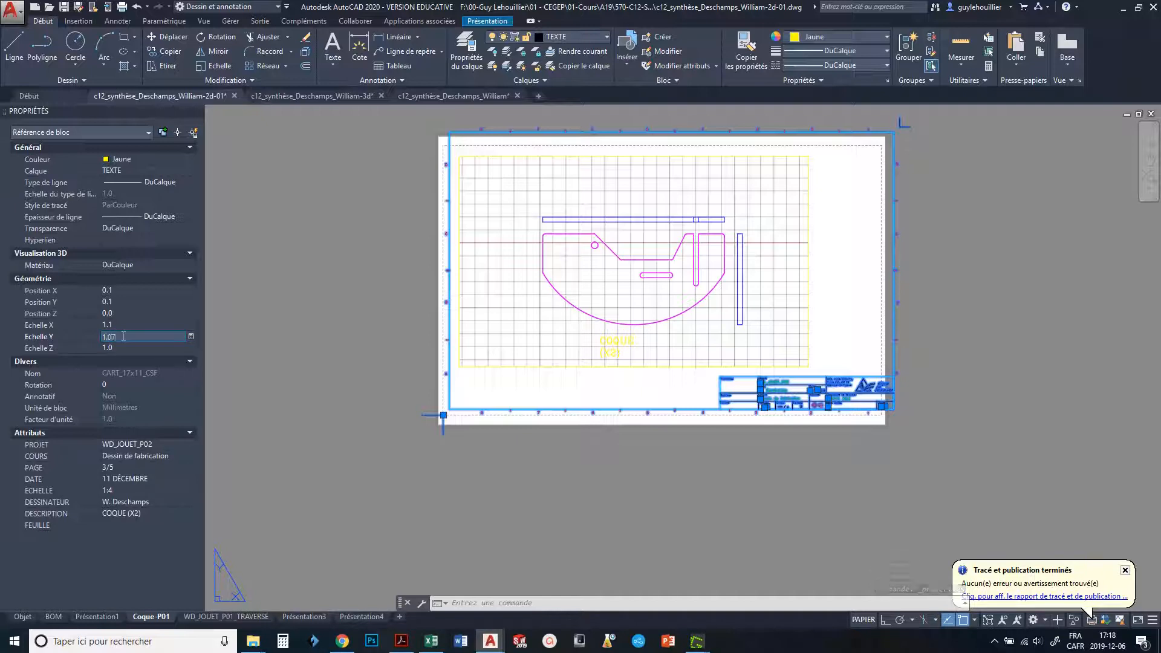
key("Return")
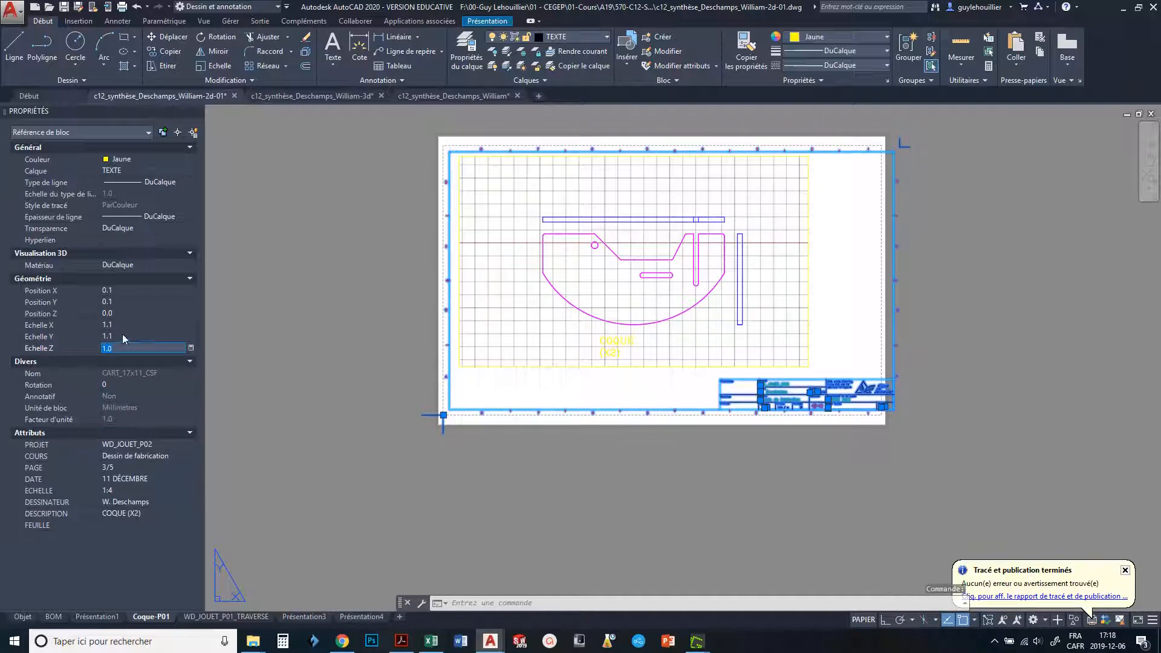
left_click(122, 325)
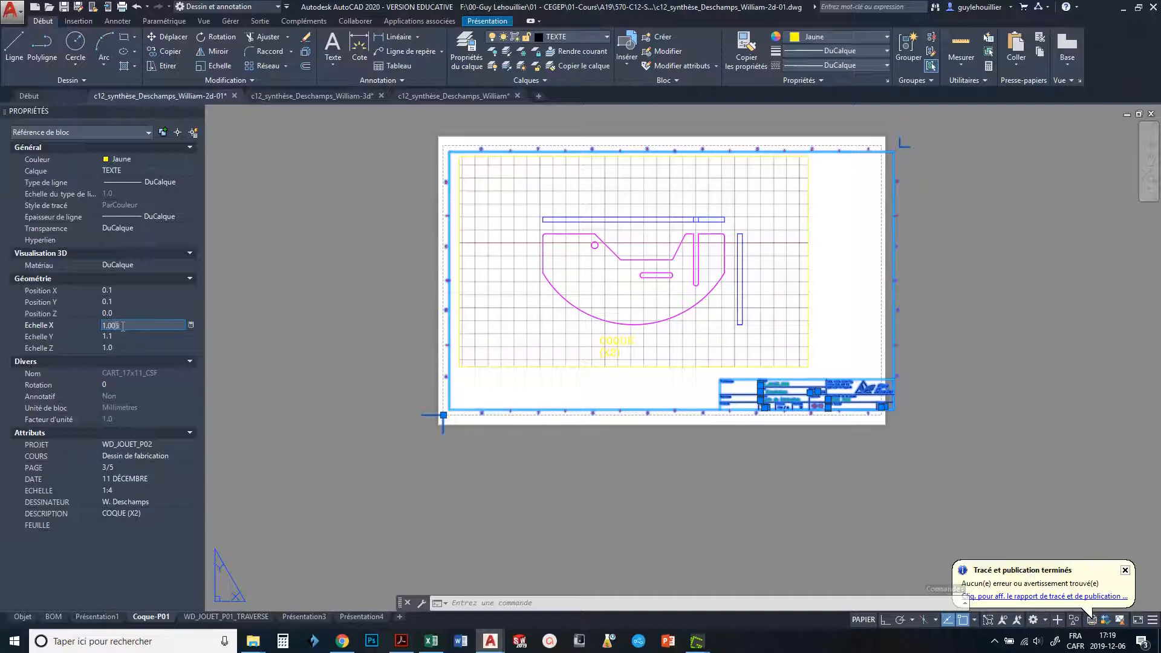
key("Tab")
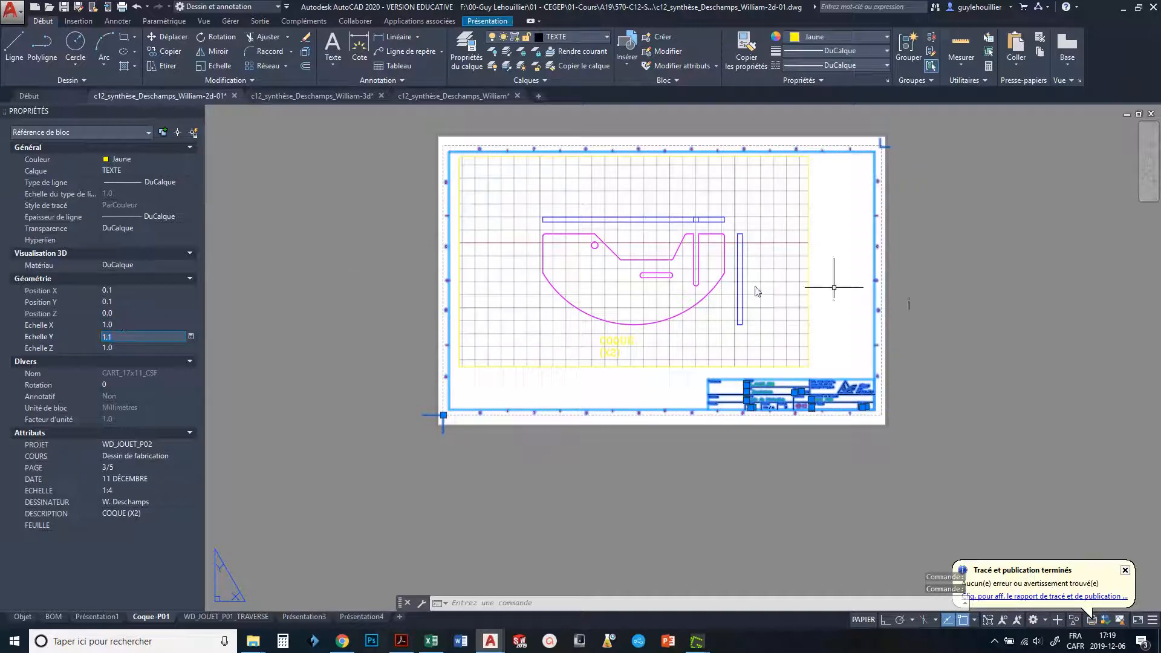
scroll(834, 158, "up", 8)
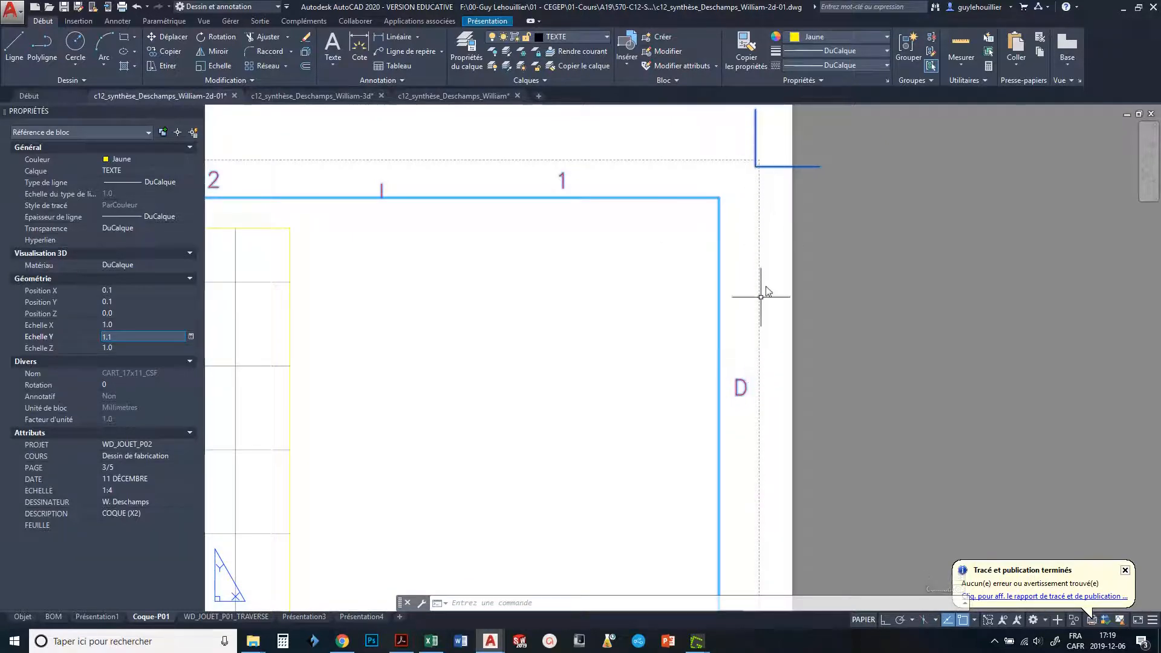
scroll(761, 296, "down", 6)
middle_click_drag(536, 381, 798, 198)
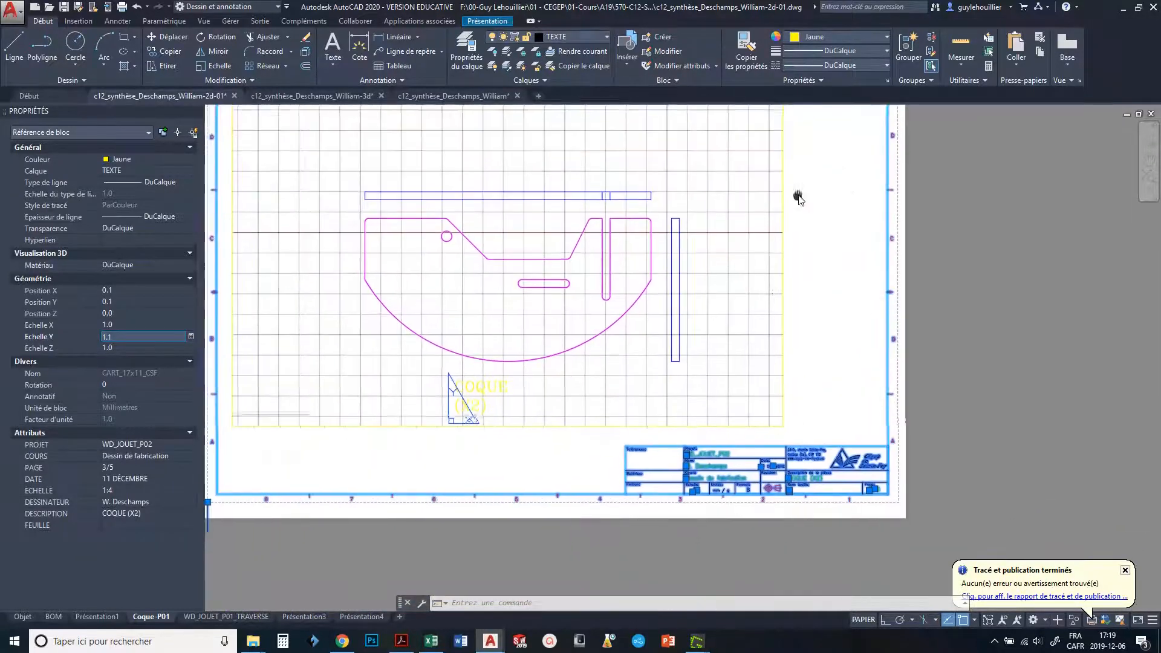
key("Escape")
key("Escape")
Move the viewport around the hull views to the FENETRE layer.
scroll(531, 336, "down", 3)
scroll(557, 349, "up", 4)
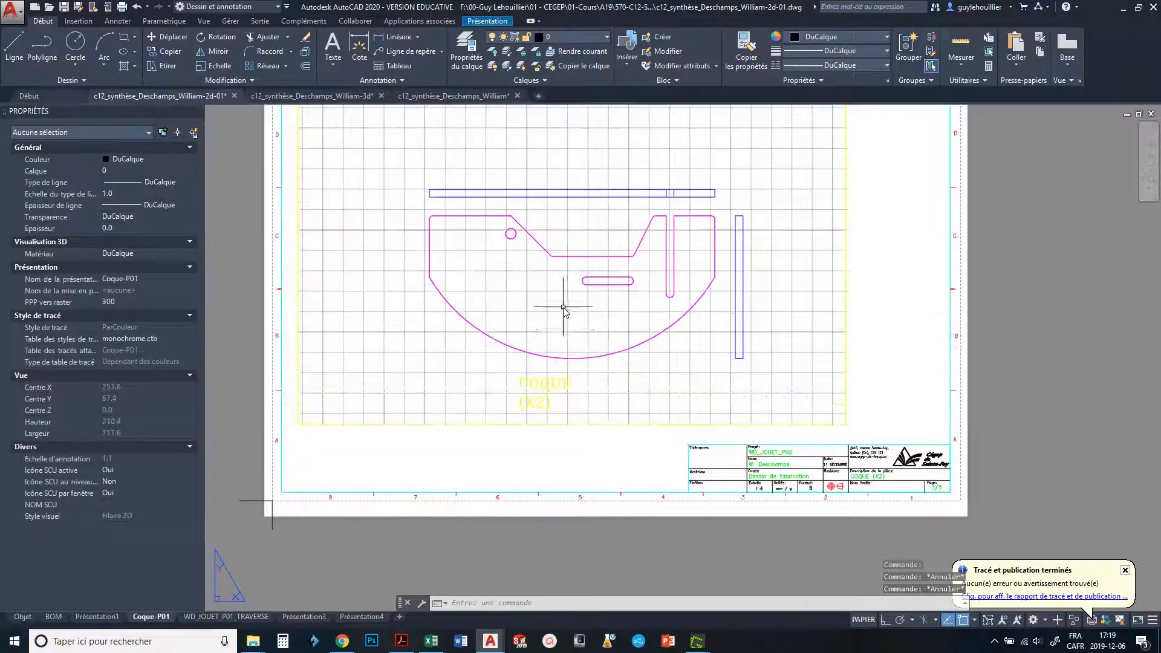
middle_click_drag(563, 331, 595, 359)
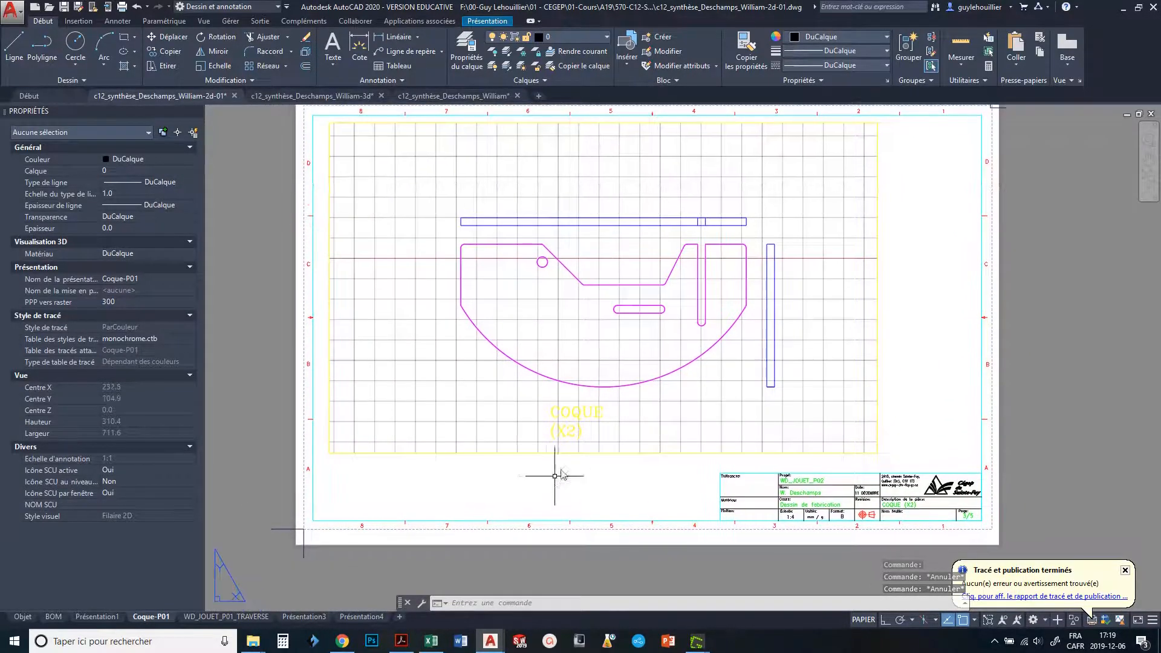
left_click(571, 474)
key("Escape")
key("Escape")
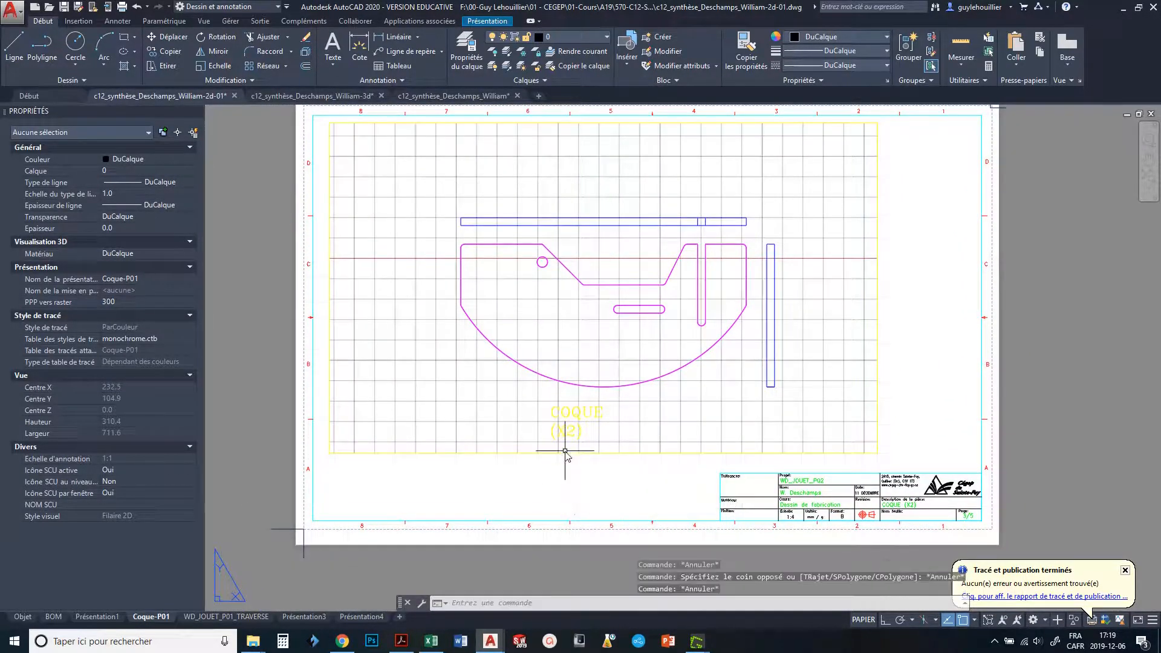
left_click(565, 452)
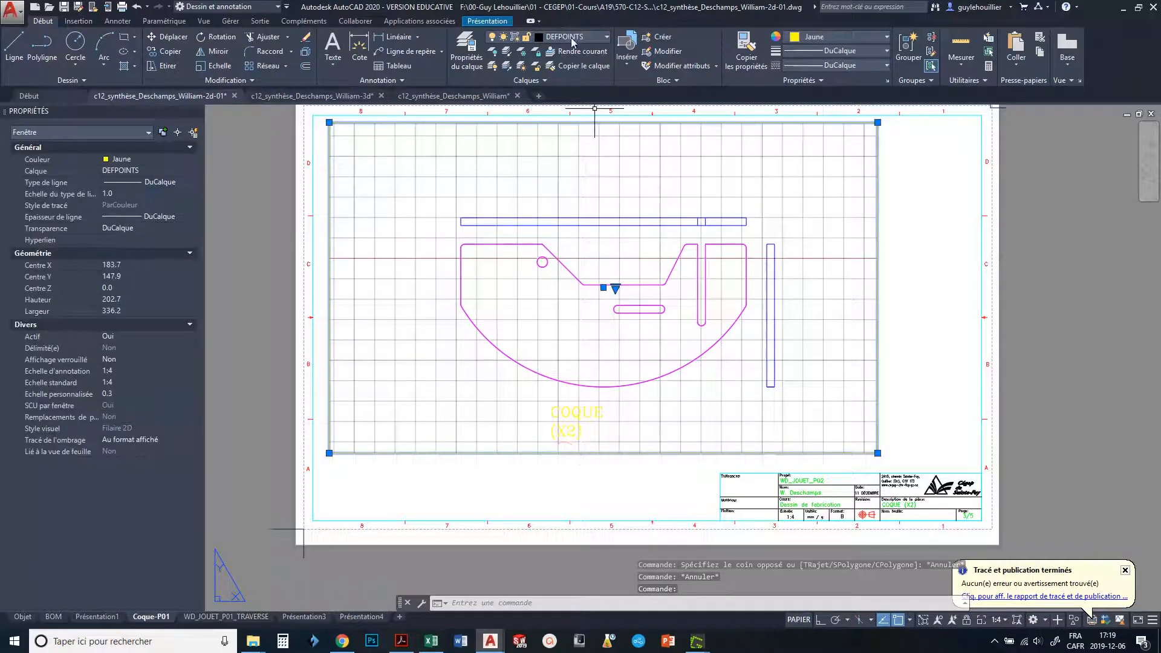
left_click(605, 37)
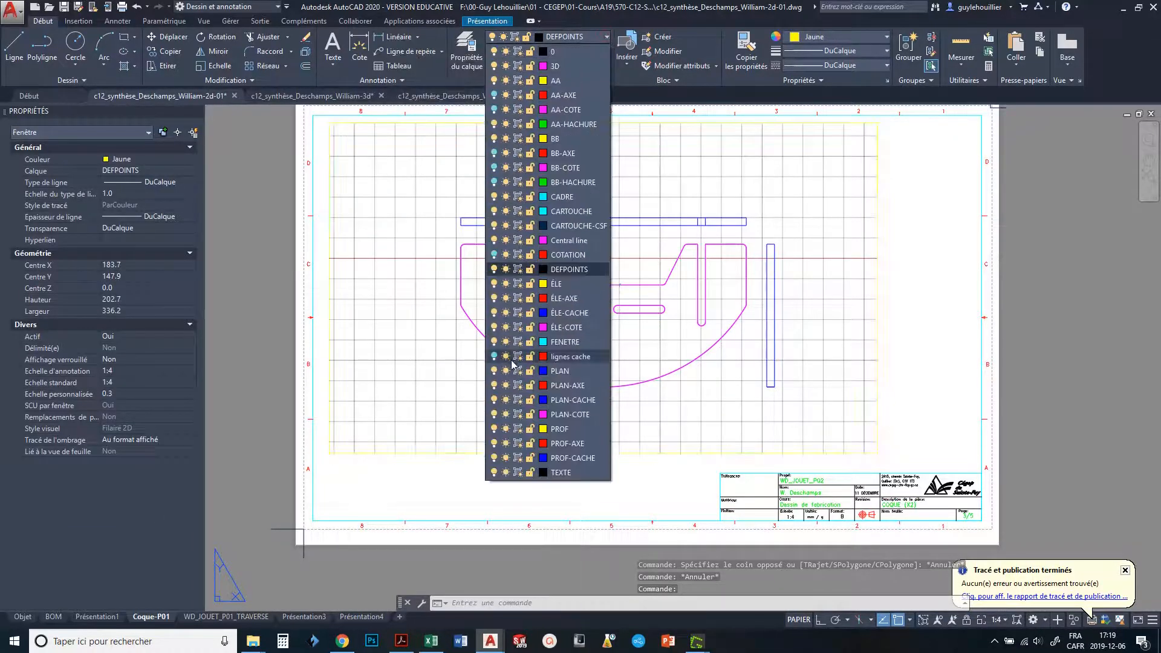
left_click(572, 342)
key("Escape")
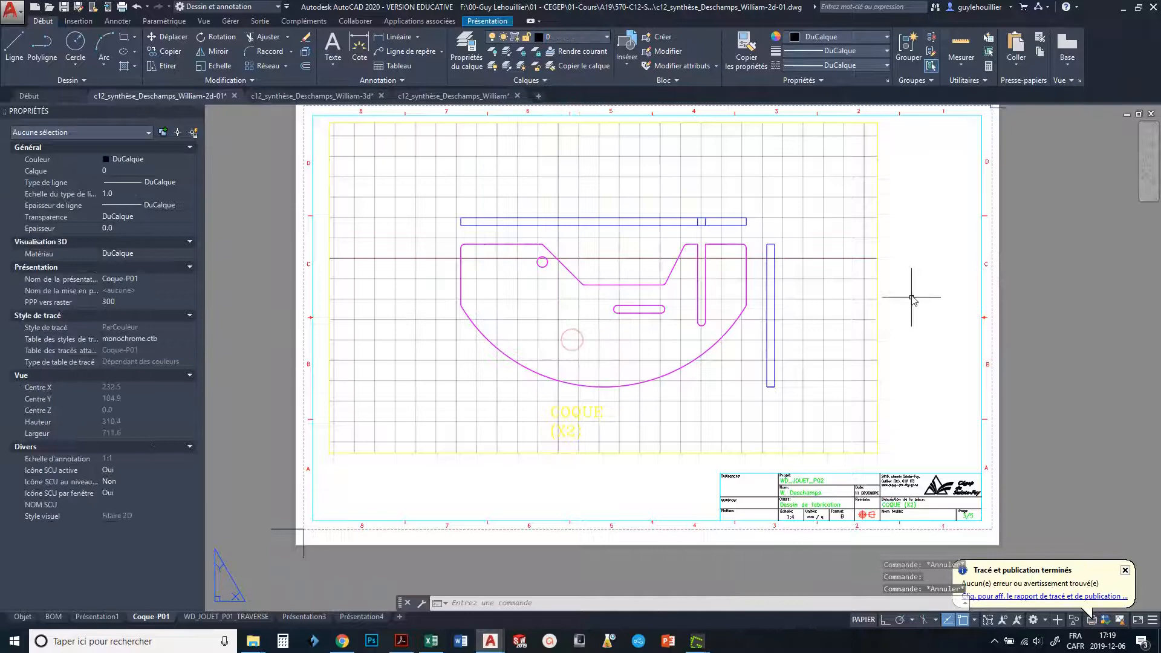
Set the viewport's colour to DuCalque (ByLayer).
left_click(877, 175)
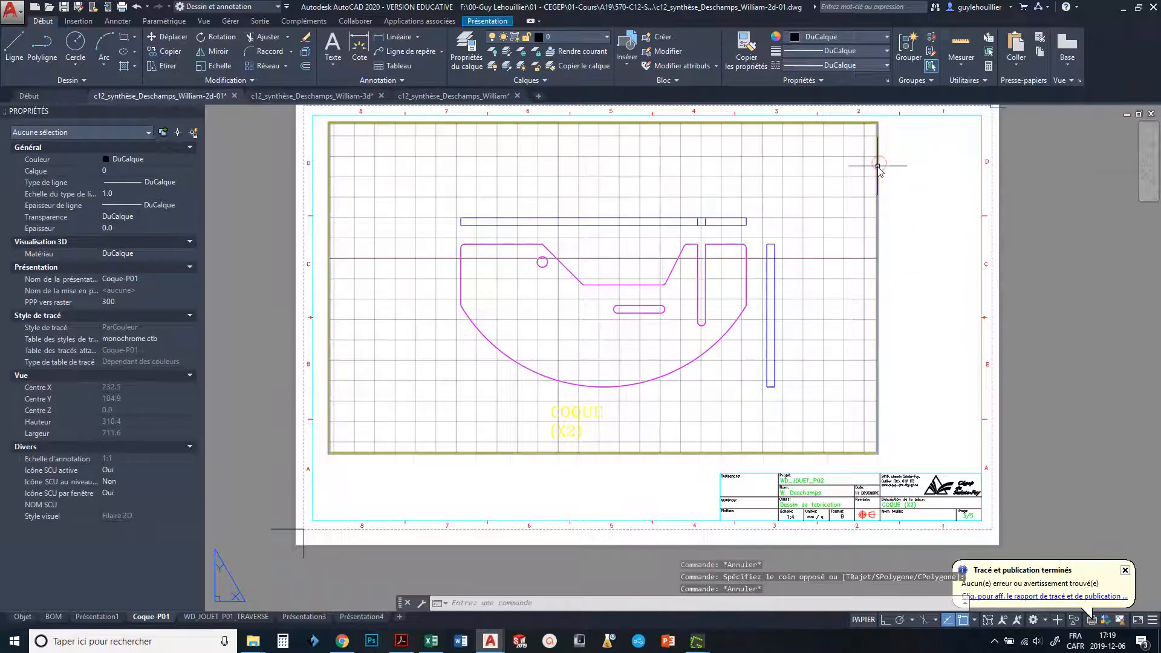
left_click(869, 107)
left_click(844, 37)
left_click(847, 122)
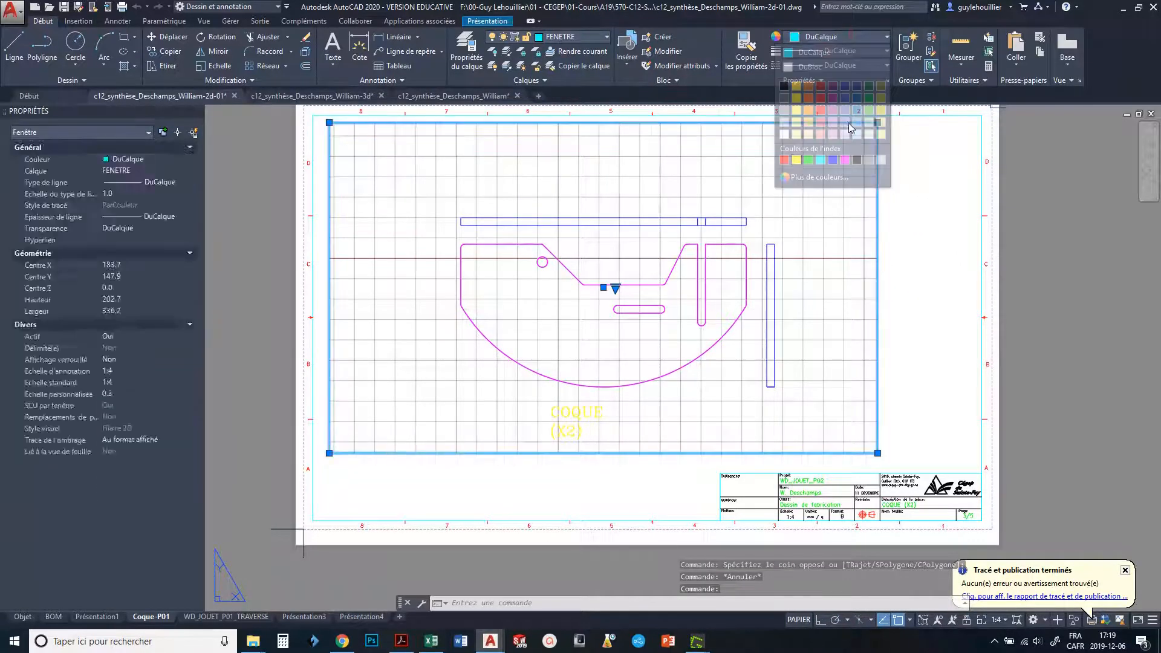
key("Escape")
Stretch the viewport's lower-left corner to the inner lower-left corner of the sheet frame, making it about 346 mm wide and 244 mm high.
left_click(329, 452)
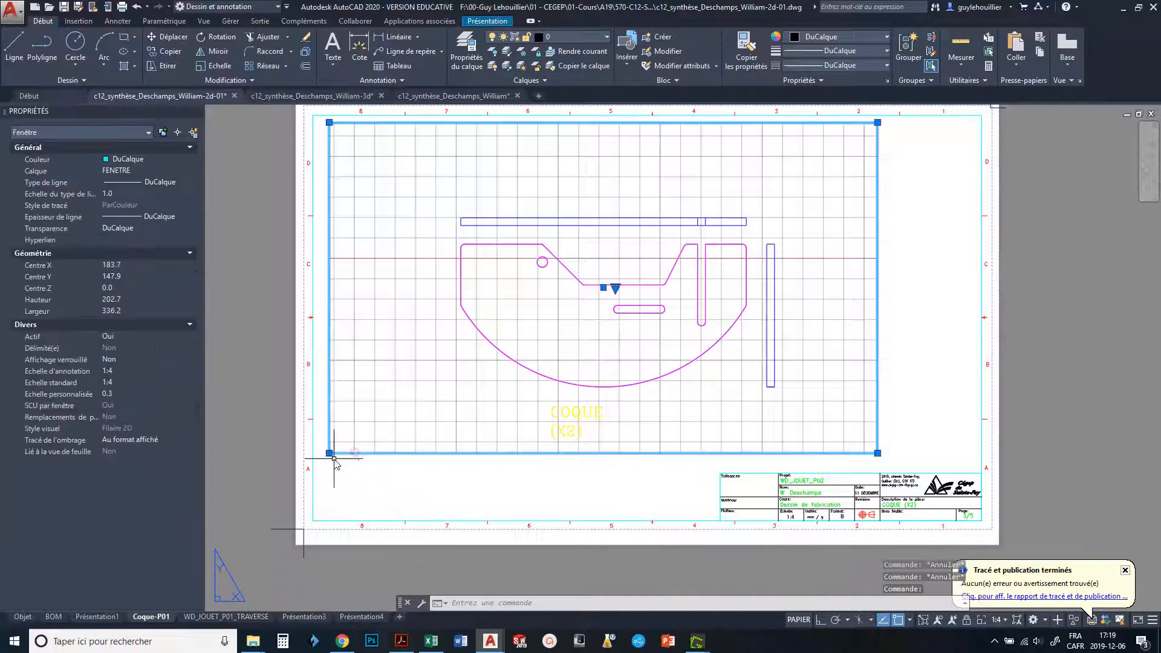
left_click(330, 453)
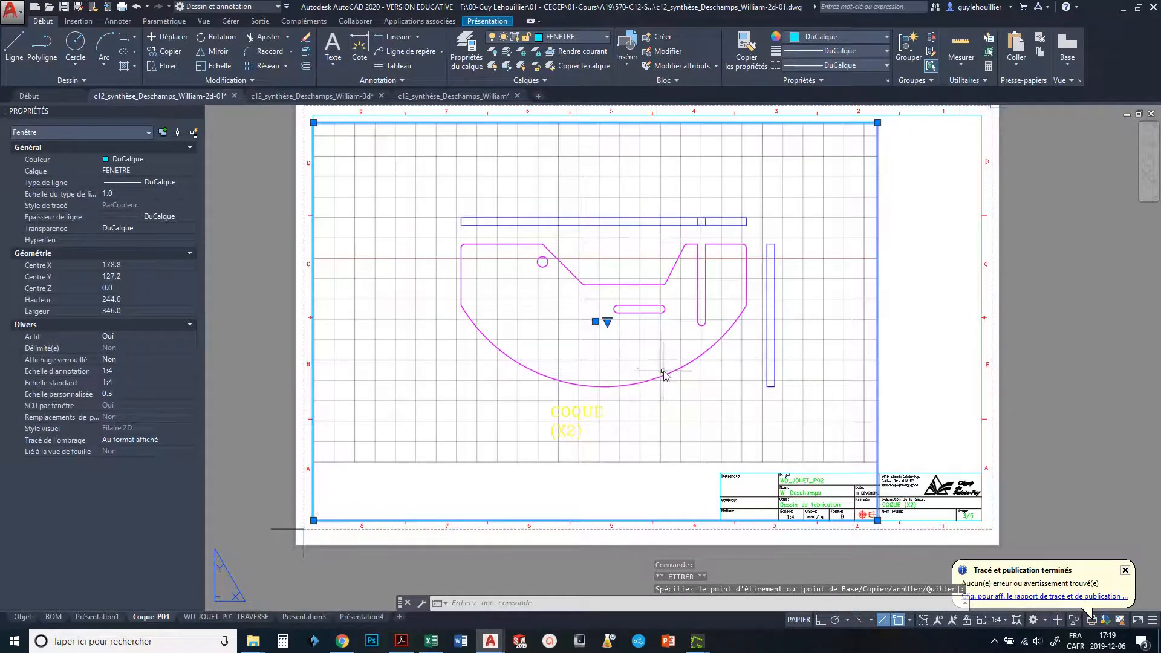
middle_click_drag(664, 374, 656, 401)
Turn off the grid in the hull viewport and shift the hull views down and toward its left side.
double_click(645, 444)
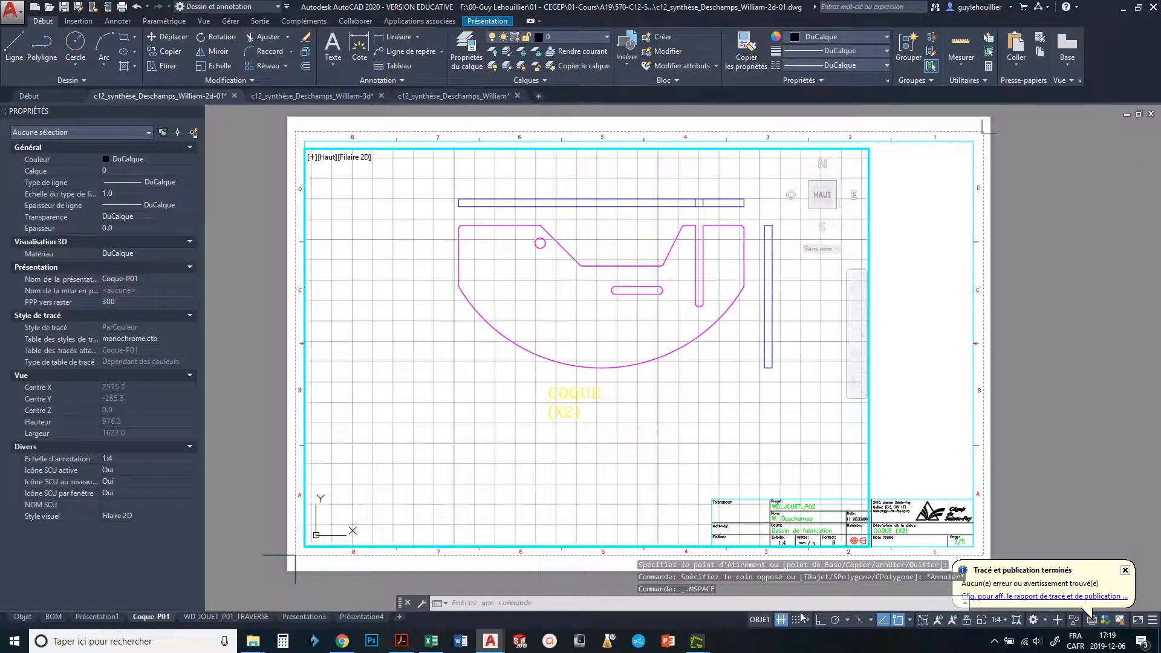
left_click(782, 620)
mouse_move(647, 451)
middle_mouse_down()
mouse_move(637, 492)
mouse_move(604, 518)
mouse_move(570, 516)
mouse_move(565, 456)
mouse_move(693, 497)
mouse_move(532, 458)
mouse_move(614, 499)
middle_mouse_up()
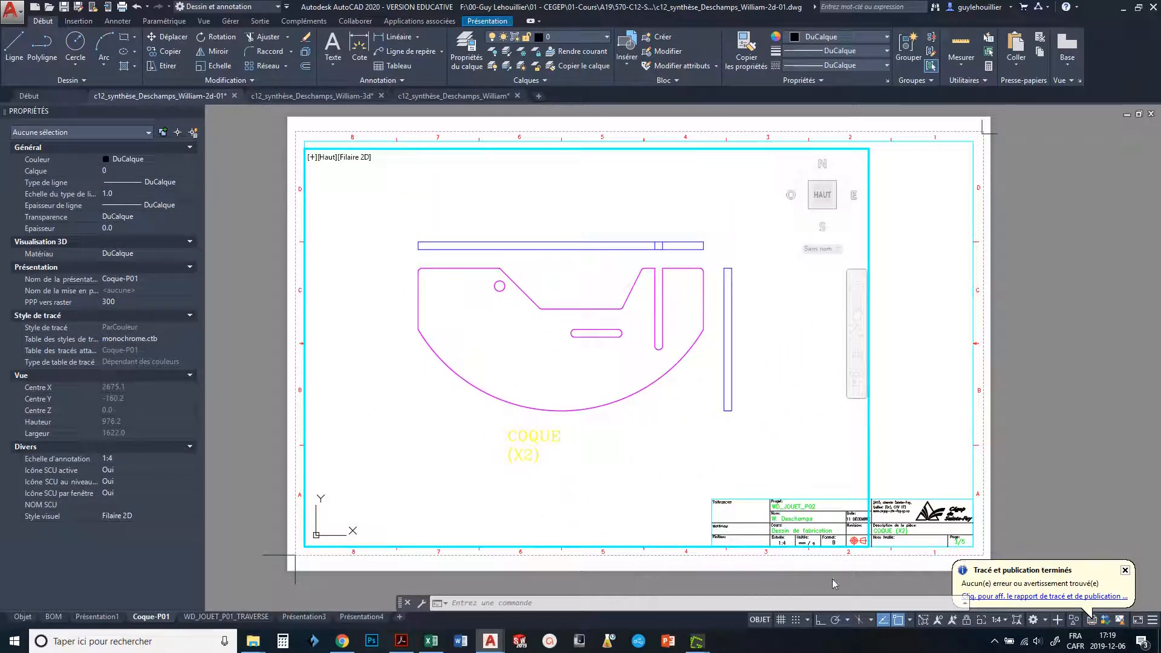
mouse_move(622, 467)
middle_mouse_down()
mouse_move(599, 467)
mouse_move(560, 516)
mouse_move(590, 508)
middle_mouse_up()
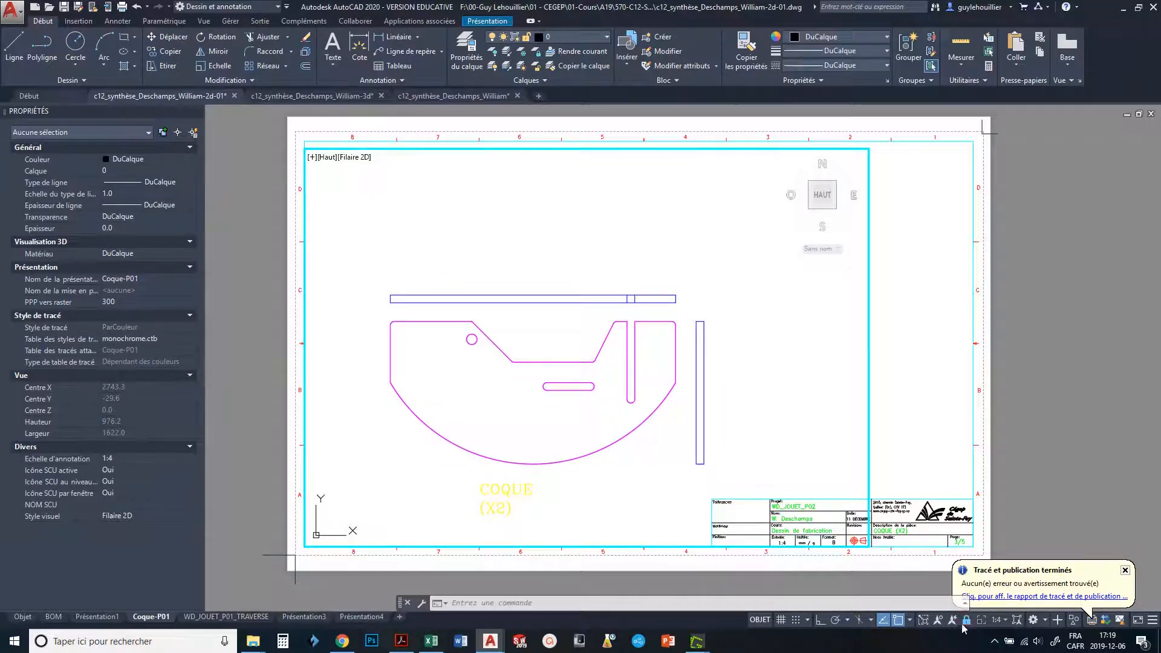
Lock the hull viewport's display and check that panning moves the whole sheet.
middle_click_drag(761, 425, 720, 434)
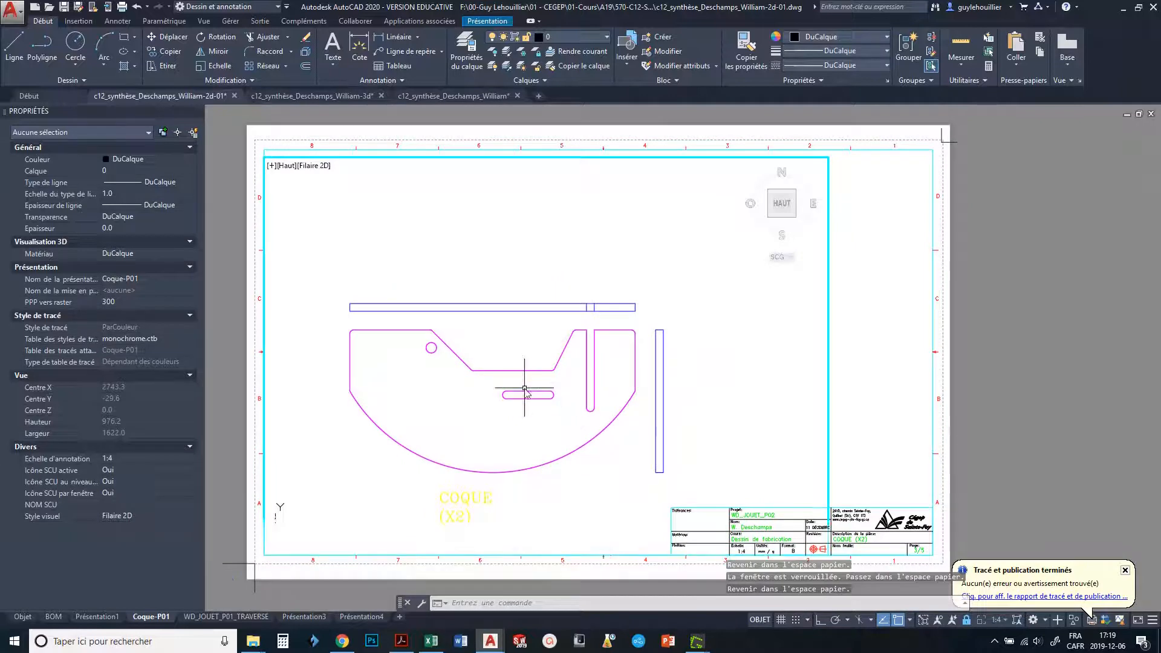
middle_click_drag(518, 393, 521, 375)
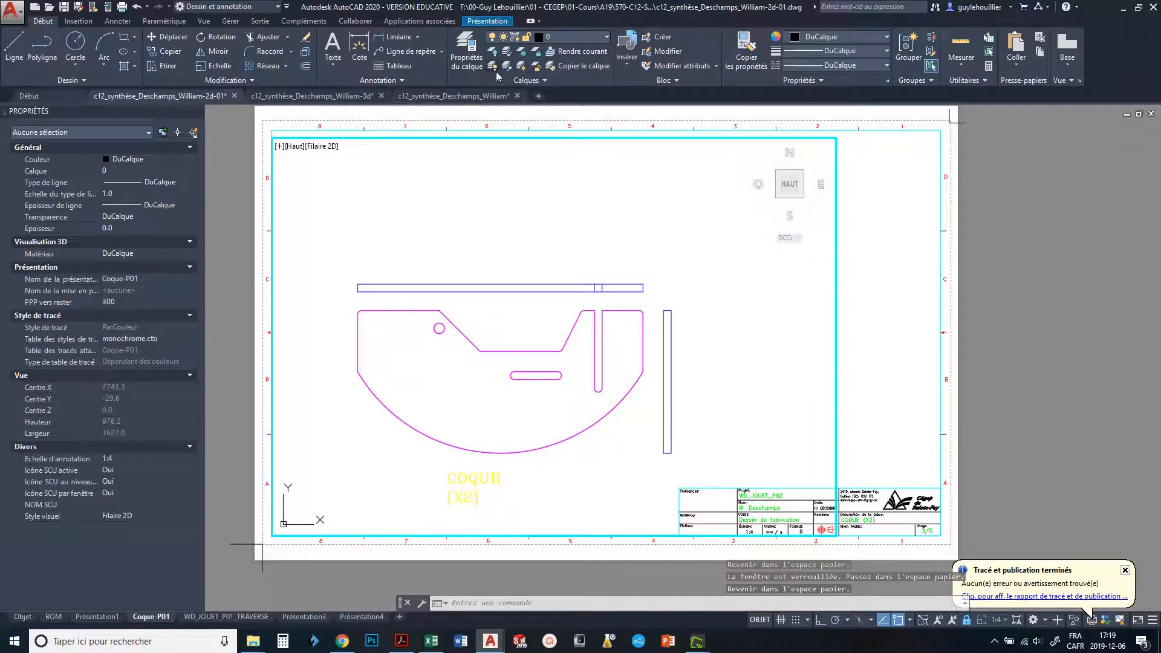
Turn on all of the drawing's layers at once.
left_click(464, 54)
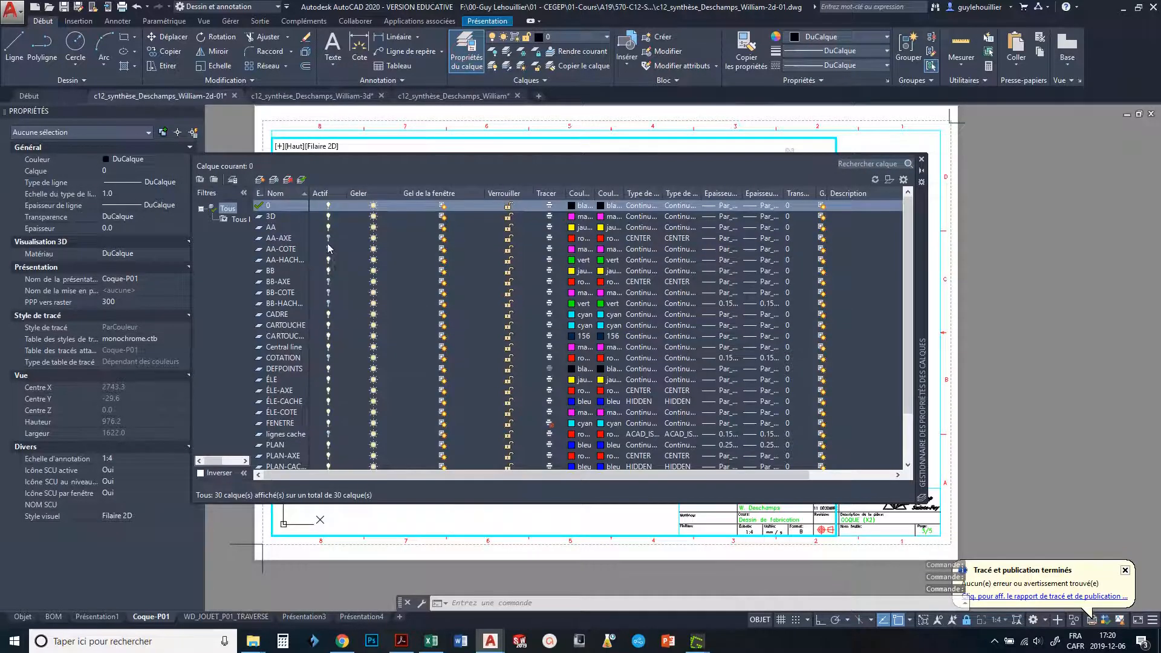
left_click(271, 229)
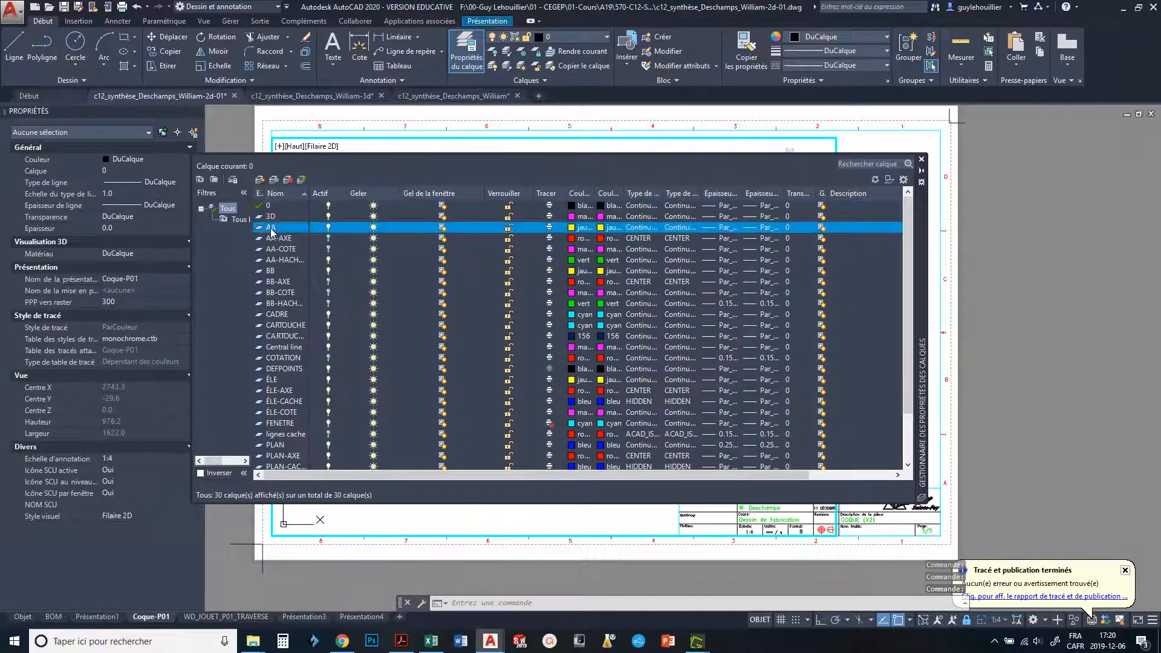
key("ctrl+a")
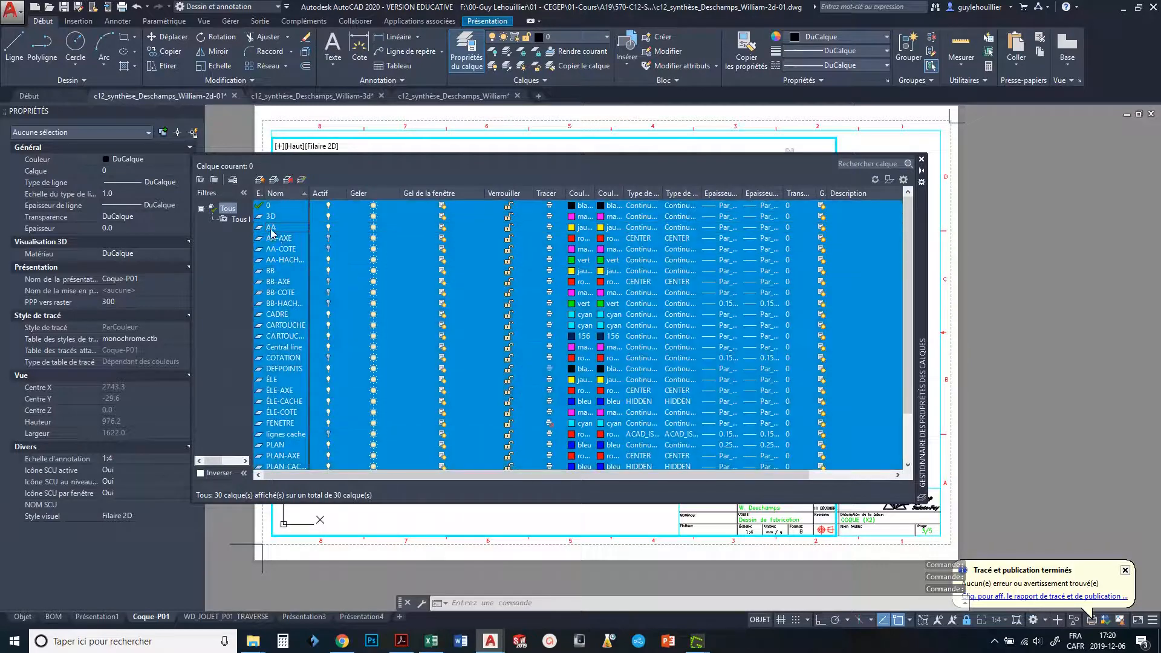
left_click(330, 240)
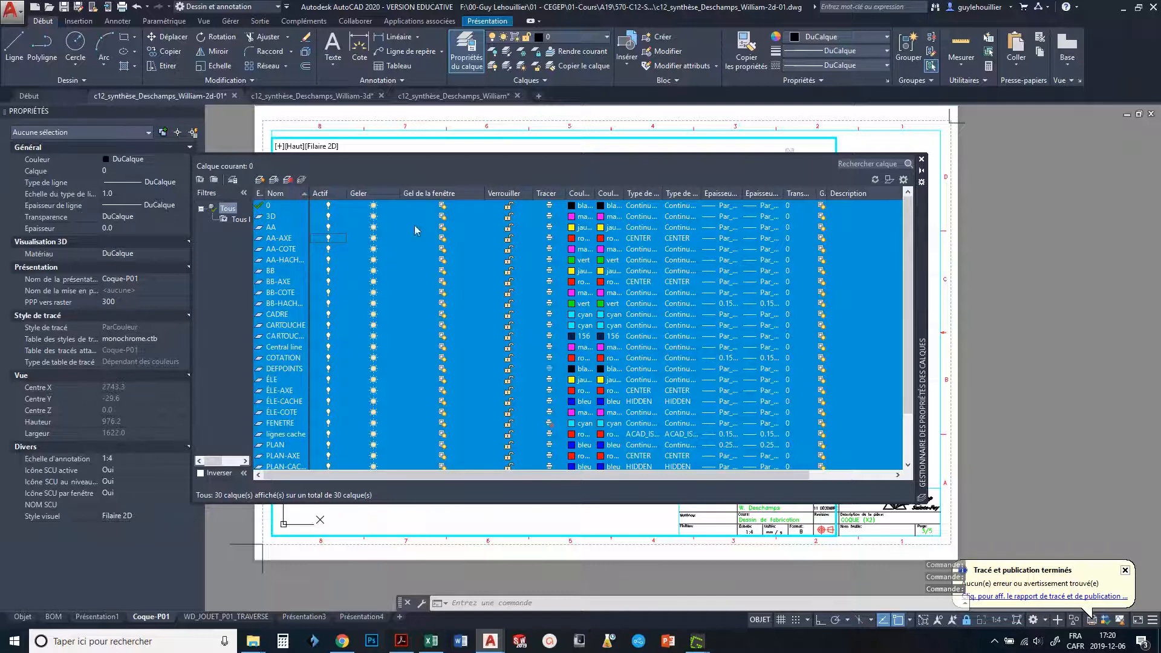
left_click(451, 162)
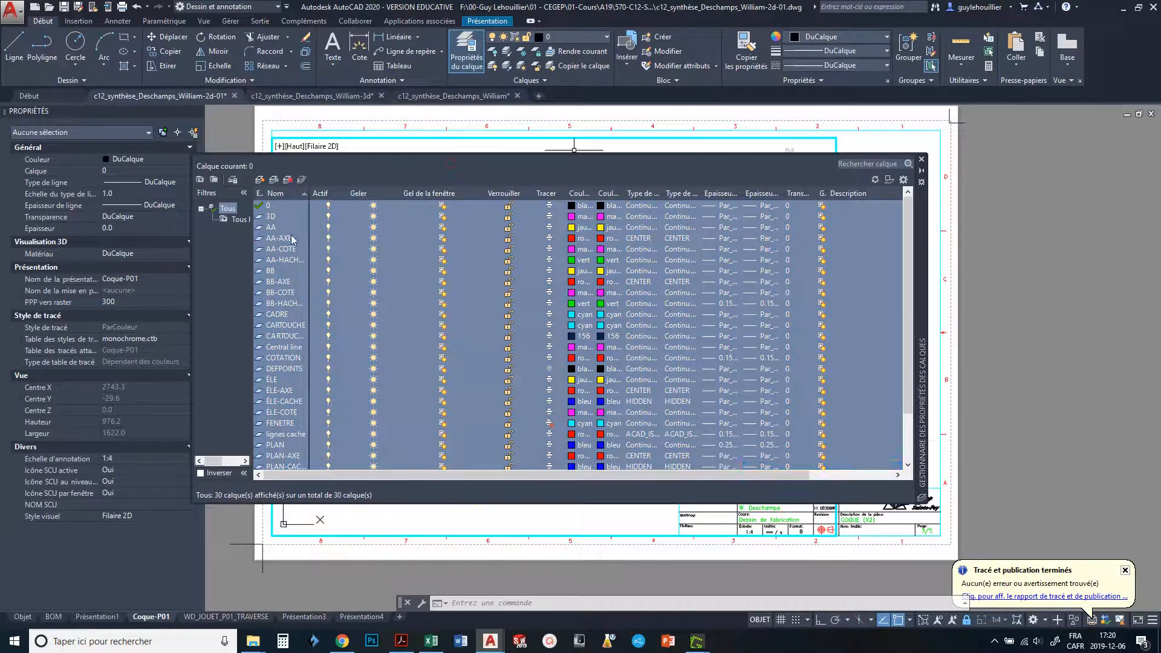
left_click(433, 169)
left_click(280, 238)
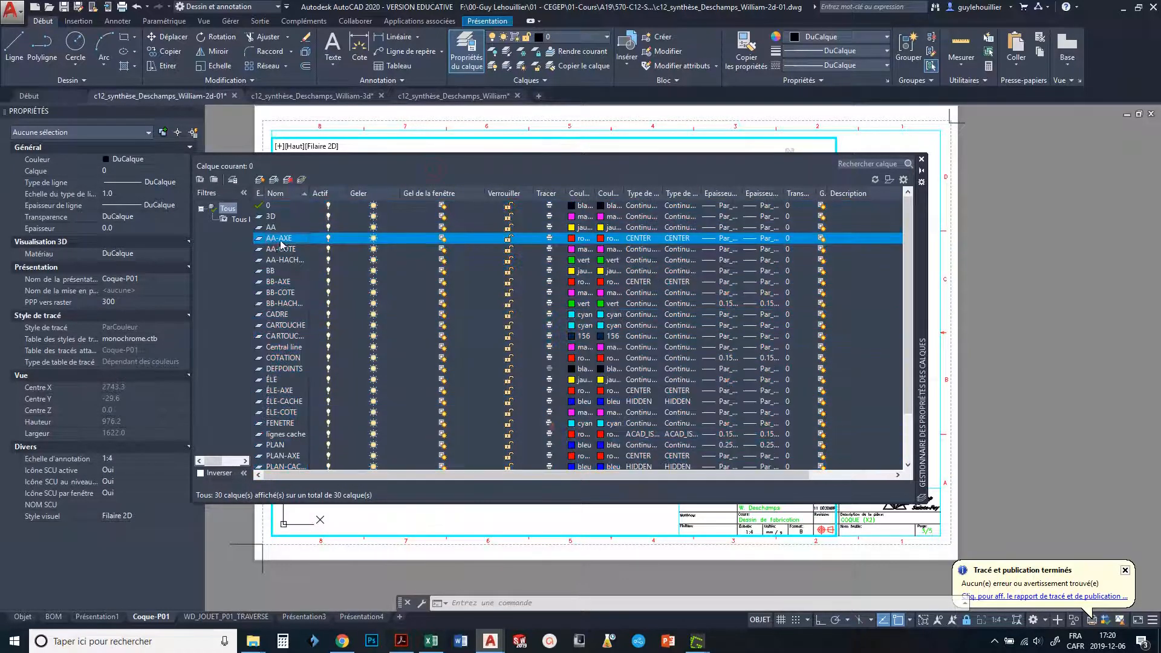
left_click(921, 159)
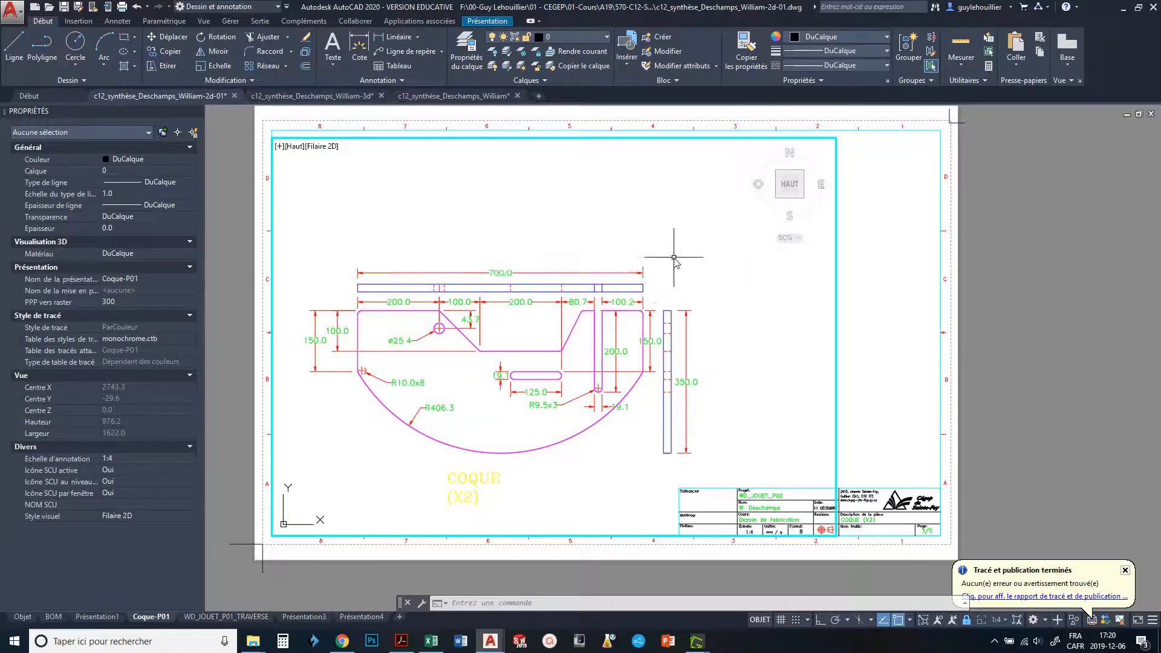
Freeze the 3D layer in the hull viewport only.
left_click(575, 38)
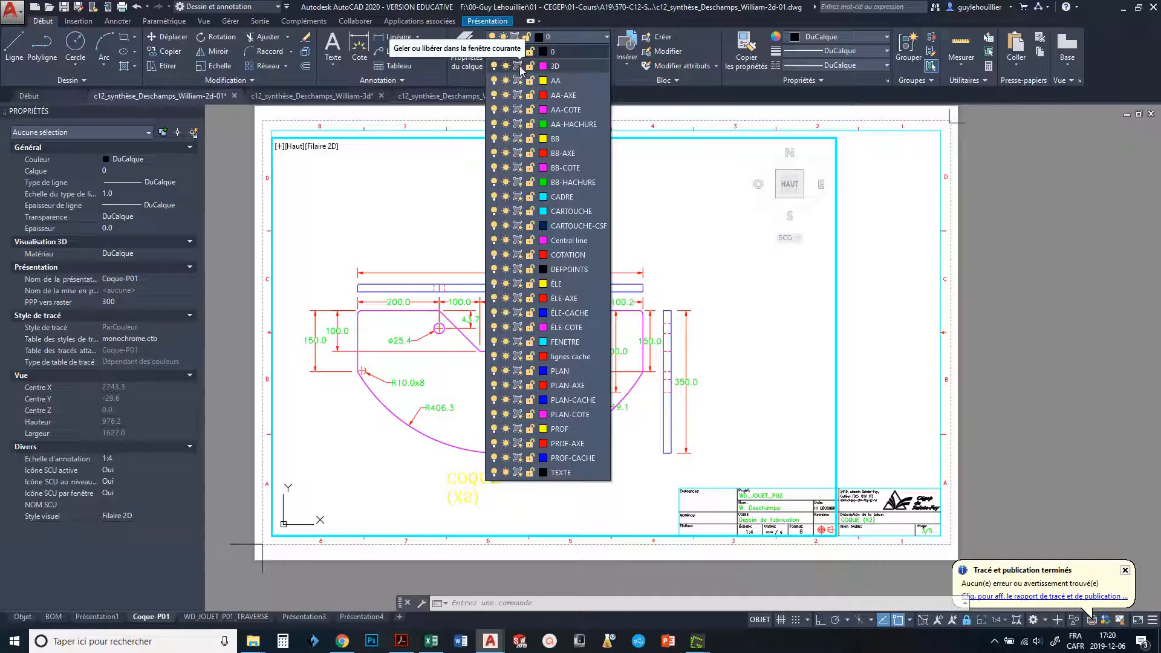
left_click(520, 66)
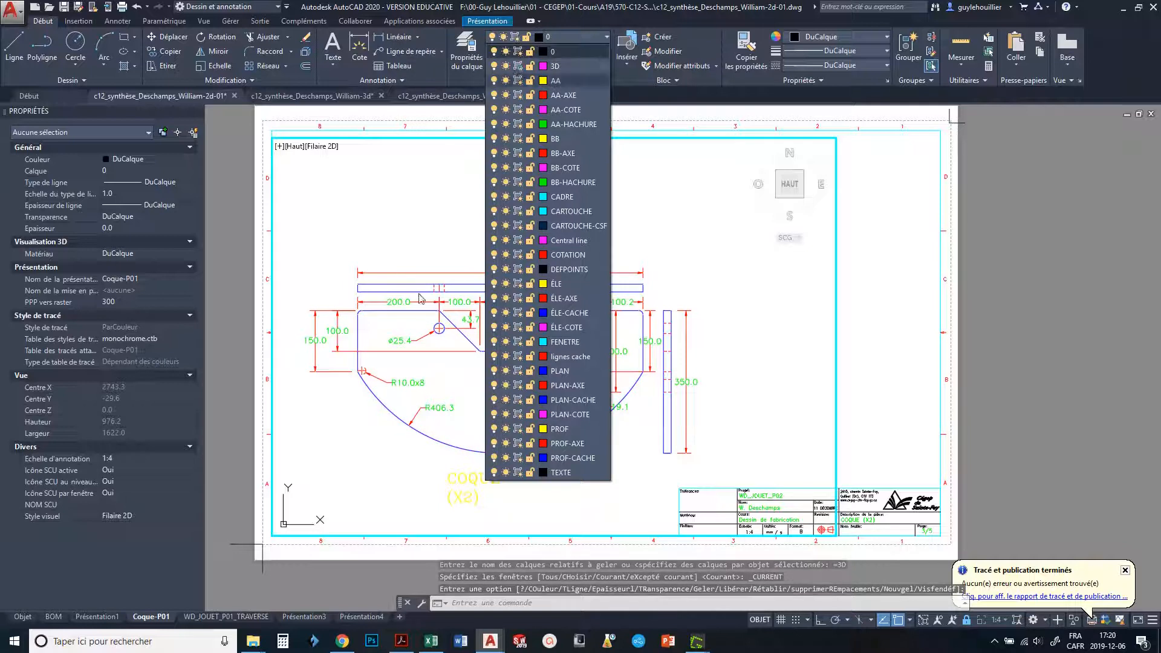
key("Escape")
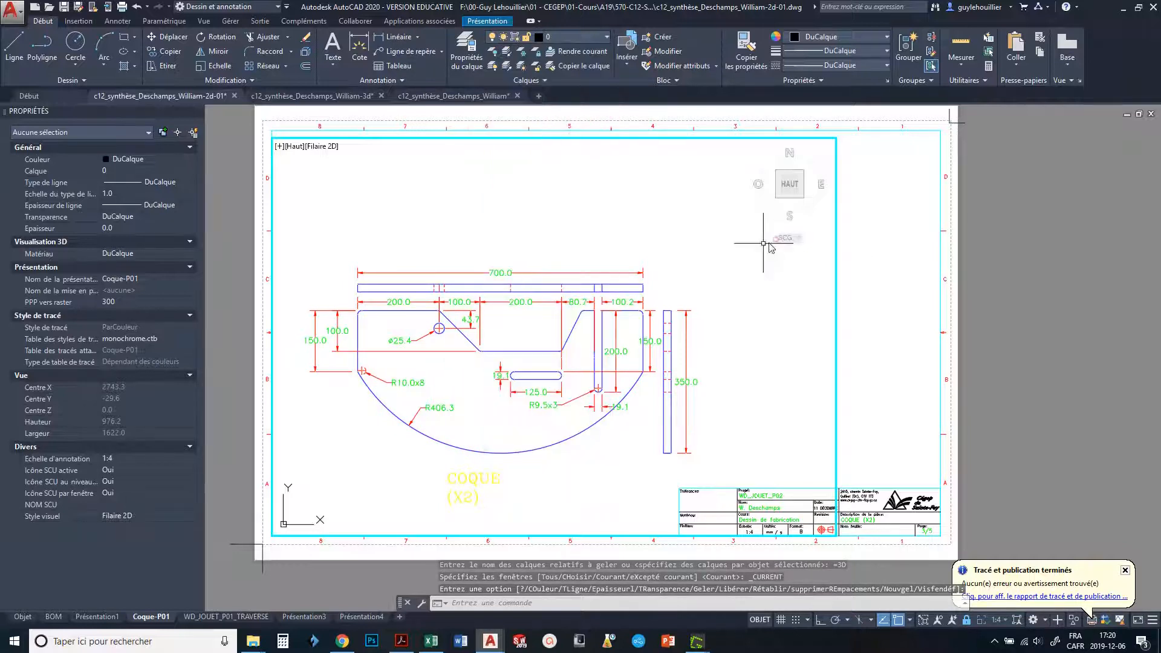
Return to paper space and pull in the hull viewport's upper-right corner, making it about 315 mm wide and 222 mm high.
double_click(853, 222)
left_click(837, 197)
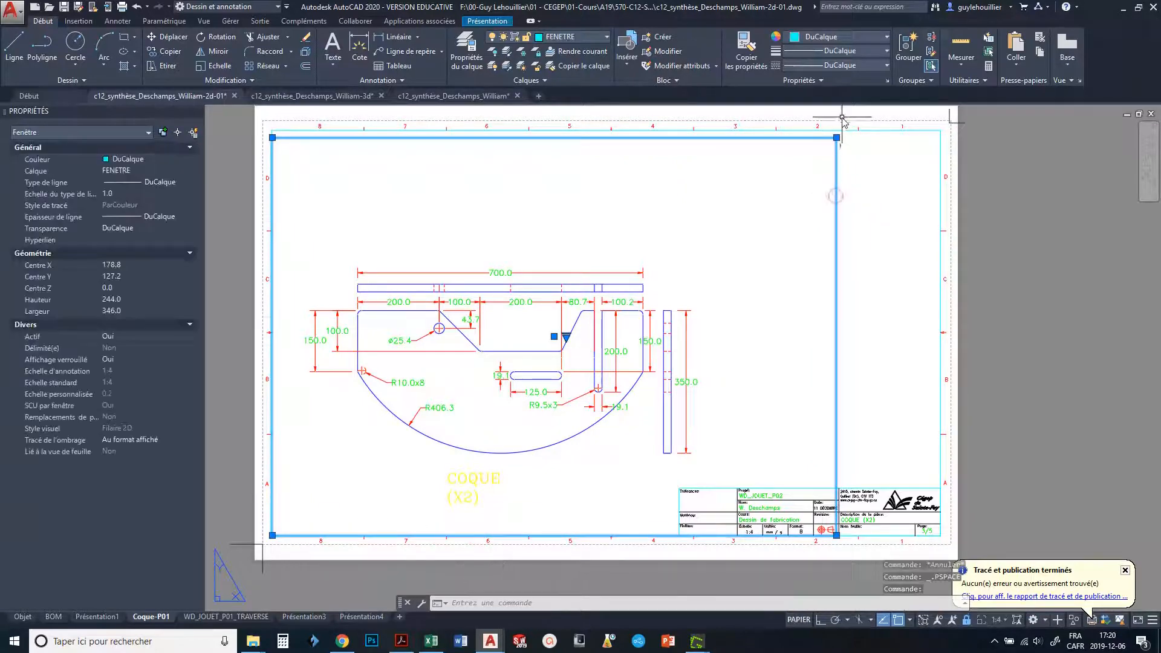
left_click(836, 137)
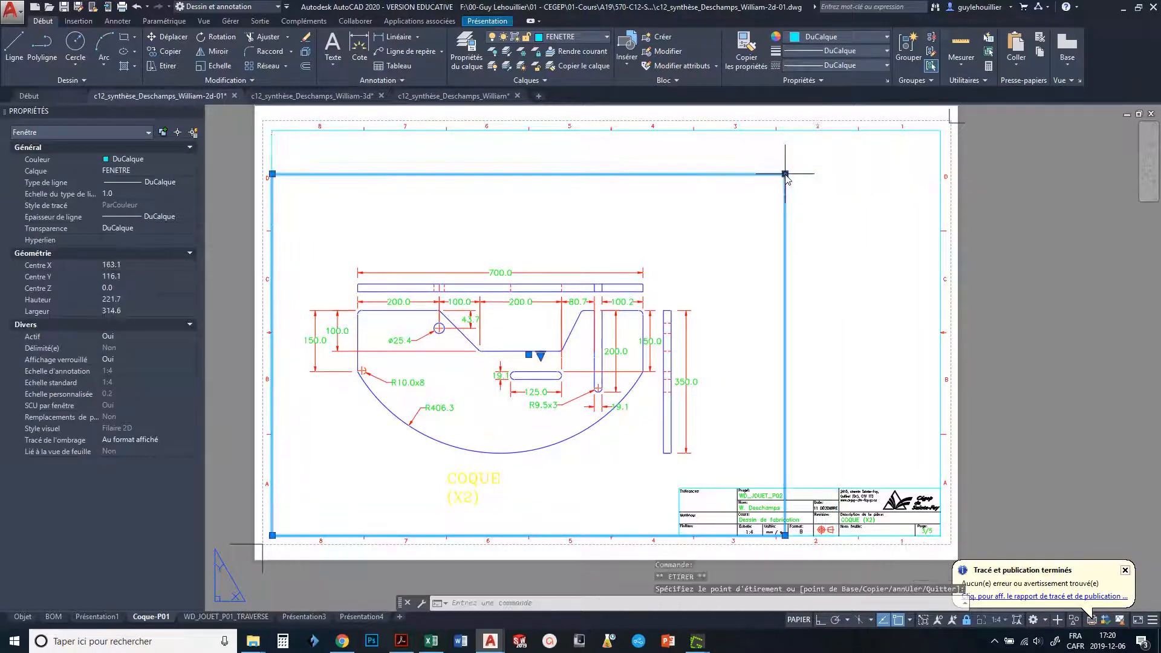
left_click(785, 174)
key("Escape")
key("Escape")
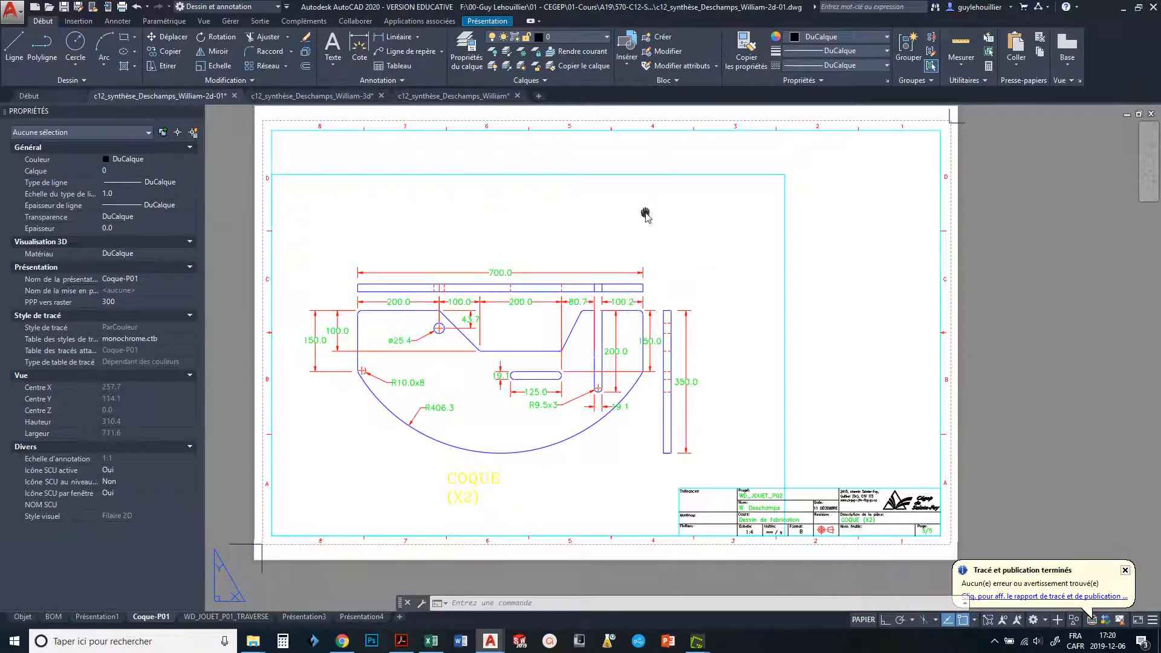
Create a rectangular viewport about 161 mm wide and 107 mm high from the frame's inner upper-right corner.
middle_click_drag(645, 216, 622, 194)
middle_click_drag(476, 193, 445, 228)
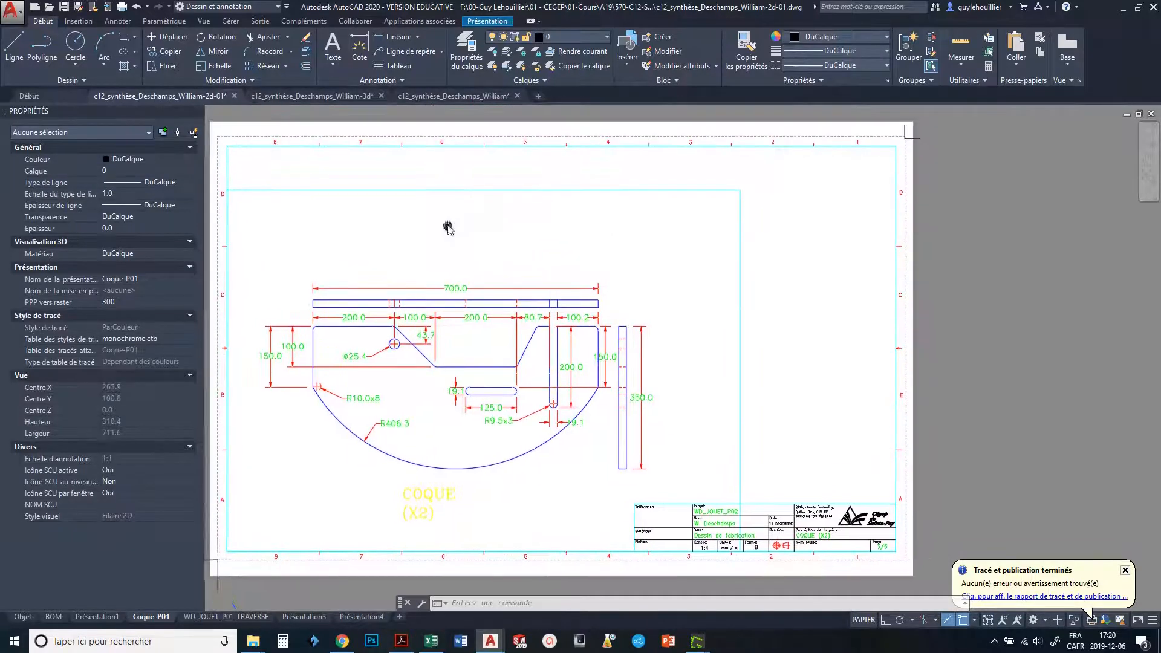
left_click(487, 21)
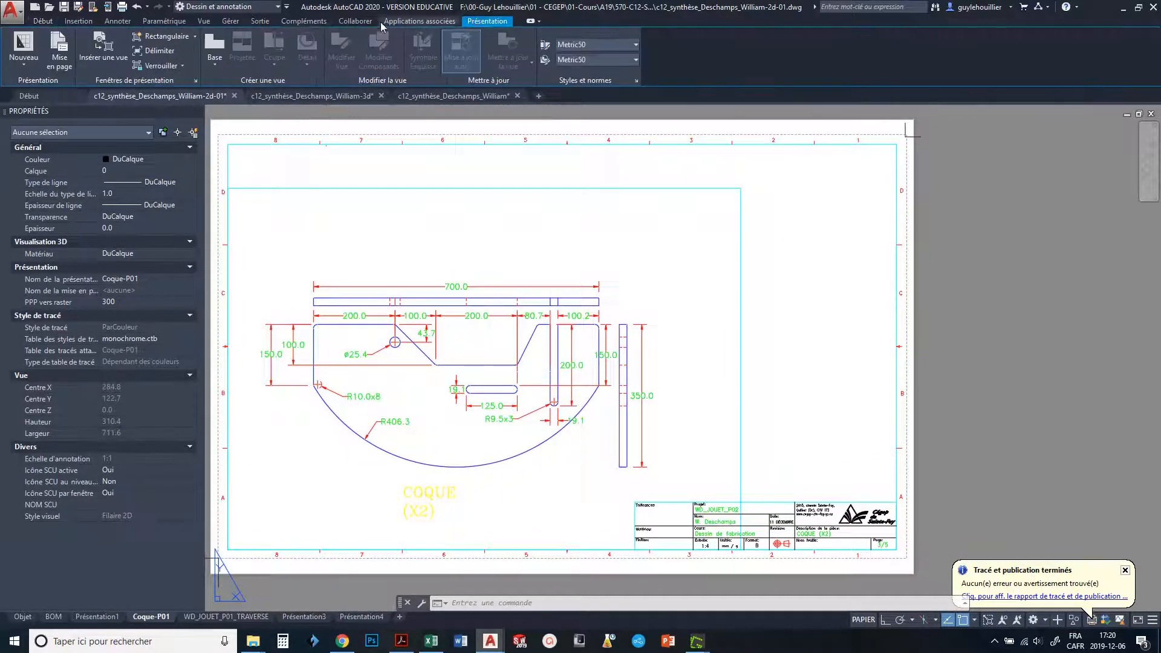
left_click(175, 38)
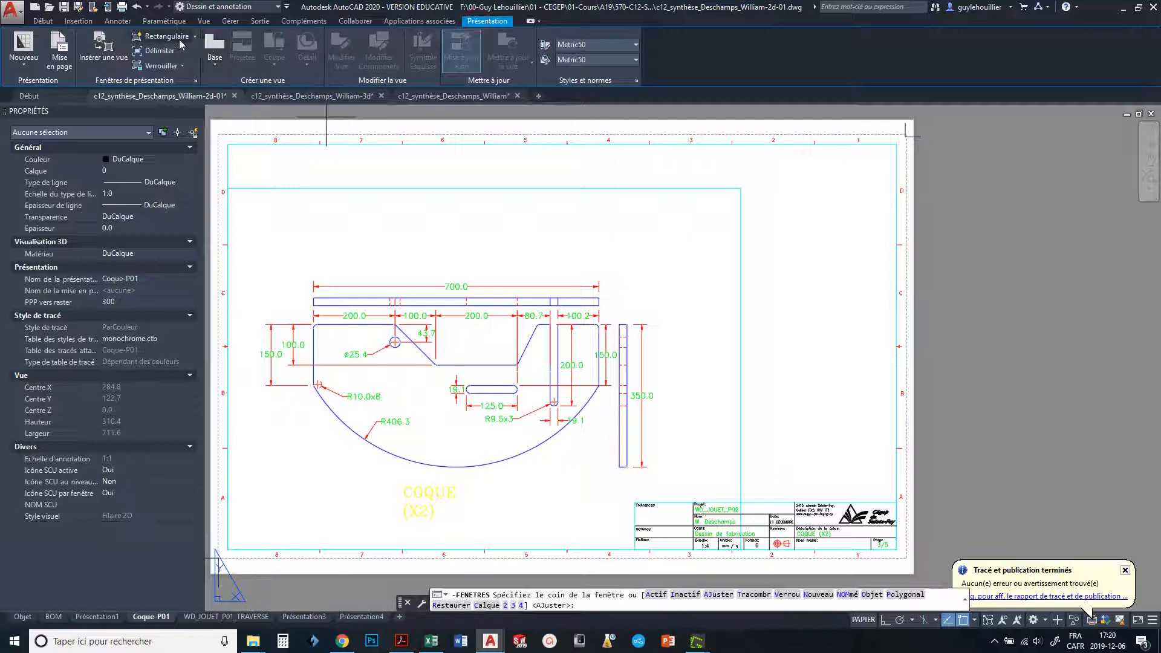
left_click(896, 144)
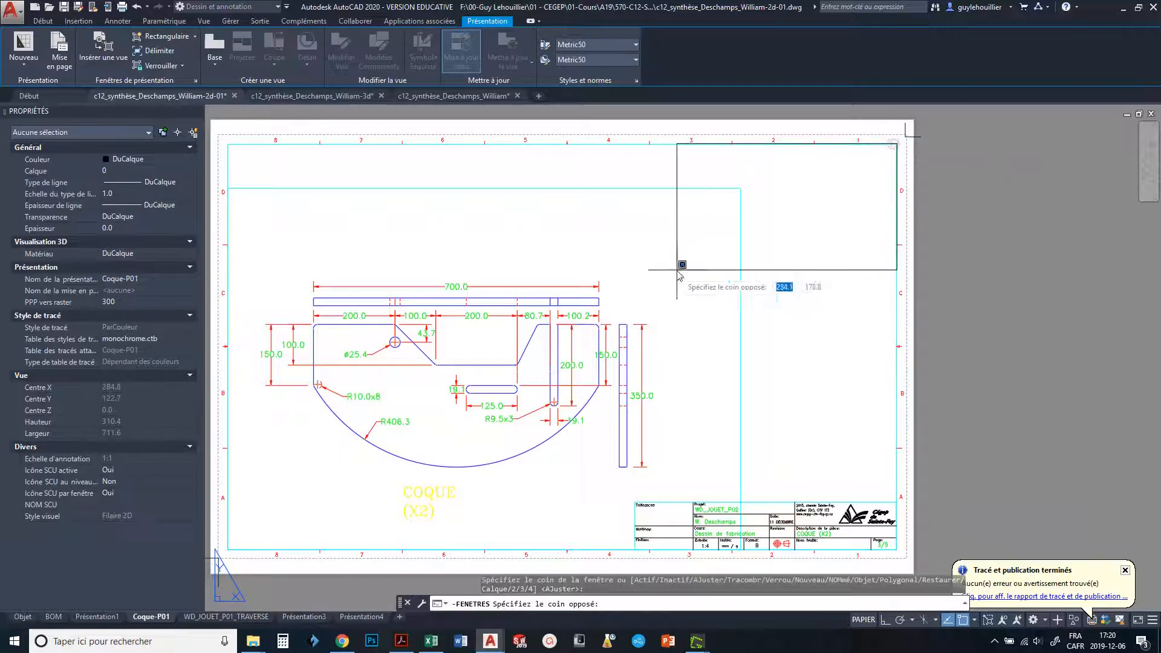
left_click(634, 318)
key("Escape")
key("Escape")
Move the new upper-right viewport to the FENETRE layer.
left_click(797, 318)
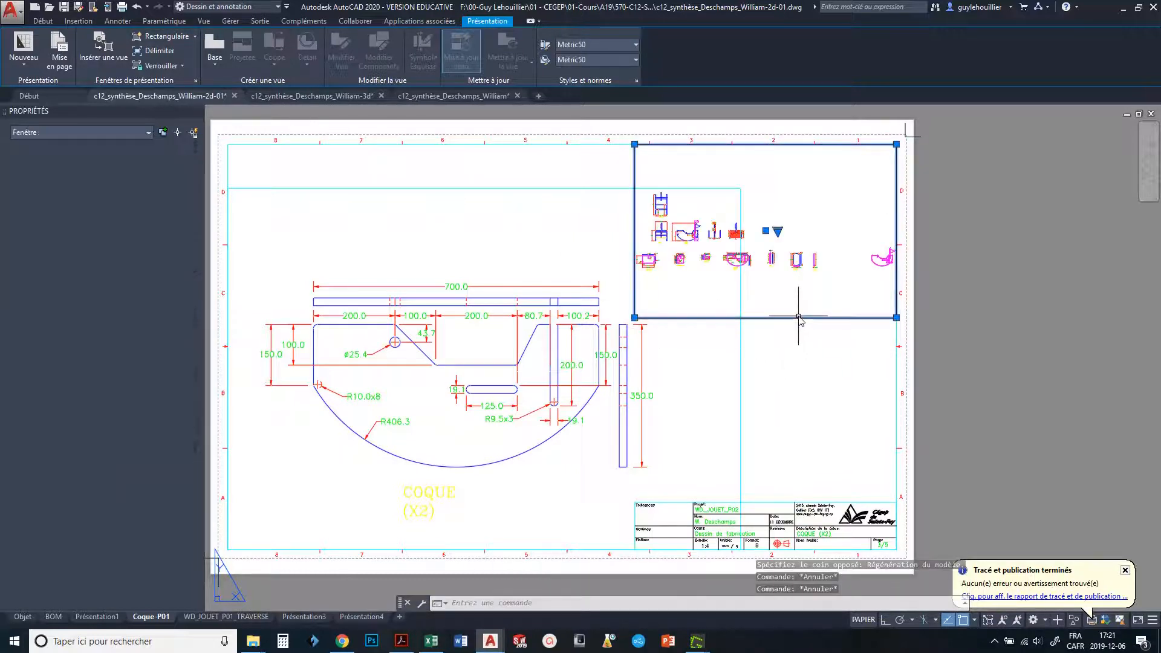
left_click(42, 21)
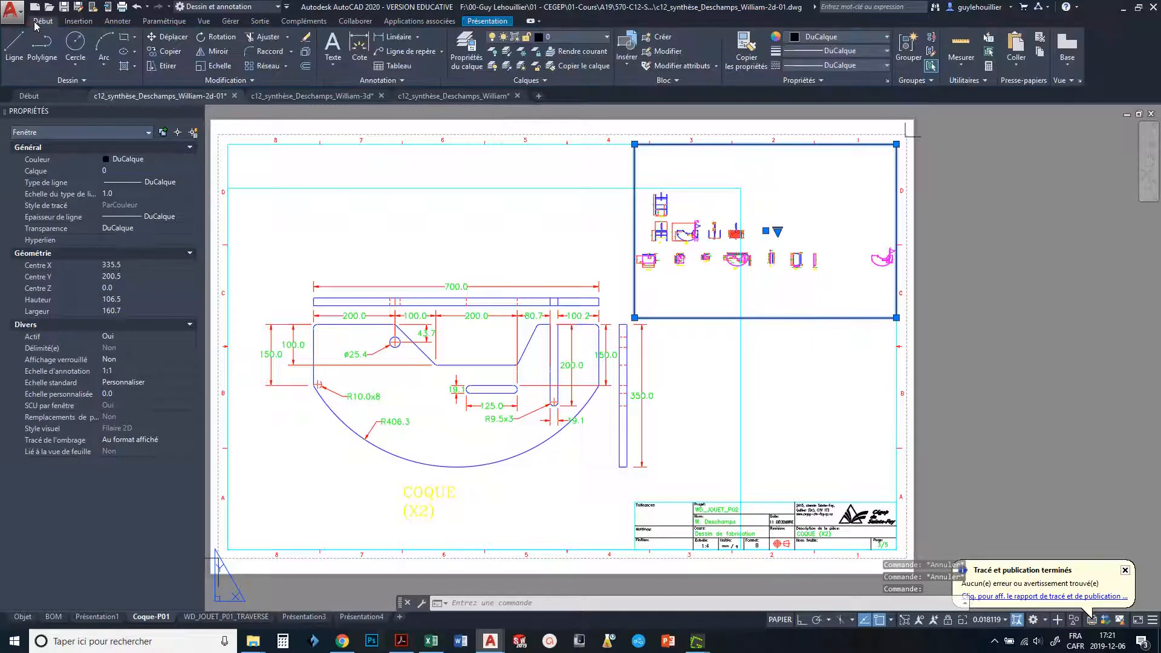
left_click(574, 37)
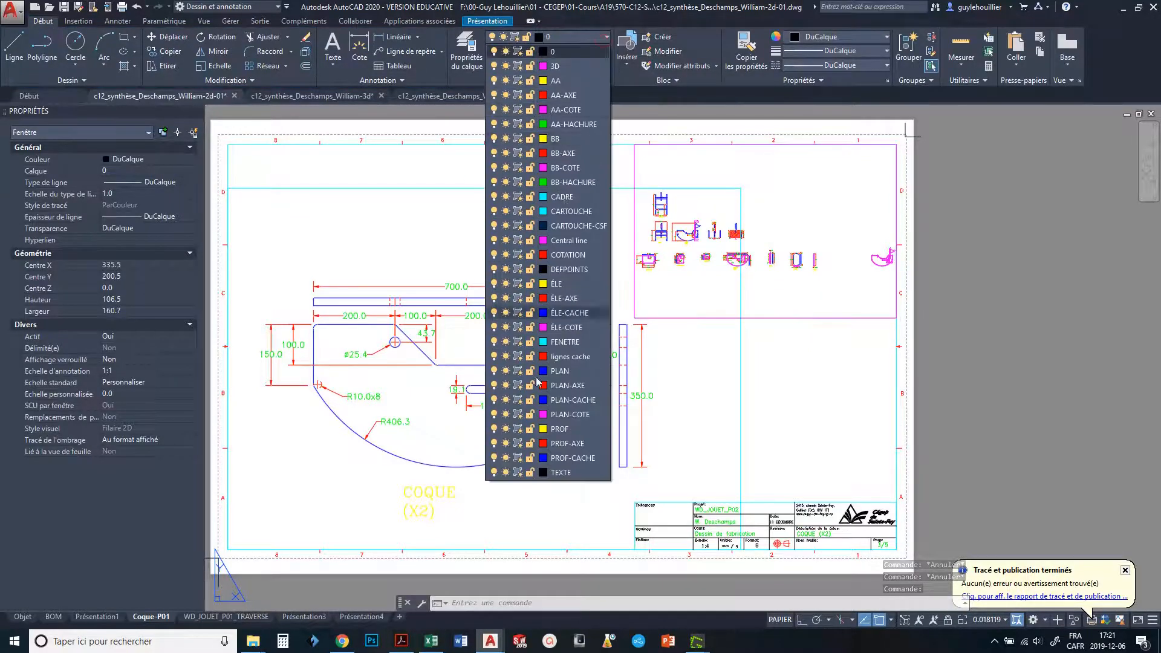
left_click(544, 345)
key("Escape")
Set the new viewport to the southwest isometric view (Isométrique orientée SO) and frame the hull part in it.
double_click(796, 294)
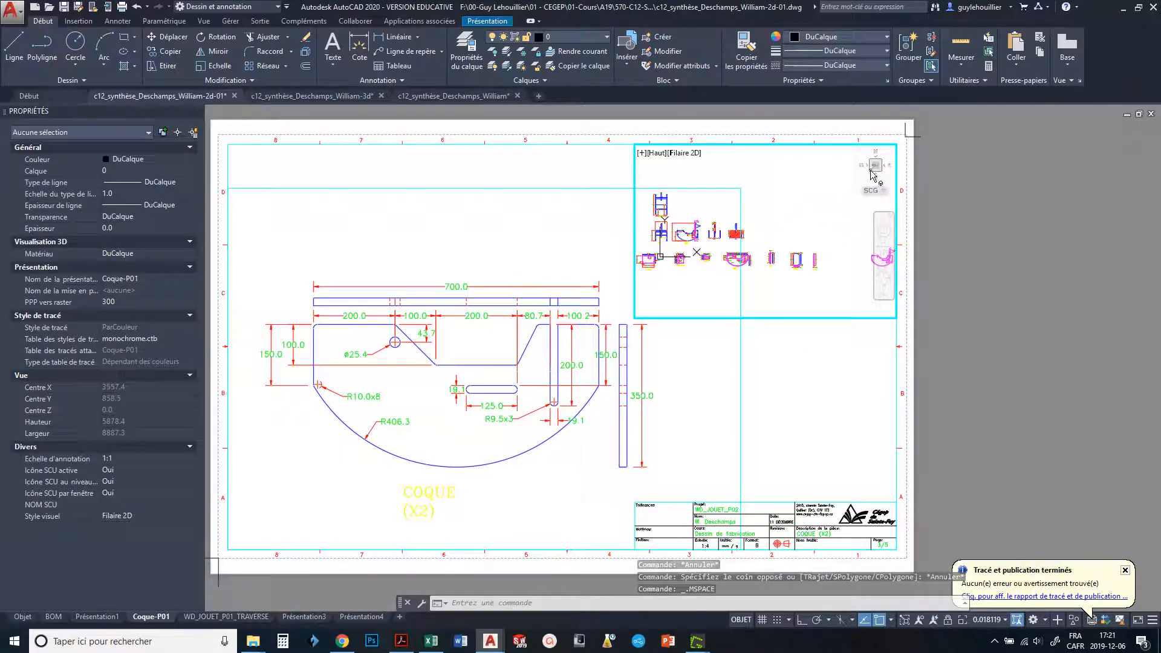
left_click(871, 172)
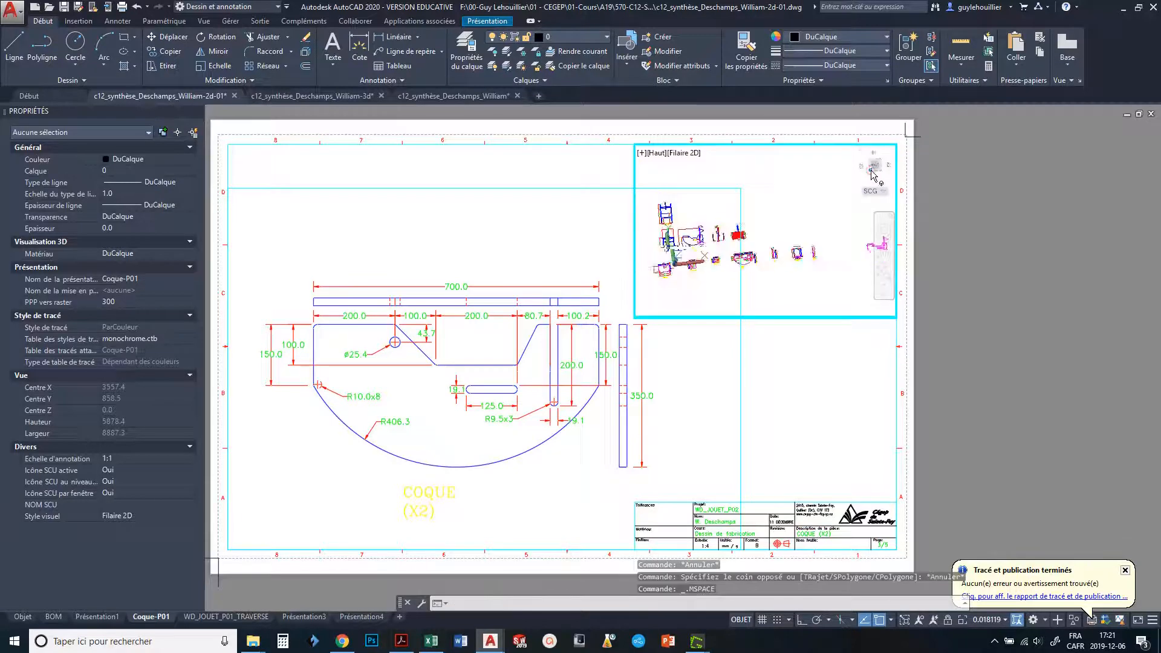
scroll(753, 273, "up", 8)
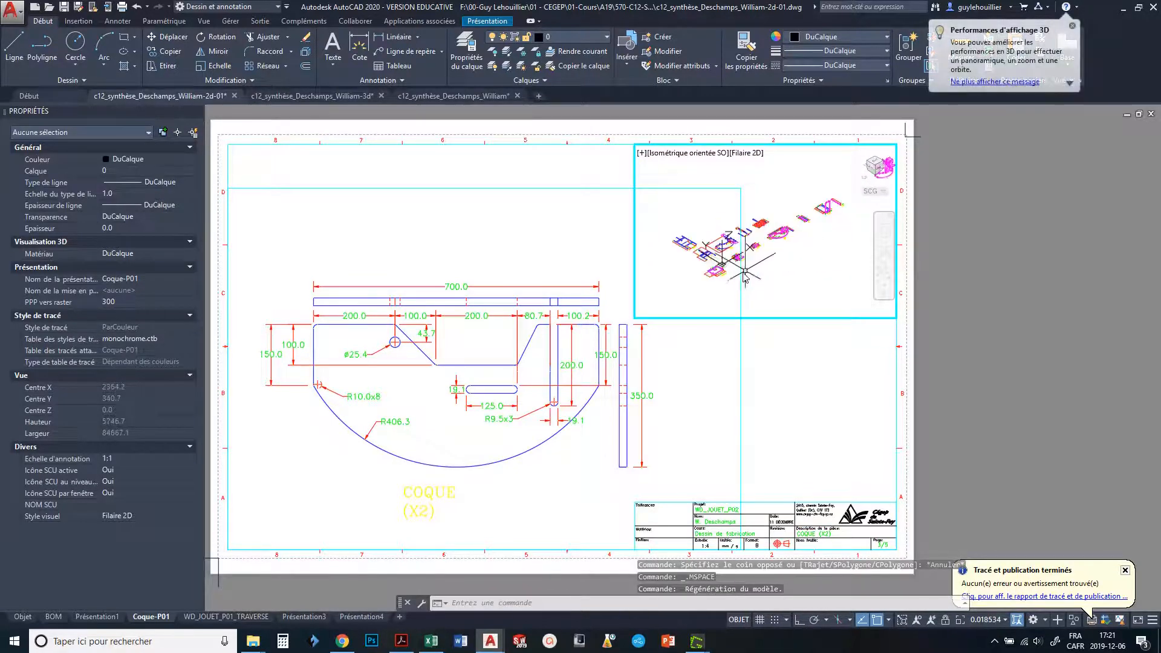
middle_click_drag(843, 216, 881, 275)
scroll(765, 286, "up", 4)
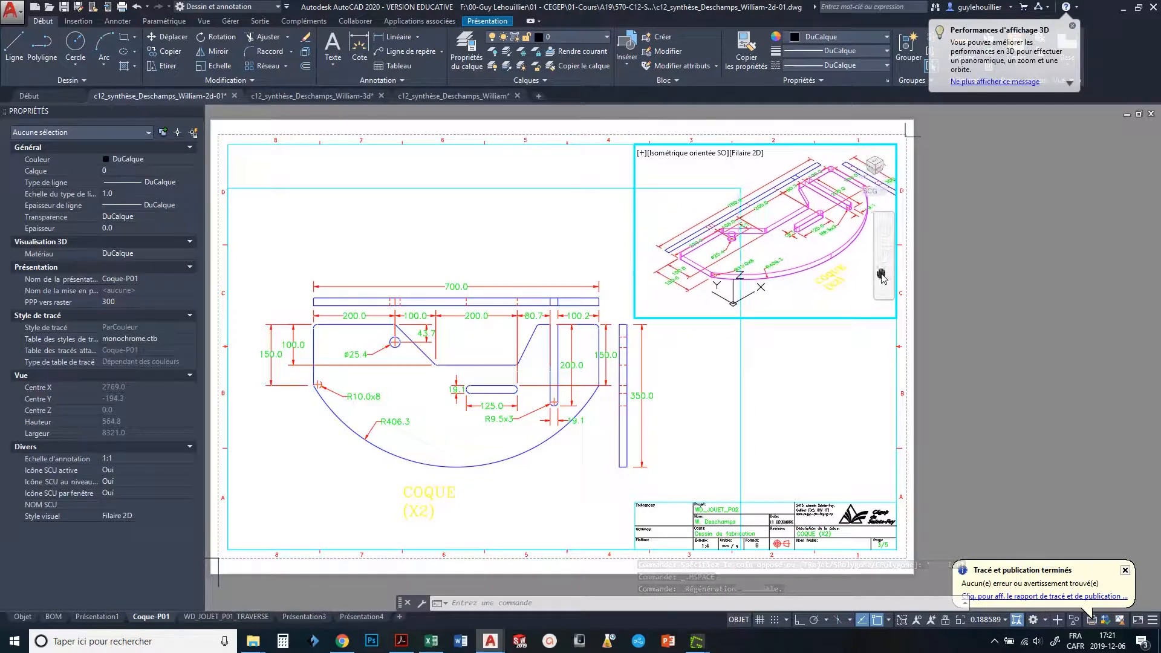
scroll(825, 292, "up", 3)
scroll(826, 293, "down", 3)
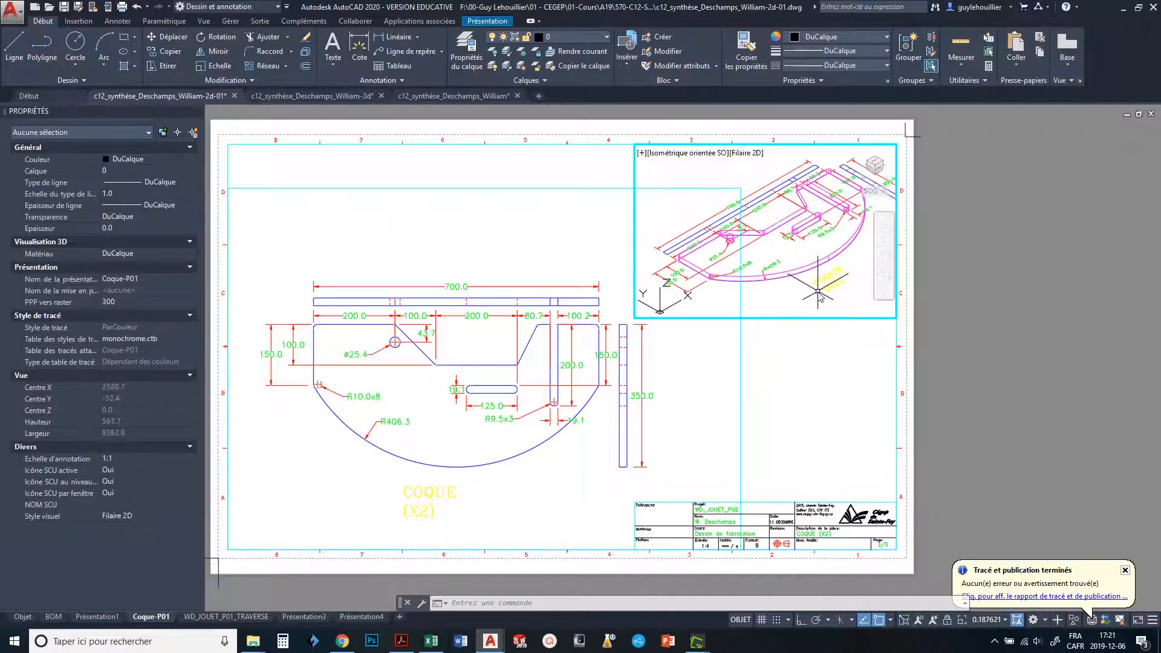
middle_click_drag(823, 292, 831, 291)
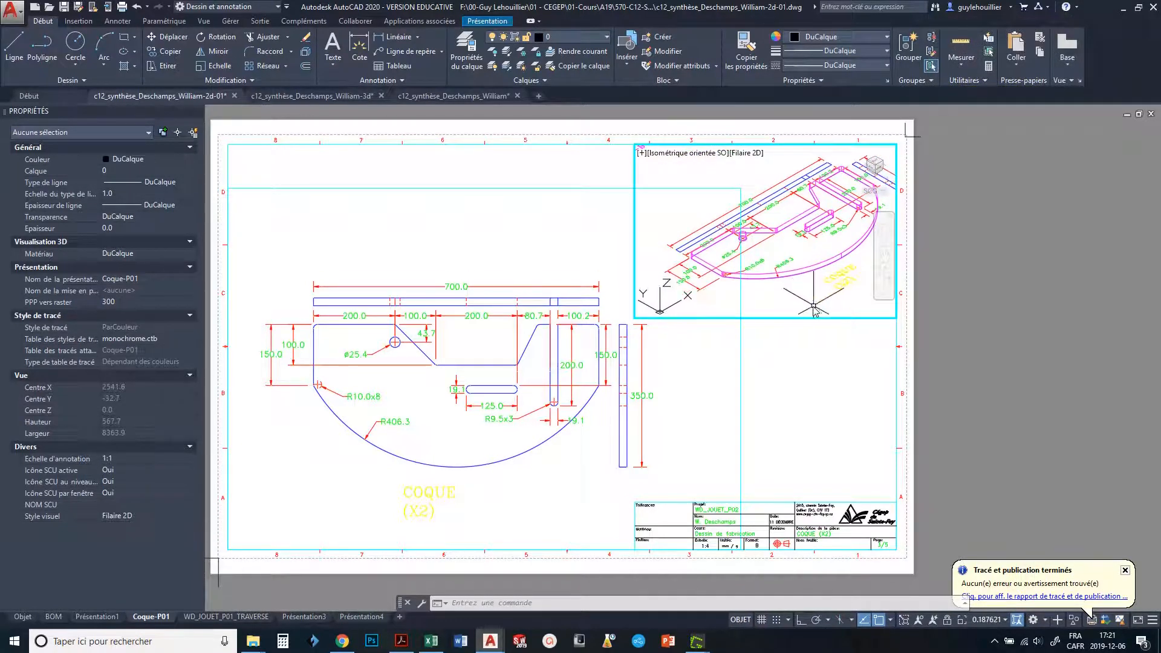
Freeze every layer except 3D in the isometric viewport only, using the layer properties' viewport freeze setting.
left_click(794, 306)
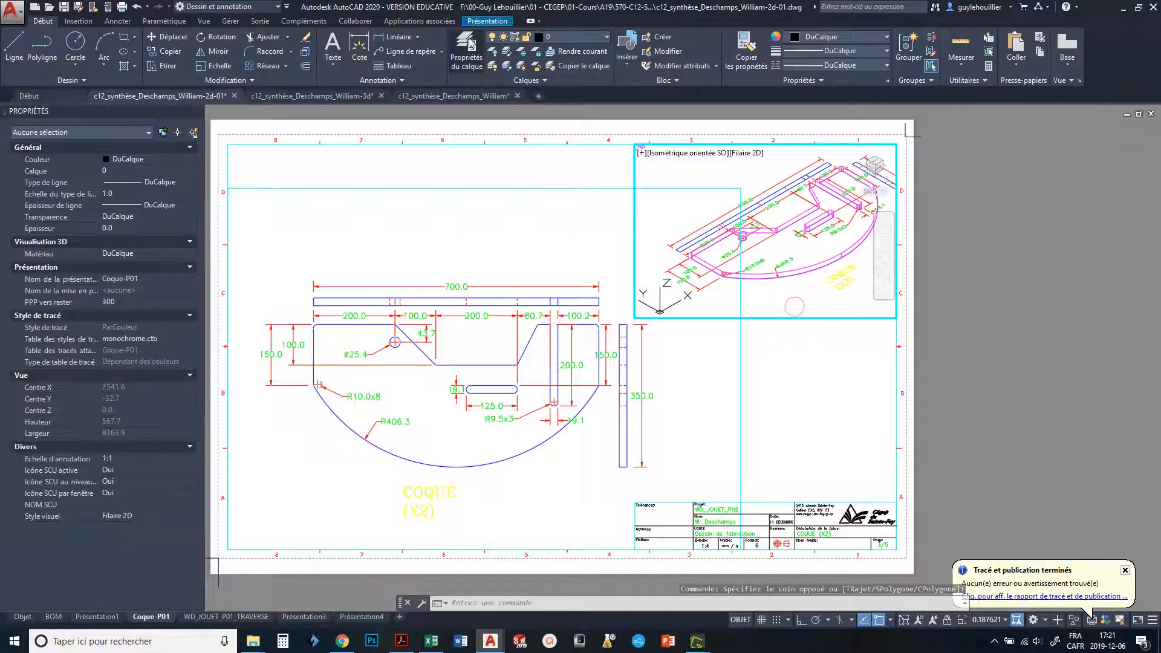
left_click(467, 45)
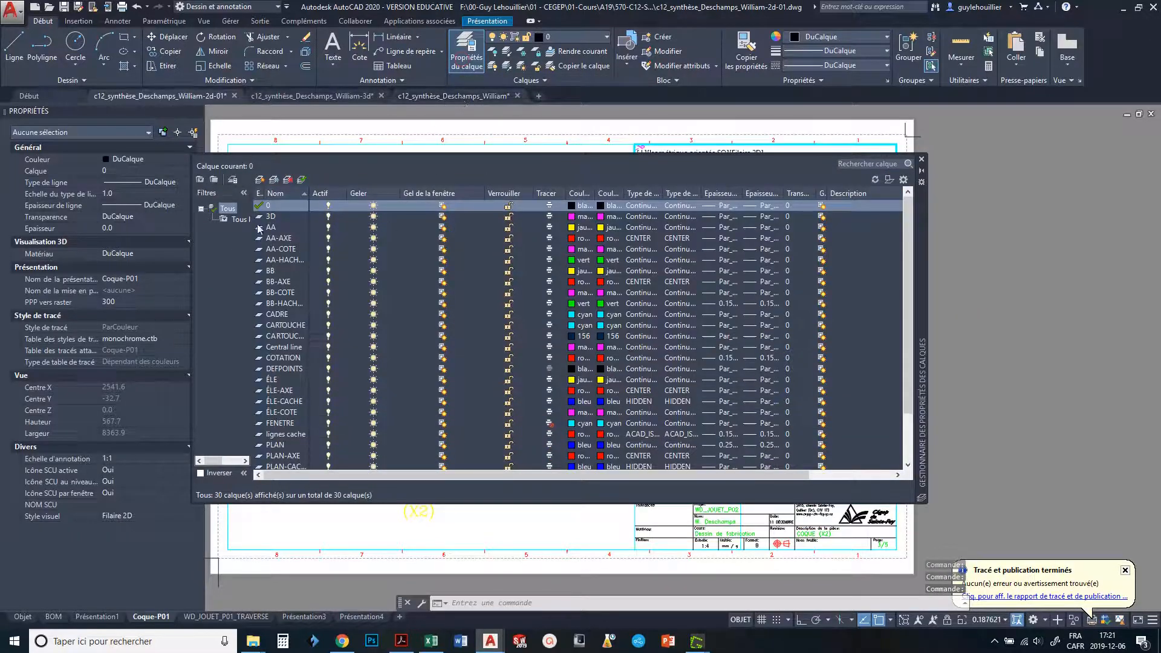
left_click(271, 217)
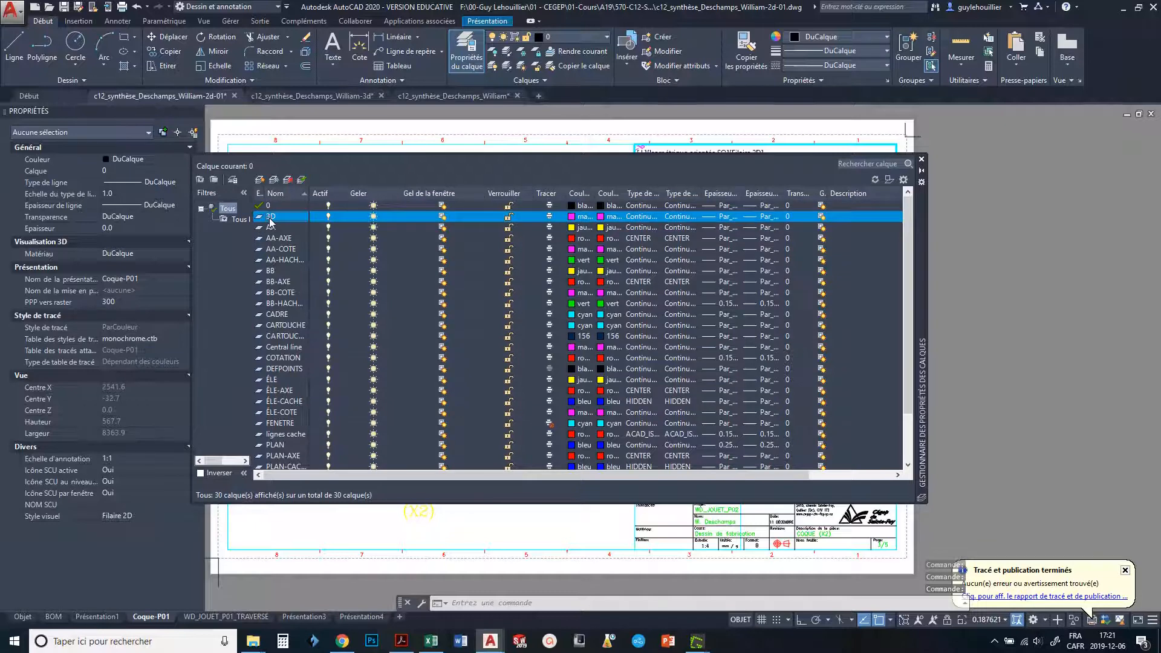
key("ctrl+a")
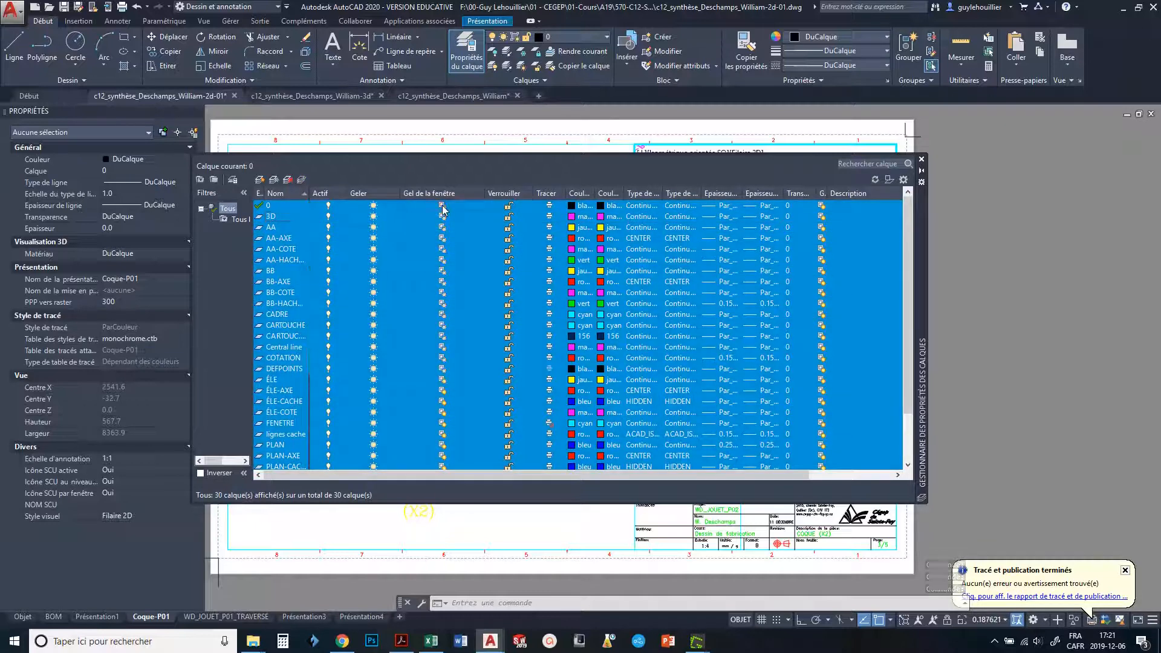
left_click(280, 218)
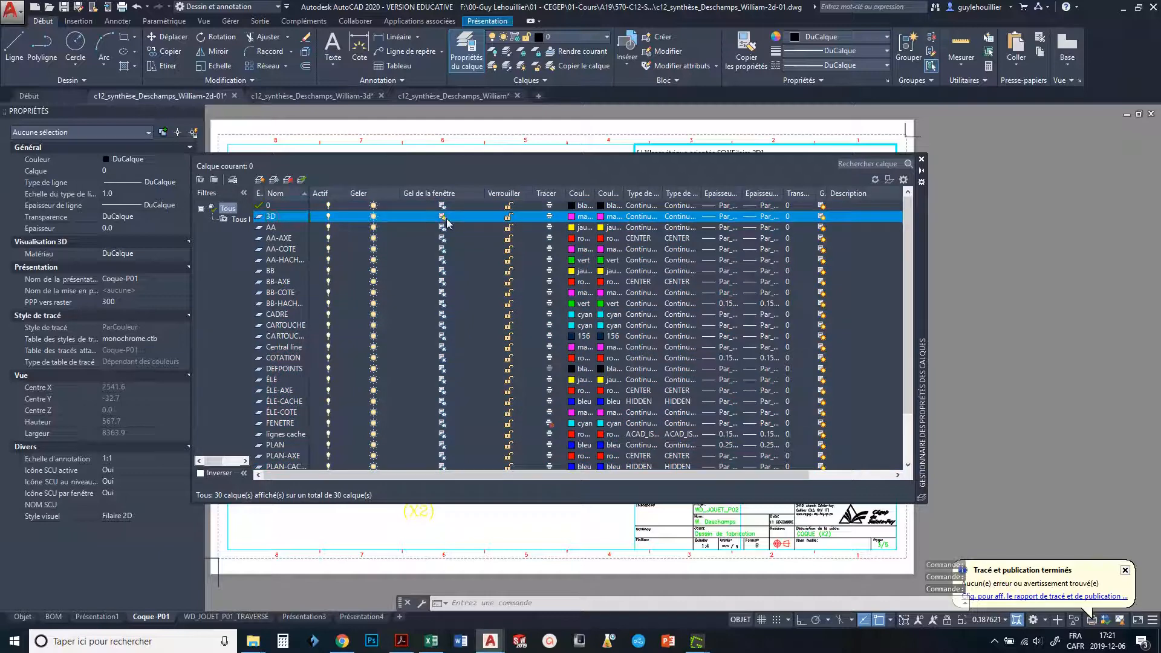
left_click(922, 160)
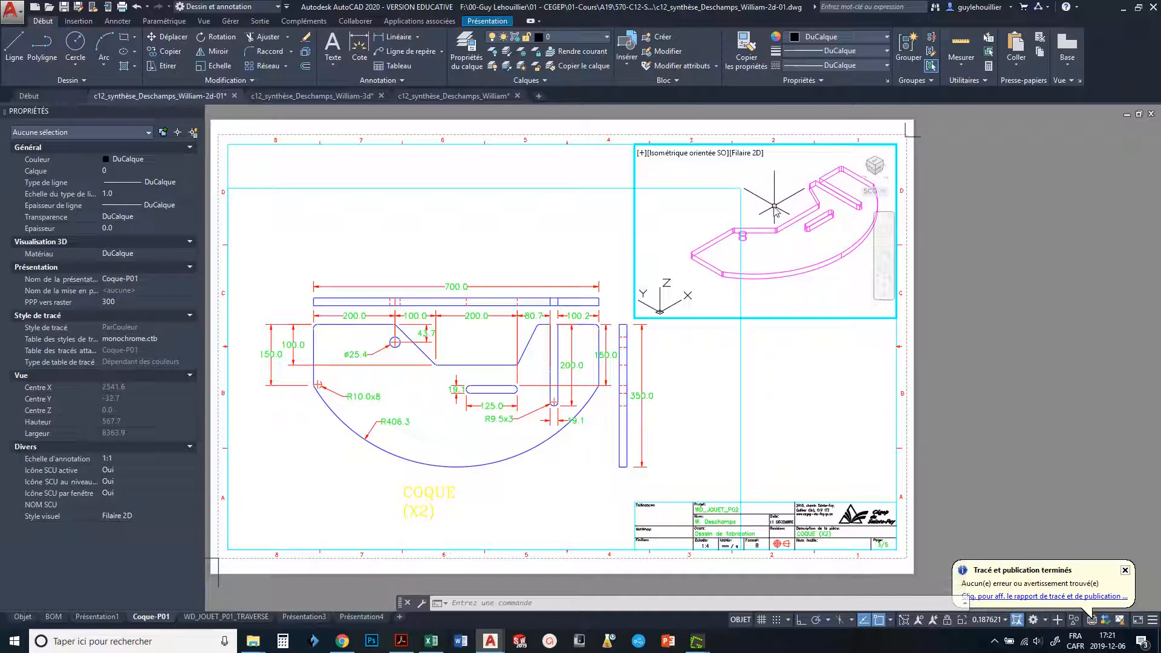
left_click(803, 295)
key("Escape")
key("Escape")
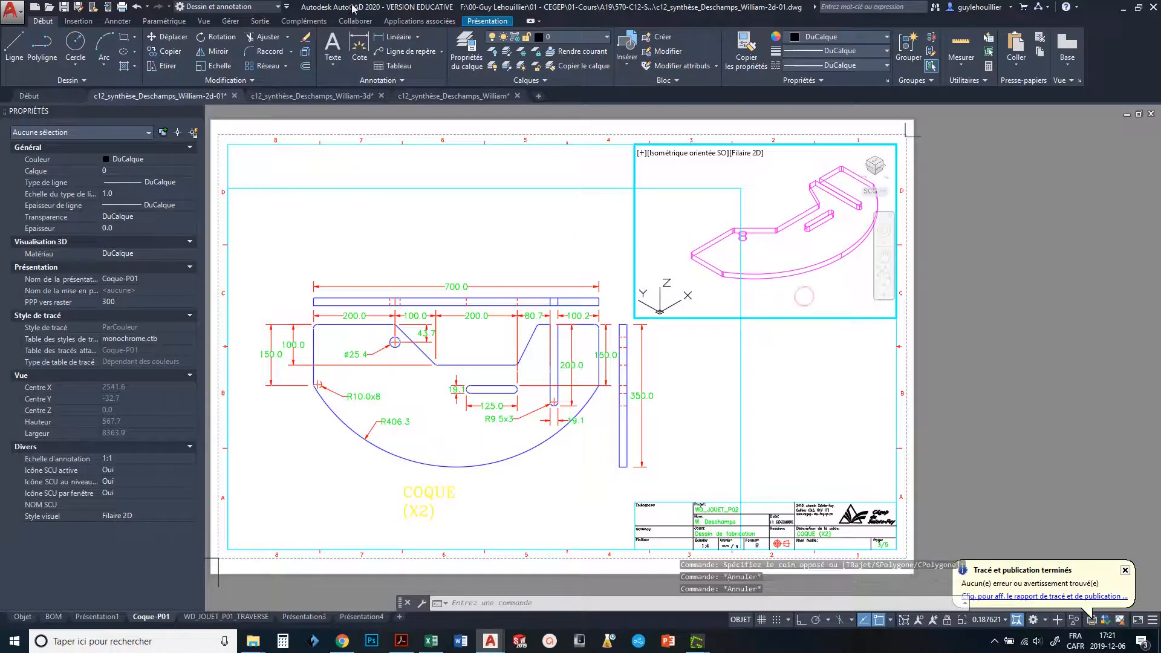
Switch to the Eléments de base 3D workspace, set the isometric viewport's visual style to Masqué and return to paper space.
left_click(215, 7)
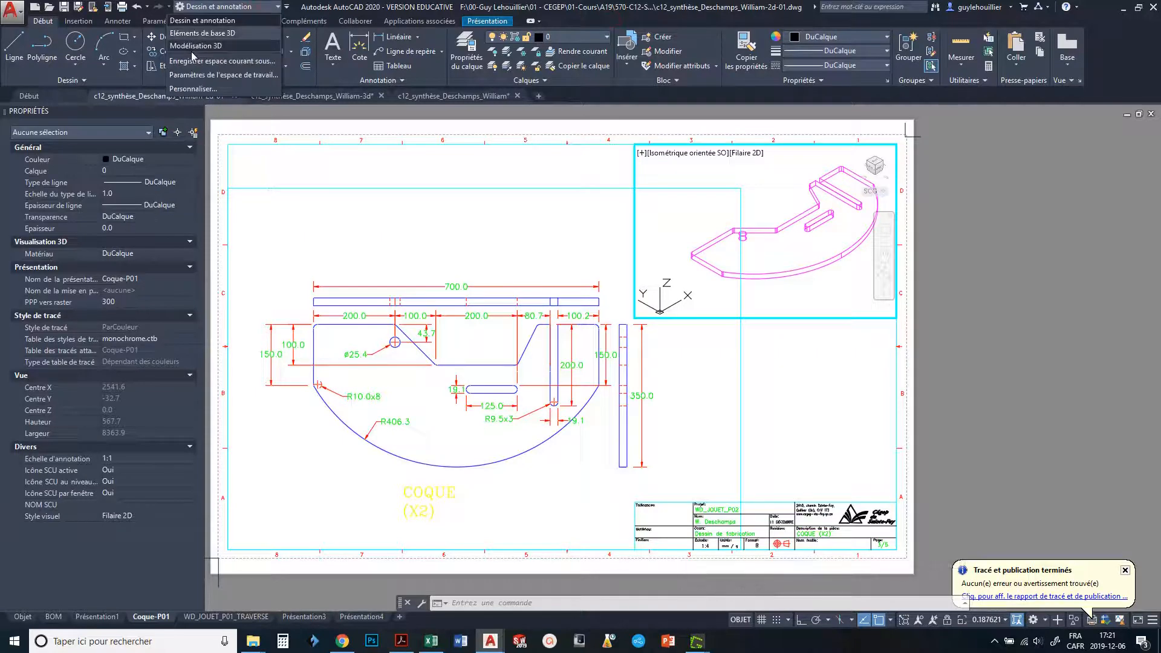
left_click(199, 34)
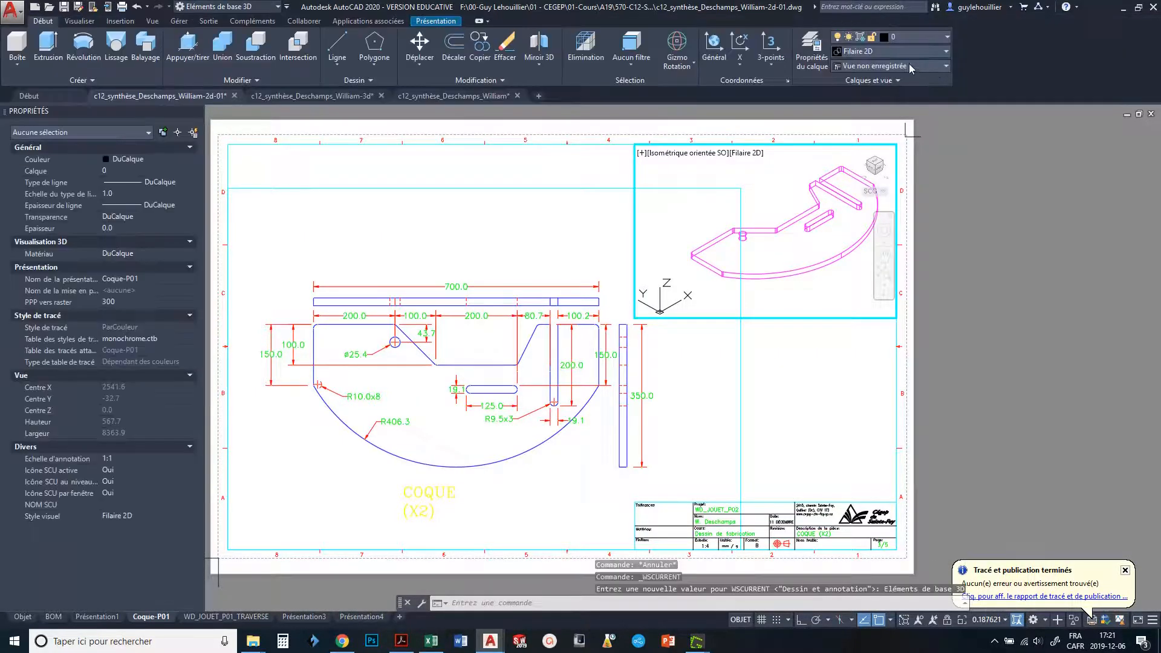
left_click(881, 54)
left_click(871, 124)
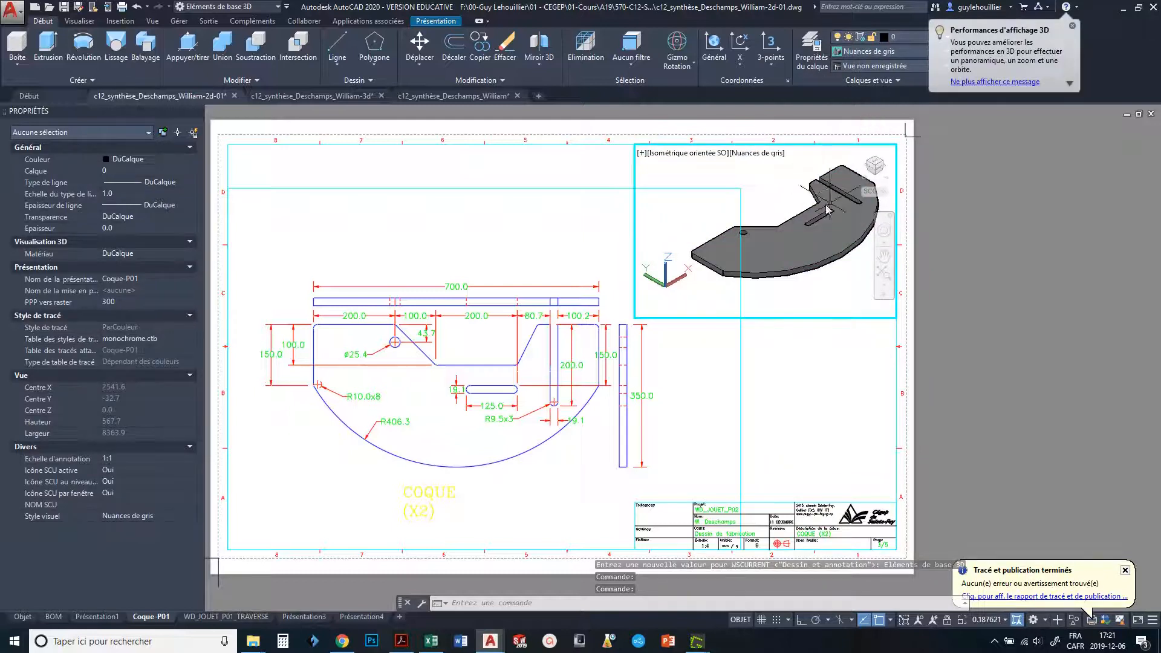
left_click(855, 58)
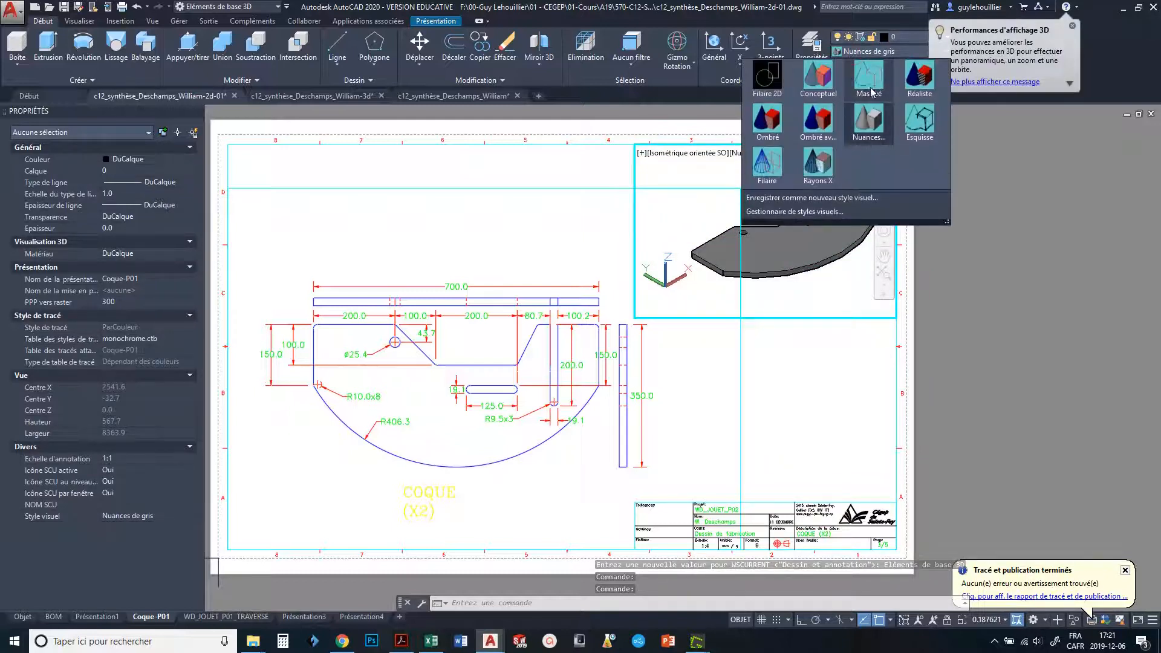
left_click(868, 110)
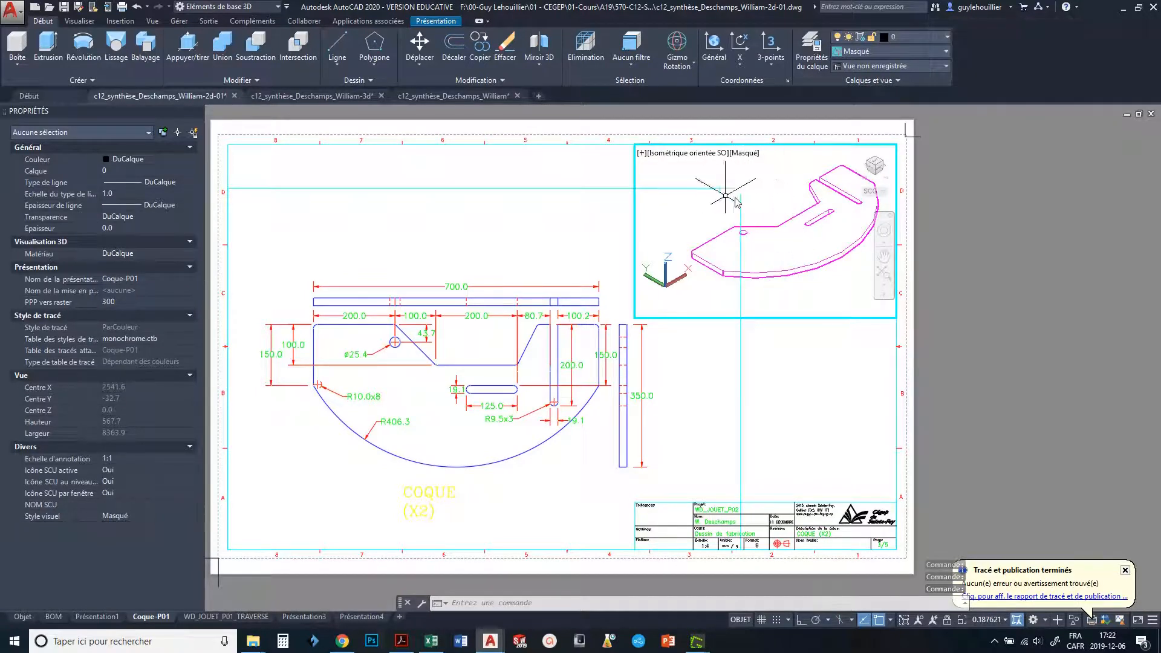
double_click(589, 168)
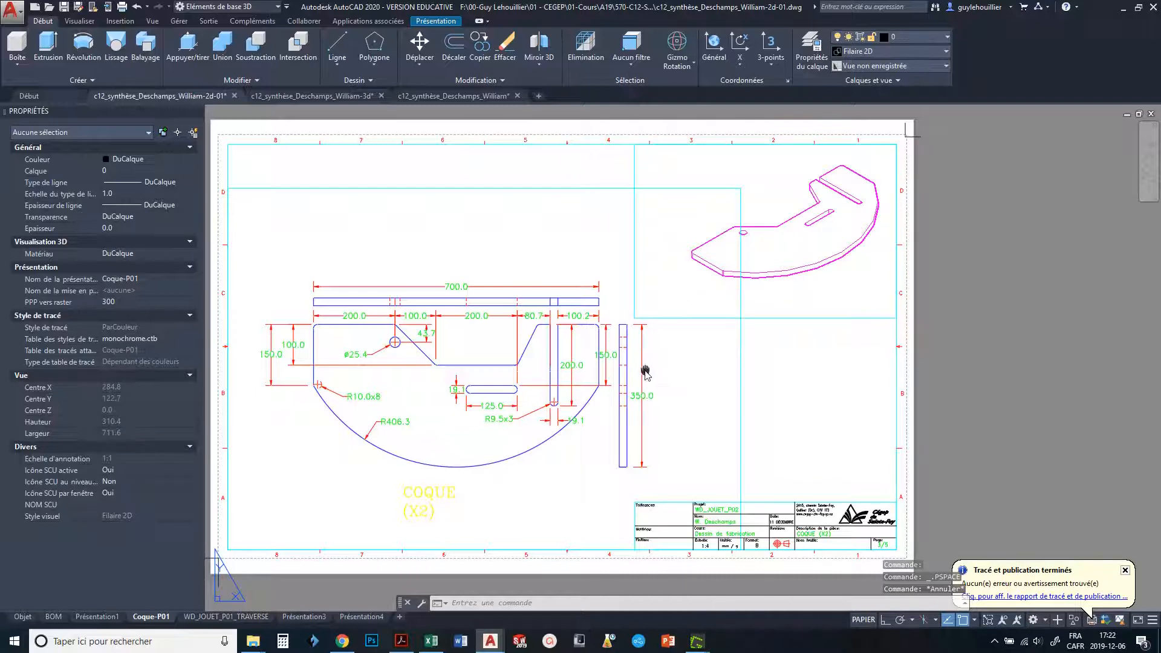
Activate the hull viewport and move the COQUE (X2) text down out of the viewport's visible area.
middle_click_drag(645, 373, 644, 323)
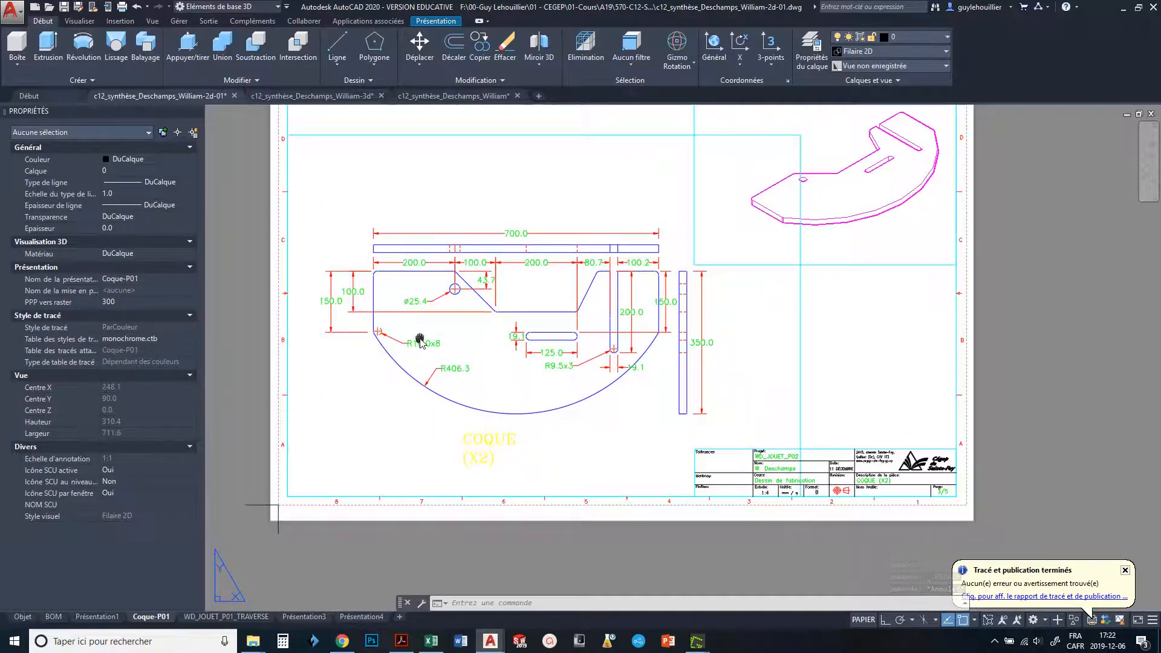
middle_click_drag(420, 340, 399, 324)
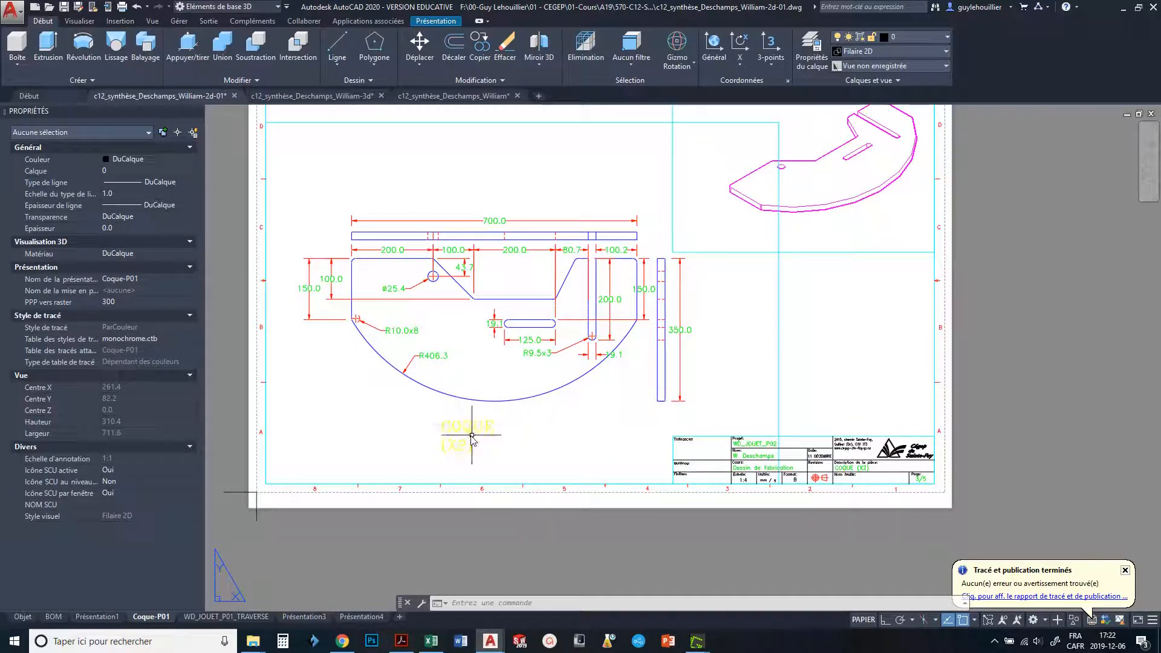
double_click(552, 452)
left_click(481, 430)
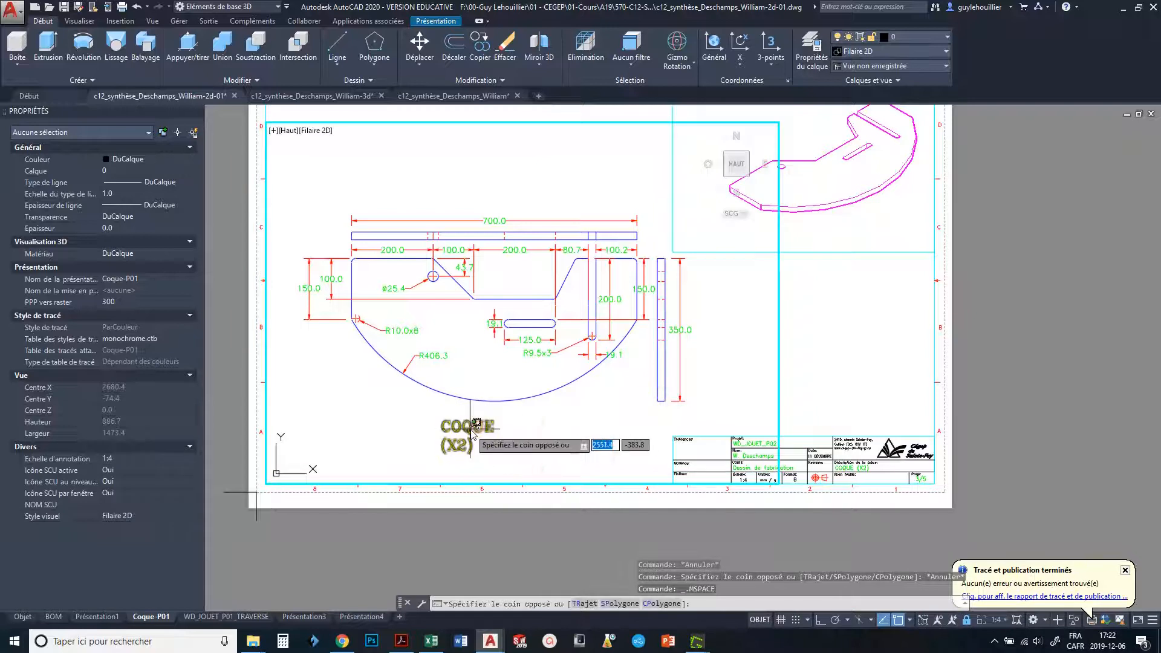
key("Escape")
type("dp")
key("space")
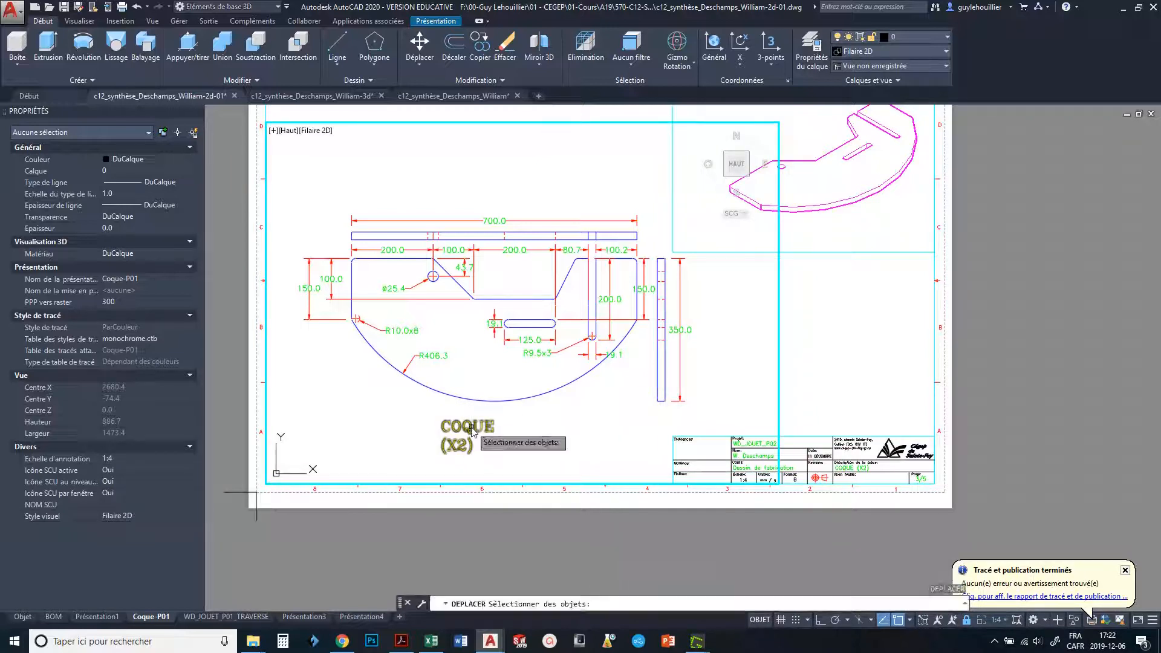
left_click(471, 431)
key("space")
left_click(365, 398)
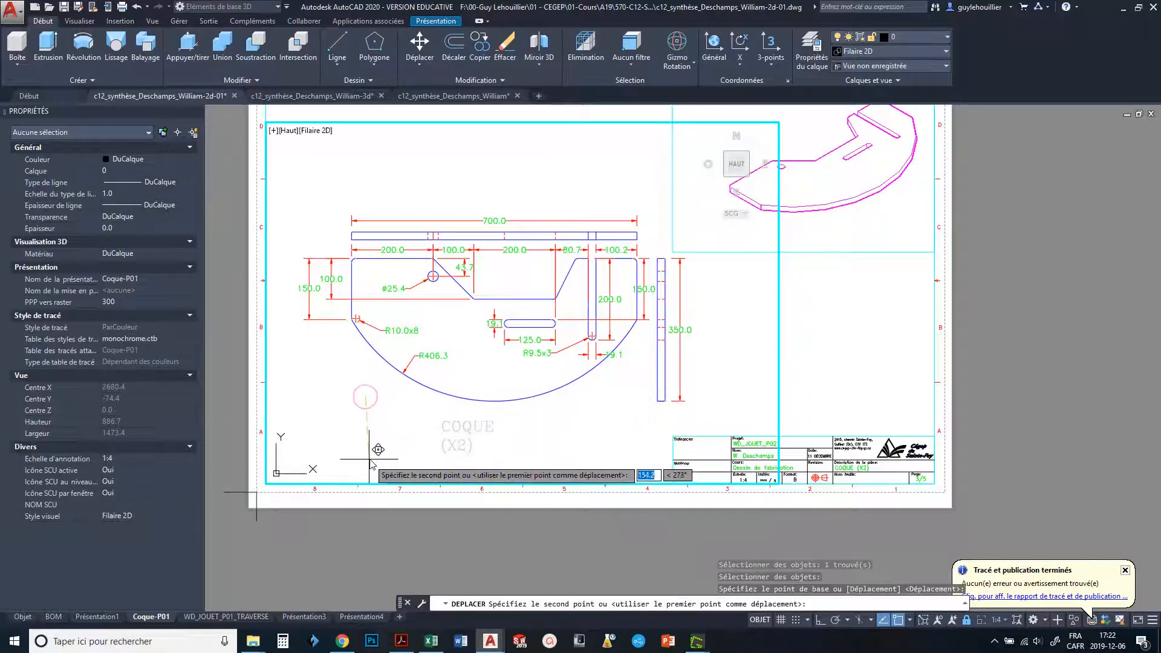
key("Escape")
key("Escape")
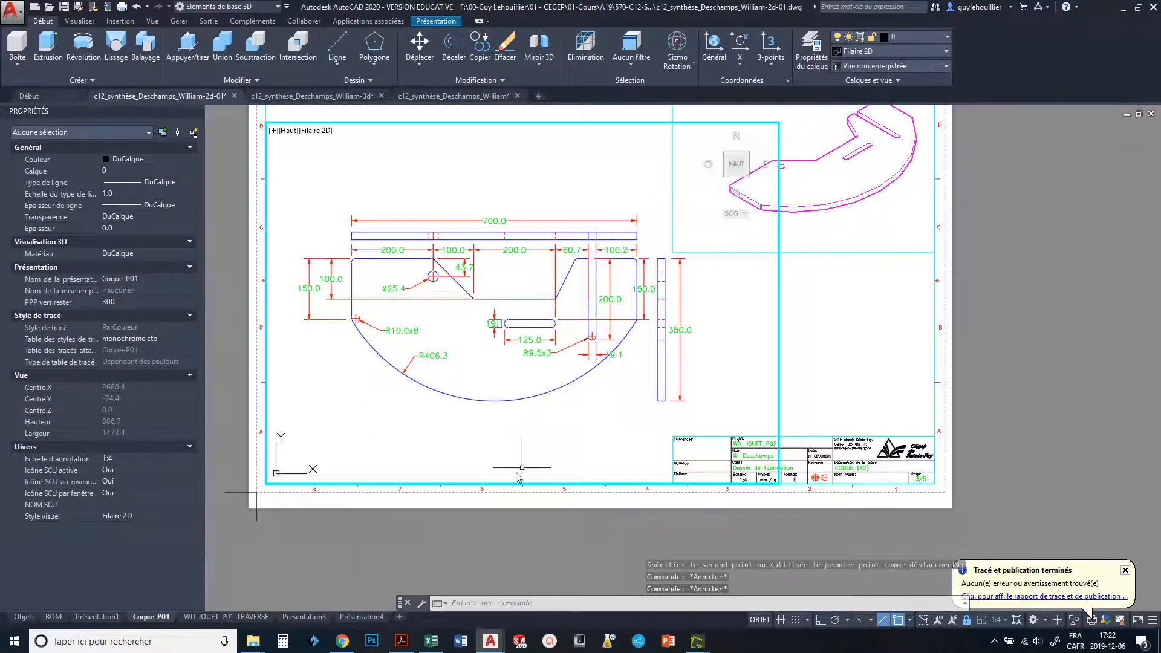
Move the hull's side view and its height dimension about 114 mm horizontally away from the front view, with Ortho on.
middle_click_drag(613, 424, 576, 464)
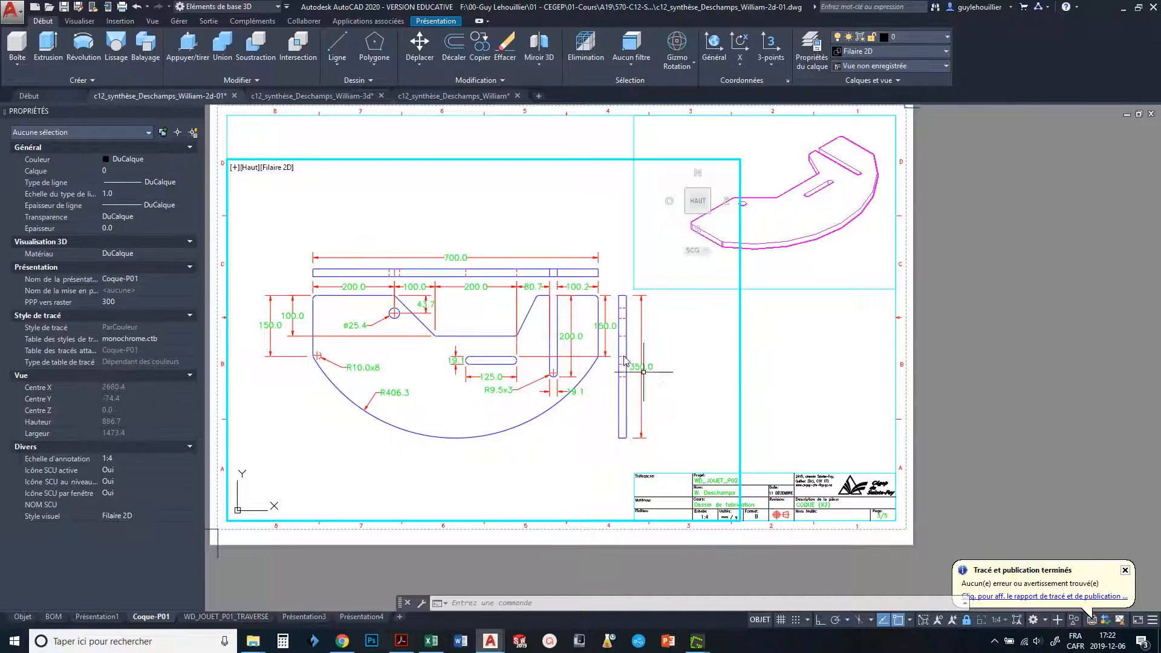
middle_click_drag(635, 368, 589, 347)
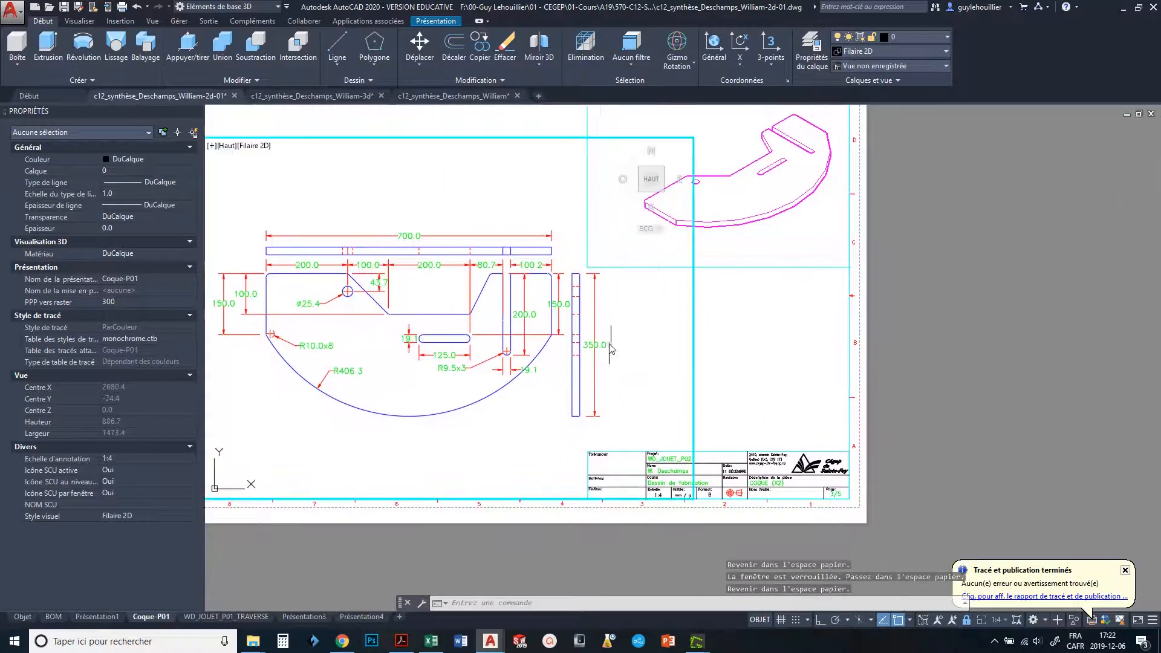
right_click(623, 437)
left_click(647, 447)
left_click(613, 433)
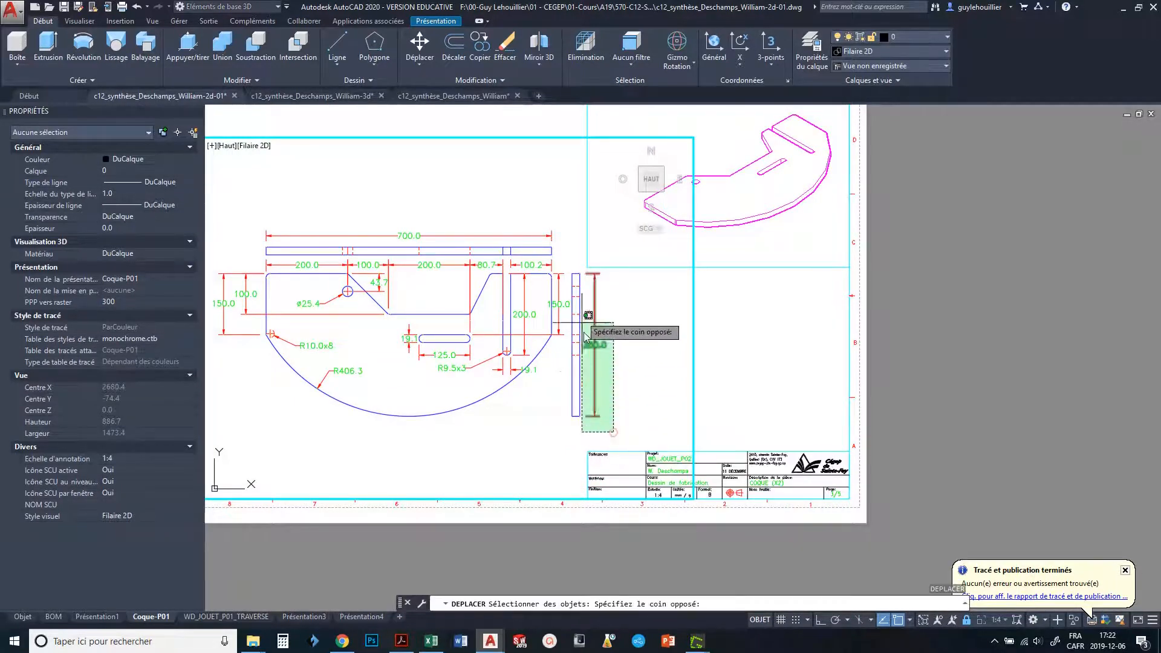
left_click(576, 275)
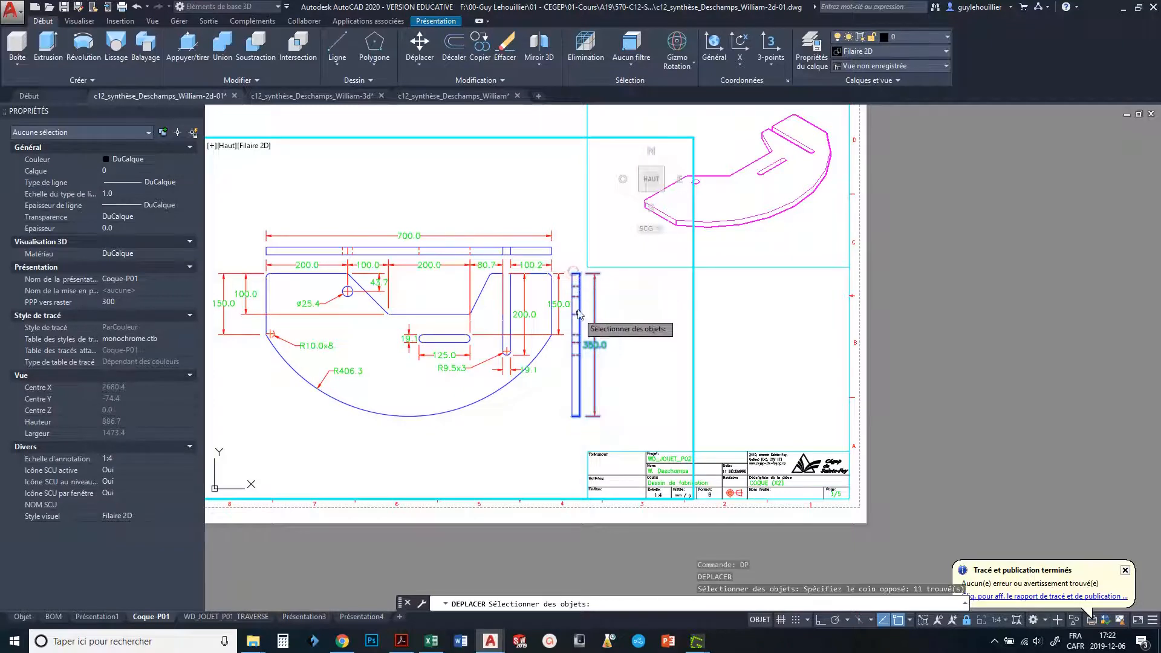
left_click(575, 403)
key("Return")
left_click(515, 441)
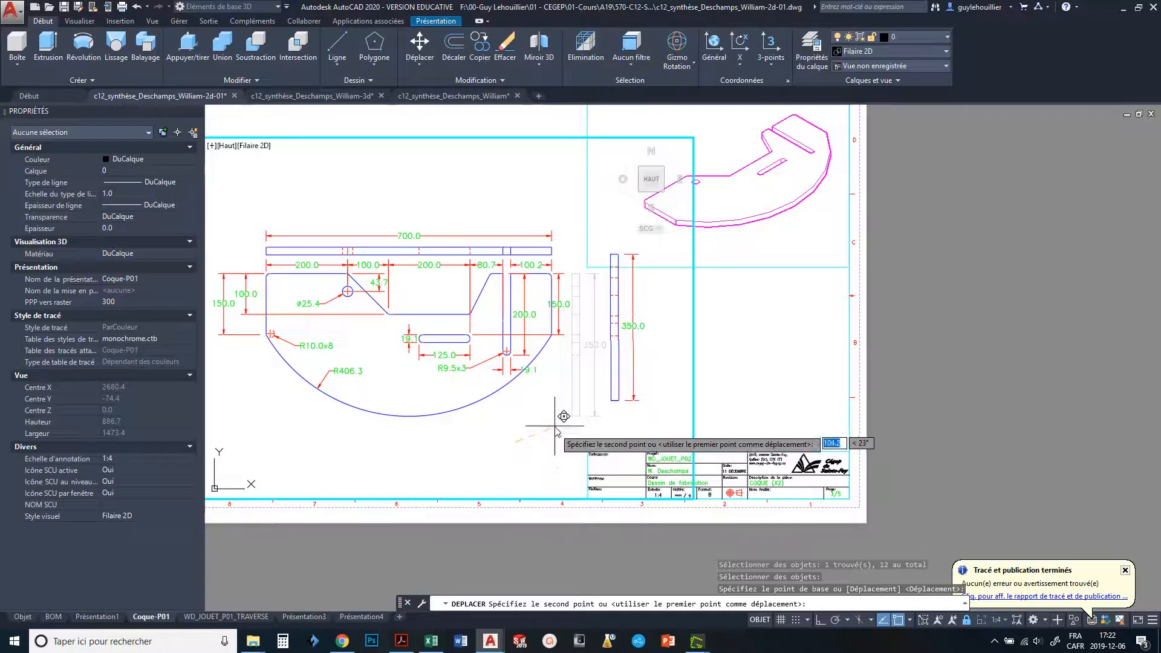
key("F8")
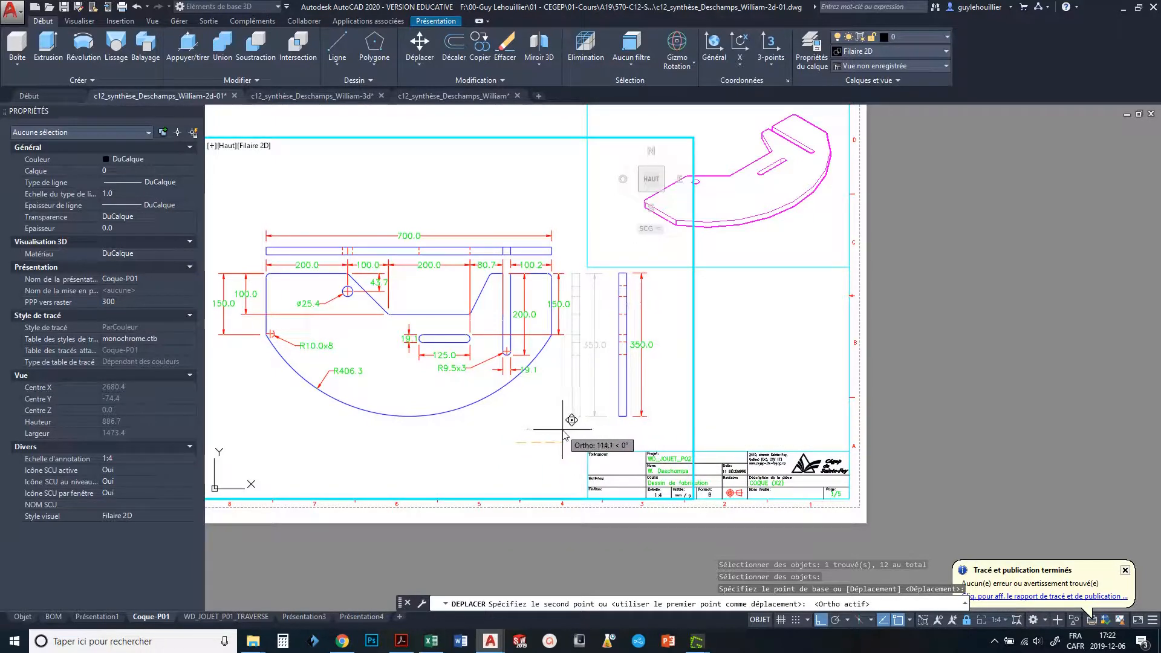
left_click(563, 426)
Stretch the side view's height dimension line farther out from the part.
left_click(642, 340)
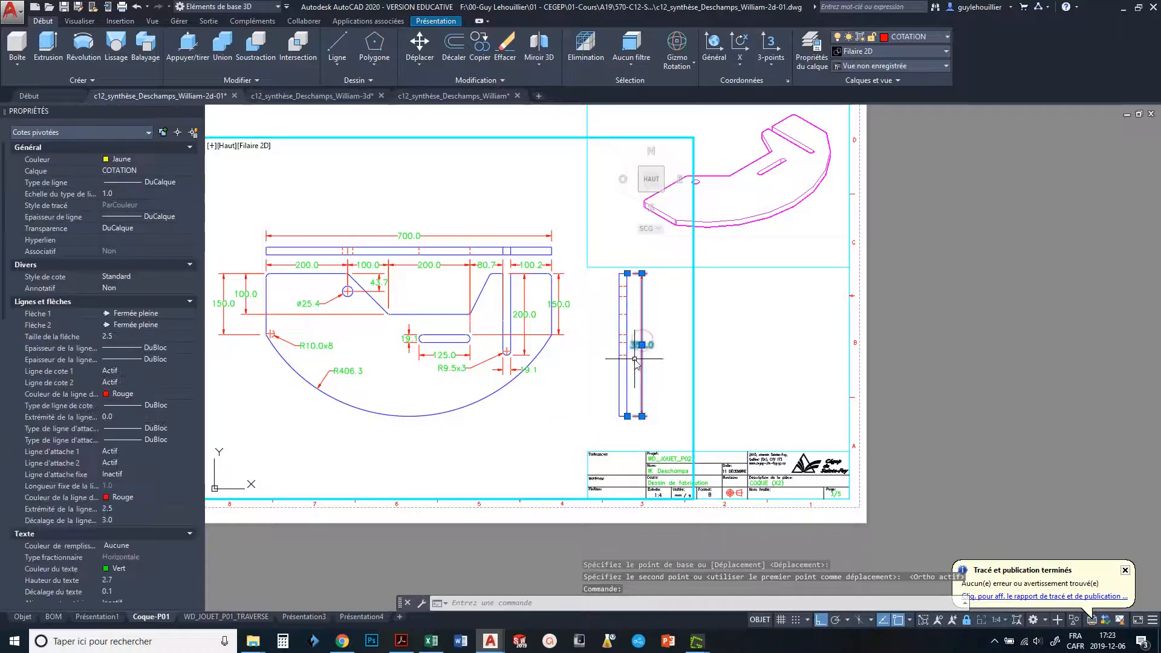
left_click(642, 345)
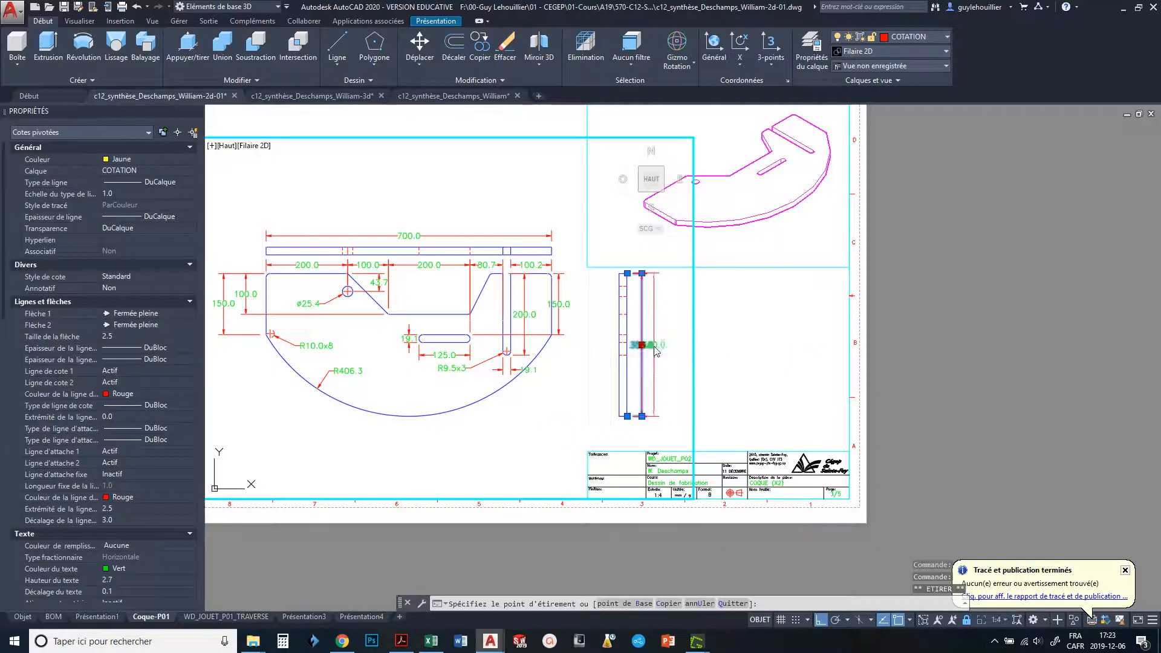
key("Escape")
key("Escape")
Move the hull's top view and its overall length dimension straight up, away from the front view.
middle_click_drag(564, 276, 641, 298)
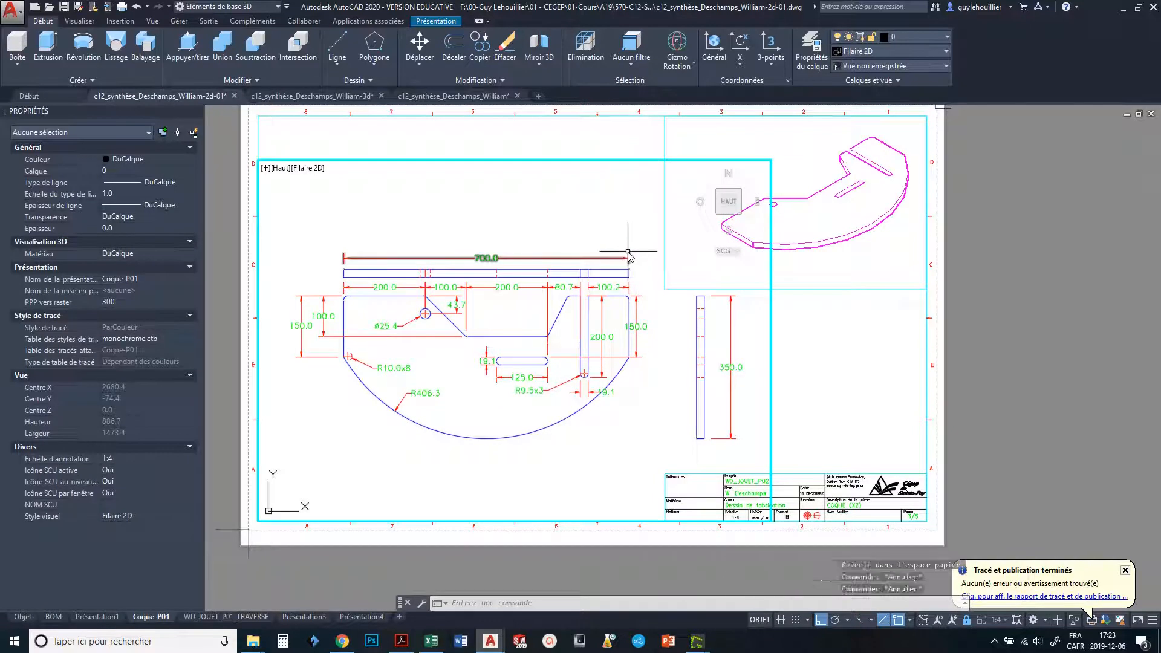
right_click(628, 253)
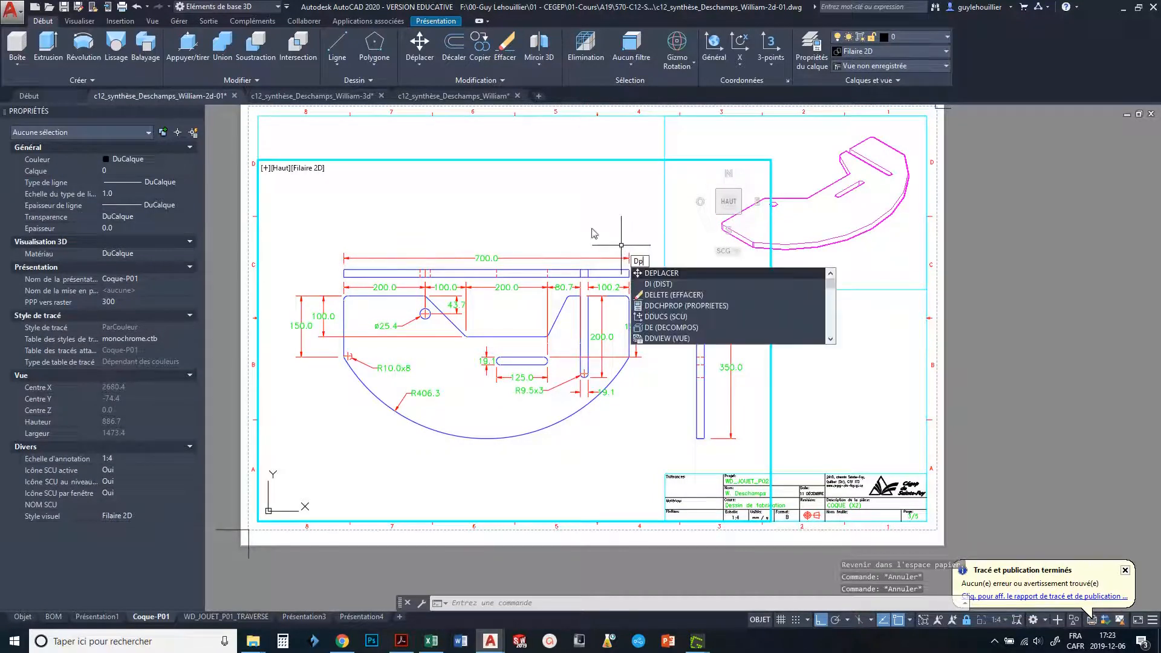
left_click(641, 266)
left_click(315, 227)
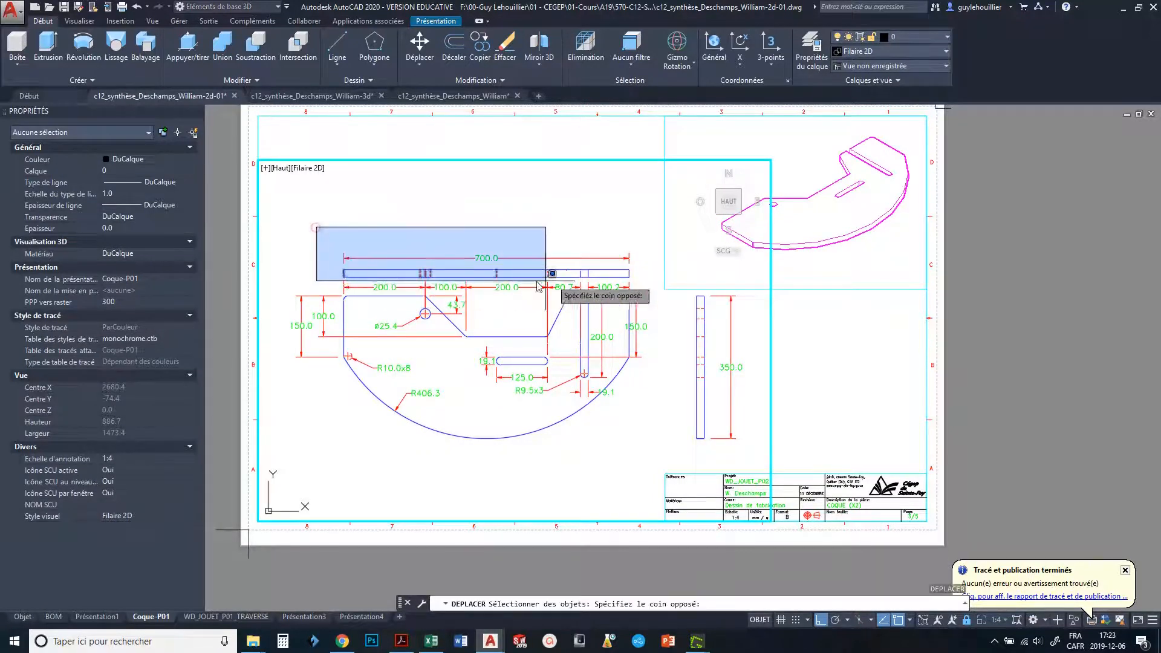
left_click(639, 283)
key("Return")
left_click(557, 236)
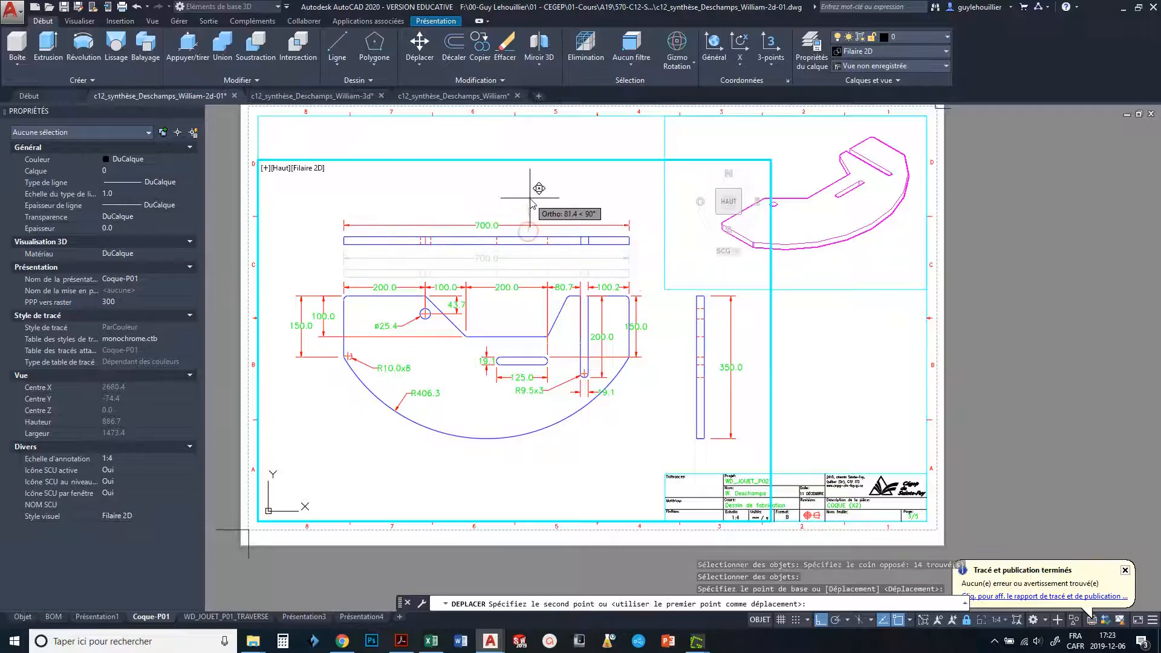
left_click(531, 187)
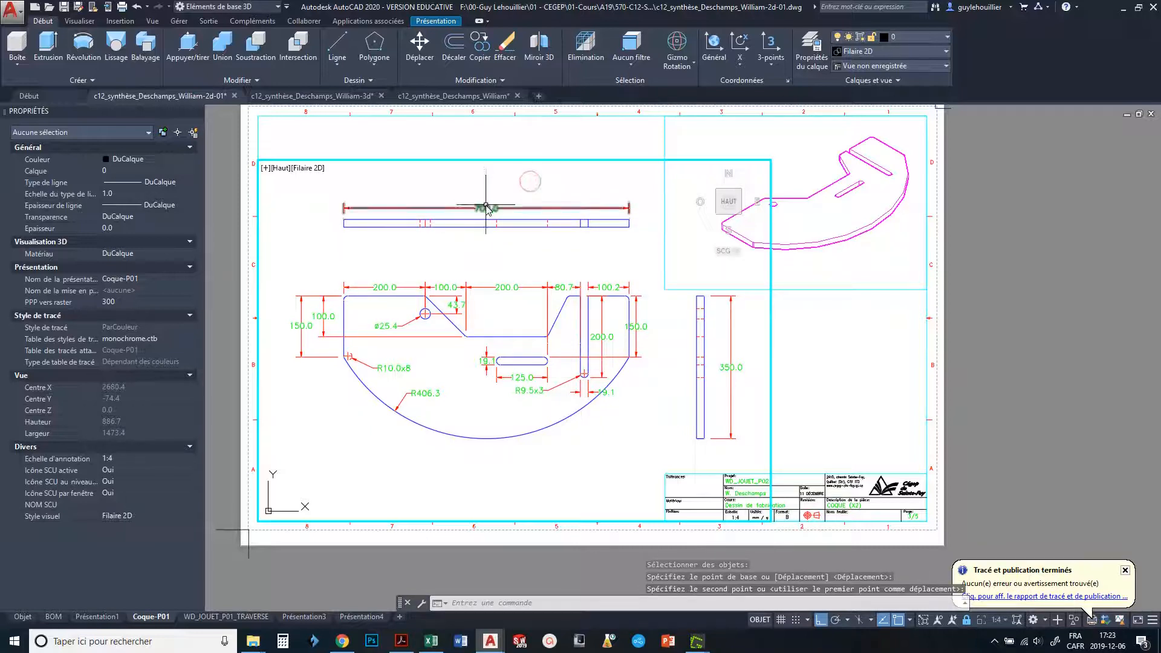
Raise the overall length dimension line farther above the top view.
left_click(487, 207)
left_click(485, 208)
left_click(488, 202)
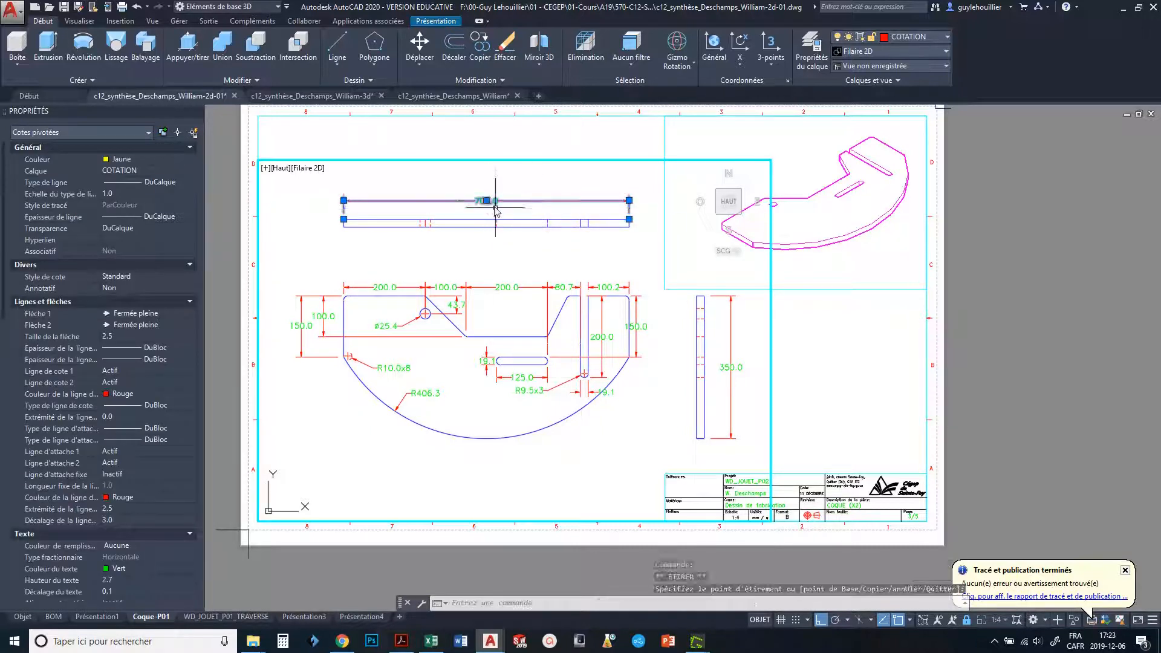
key("Escape")
middle_click_drag(523, 306, 556, 293)
scroll(637, 301, "up", 3)
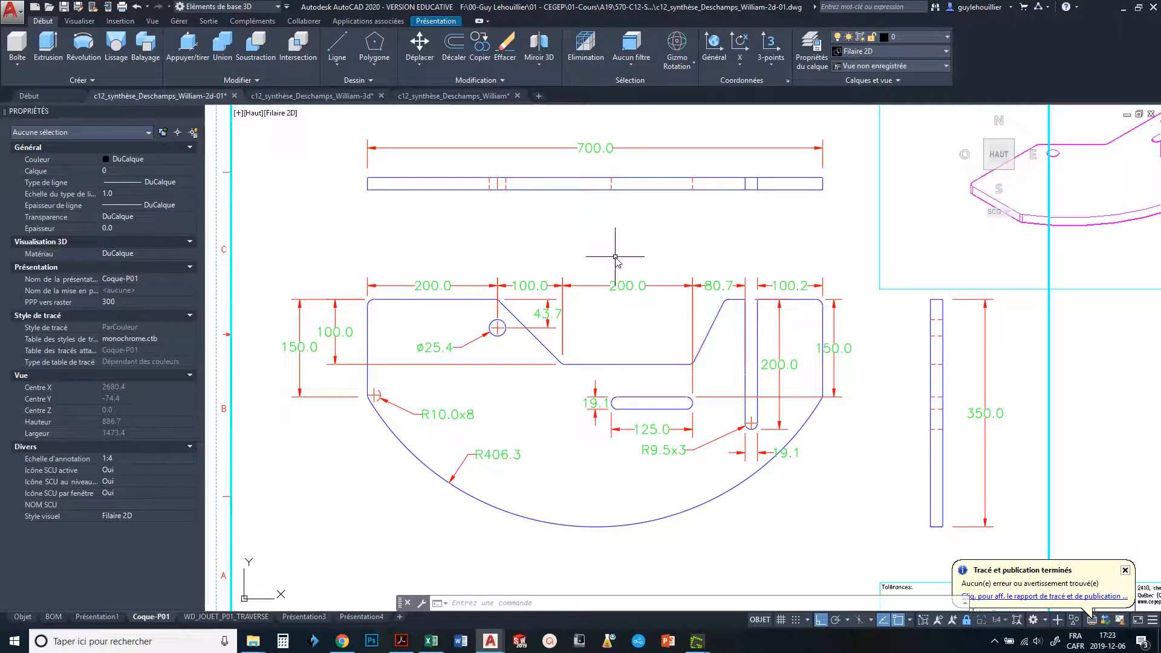
middle_click_drag(623, 314, 610, 301)
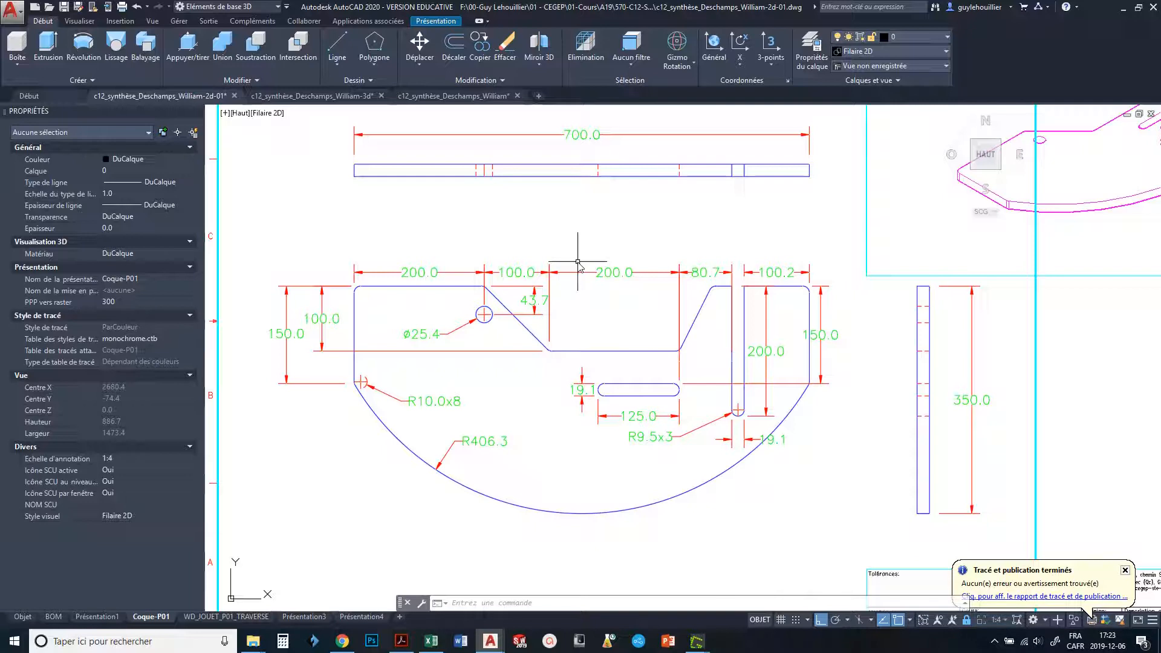
Check the properties of the front view's middle 200.0 dimension, then switch to the Dessin et annotation workspace.
left_click(608, 273)
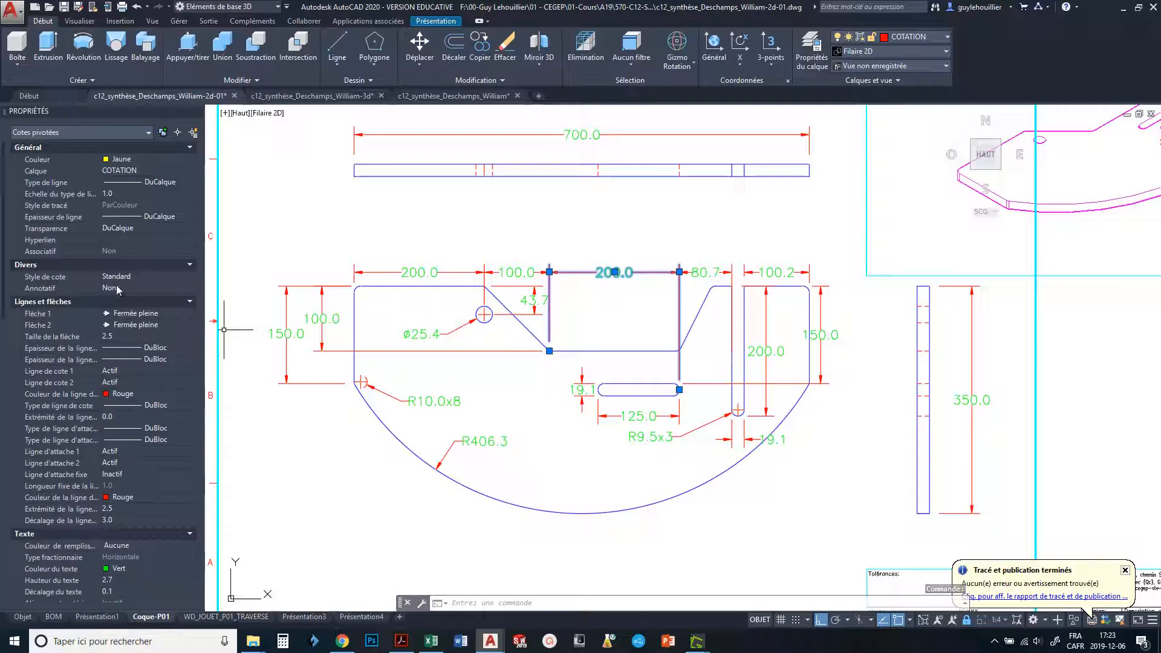
key("Escape")
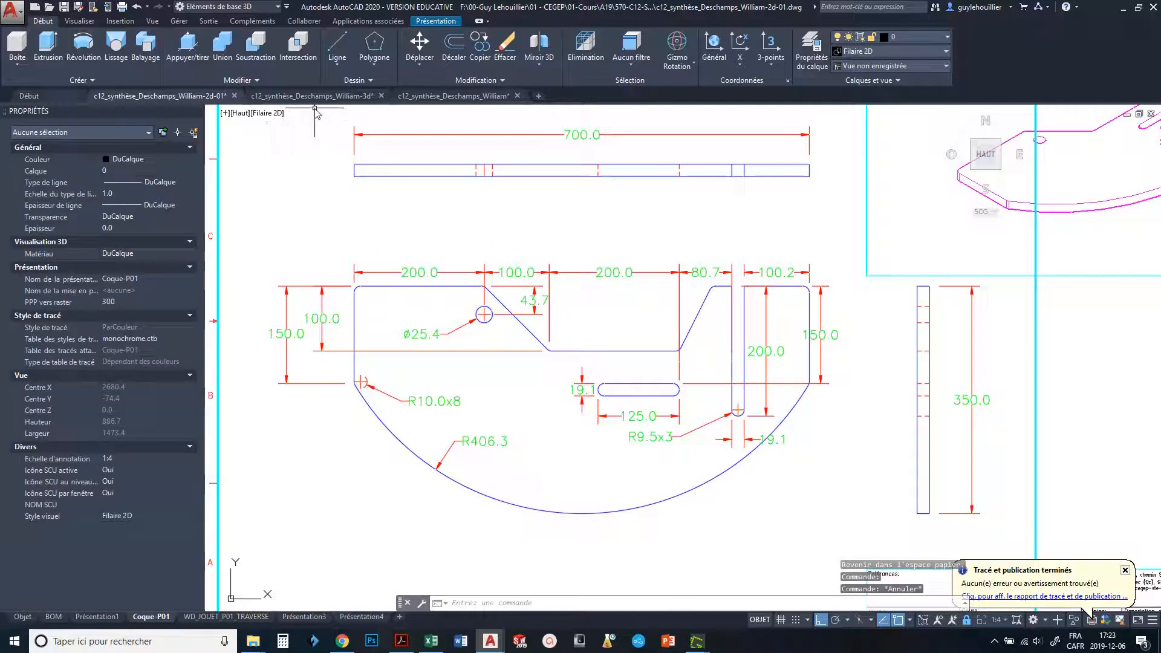
left_click(280, 7)
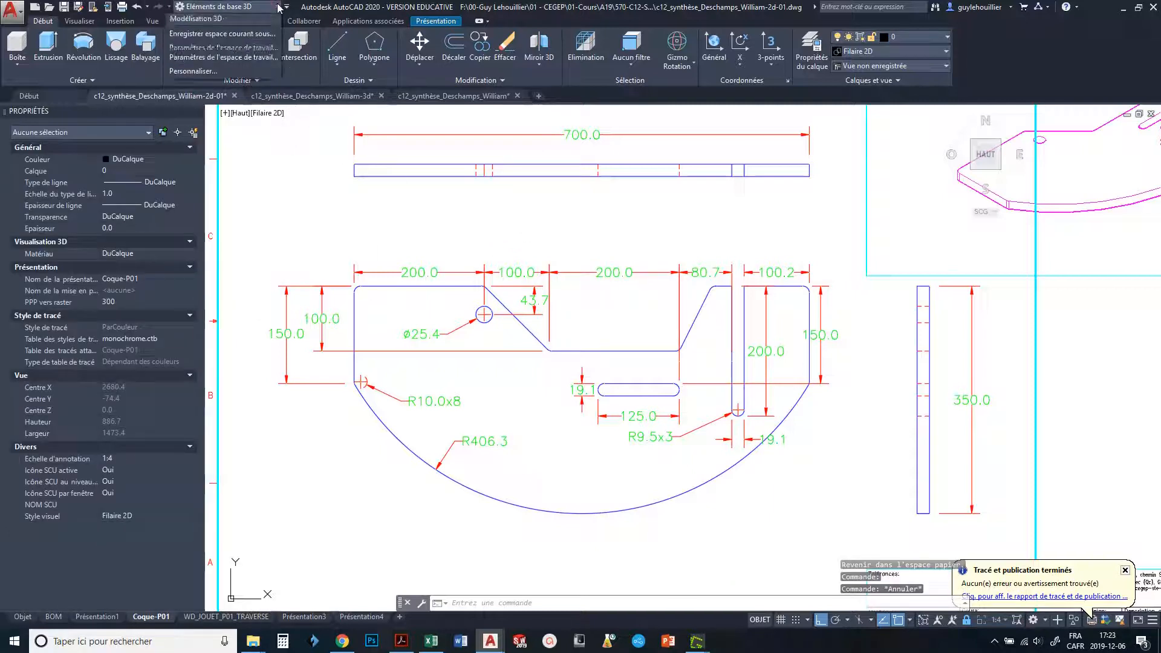
left_click(209, 20)
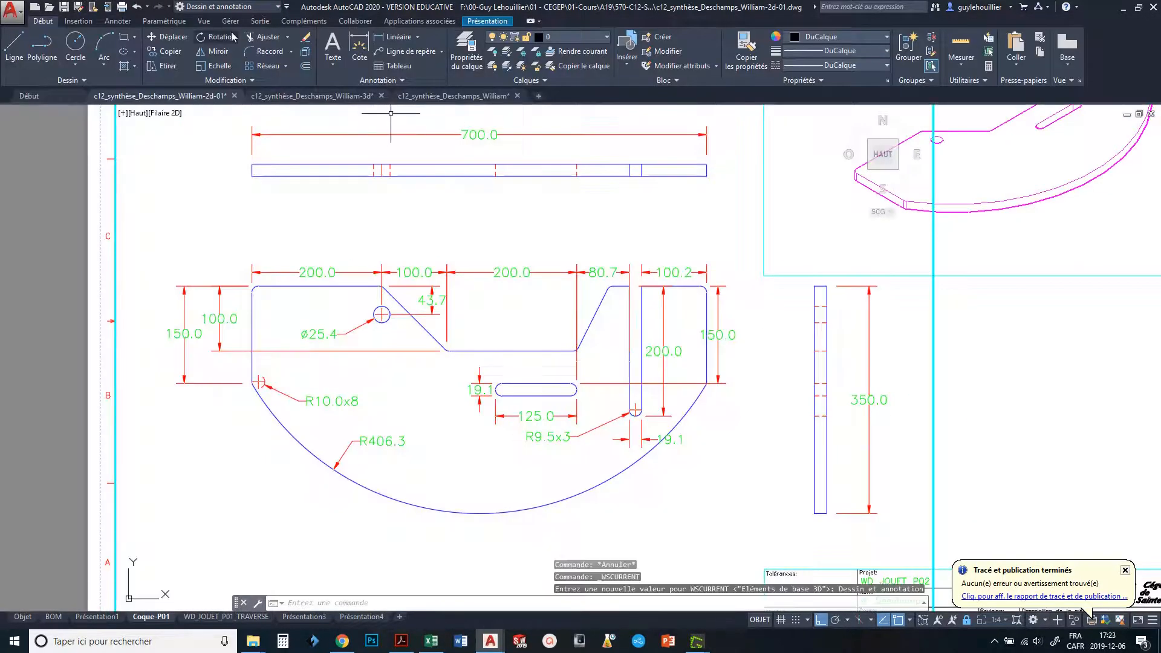
Open the Standard dimension style for modification, with its dialogs placed clear of the dimensioned front view.
left_click(117, 21)
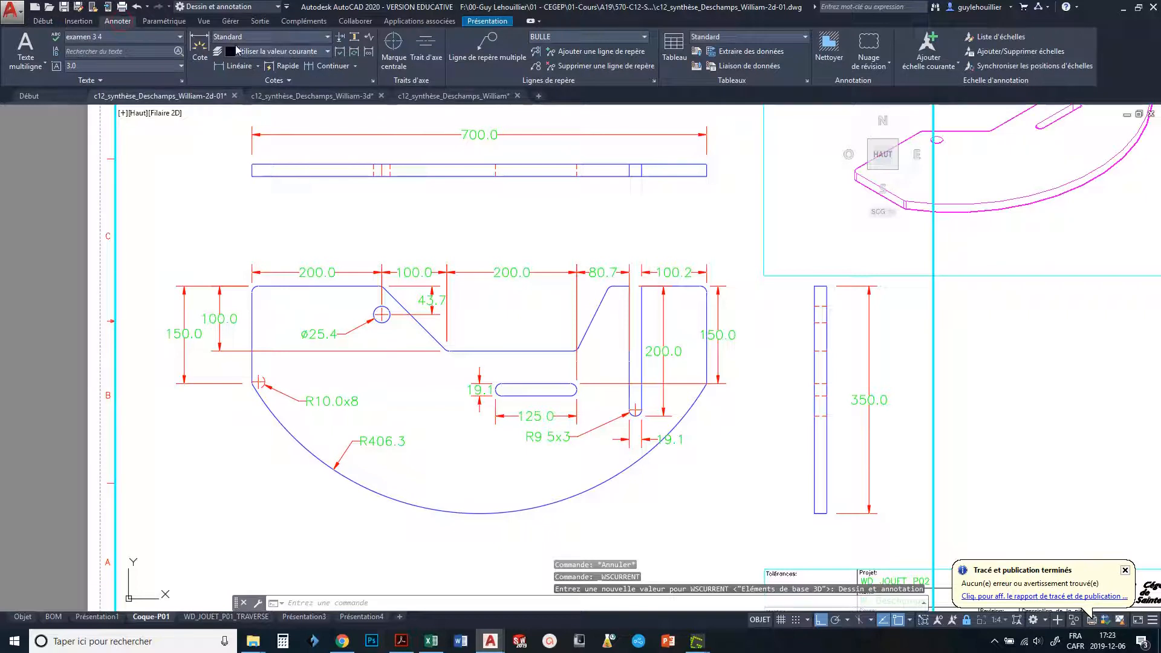
left_click(372, 81)
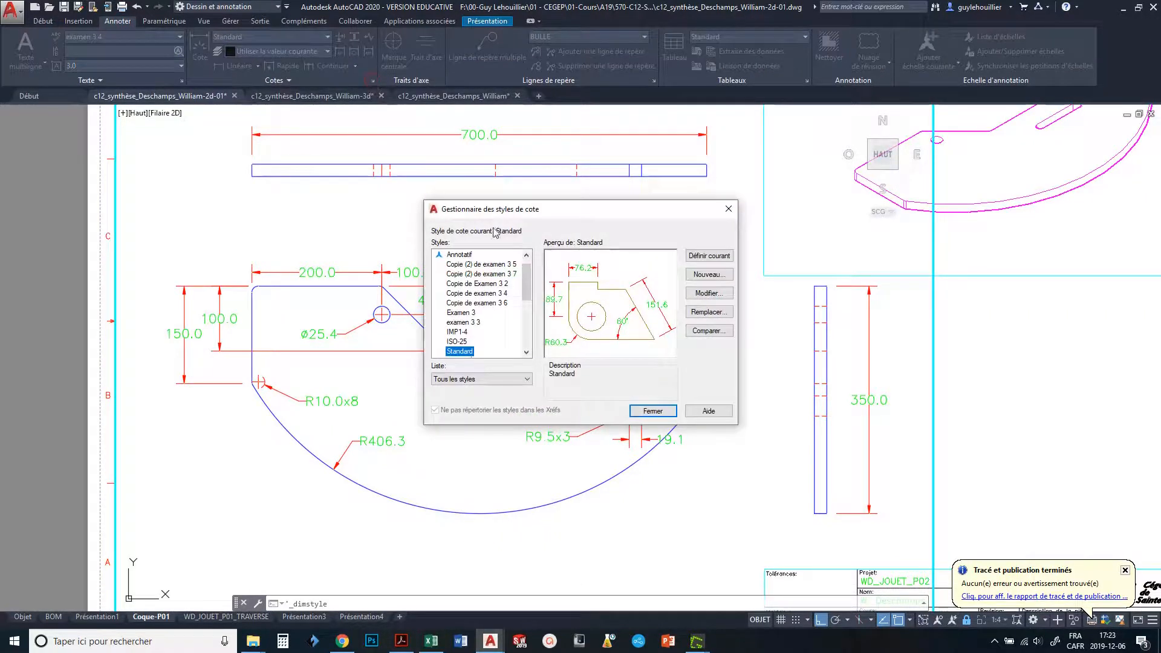
left_click_drag(571, 220, 606, 191)
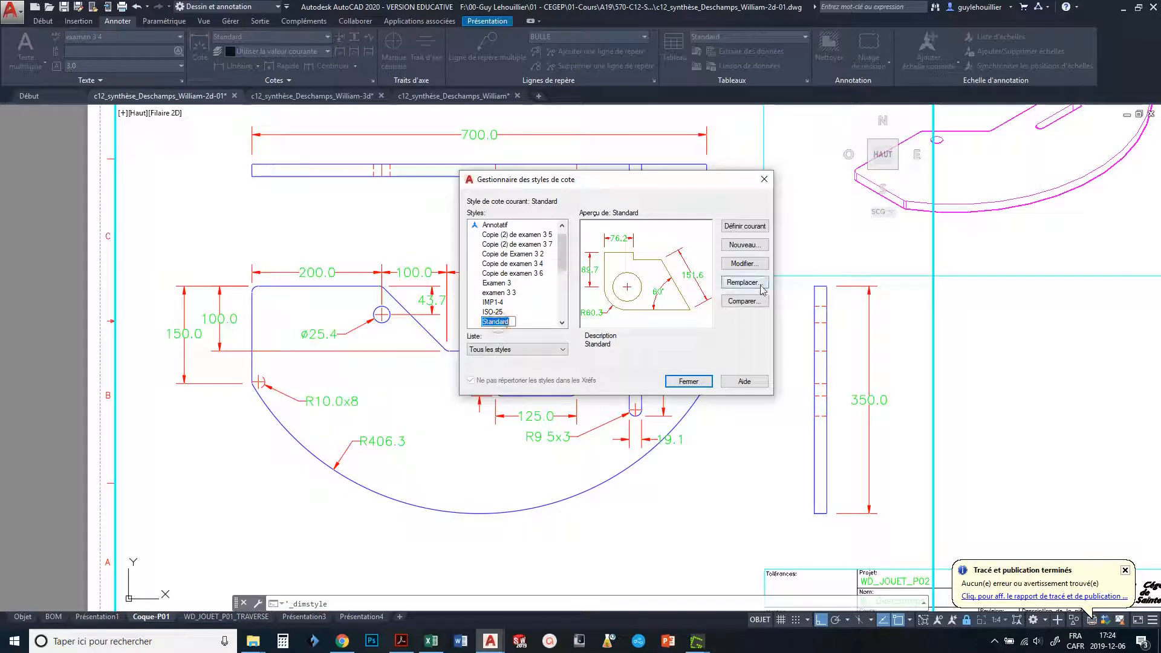
left_click(749, 265)
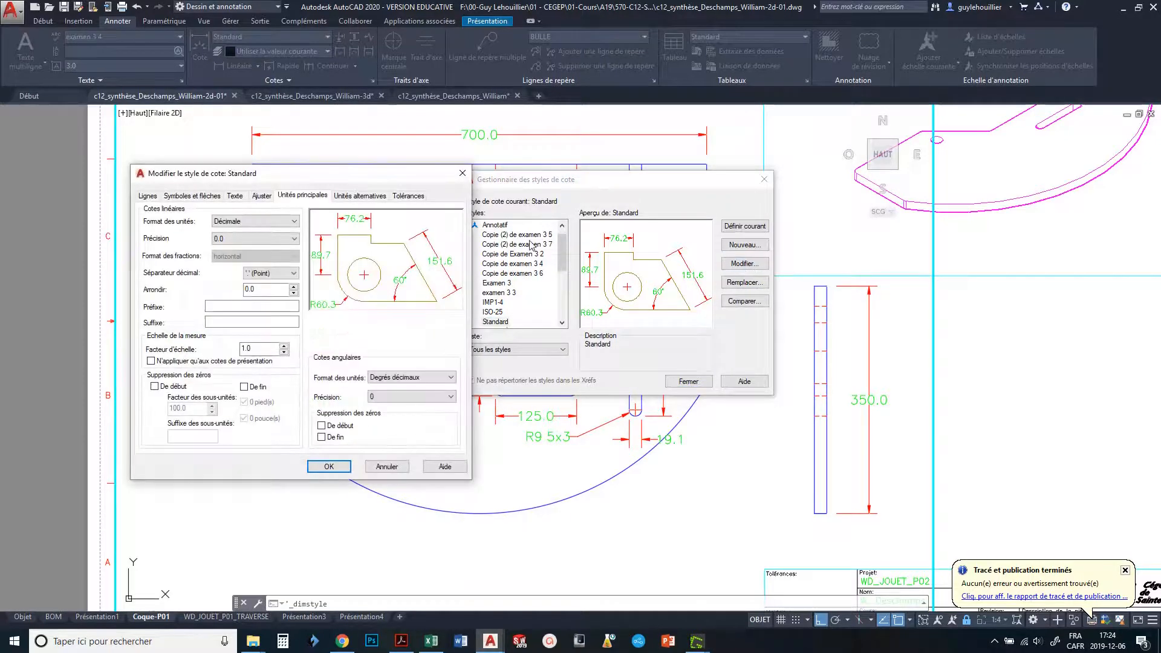
left_click_drag(313, 181, 952, 255)
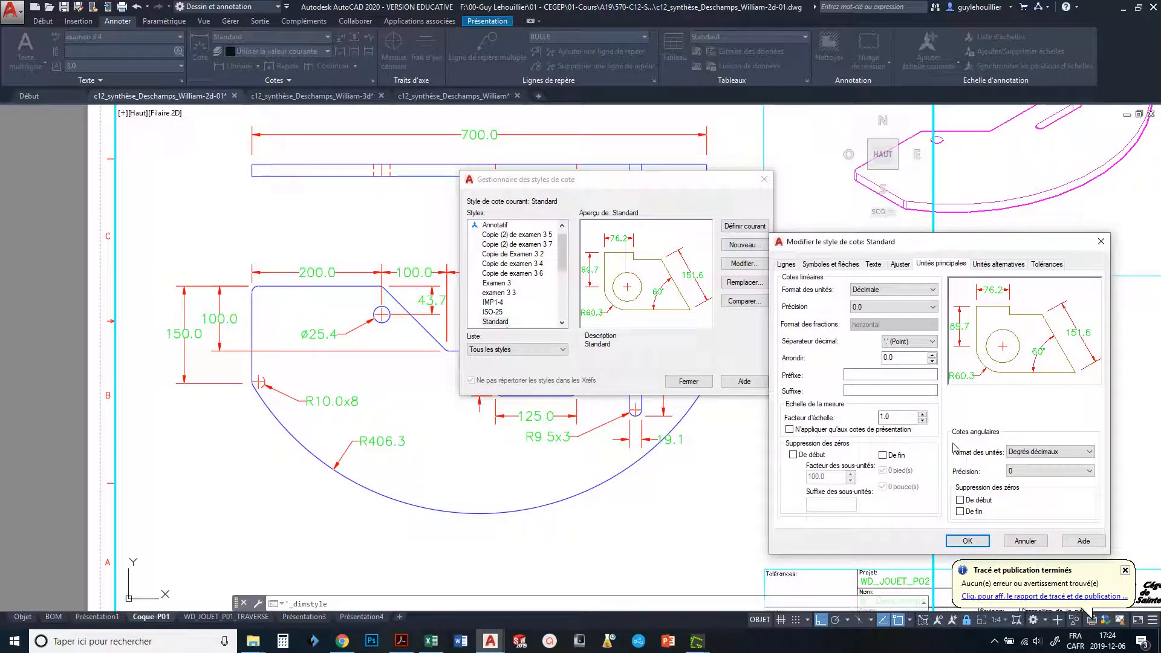
left_click(969, 541)
left_click_drag(653, 180, 1007, 71)
left_click(1098, 155)
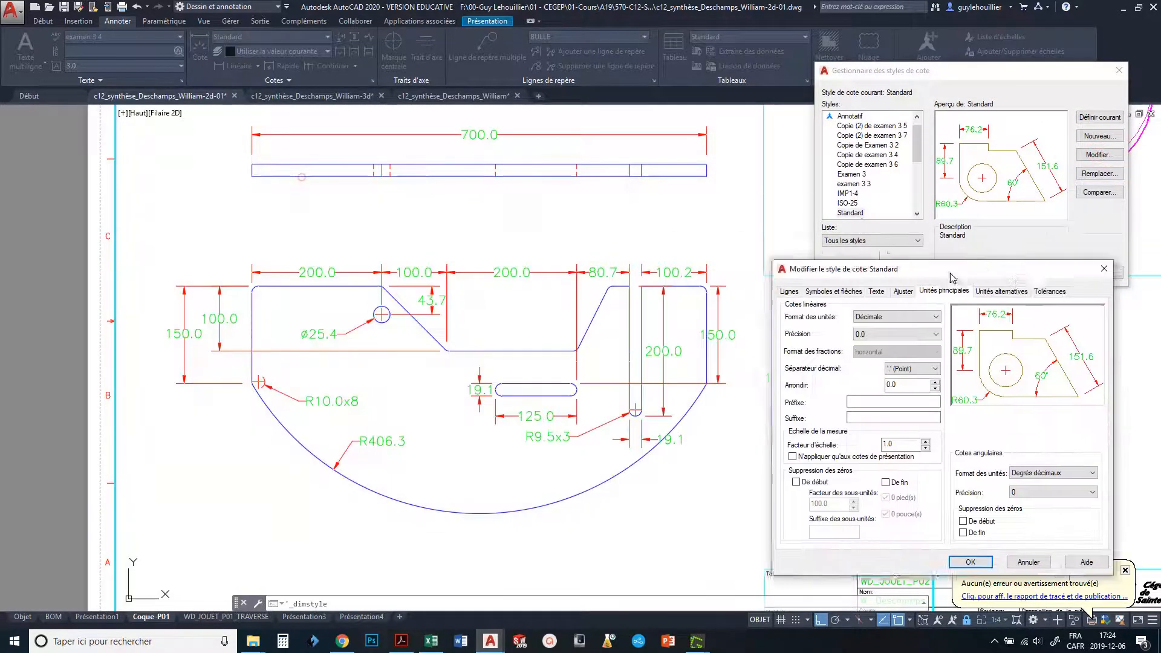
left_click_drag(928, 264, 925, 275)
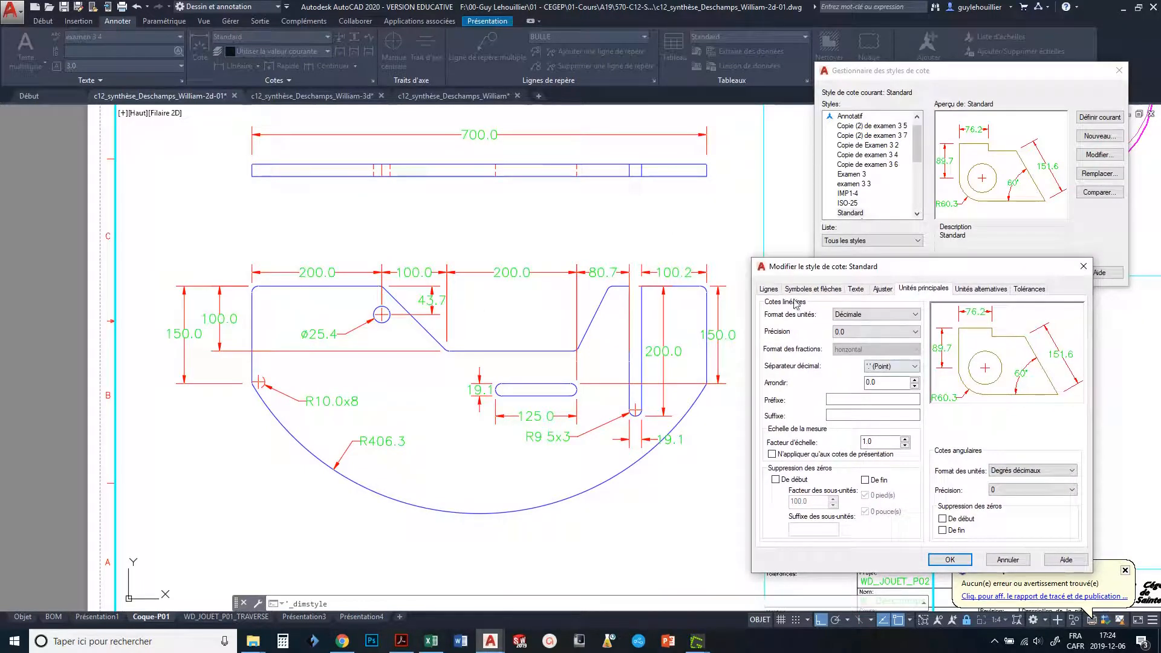
Set both the dimension line colour and the extension line colour of the Standard style to DuCalque.
left_click(769, 290)
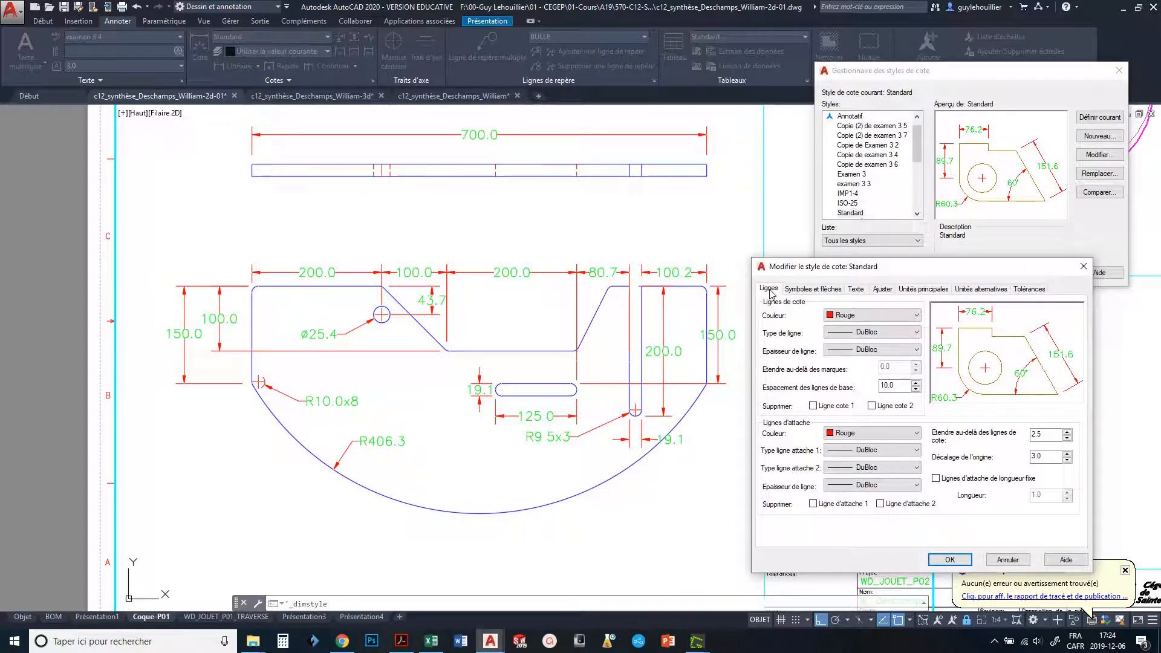
left_click(862, 317)
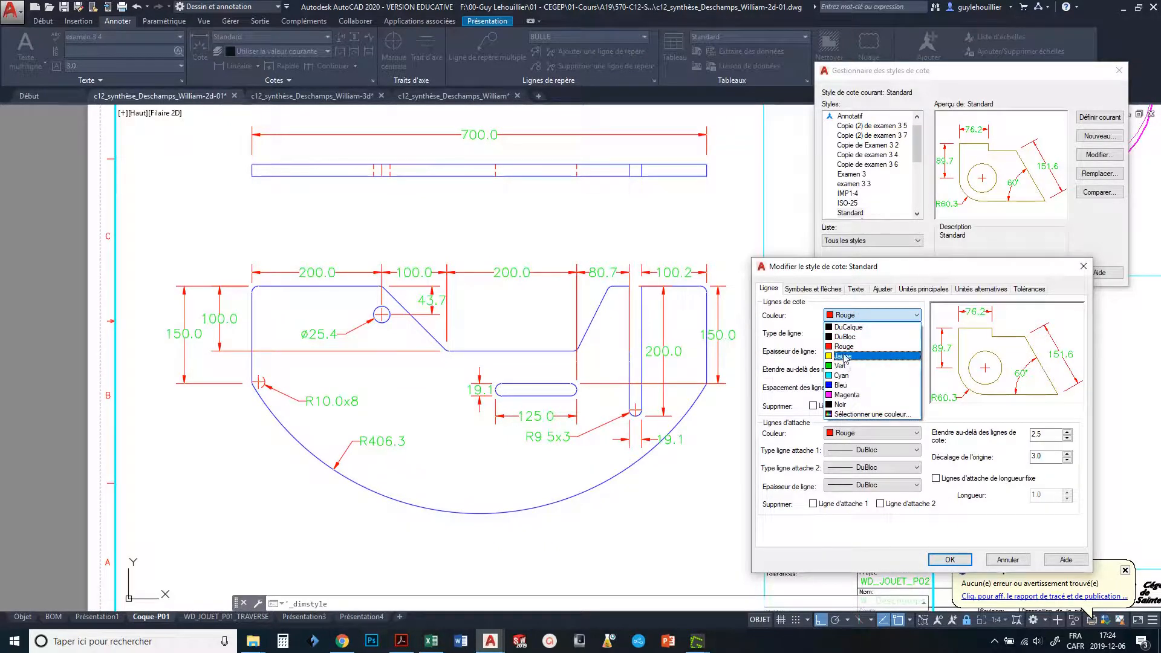
left_click(849, 328)
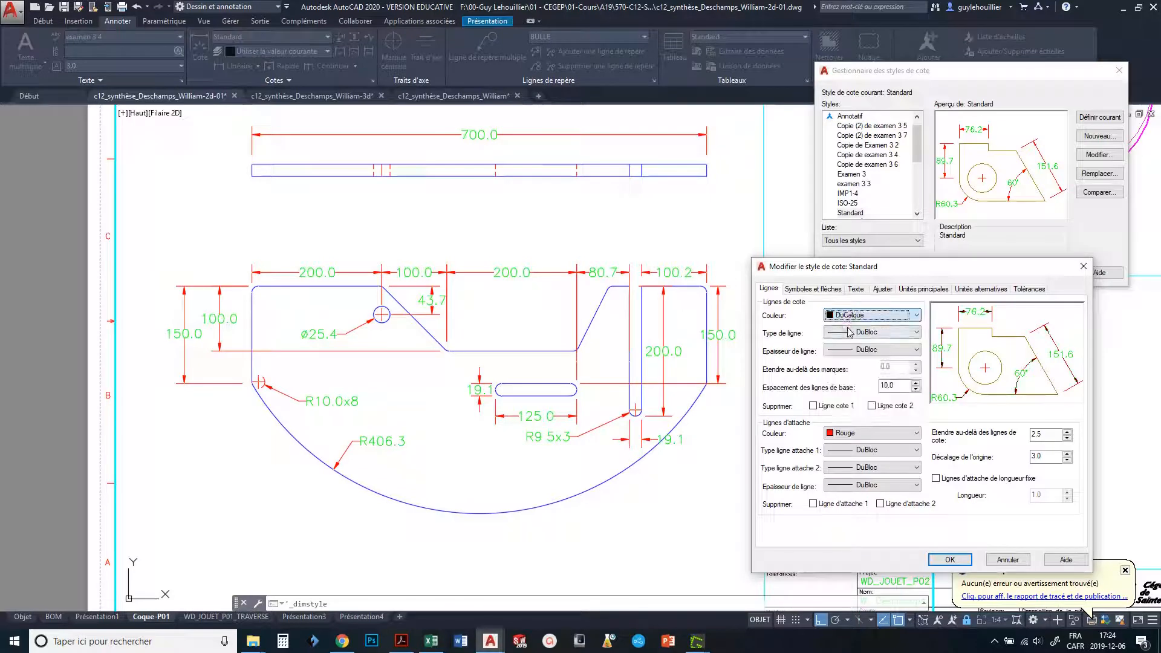
left_click(846, 433)
left_click(850, 443)
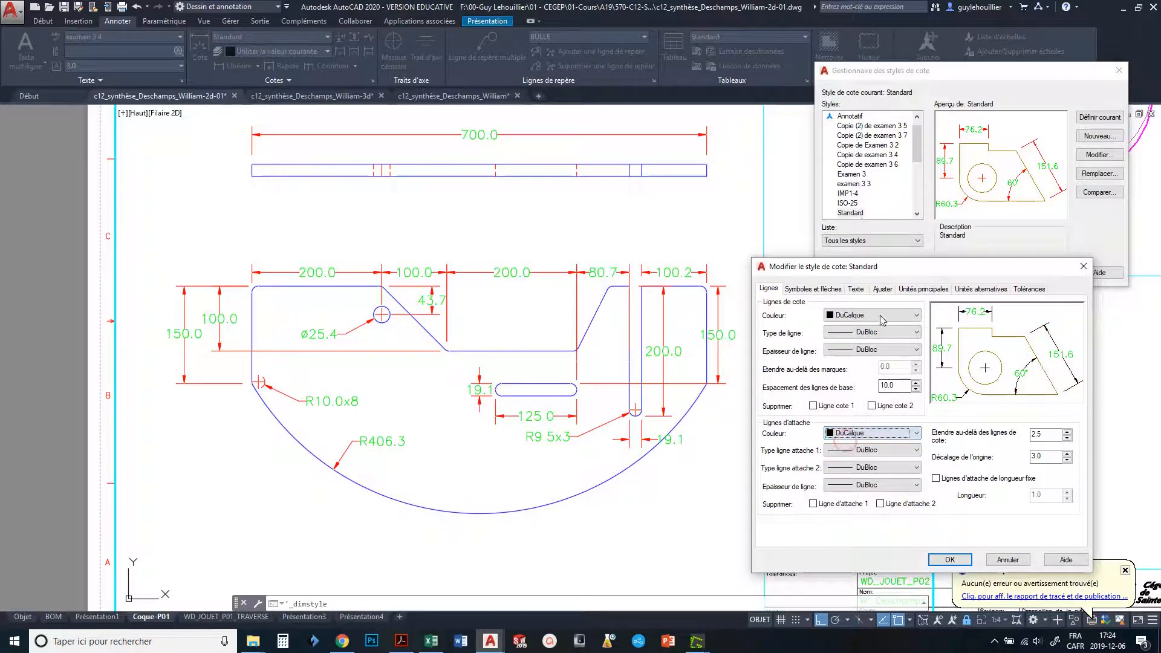
Set the arrow size of the Standard dimension style to 3.
left_click(803, 292)
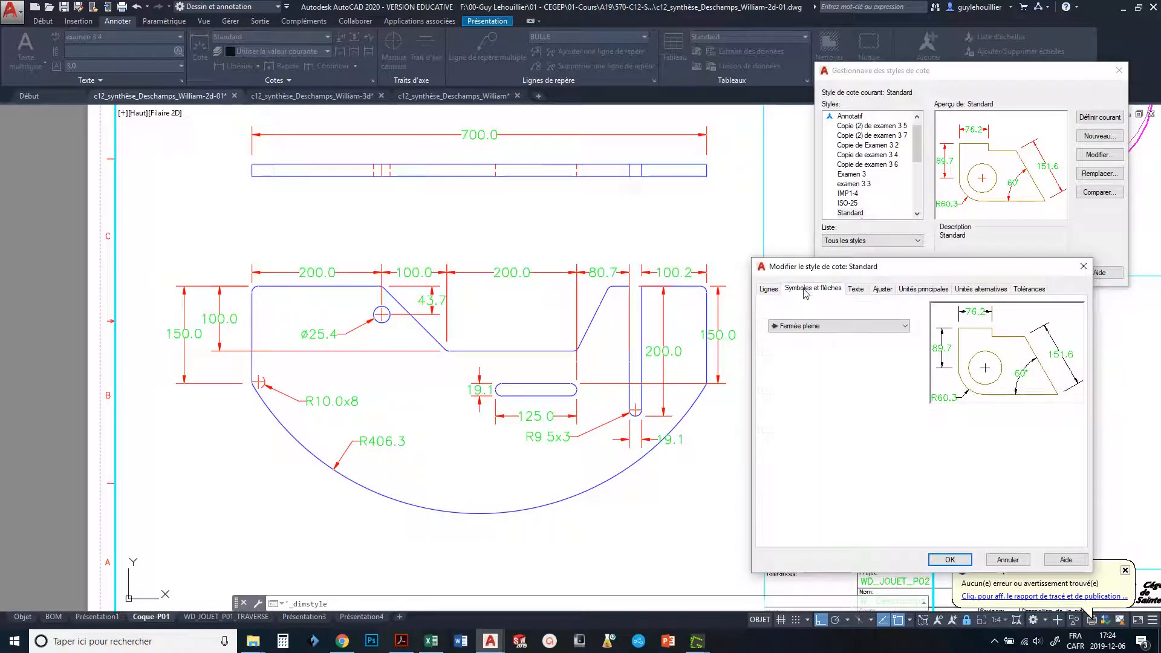
left_click(763, 292)
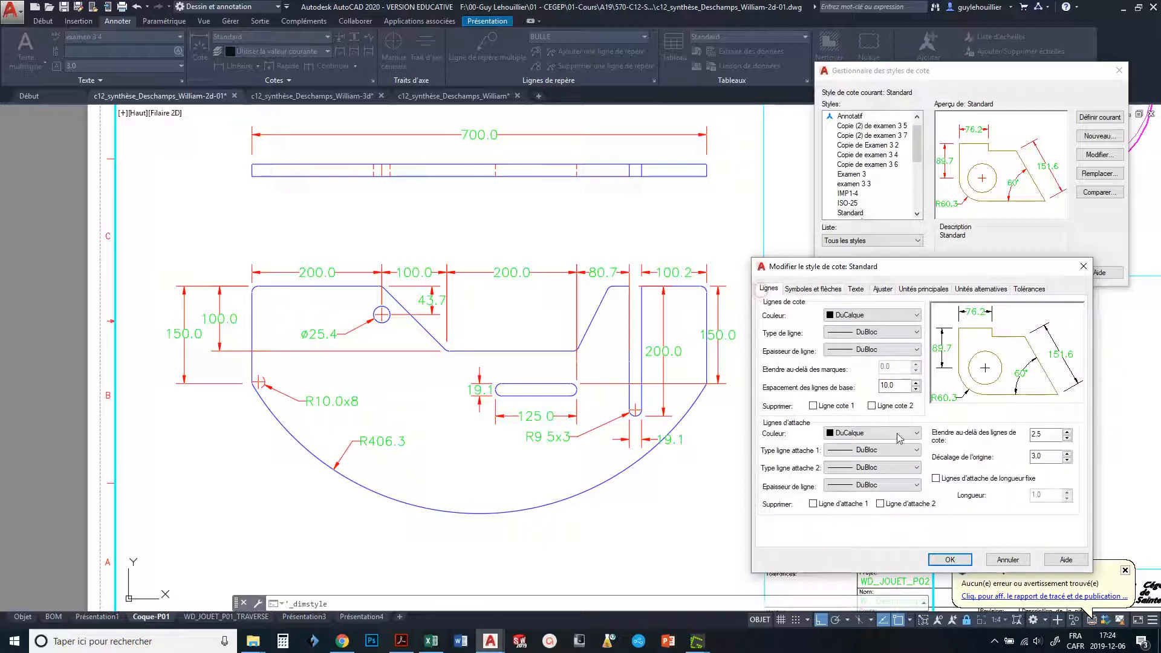
left_click(813, 289)
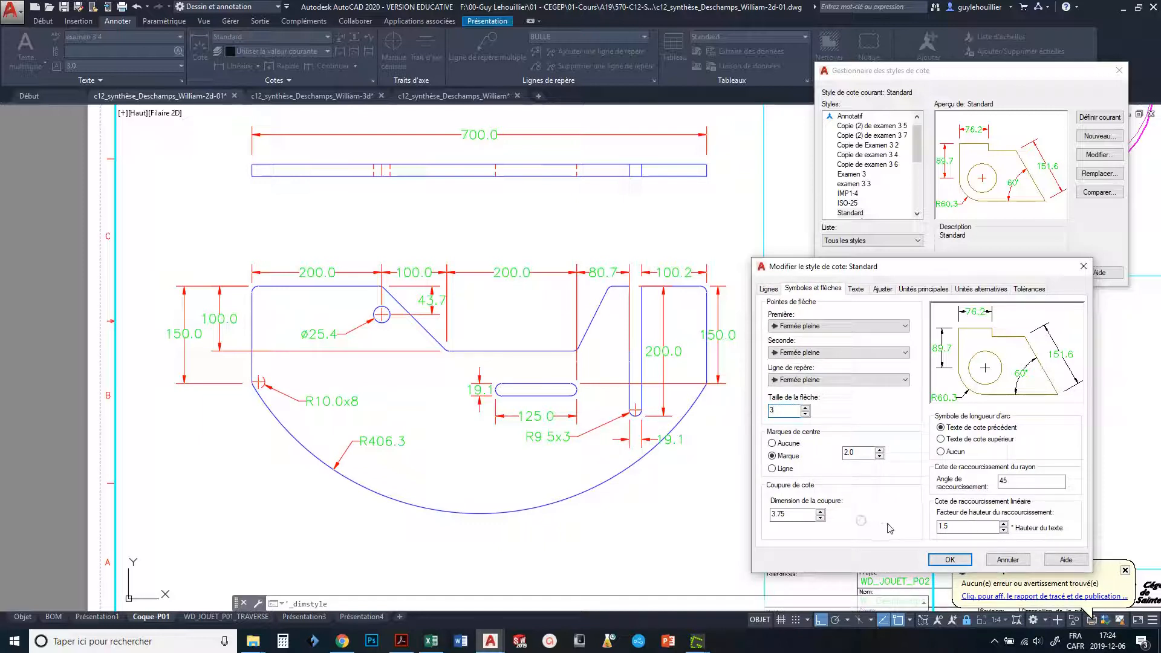
Set the Standard style's dimension text to colour DuCalque, height 3 and an offset of 1 from the dimension line.
left_click(854, 291)
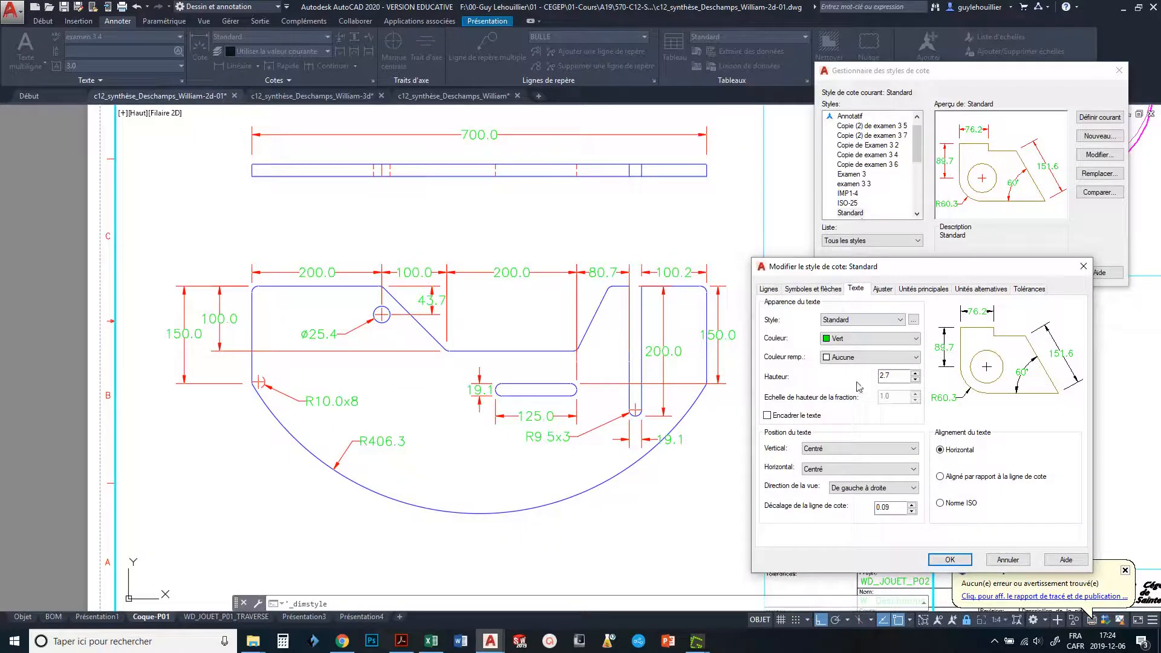
left_click(853, 343)
left_click(850, 351)
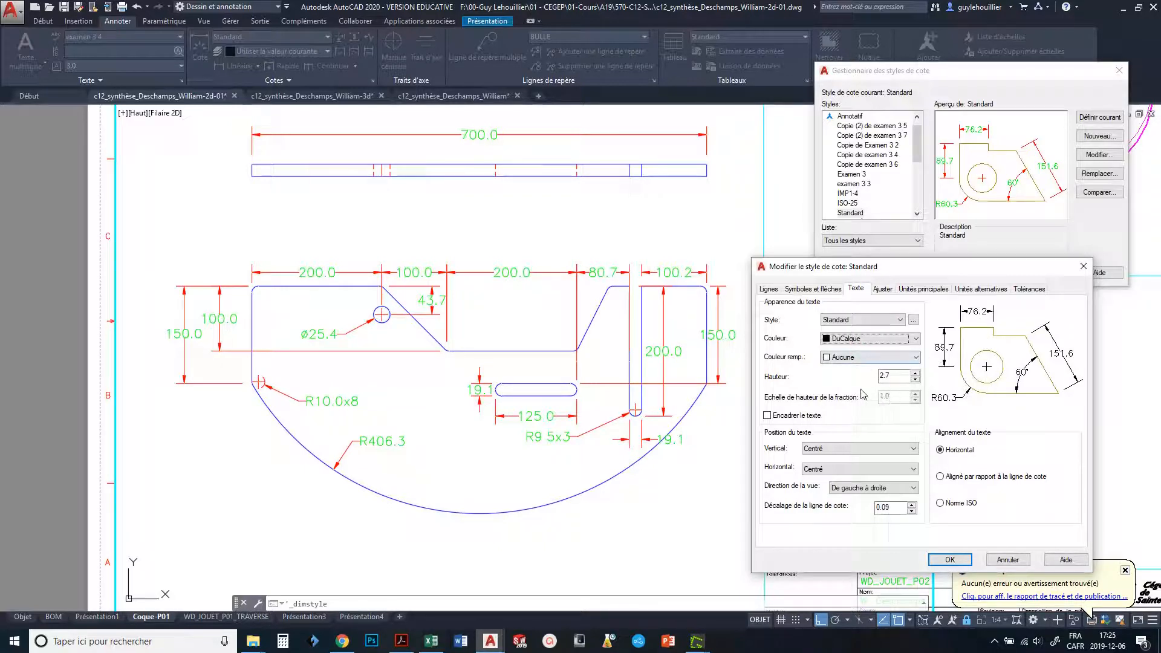
double_click(898, 377)
type("3")
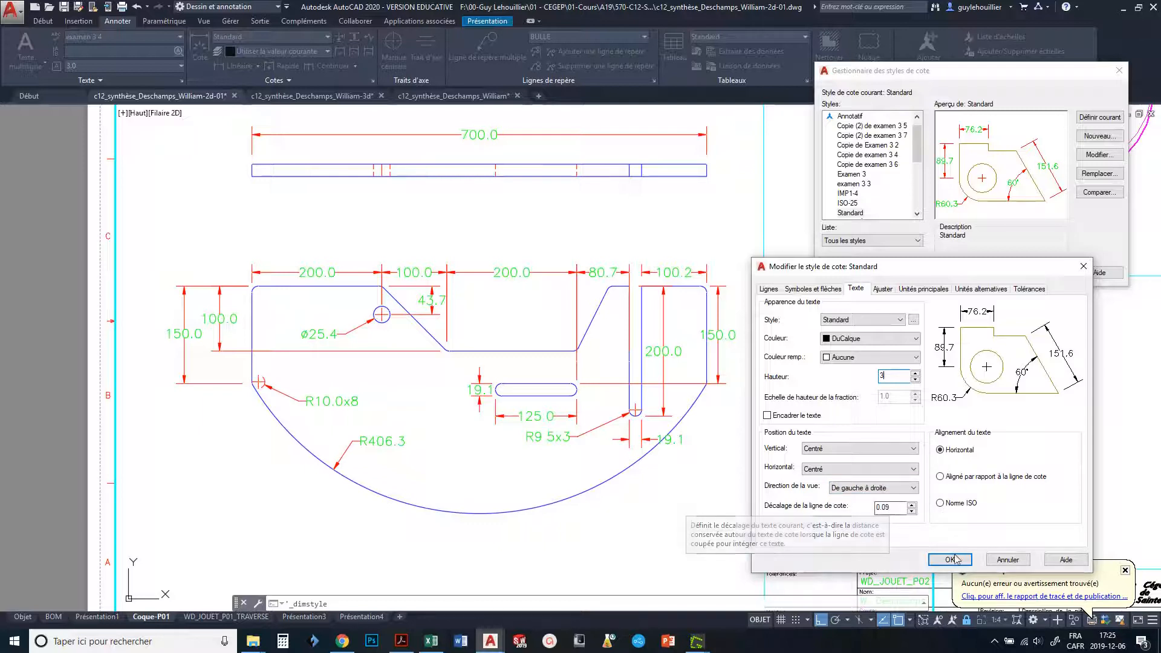
left_click(891, 511)
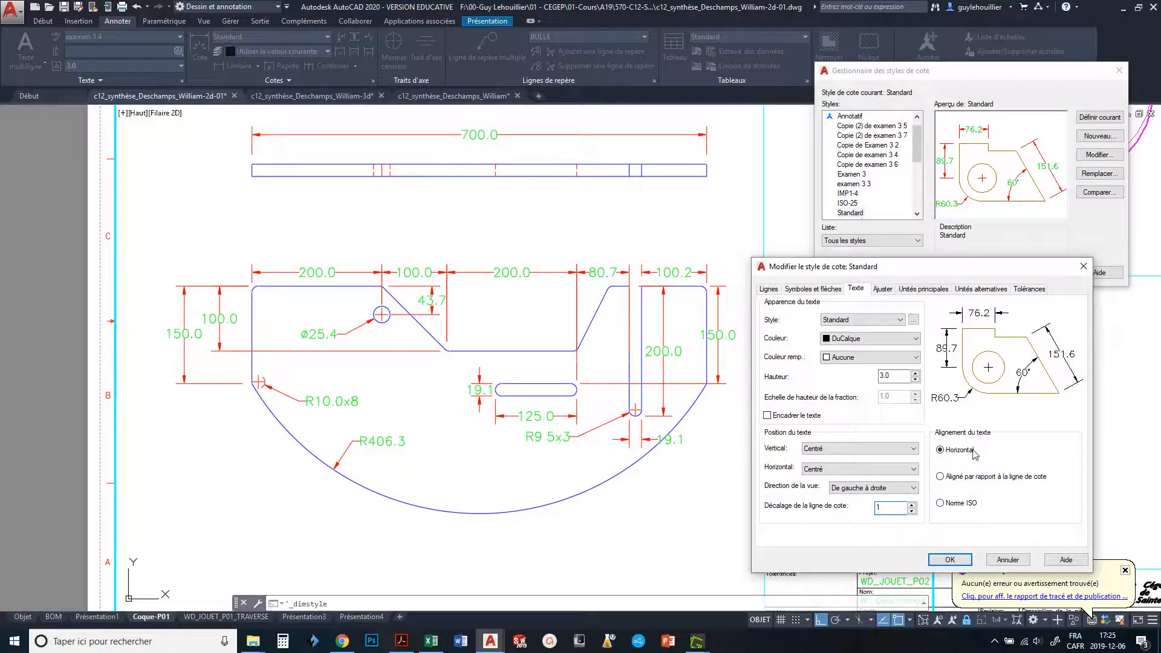
type(".0")
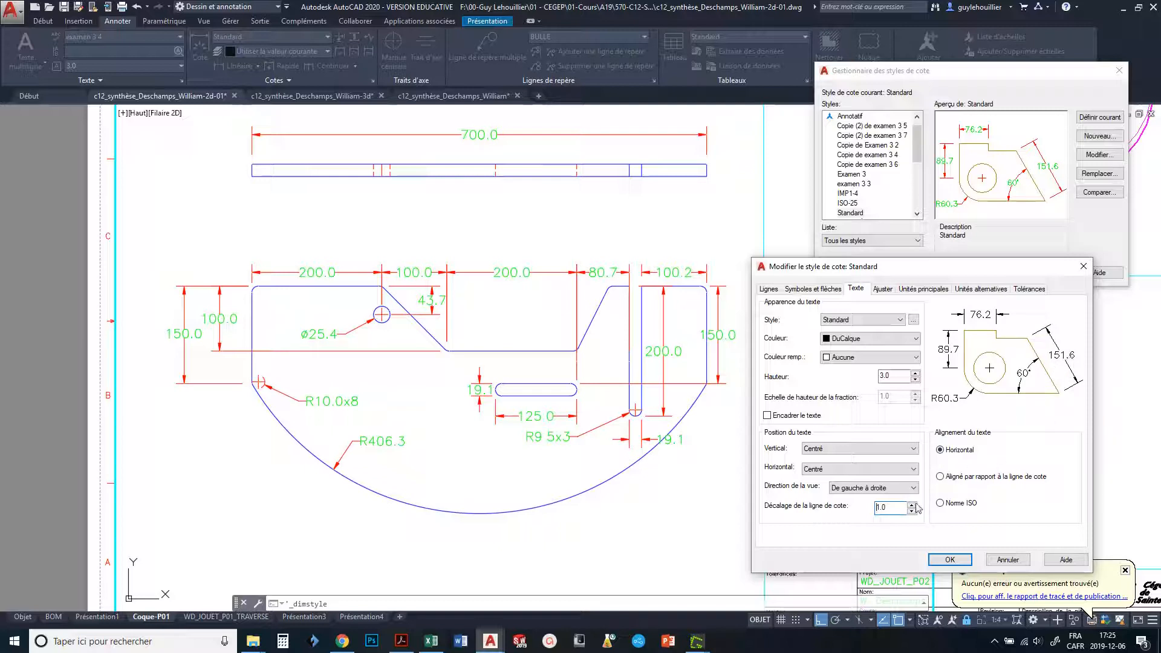
Make the Standard dimension style annotative, apply the changes and set it as the current style.
left_click(883, 290)
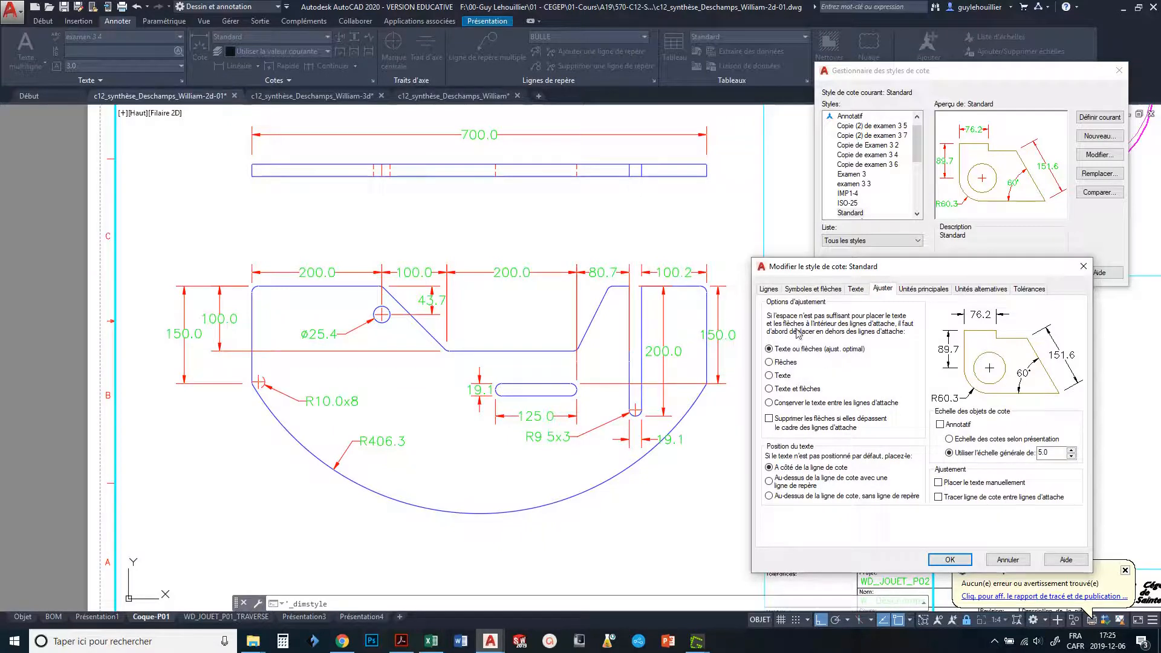
left_click(939, 425)
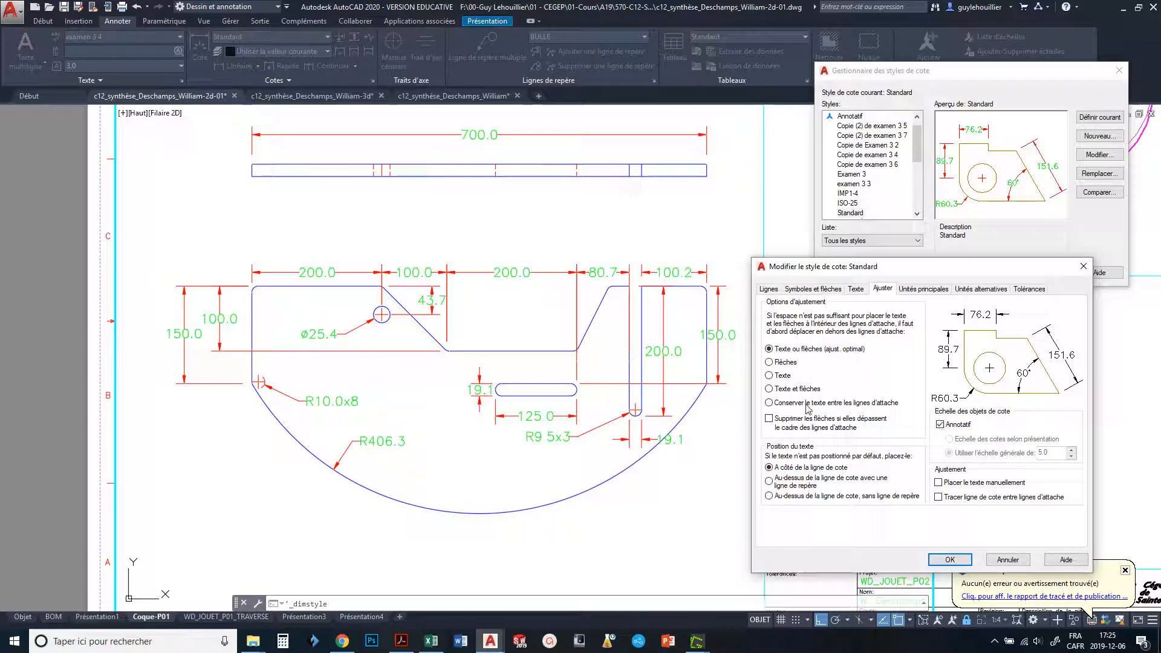
left_click(912, 291)
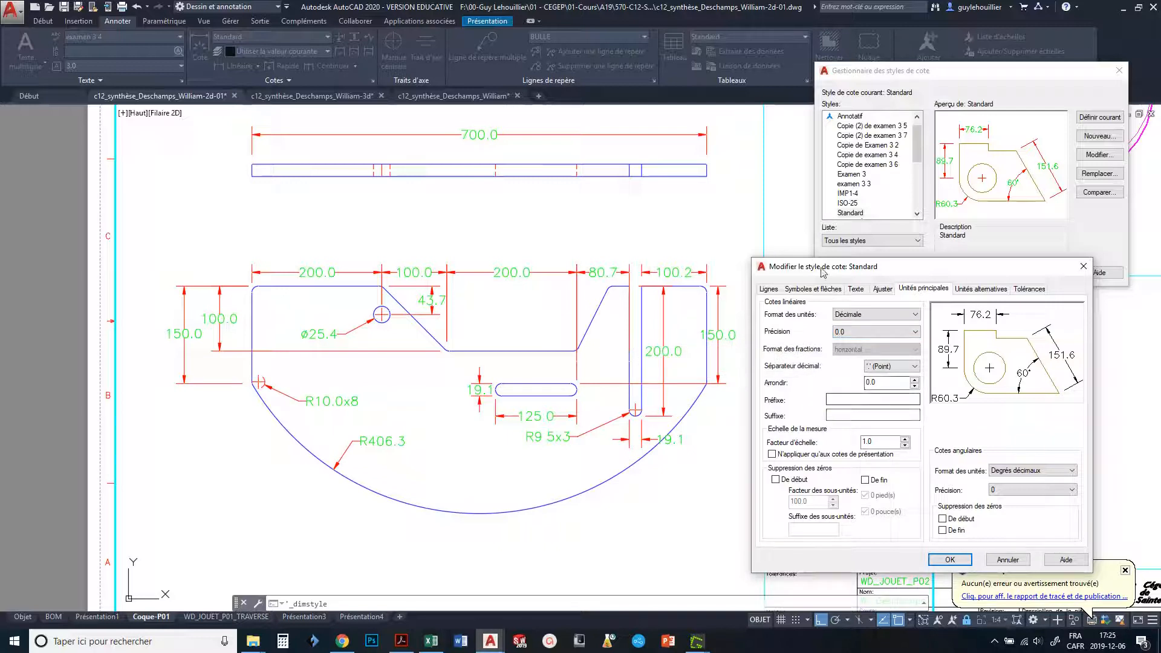
left_click(950, 560)
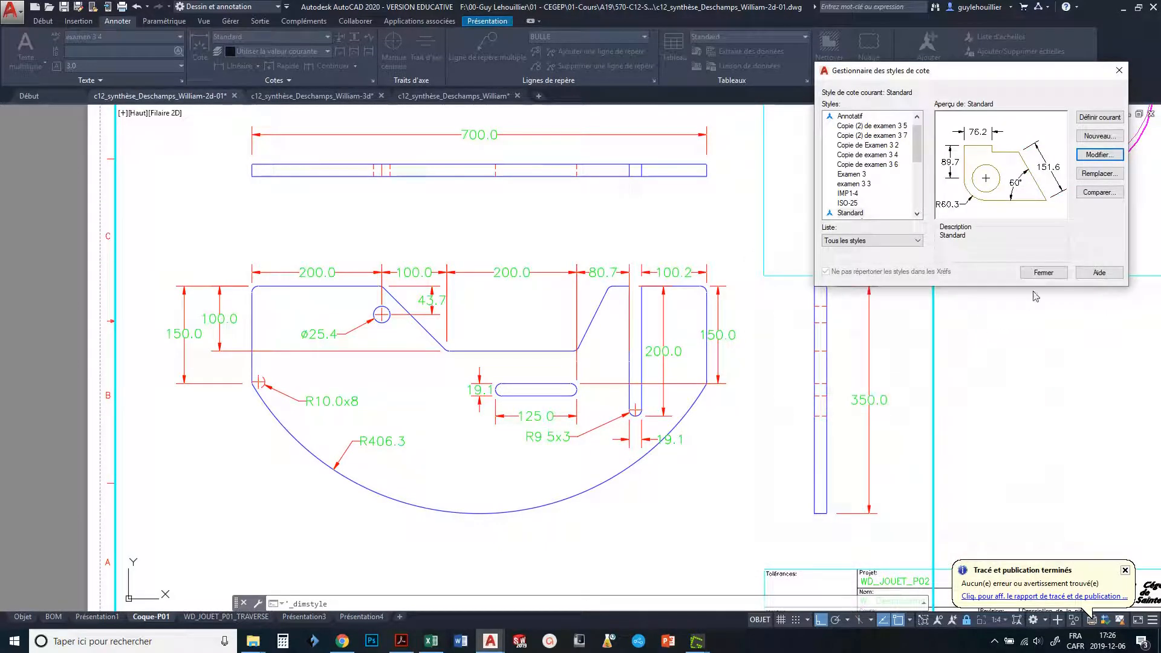
left_click(1105, 123)
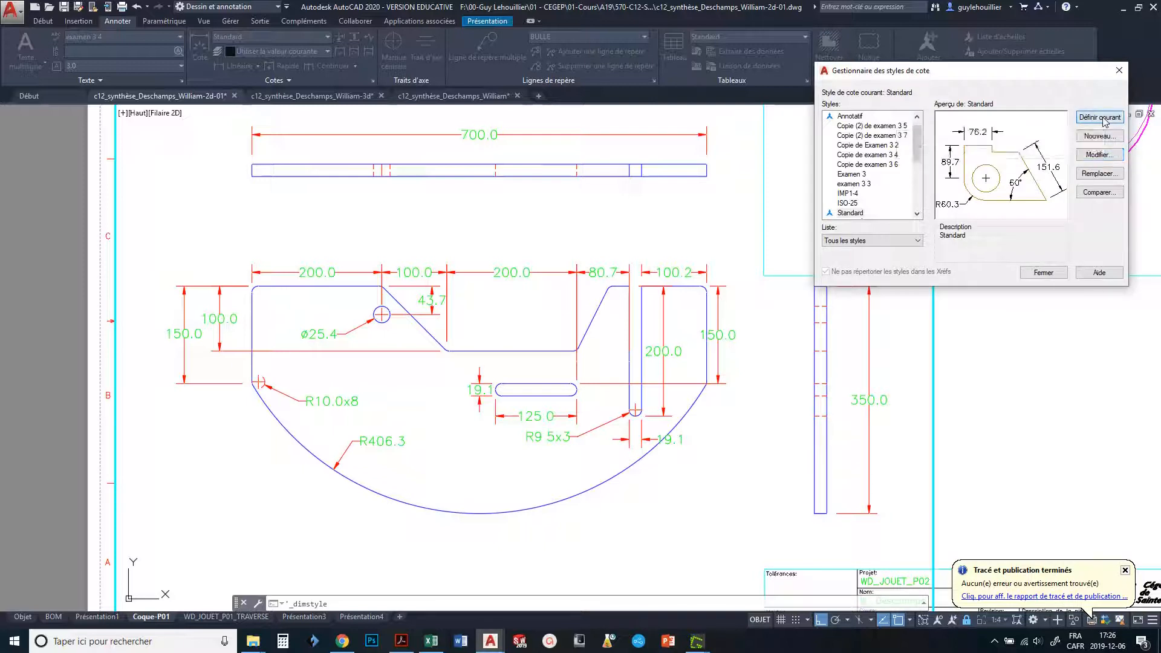
left_click(1043, 272)
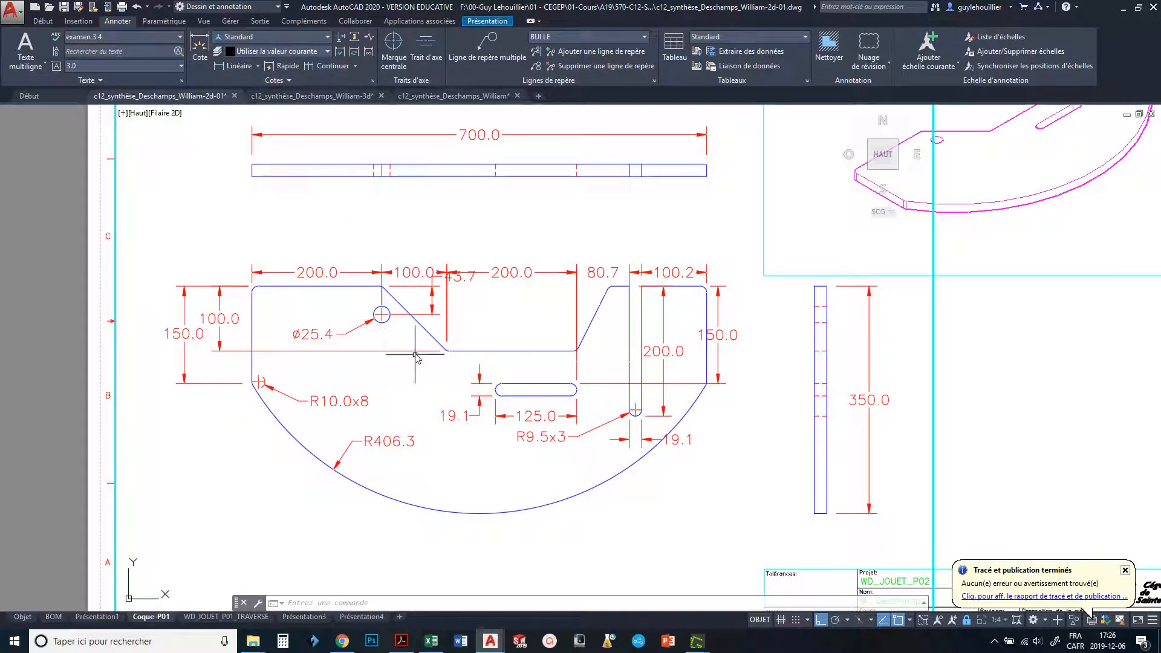
Add a linear dimension across the full width of the hull's front view, placed above the row of existing dimensions.
scroll(393, 332, "down", 2)
scroll(397, 362, "up", 2)
middle_click_drag(416, 380, 426, 389)
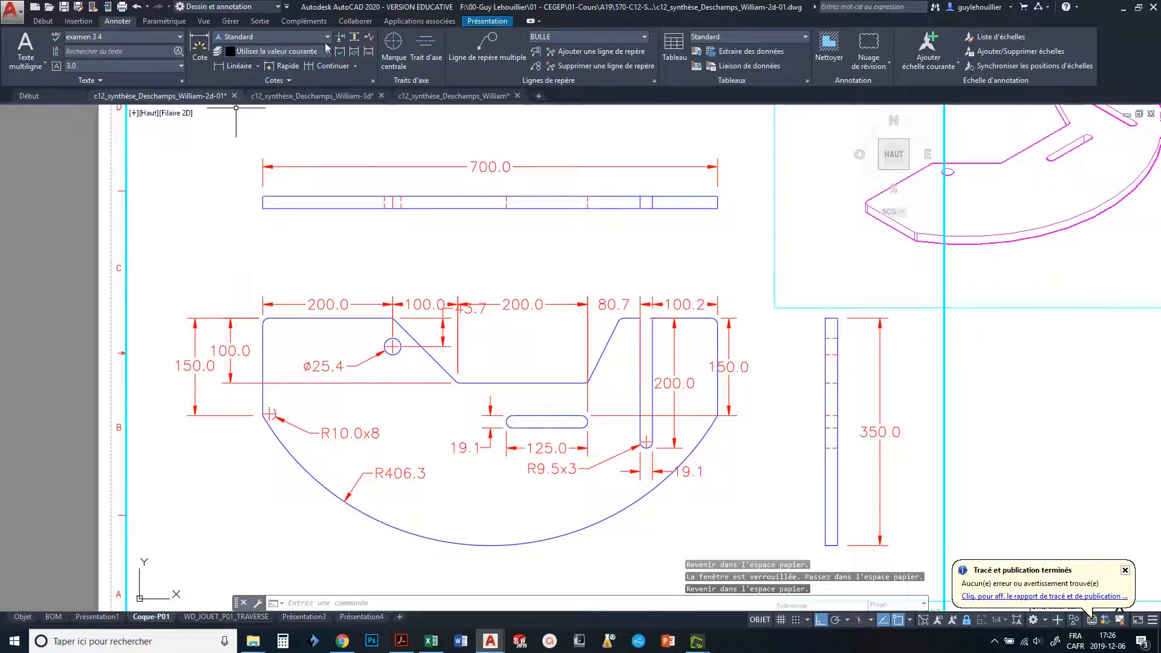
left_click(240, 66)
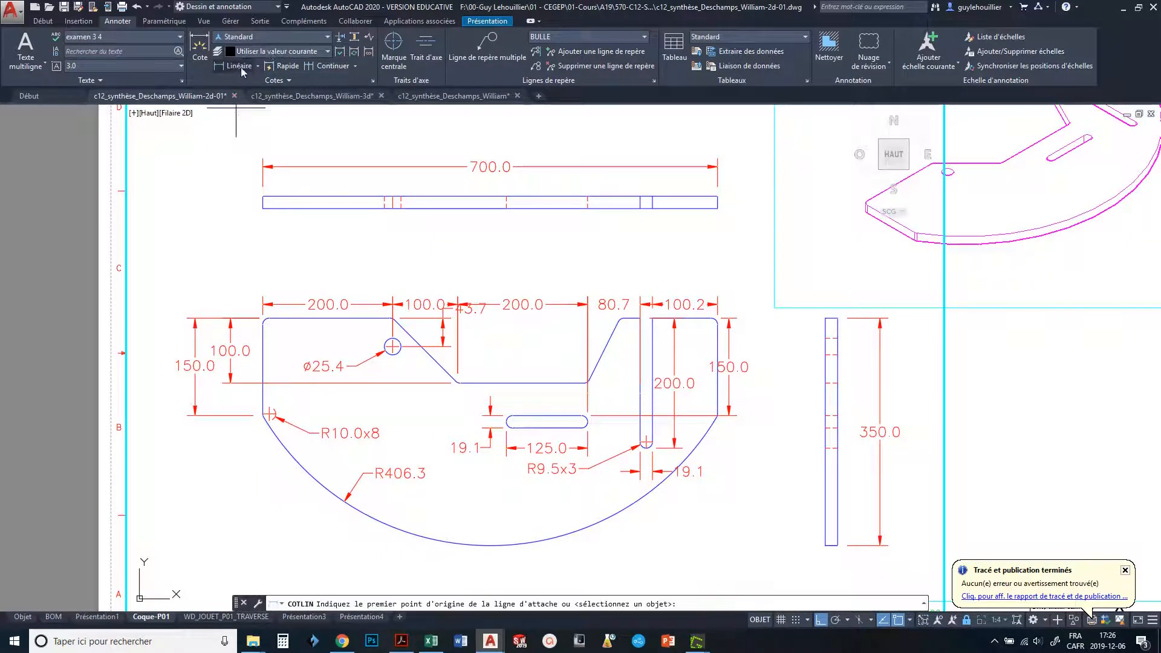
left_click(269, 325)
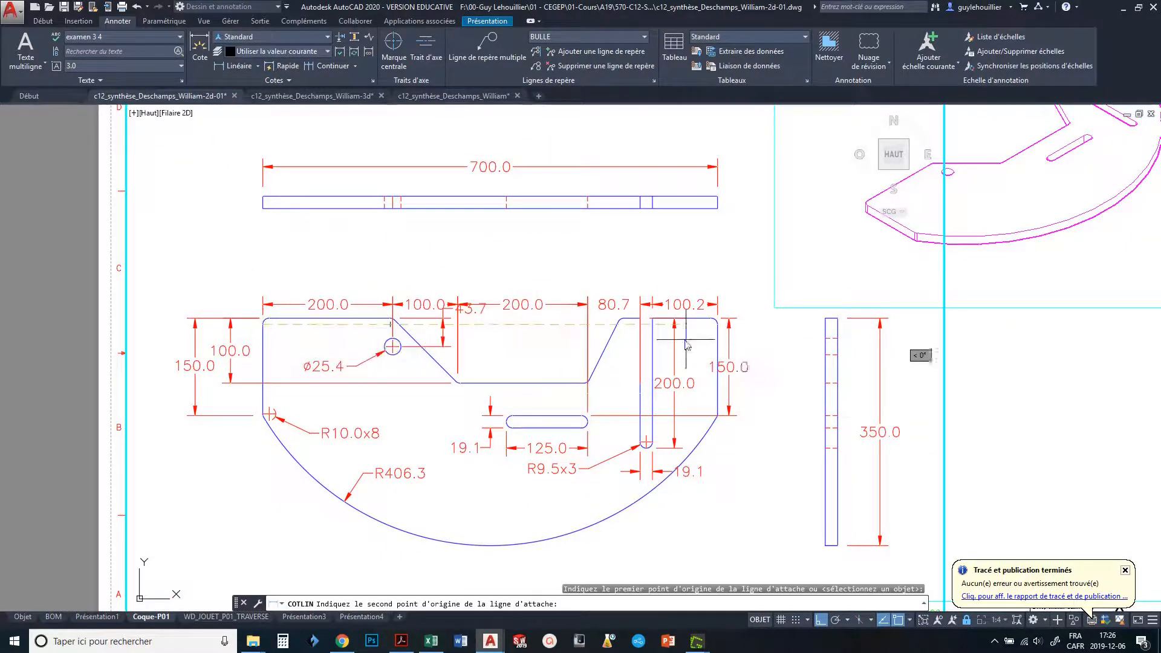
left_click(716, 322)
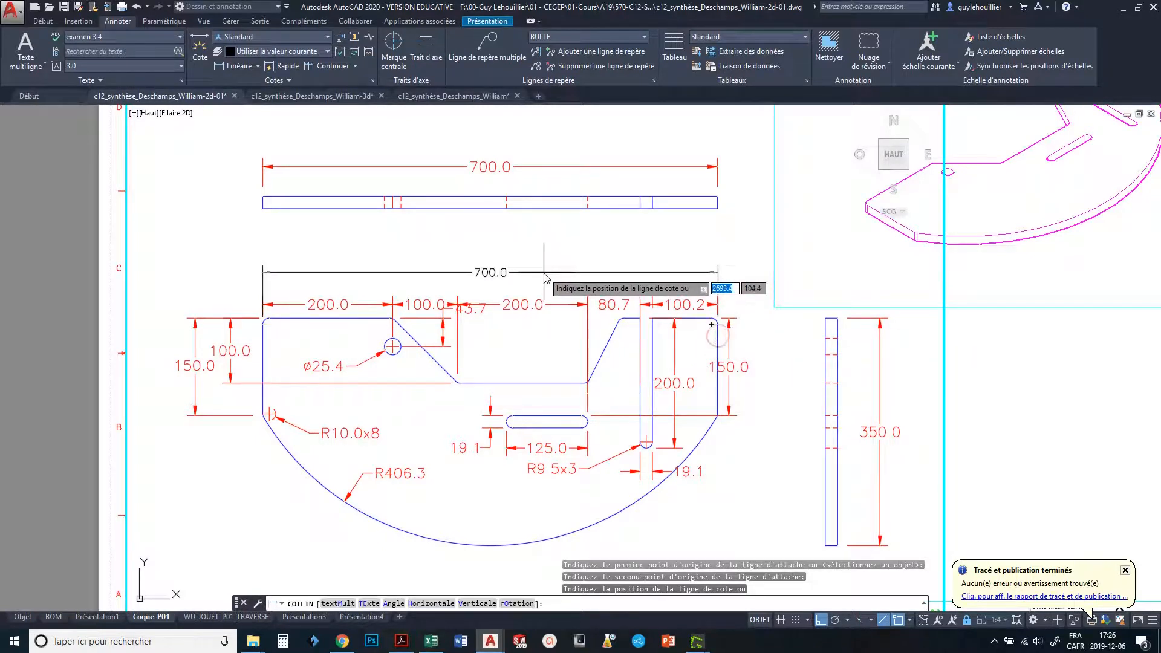
left_click(543, 272)
key("Escape")
key("Escape")
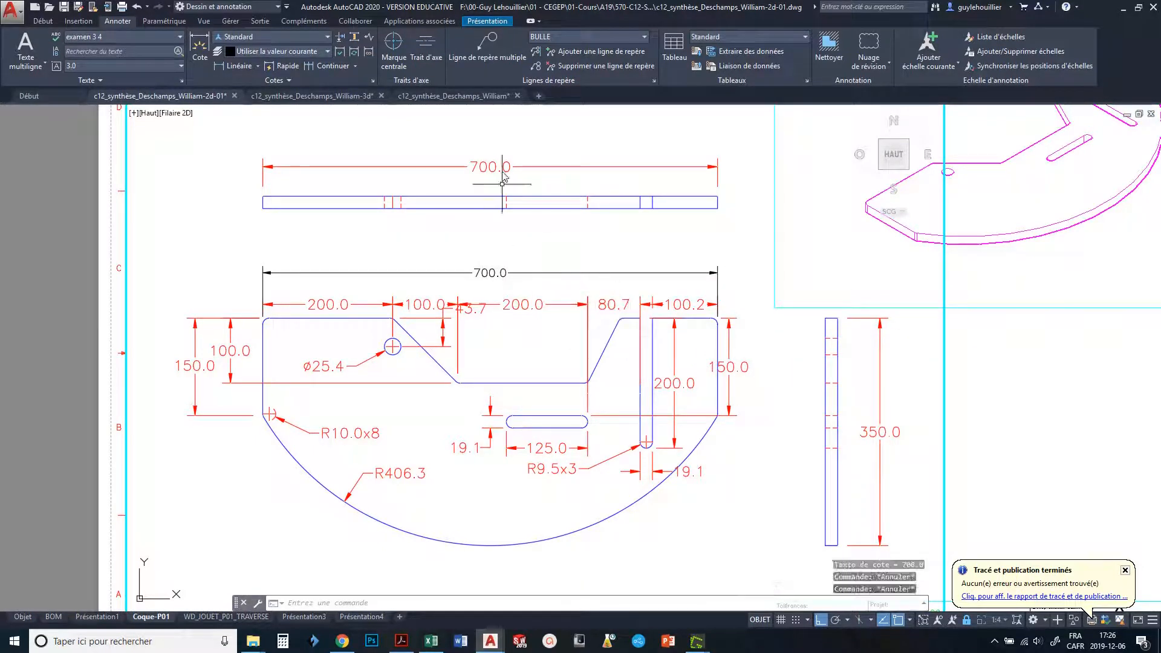
left_click(42, 20)
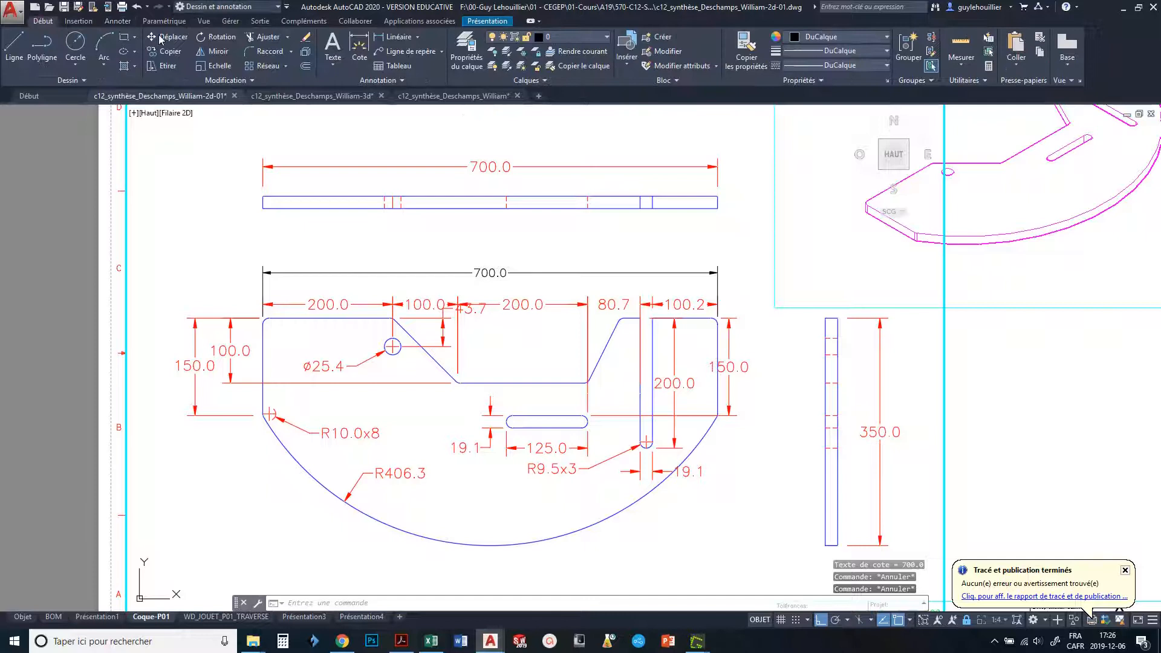
Make COTATION the current layer for the dimensions.
left_click(579, 37)
left_click(575, 260)
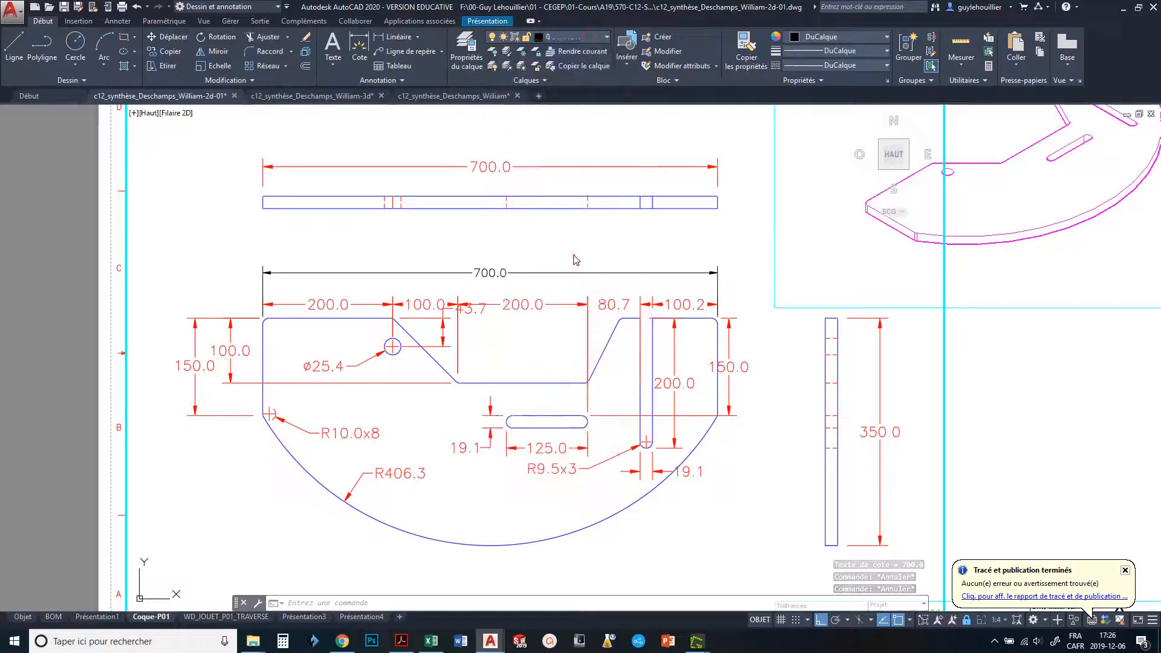
key("Escape")
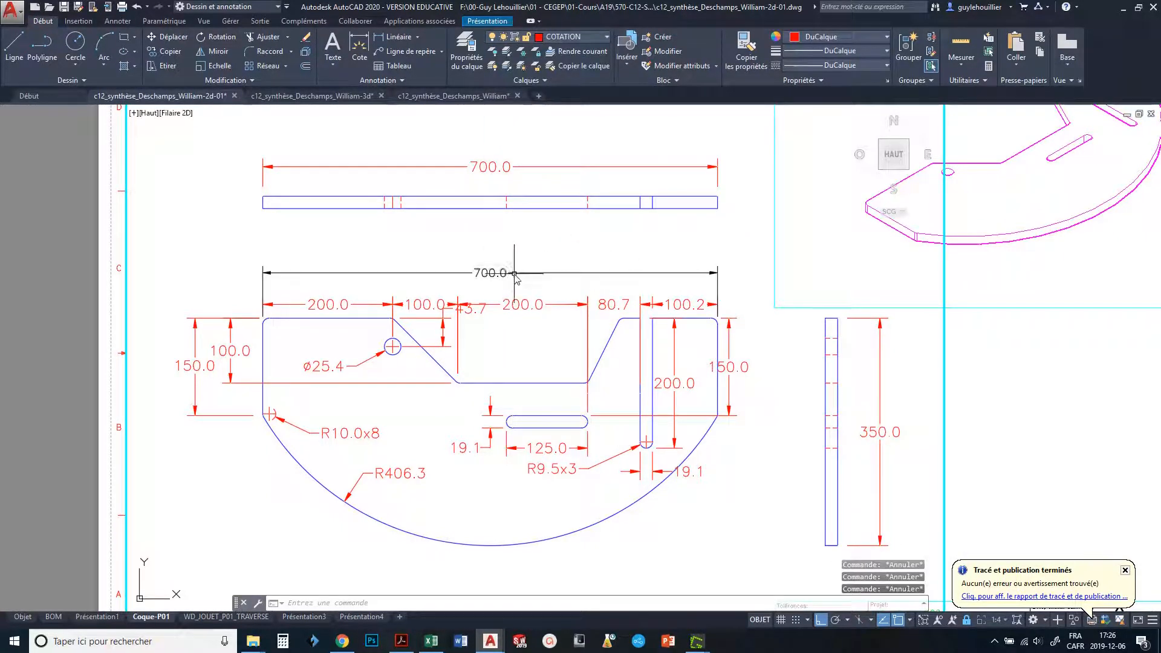
Assign the overall width dimension above the hull's front view to the COTATION layer.
left_click(514, 274)
left_click(564, 38)
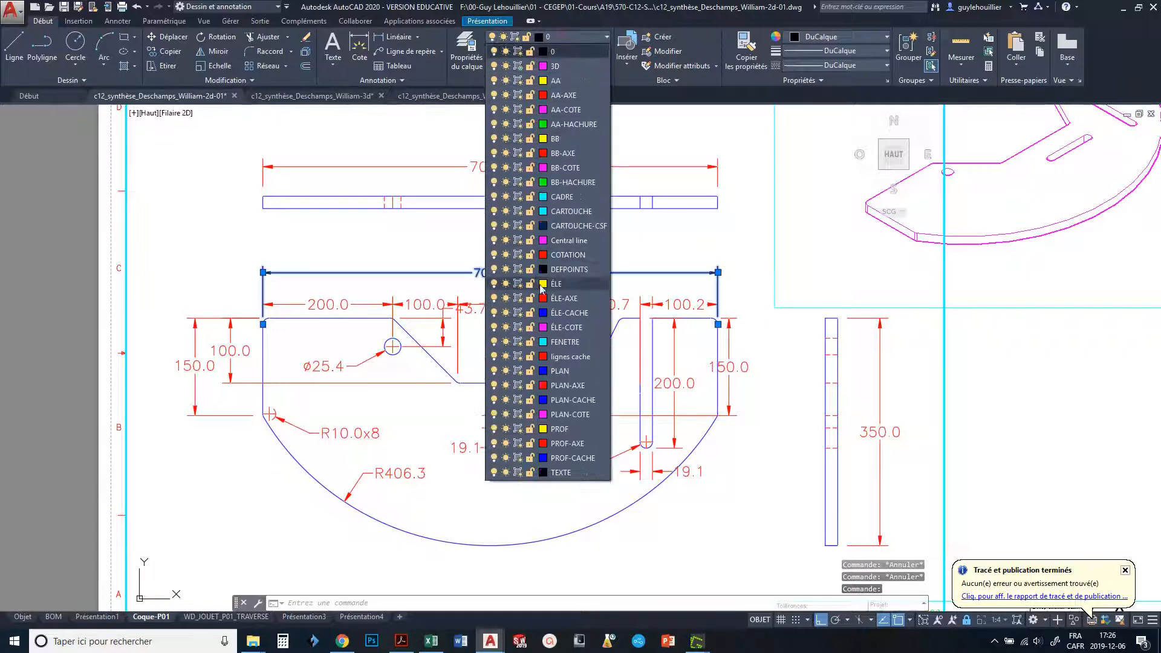
left_click(544, 255)
key("Escape")
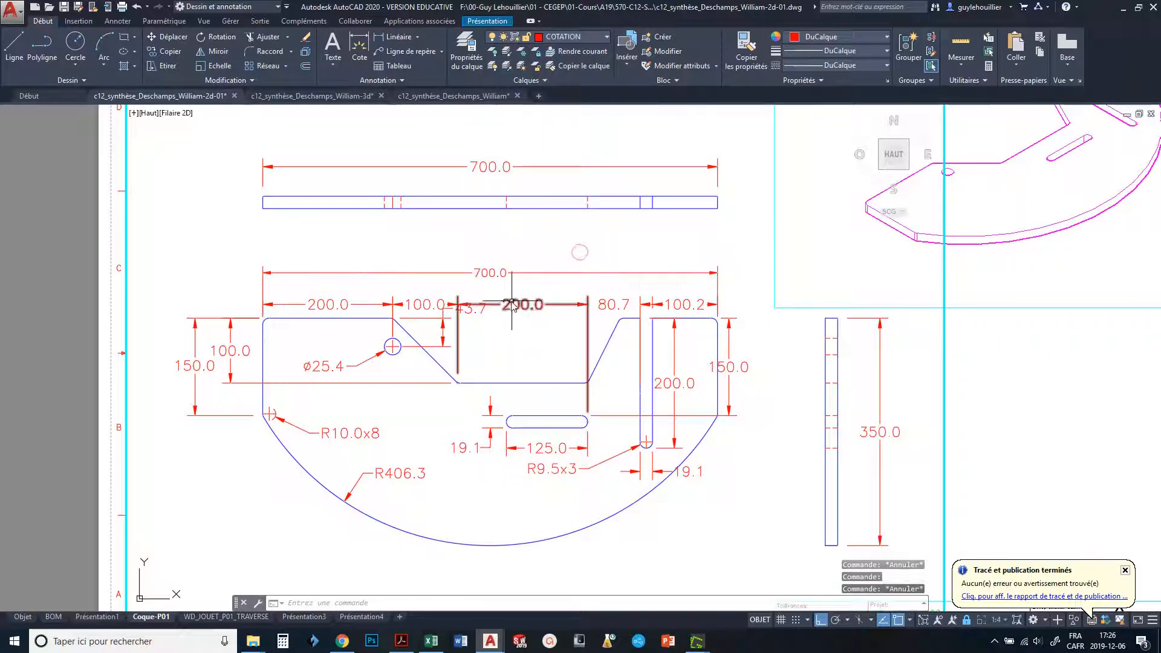
scroll(511, 305, "up", 4)
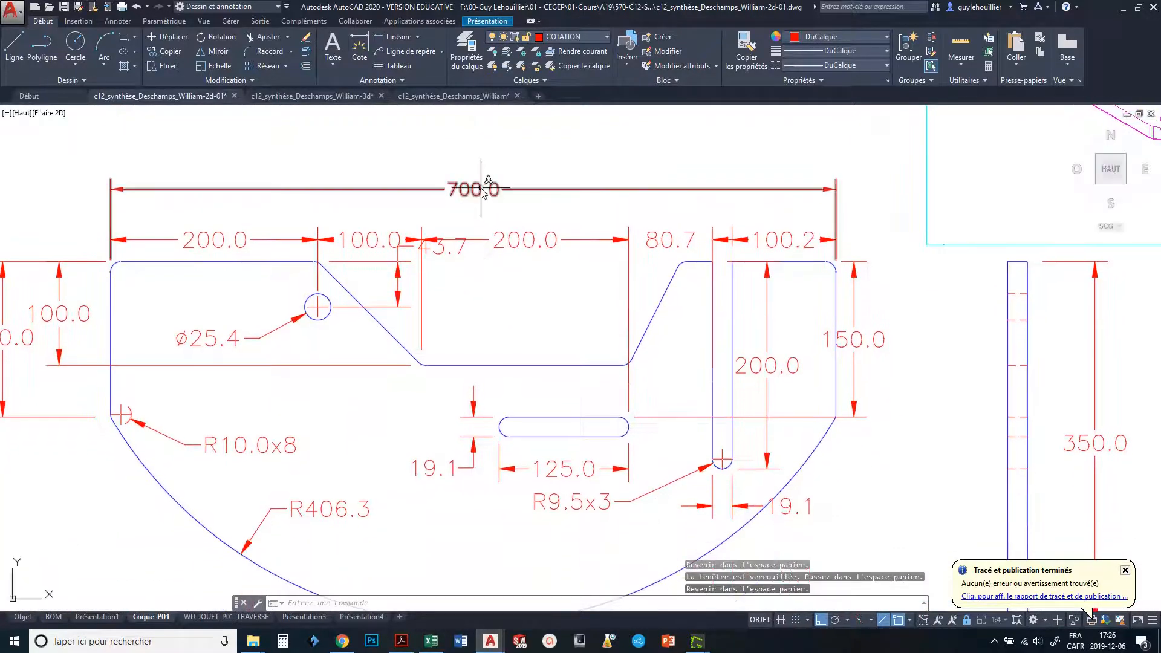
left_click(479, 191)
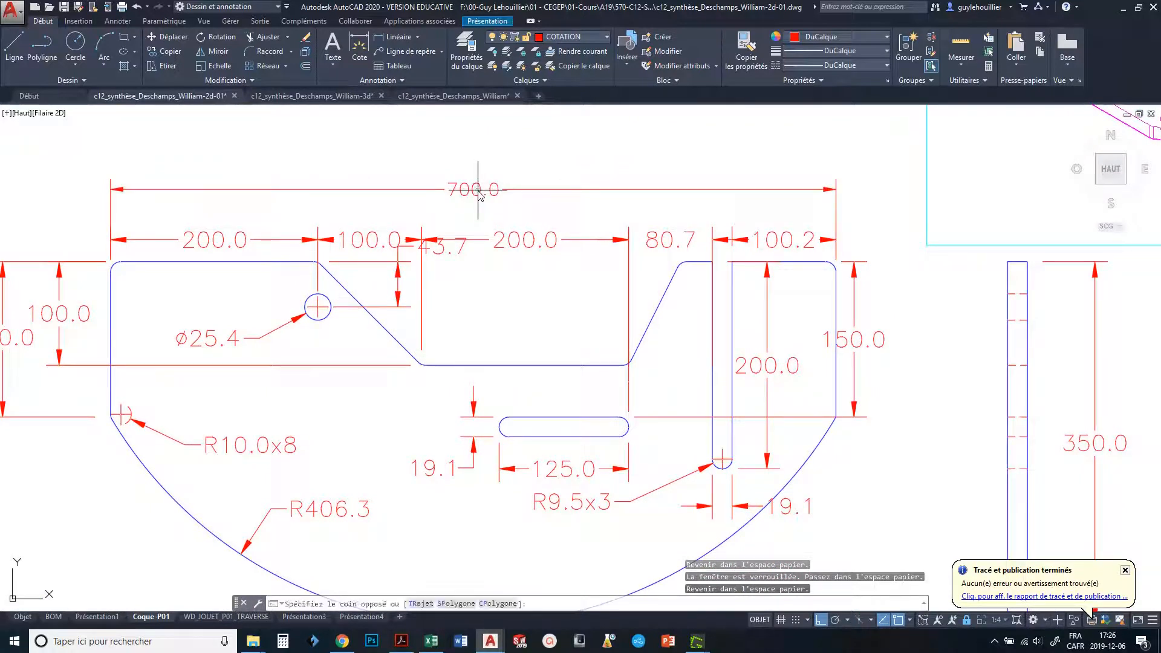
key("Escape")
key("Escape")
left_click(475, 189)
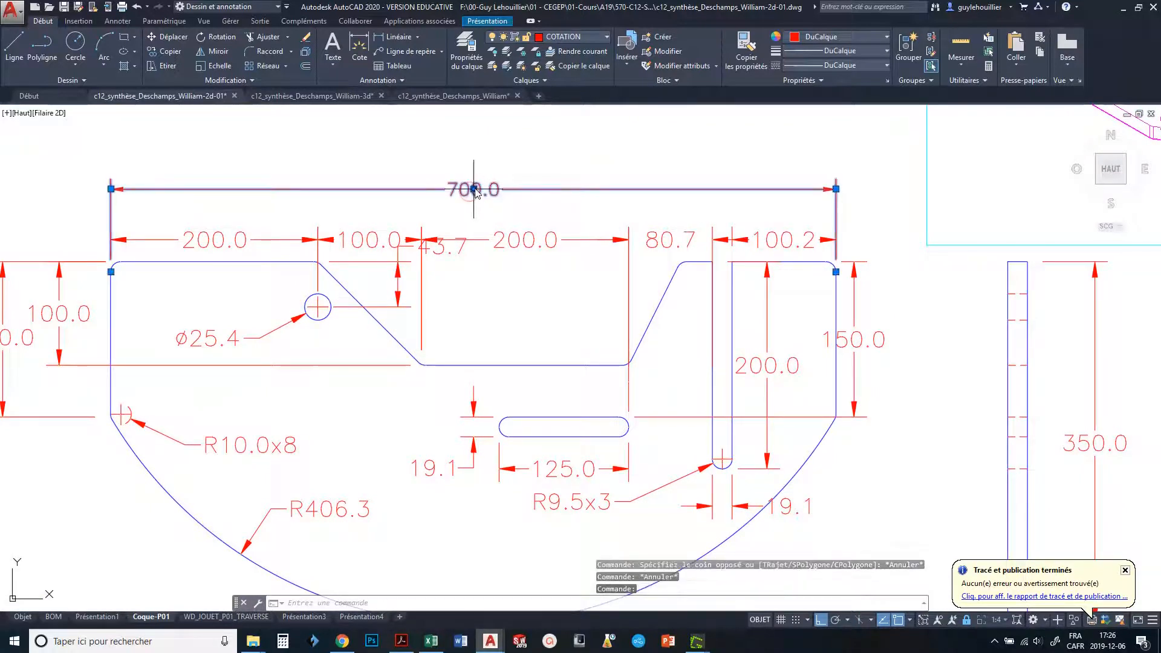
left_click(474, 190)
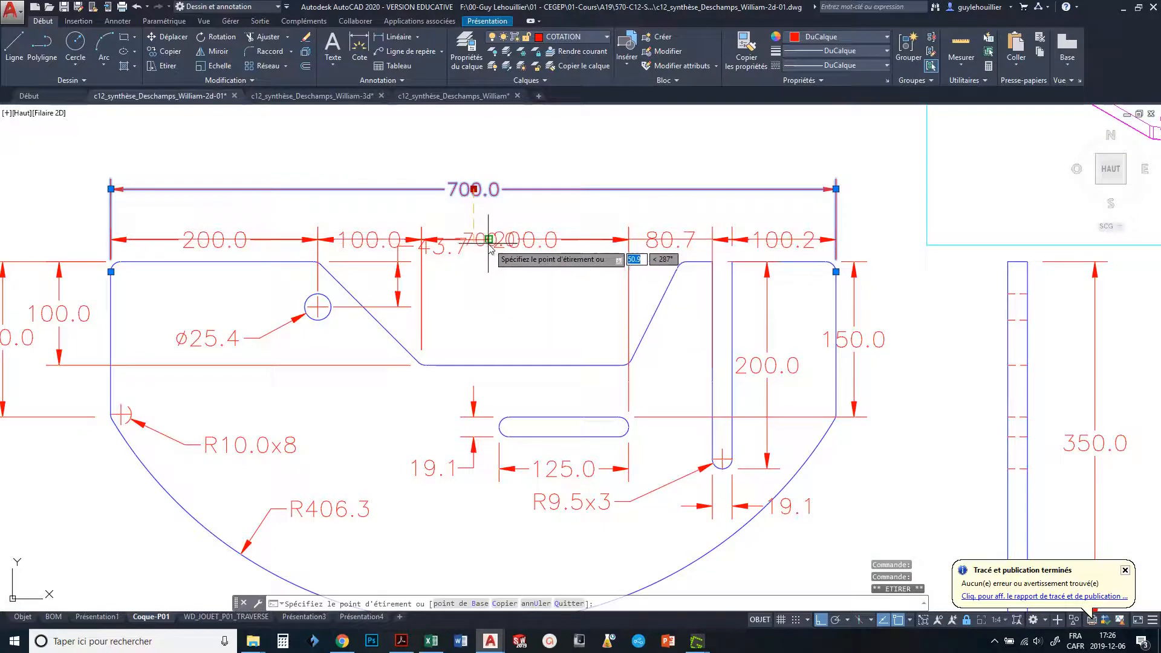
key("Escape")
key("Escape")
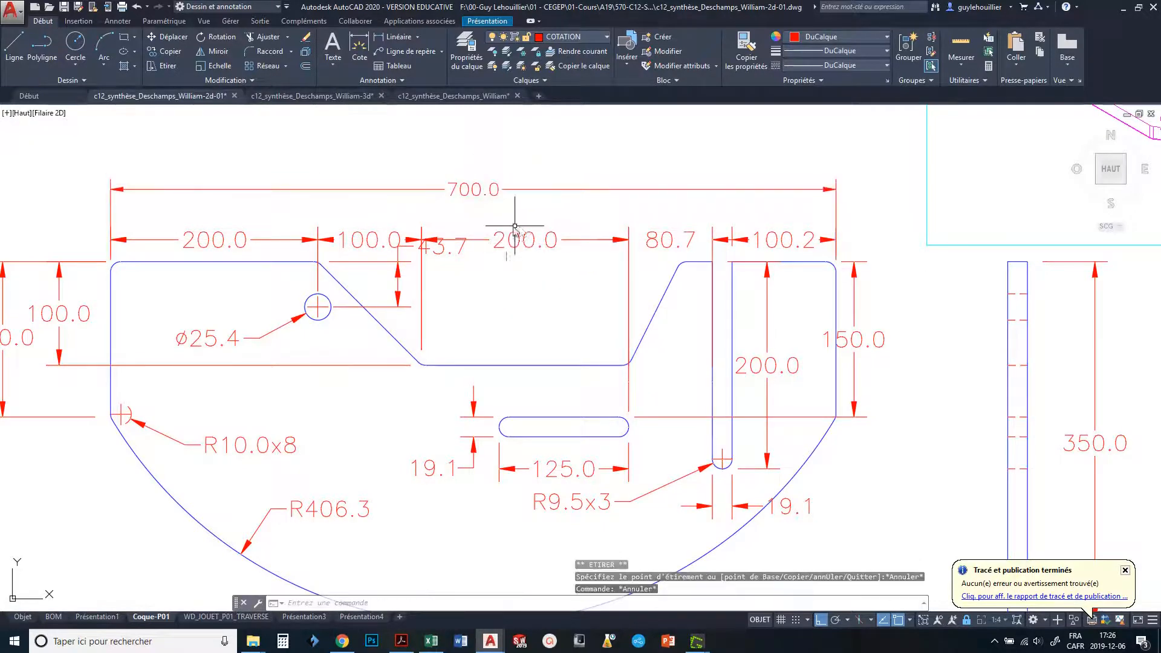
Update the dimensions of all three orthographic hull views to the current Standard dimension style.
scroll(518, 253, "down", 2)
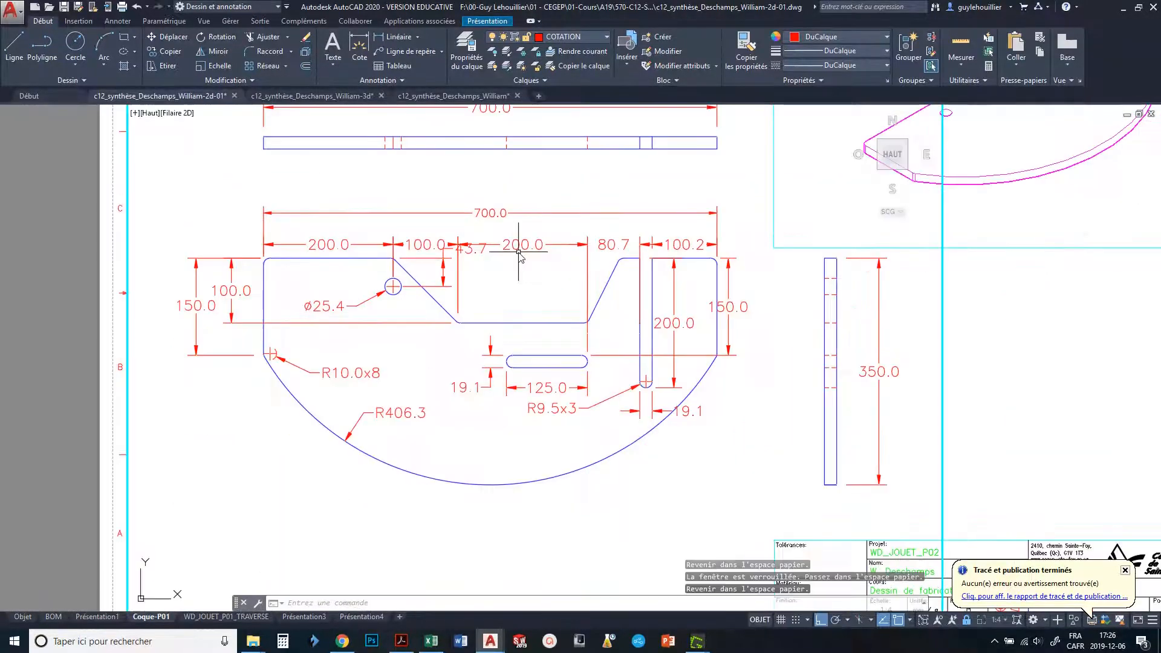
scroll(518, 253, "down", 4)
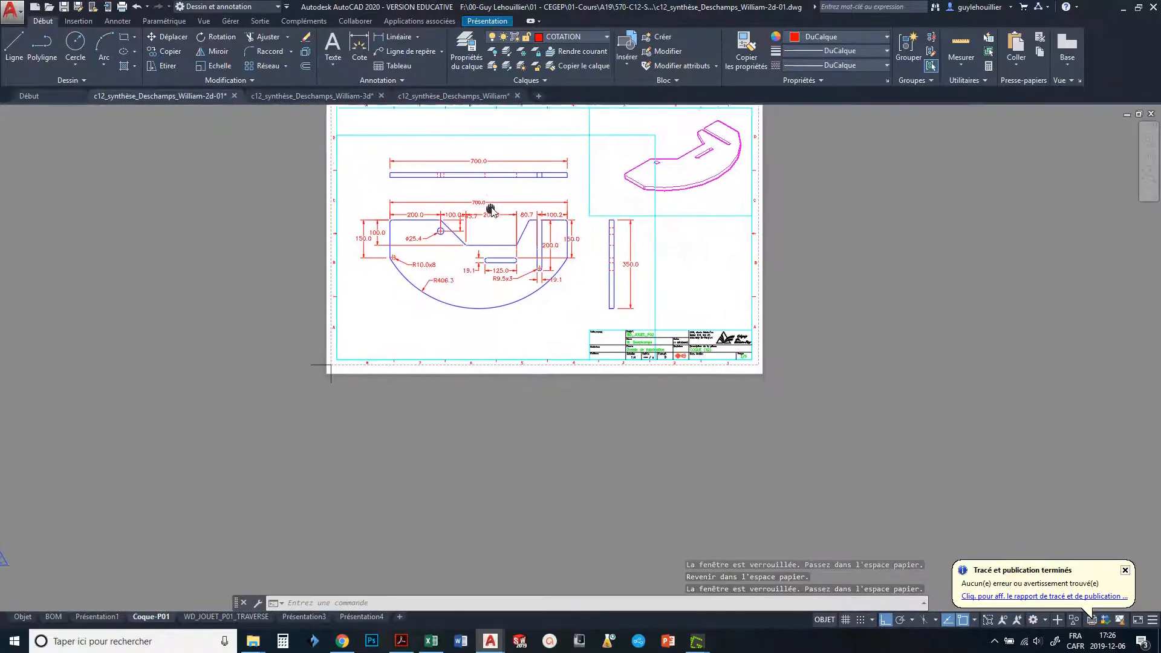
scroll(490, 209, "up", 5)
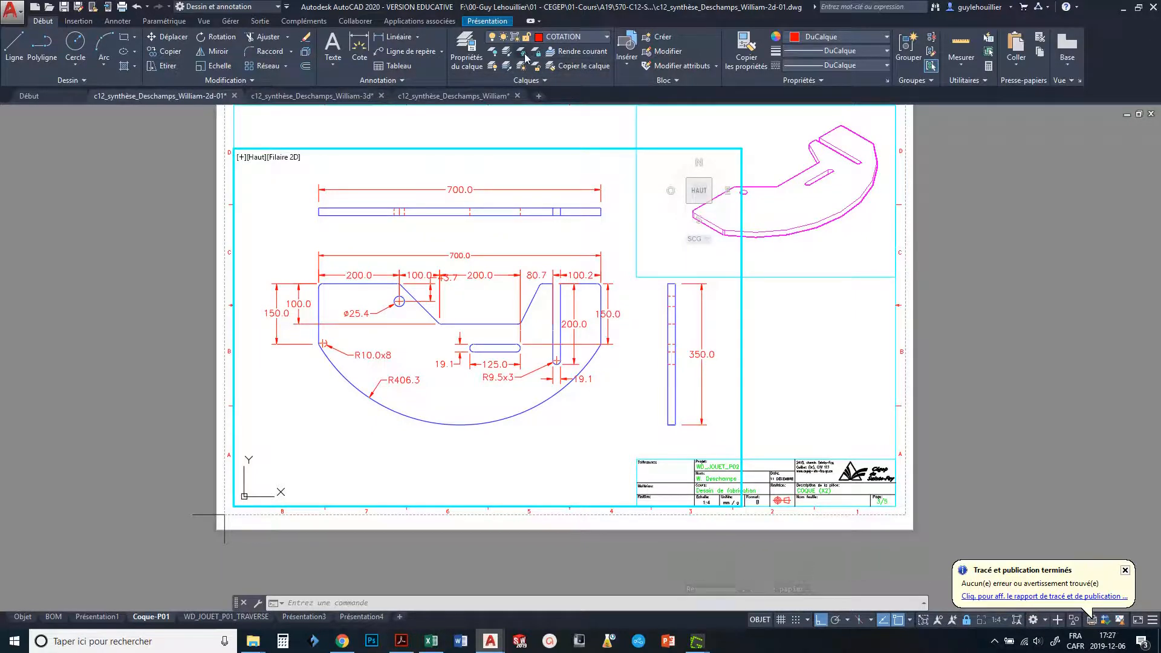
left_click(114, 22)
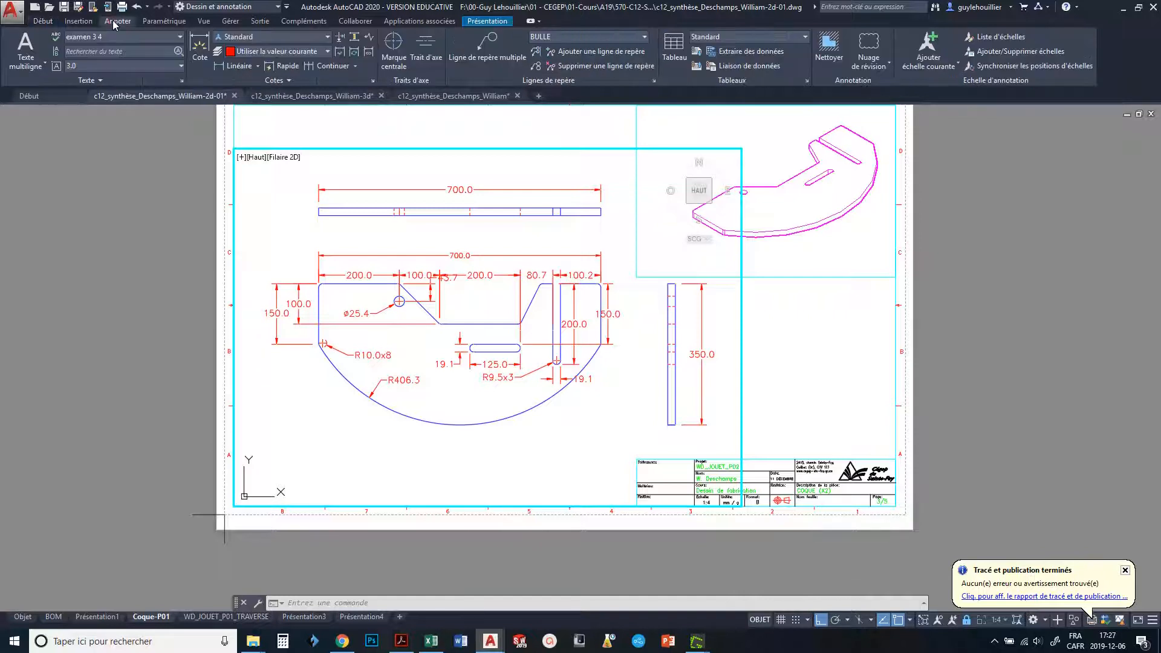
left_click(353, 53)
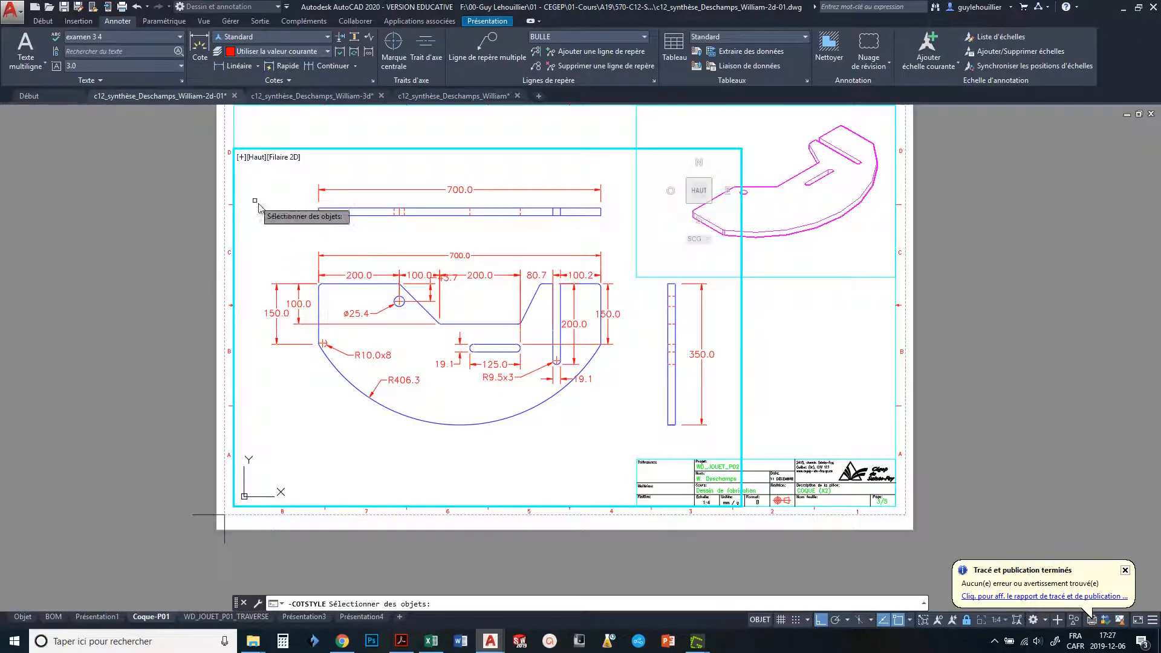
left_click(238, 169)
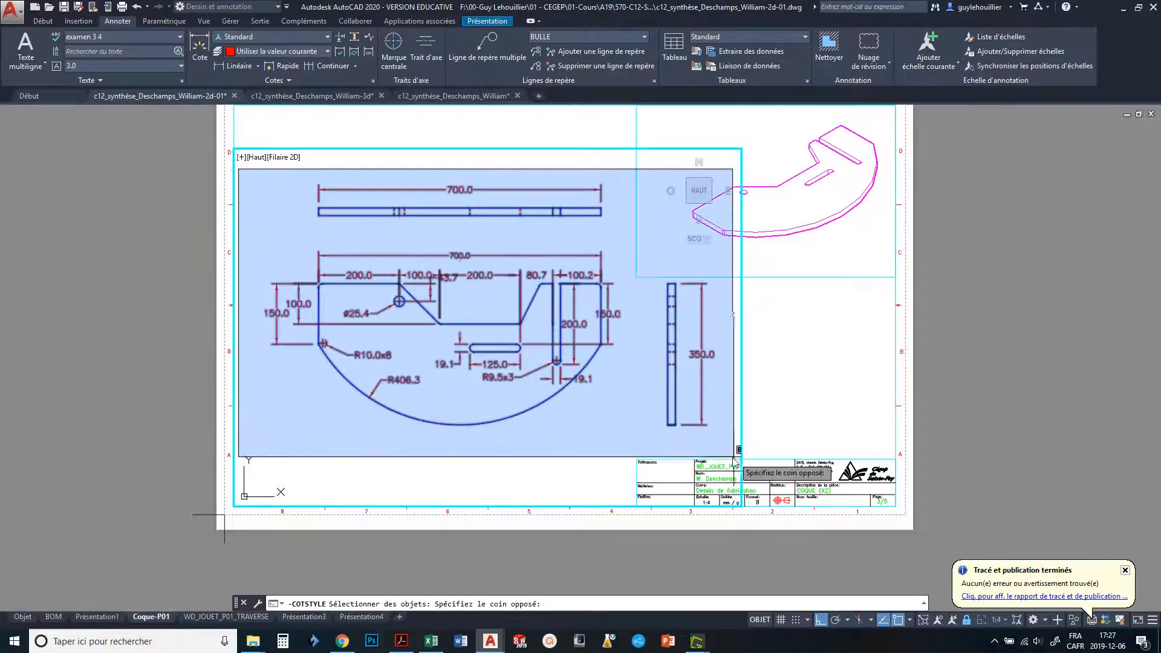
left_click(668, 454)
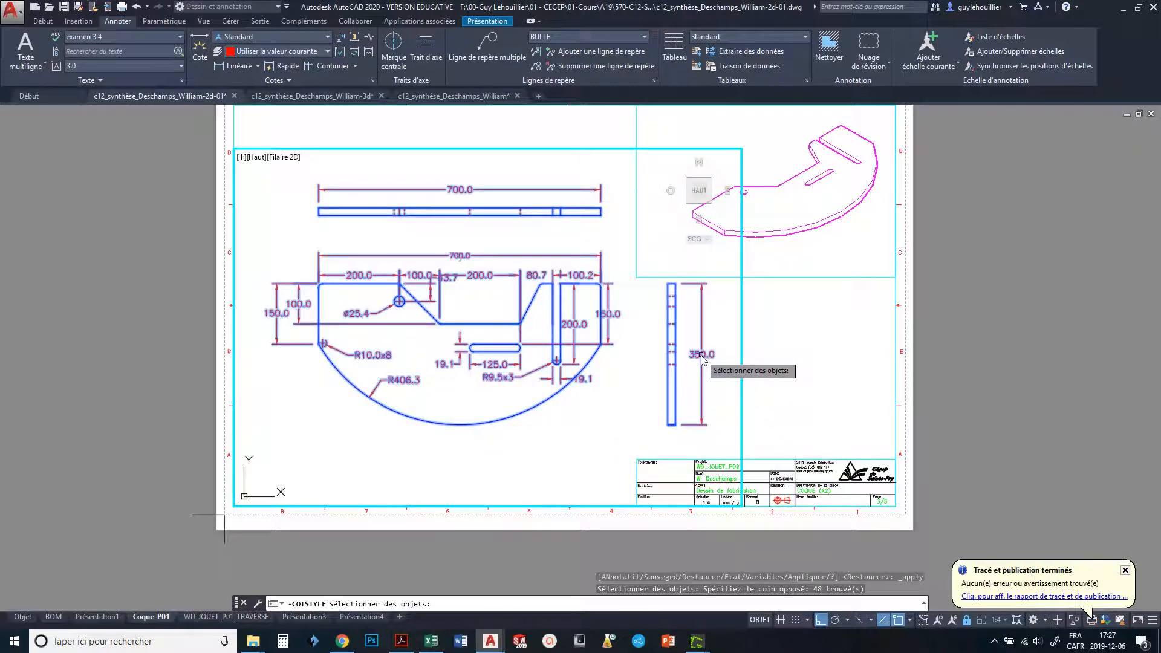
key("Return")
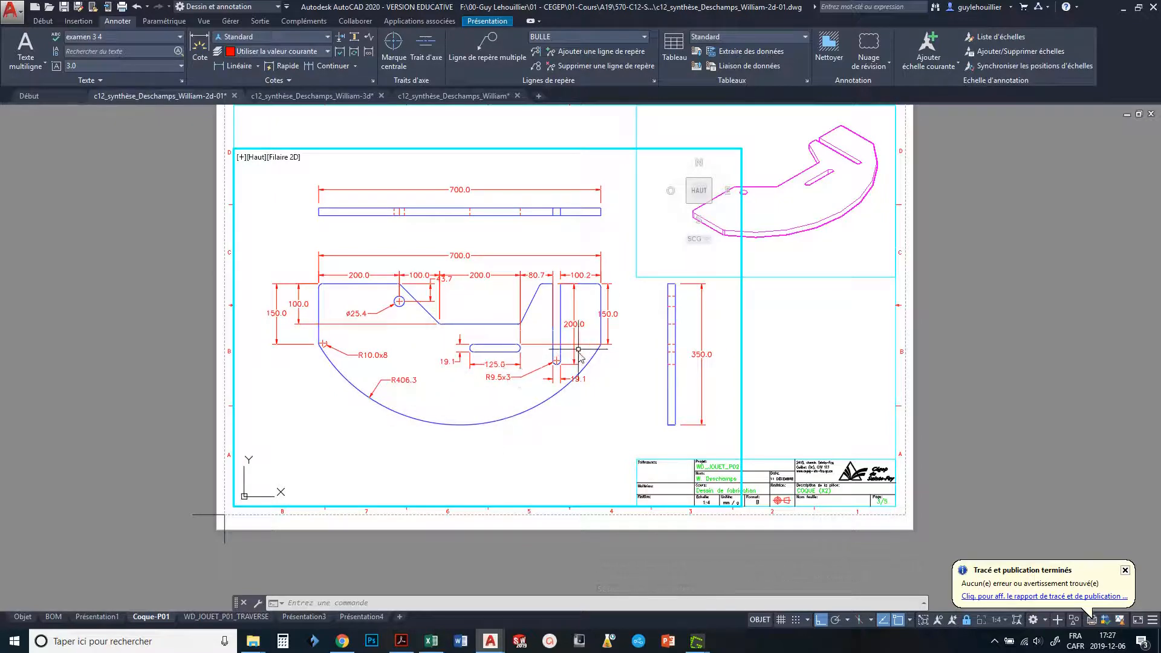
Delete the overall width dimension placed above the hull's front view.
mouse_move(524, 249)
middle_mouse_down()
mouse_move(557, 292)
mouse_move(543, 285)
middle_mouse_up()
scroll(546, 312, "up", 2)
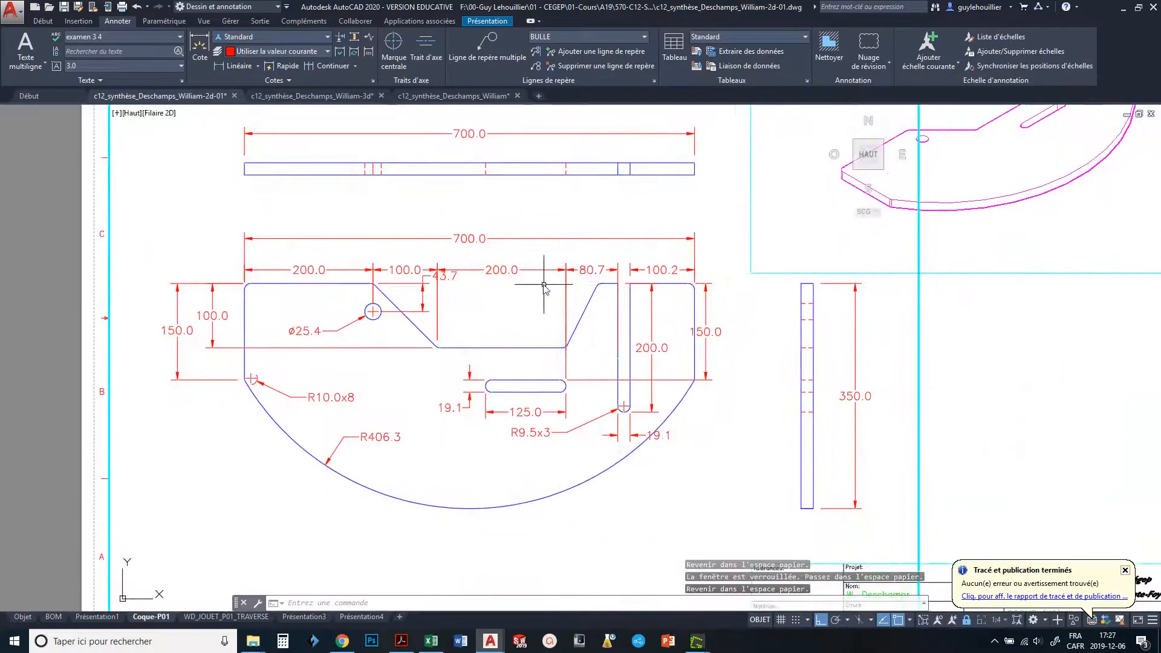
left_click(507, 239)
key("Delete")
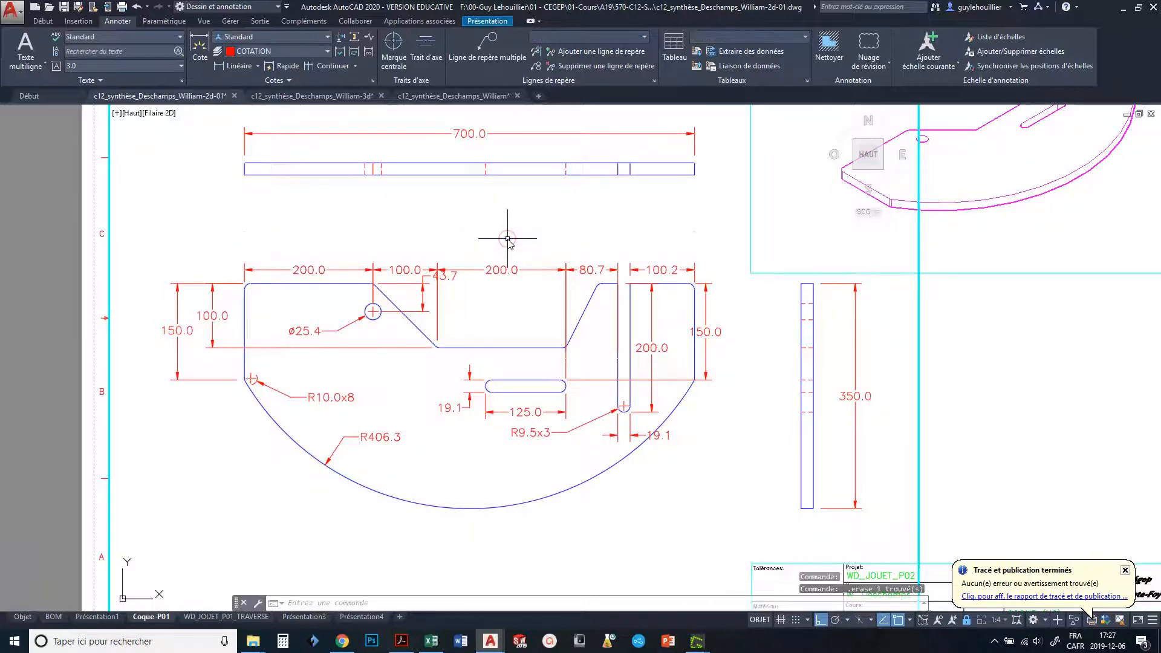
Move the vertical slot's length dimension out of the front view, into the space between the hull and the side view.
middle_click_drag(499, 303, 492, 285)
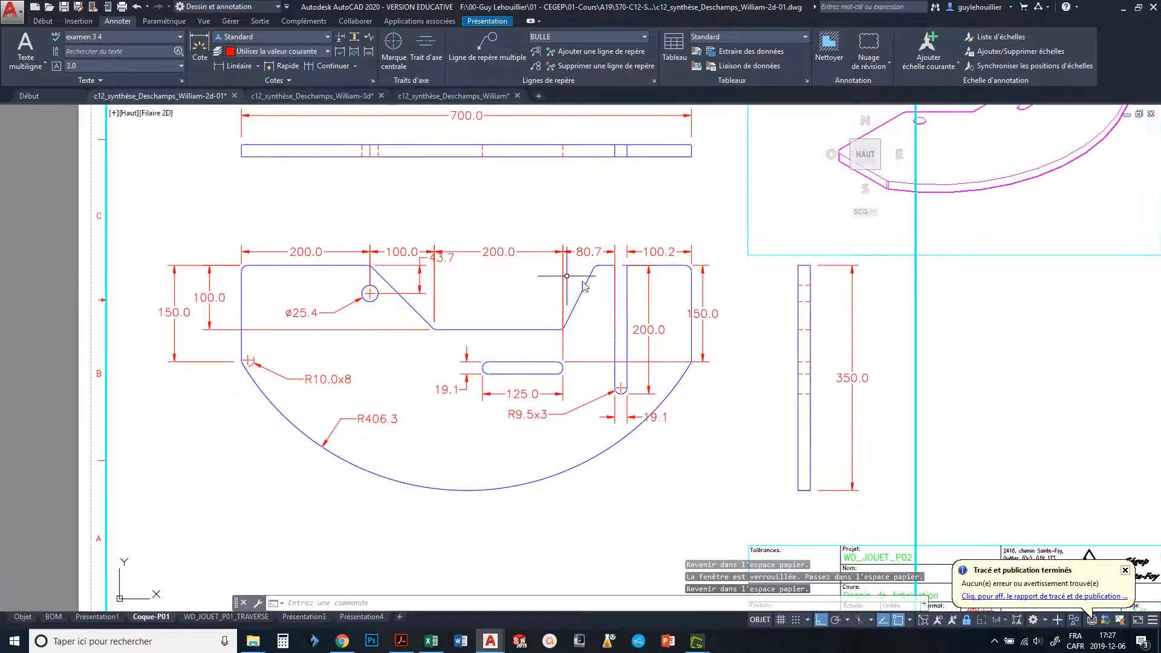
scroll(456, 321, "up", 5)
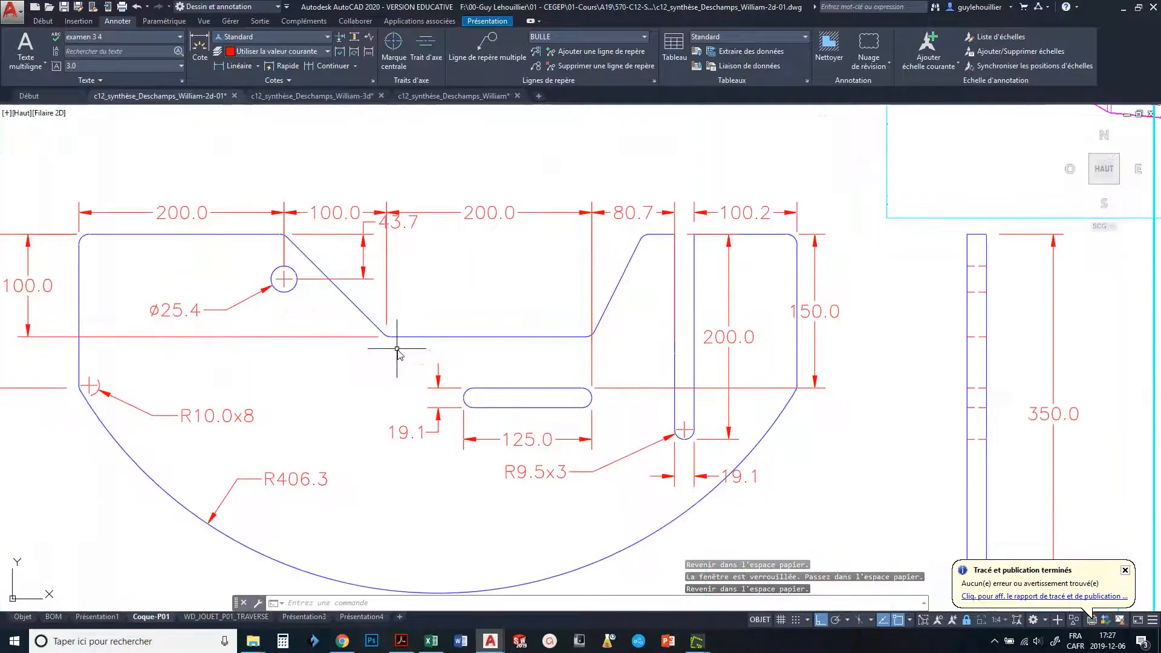
middle_click_drag(423, 354, 391, 344)
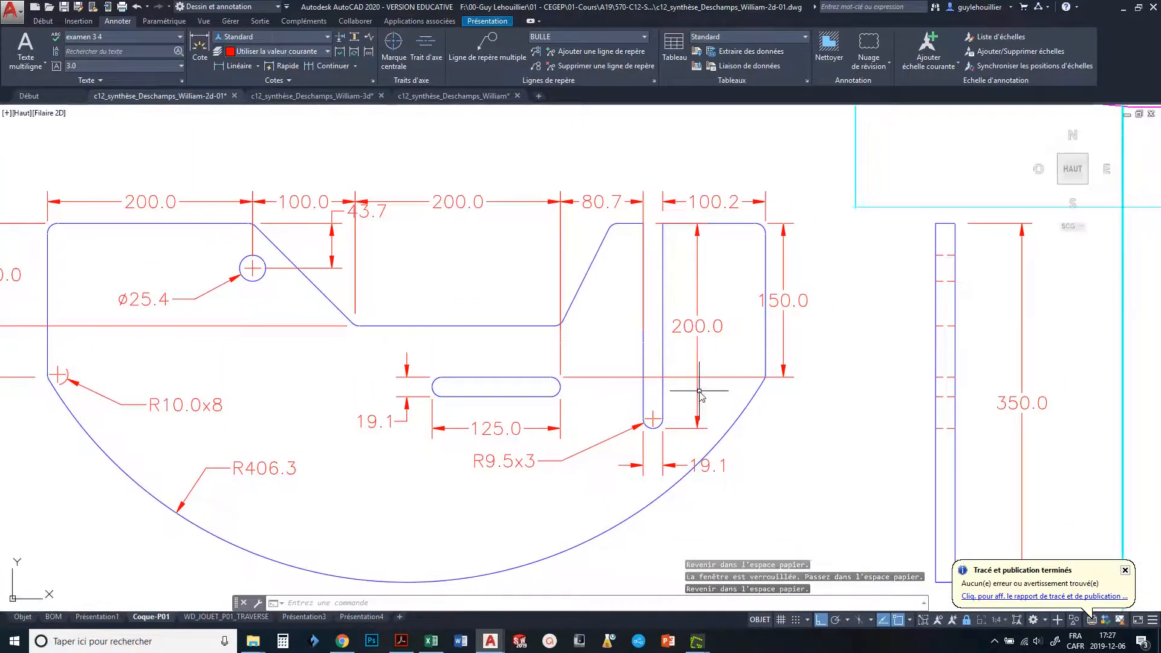
middle_click_drag(706, 374, 699, 277)
middle_click_drag(766, 388, 711, 425)
scroll(708, 399, "down", 2)
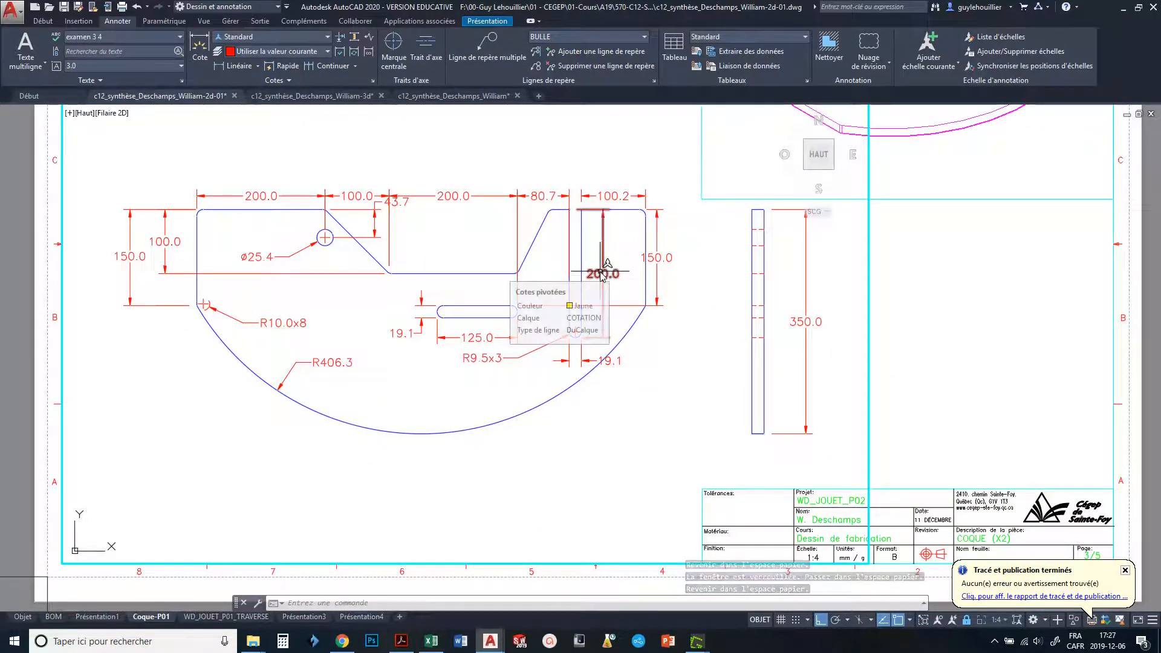
middle_click_drag(686, 342, 632, 304)
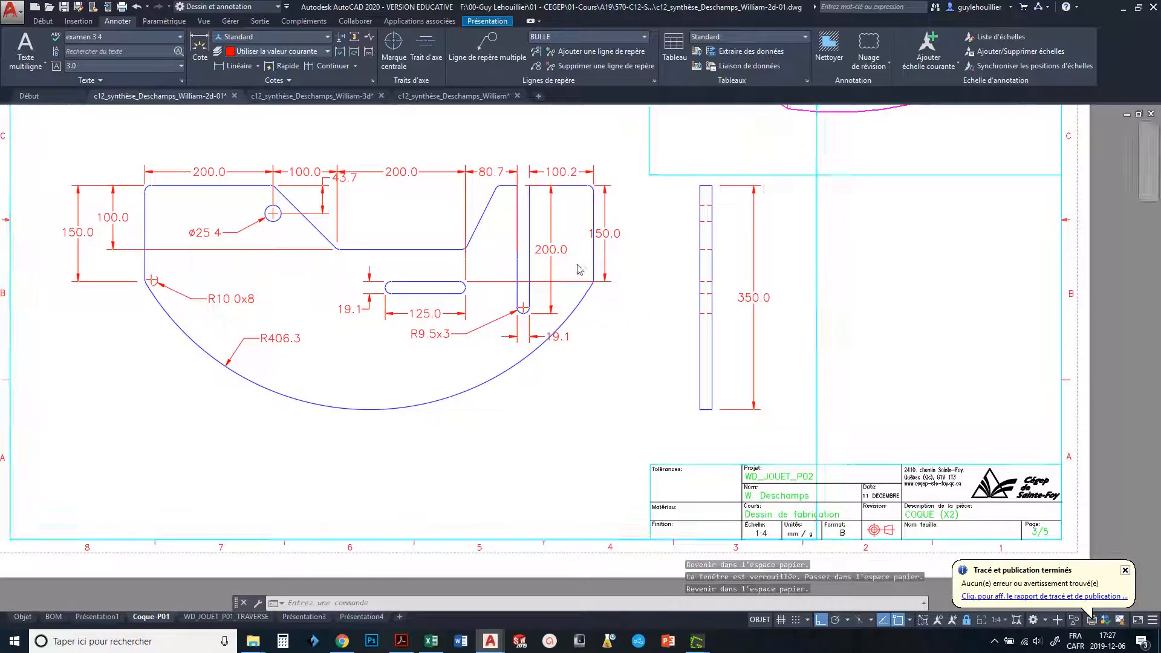
scroll(579, 265, "up", 2)
left_click(535, 241)
left_click(521, 250)
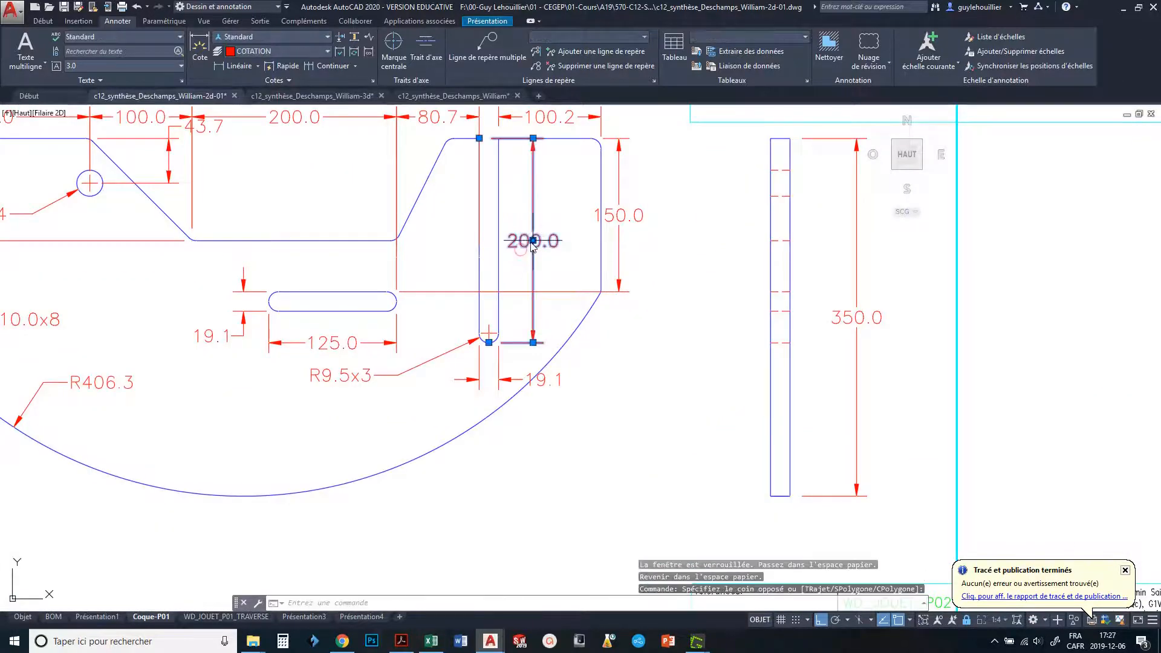
left_click(533, 241)
left_click(703, 254)
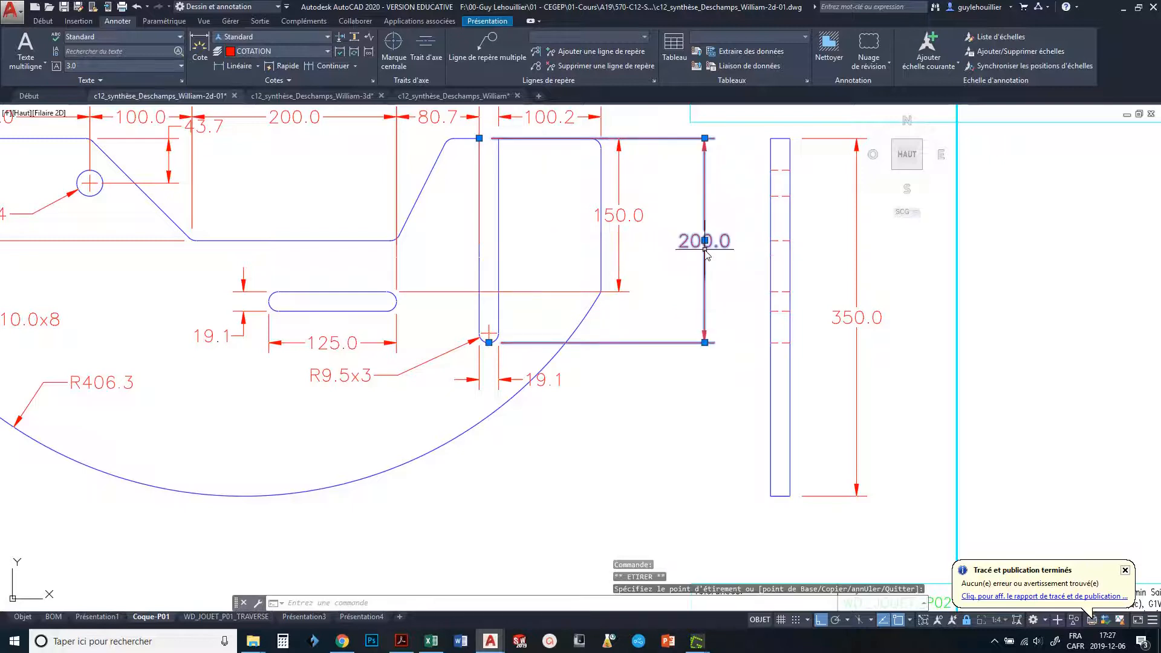
Move the right-hand 150 mm vertical dimension just outside the hull's outline, between its right edge and the slot-length dimension.
left_click(624, 217)
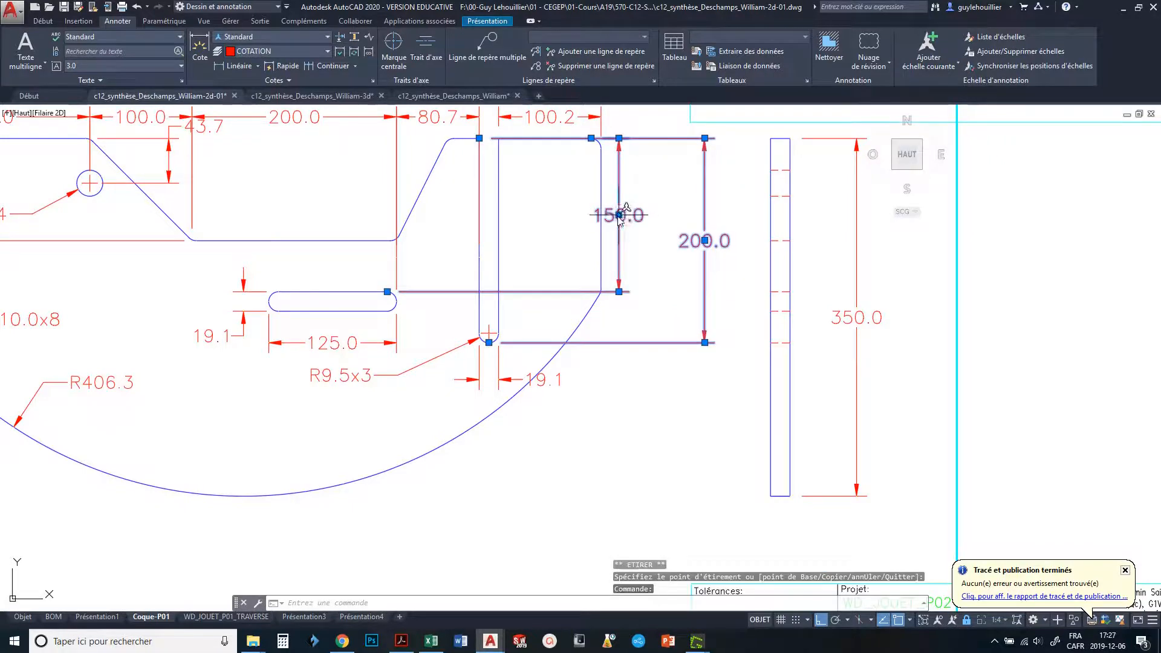
left_click(619, 215)
left_click(648, 216)
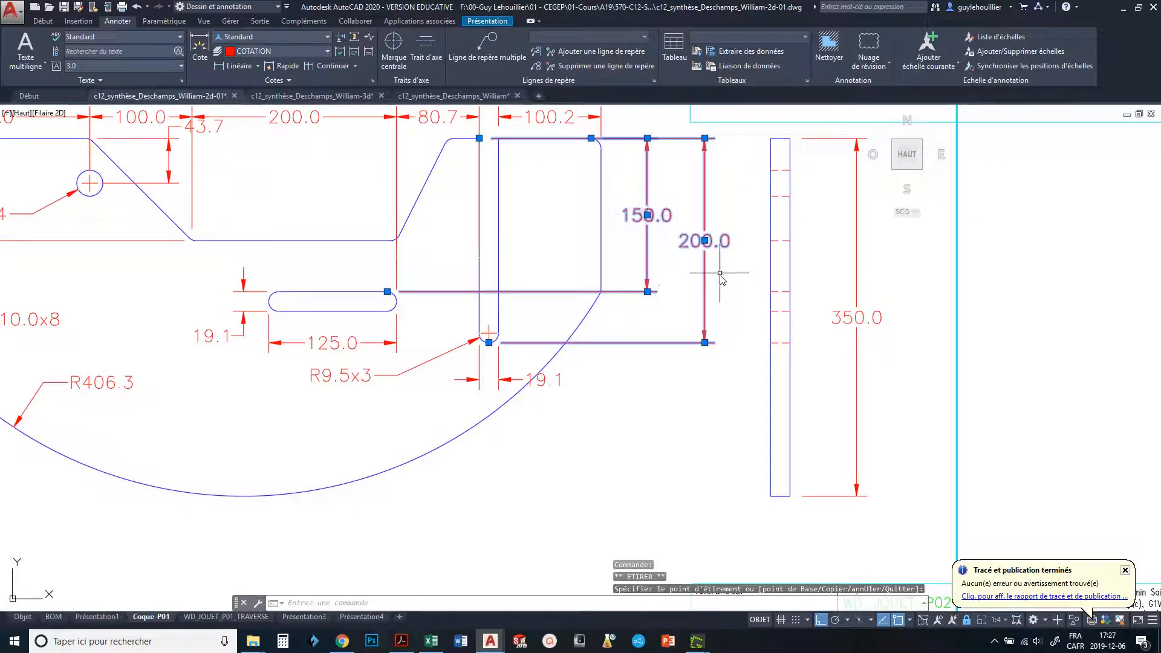
middle_click_drag(613, 316, 617, 392)
key("Escape")
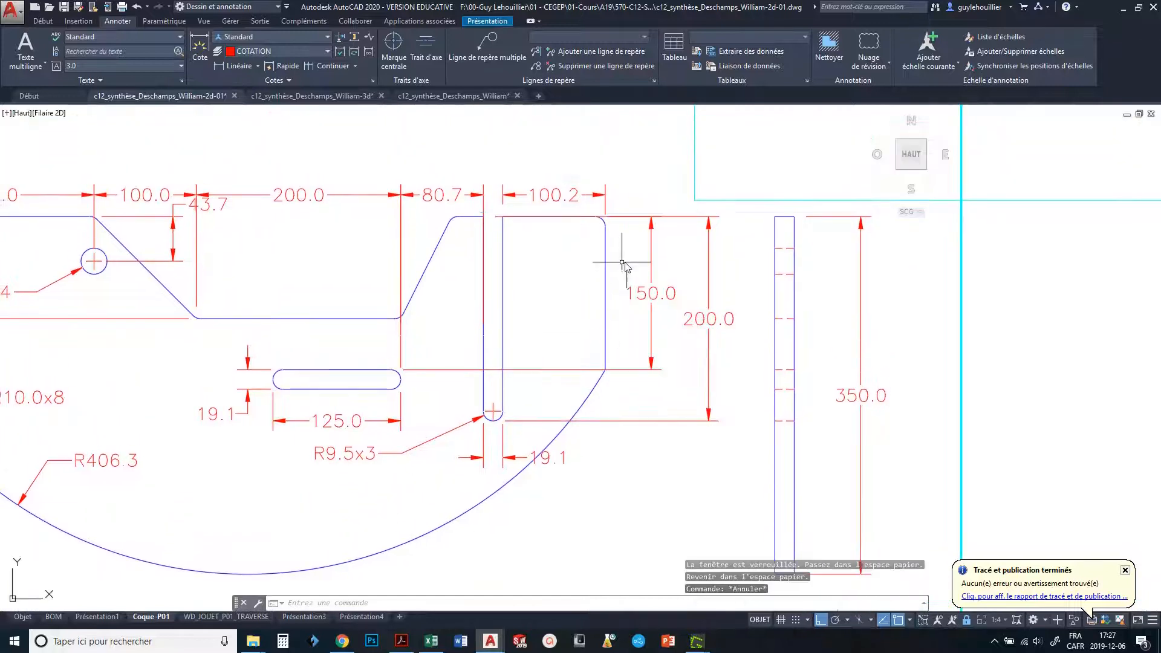
Stretch the upper extension-line origin of the slot-length dimension to the start of the hull's upper-right corner fillet.
middle_click_drag(635, 281, 634, 323)
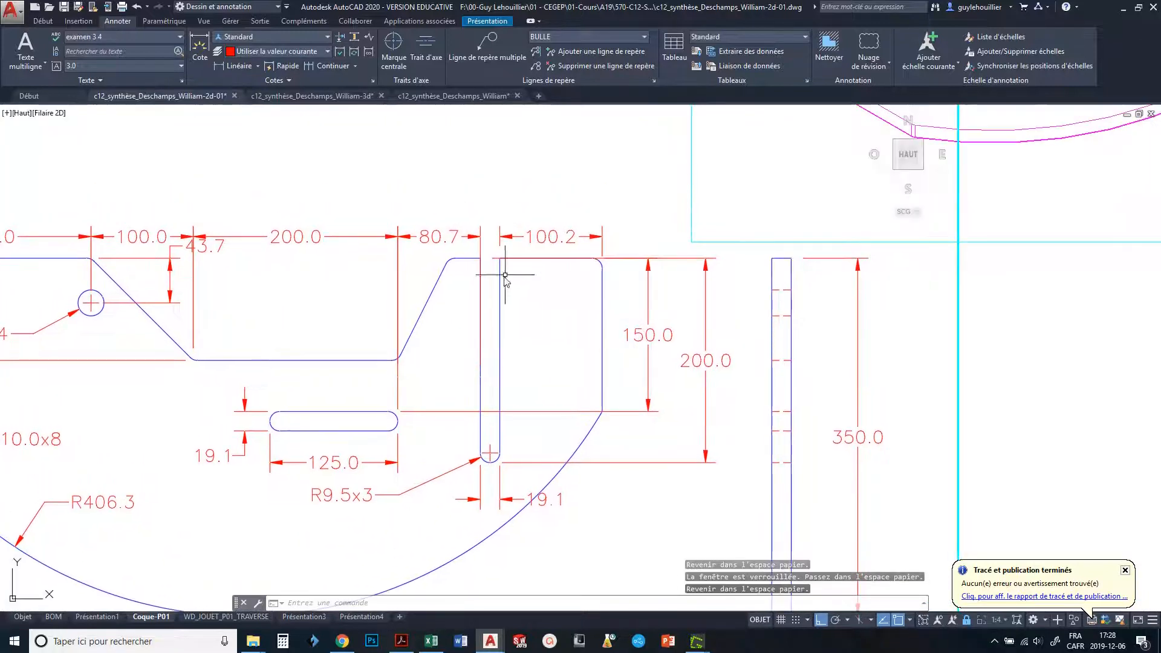
left_click(704, 259)
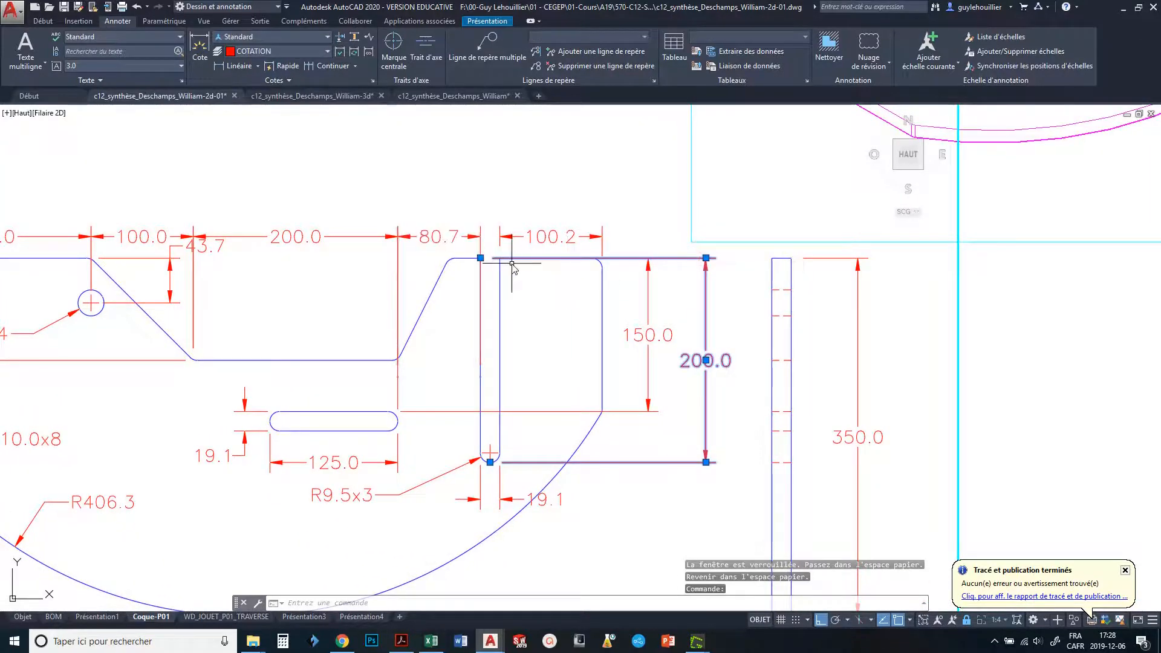
scroll(483, 258, "up", 4)
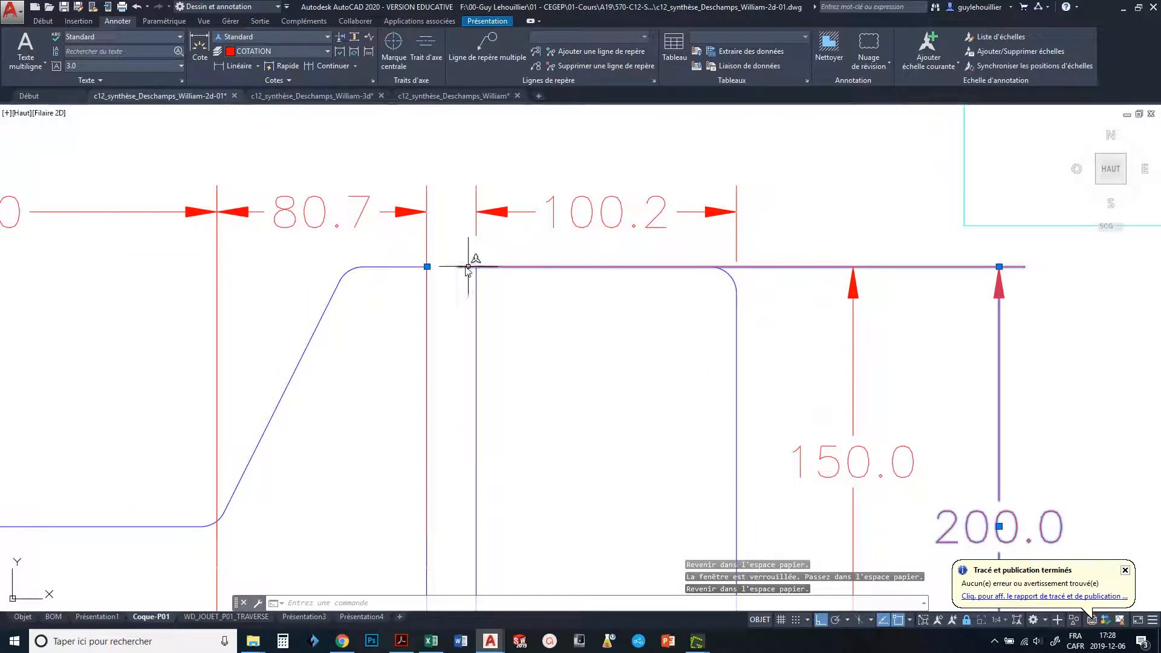
left_click(427, 267)
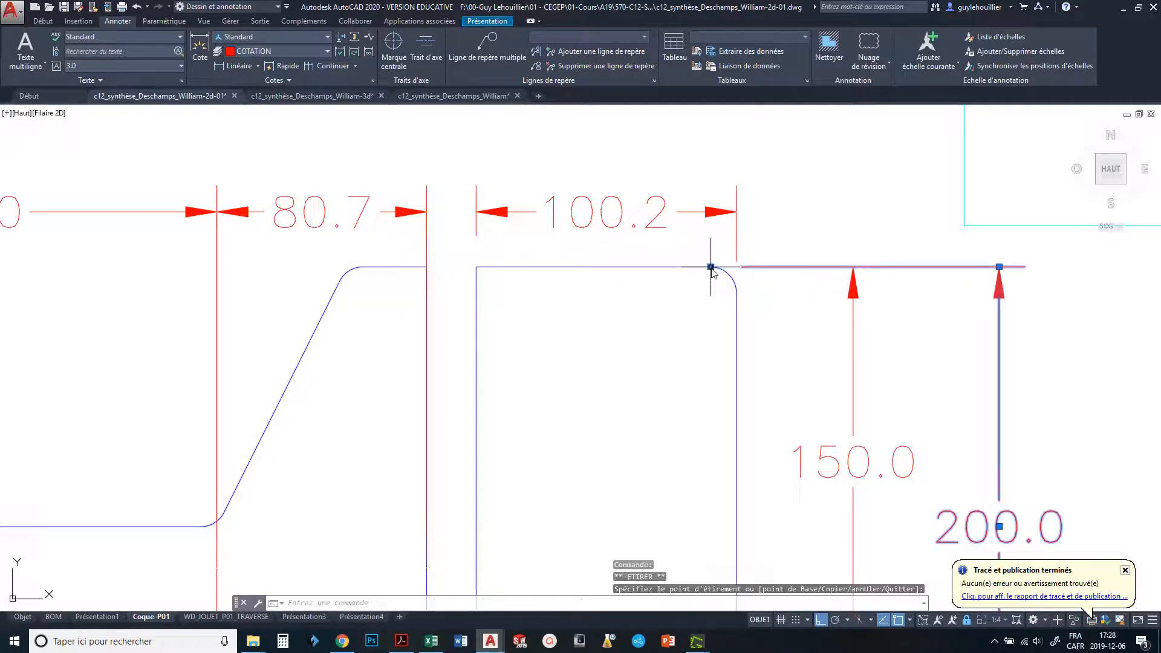
key("Escape")
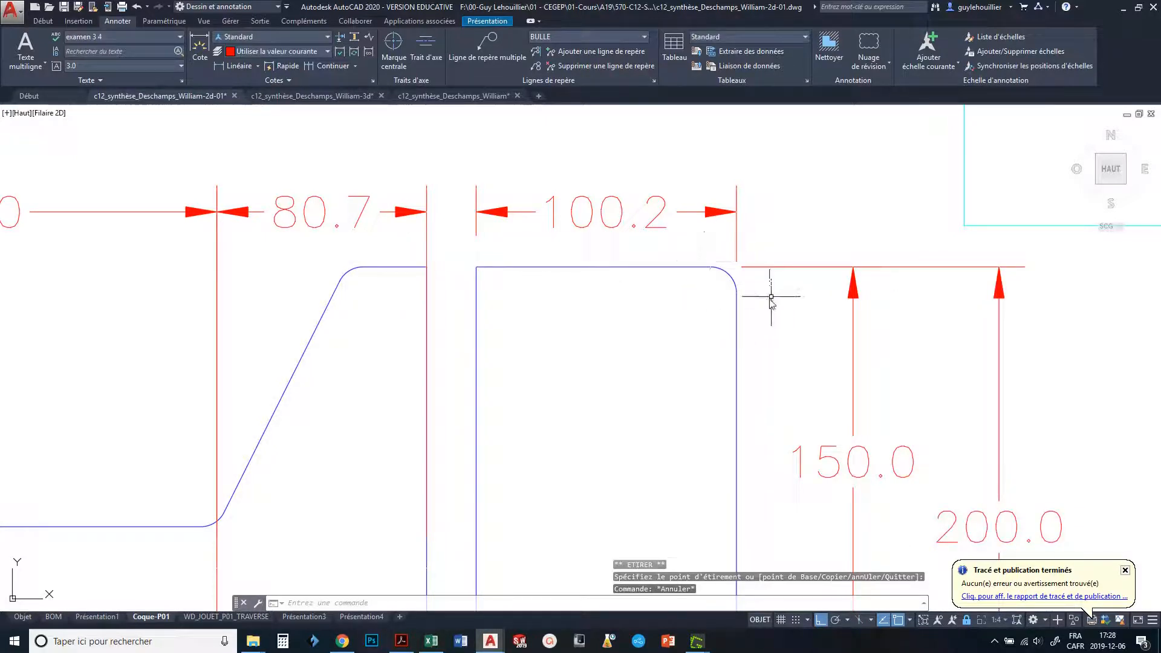
scroll(735, 313, "down", 5)
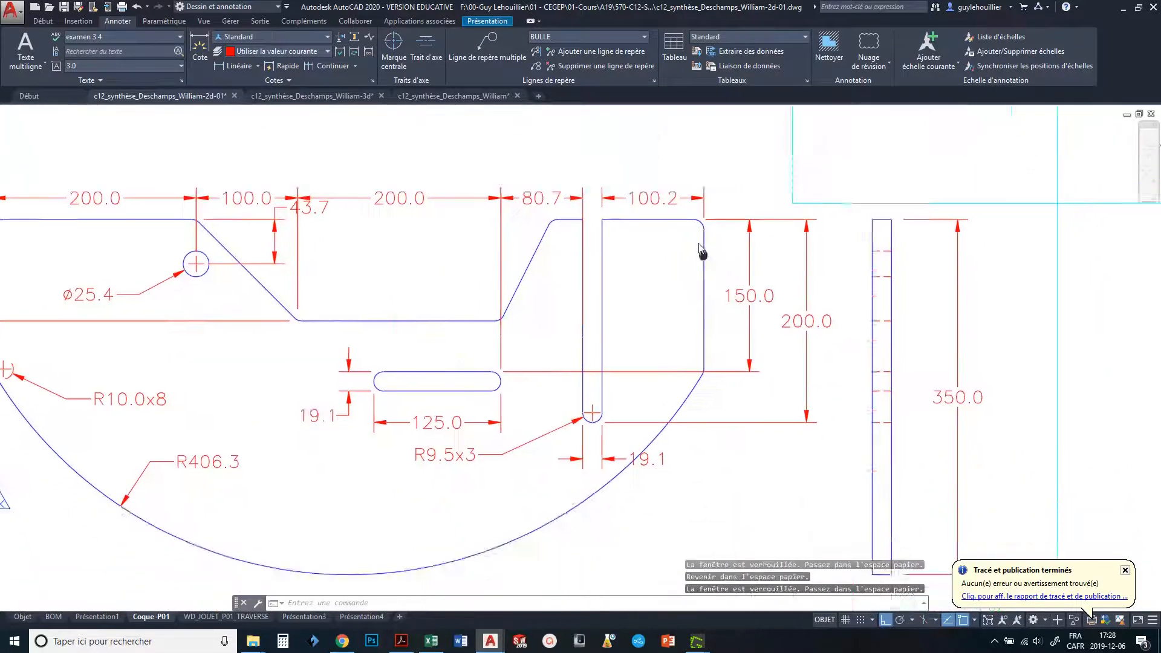
Move the R9.5x3 radius label from the hull's interior to the opposite side of the vertical slot, just outside the arc.
mouse_move(679, 430)
middle_mouse_down()
mouse_move(626, 454)
mouse_move(576, 428)
mouse_move(570, 400)
middle_mouse_up()
left_click(330, 372)
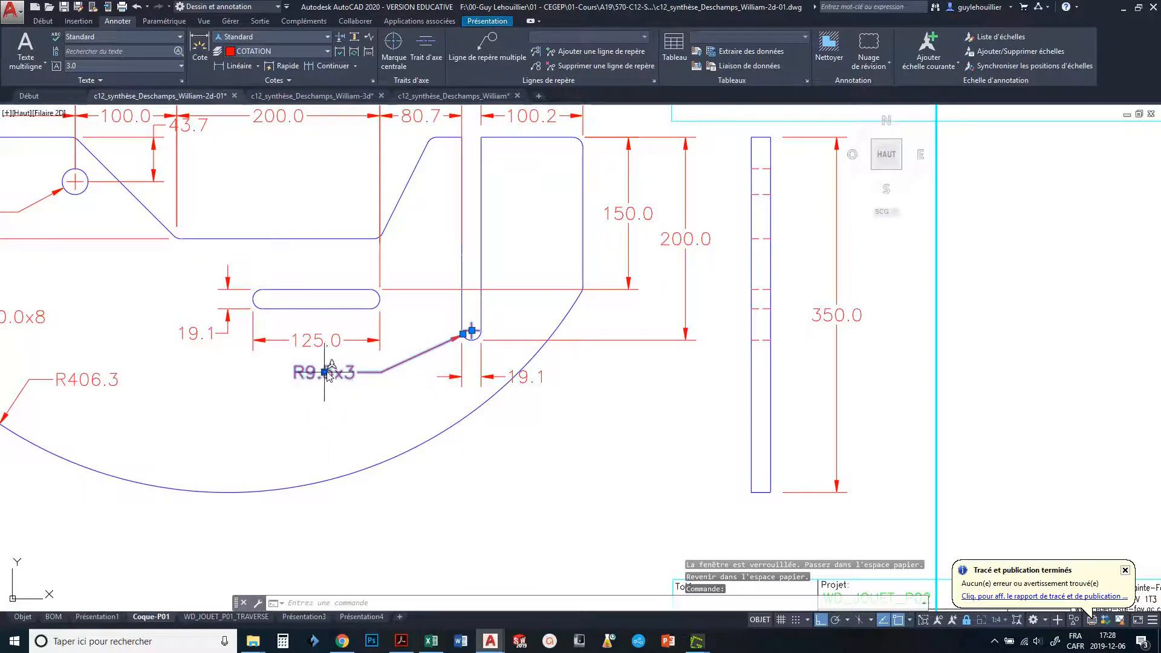
left_click(325, 371)
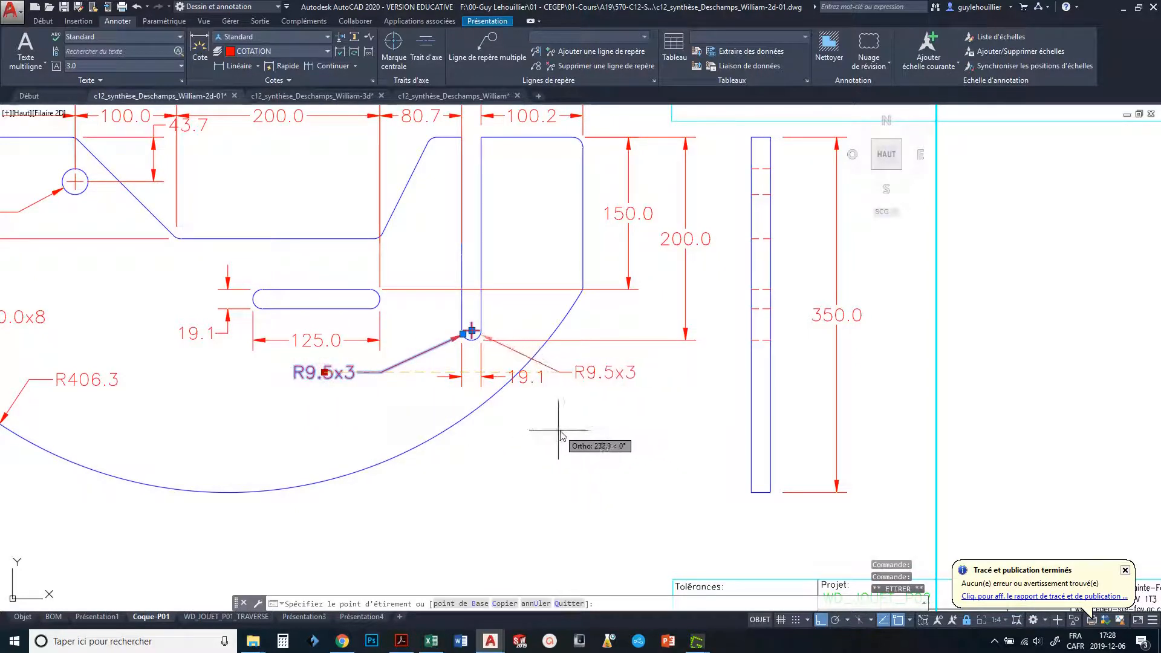
left_click(596, 427)
middle_click_drag(574, 410, 646, 430)
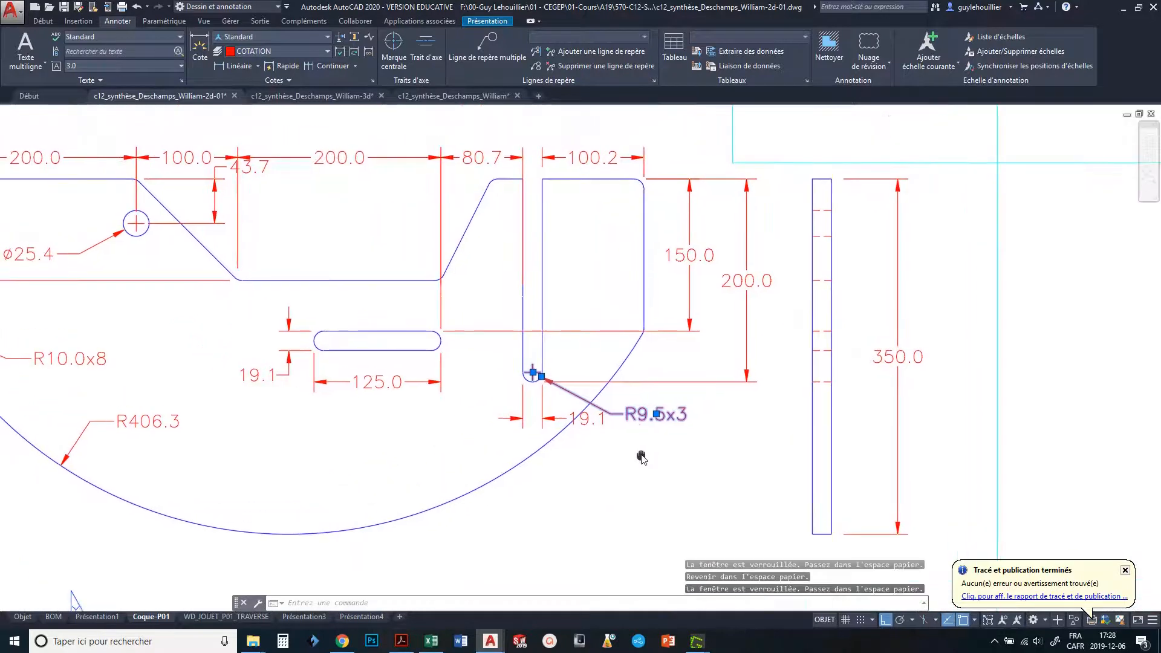
double_click(565, 415)
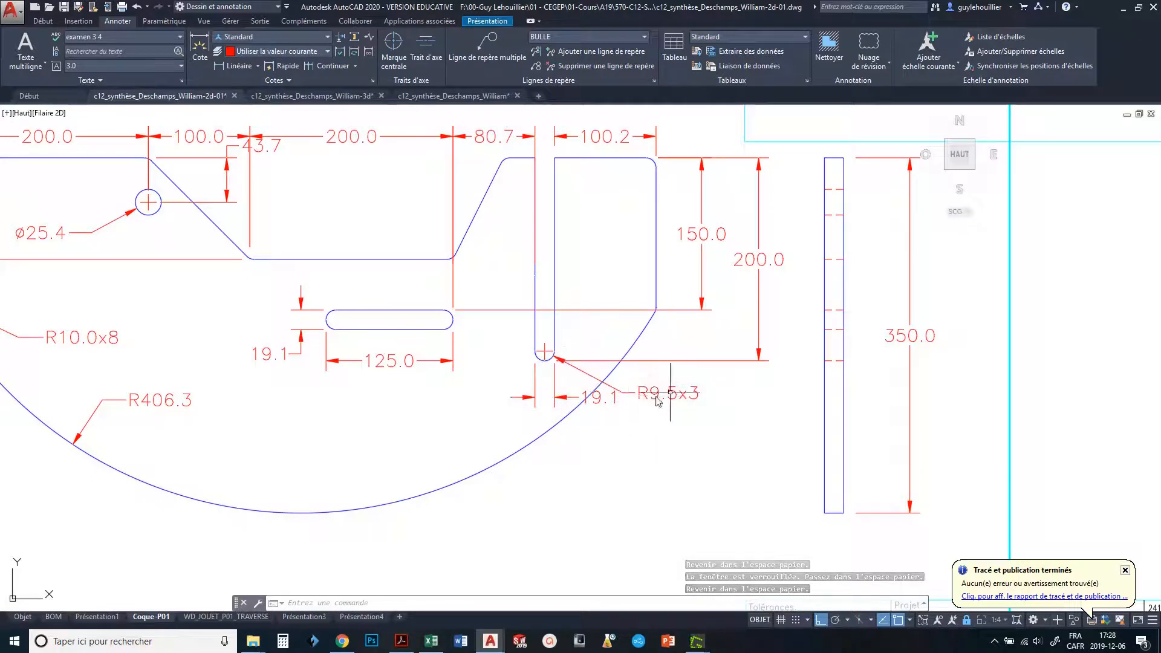
Delete the 19.1 mm width dimension below the rounded end of the vertical slot.
scroll(655, 446, "up", 2)
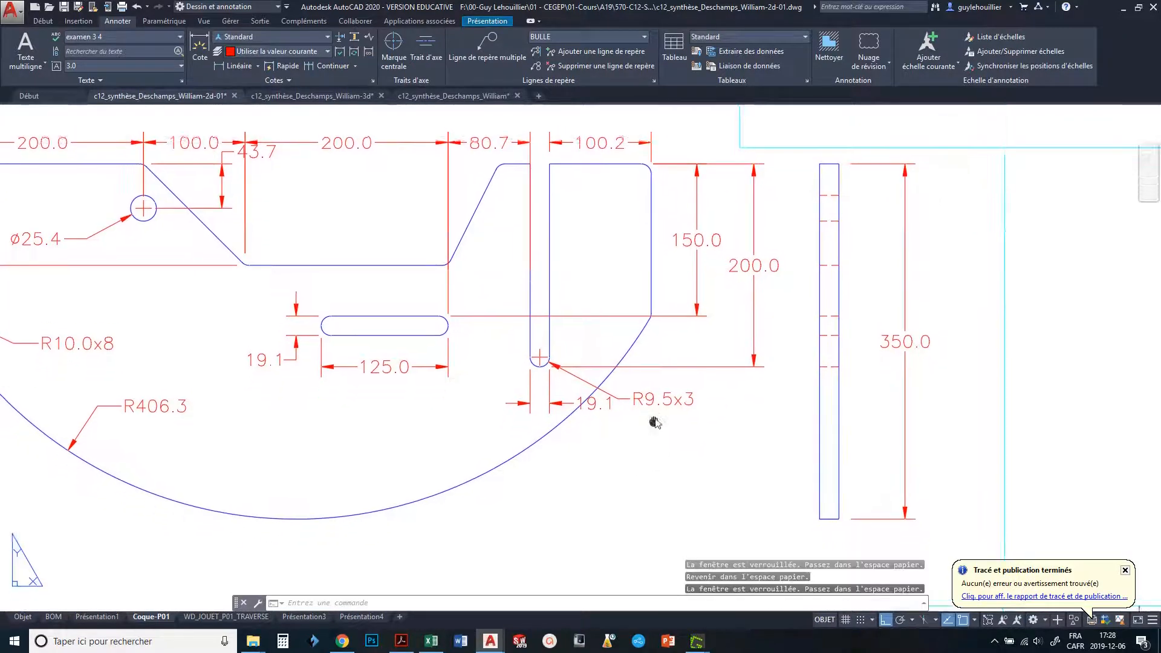
scroll(637, 402, "up", 2)
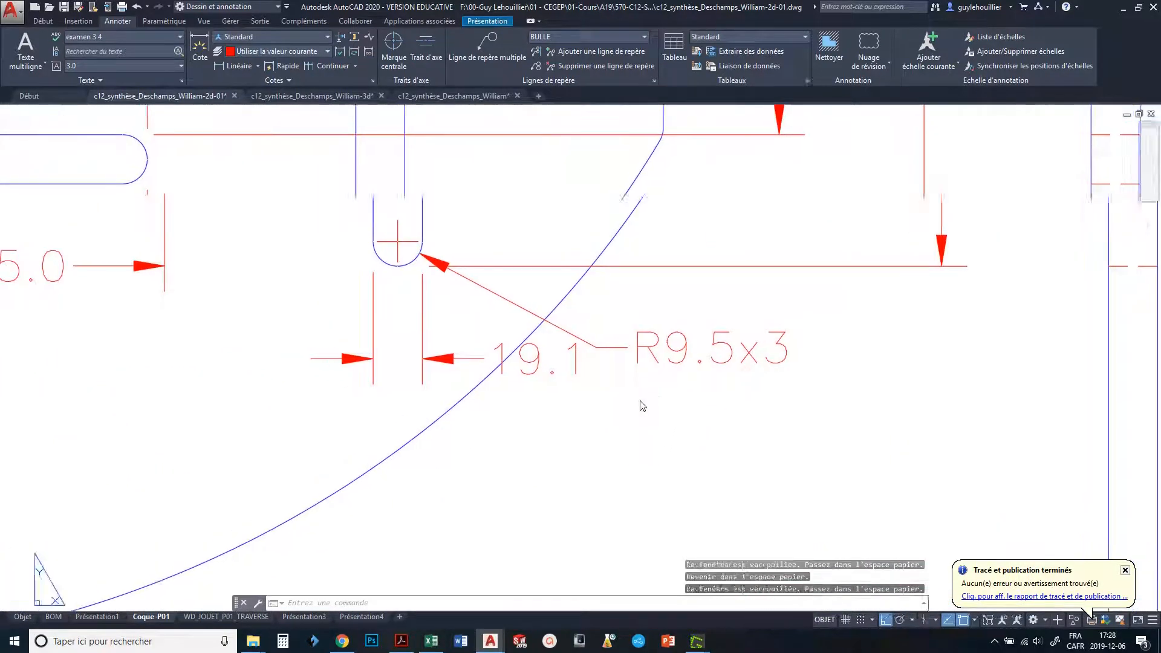
left_click(544, 363)
key("Delete")
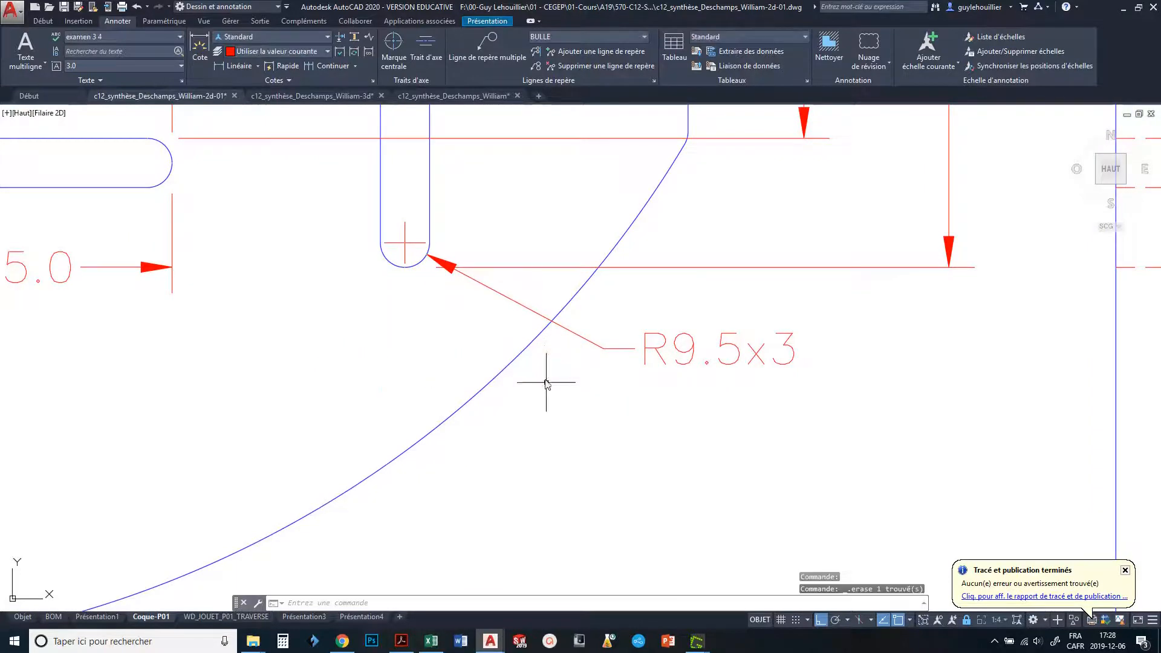
middle_click_drag(627, 376, 622, 417)
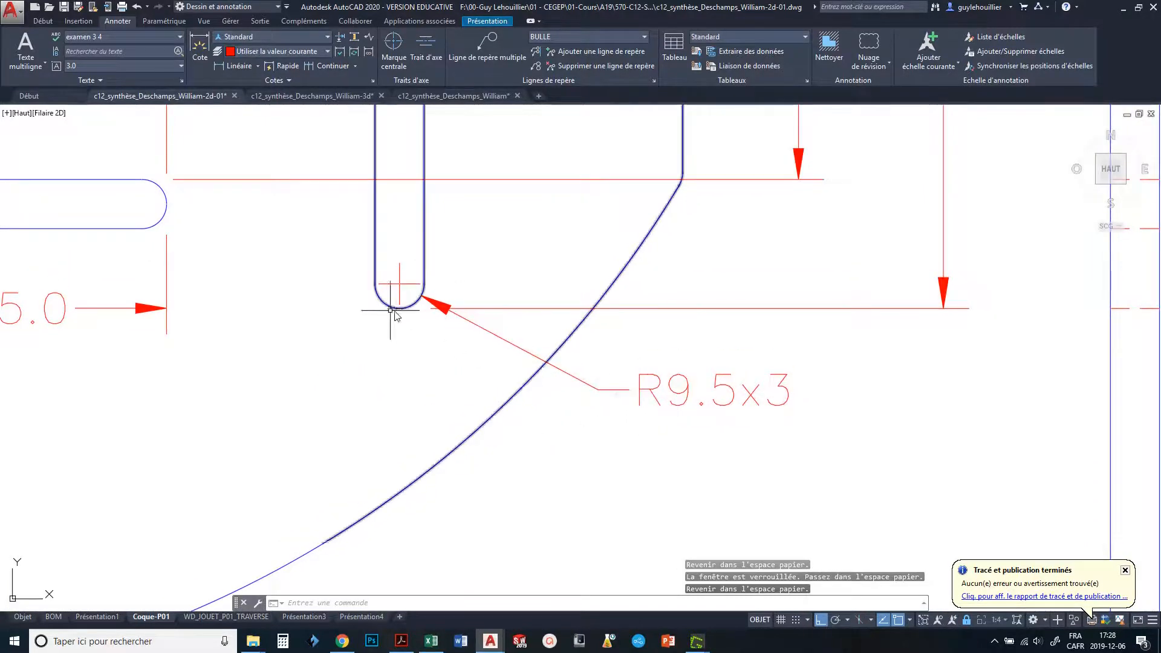
Raise the 100.2 mm dimension above the hull's right-hand section so it sits higher than the neighbouring dimension chain.
scroll(423, 293, "down", 3)
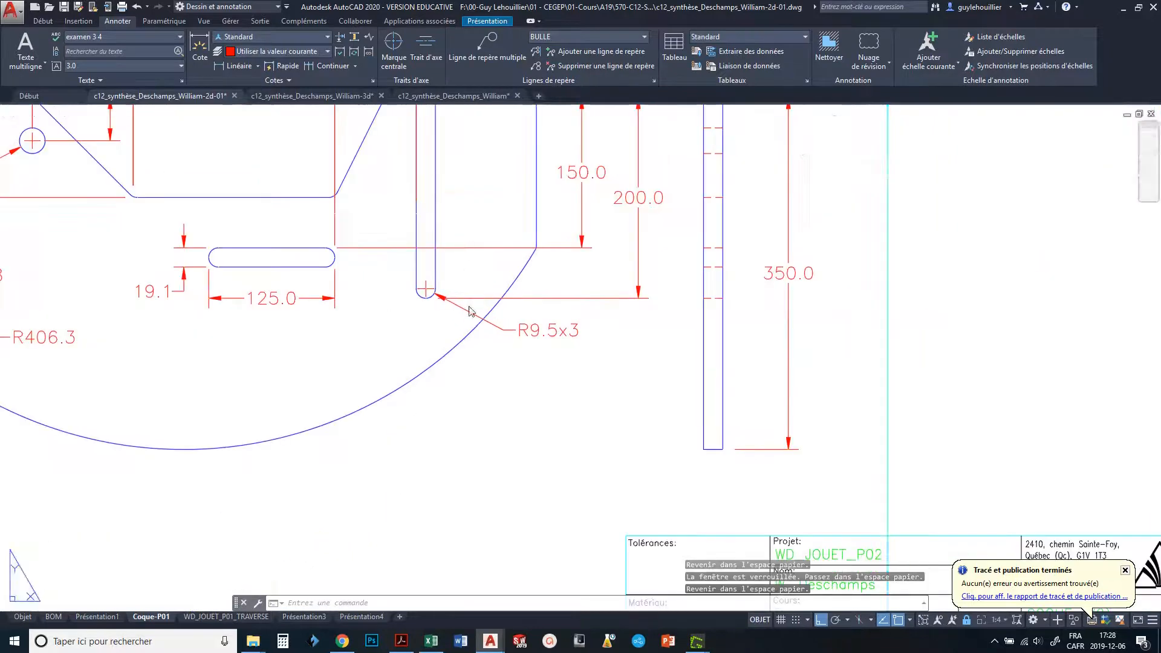
middle_click_drag(399, 287, 456, 423)
left_click(472, 215)
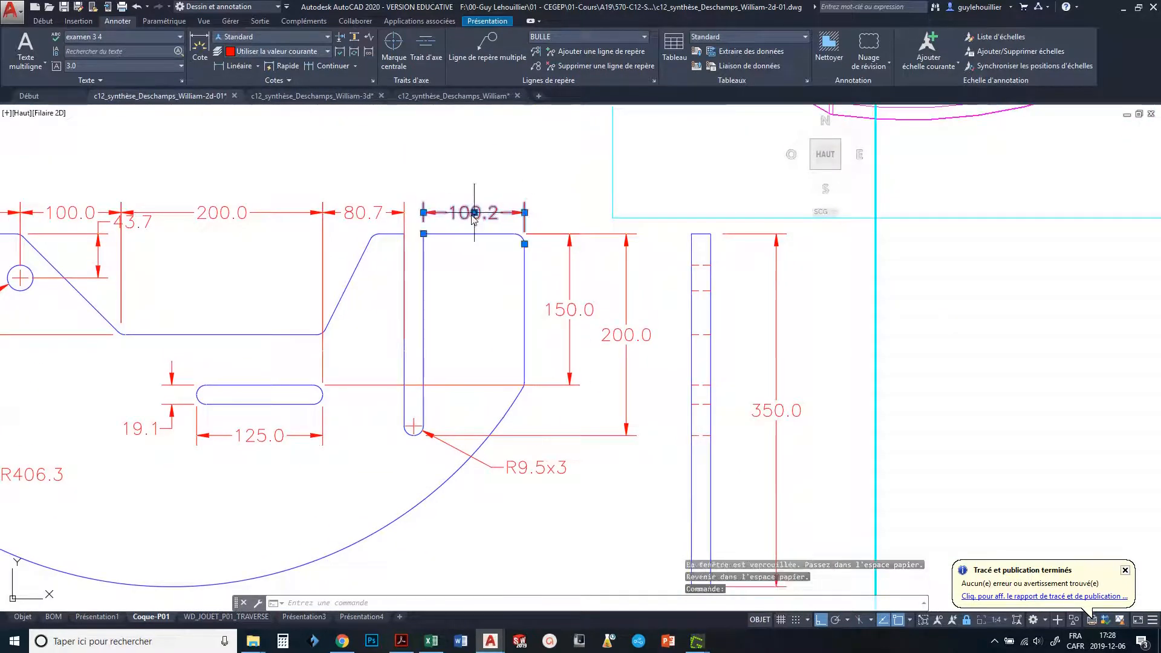
left_click(475, 212)
left_click(477, 188)
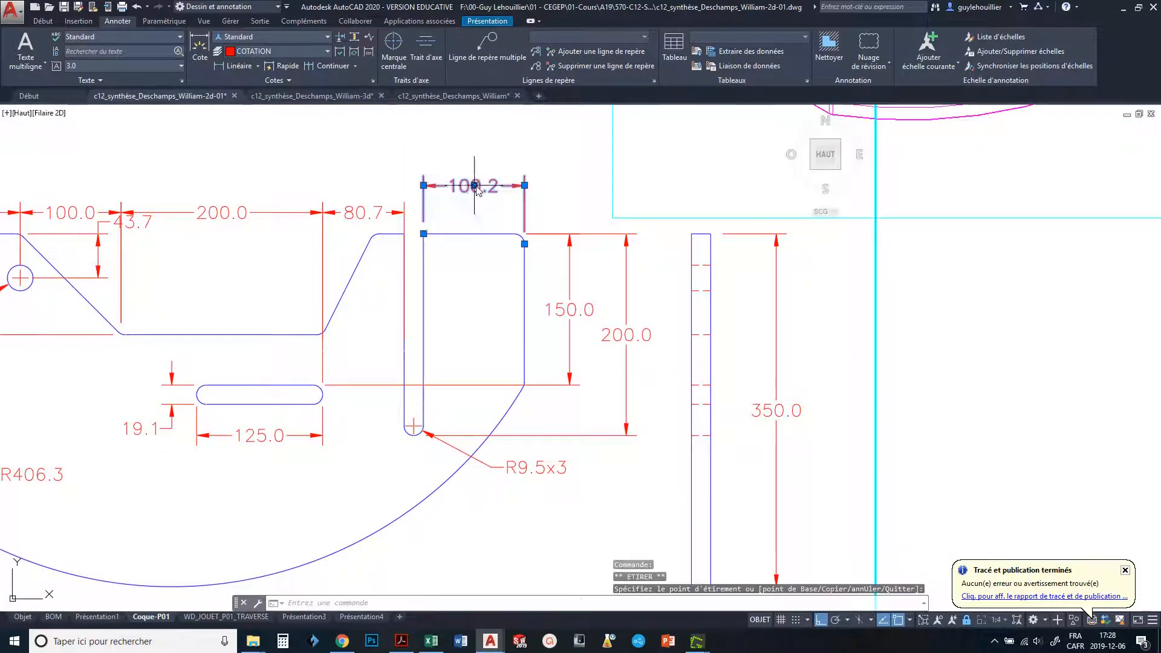
middle_click_drag(434, 290, 433, 237)
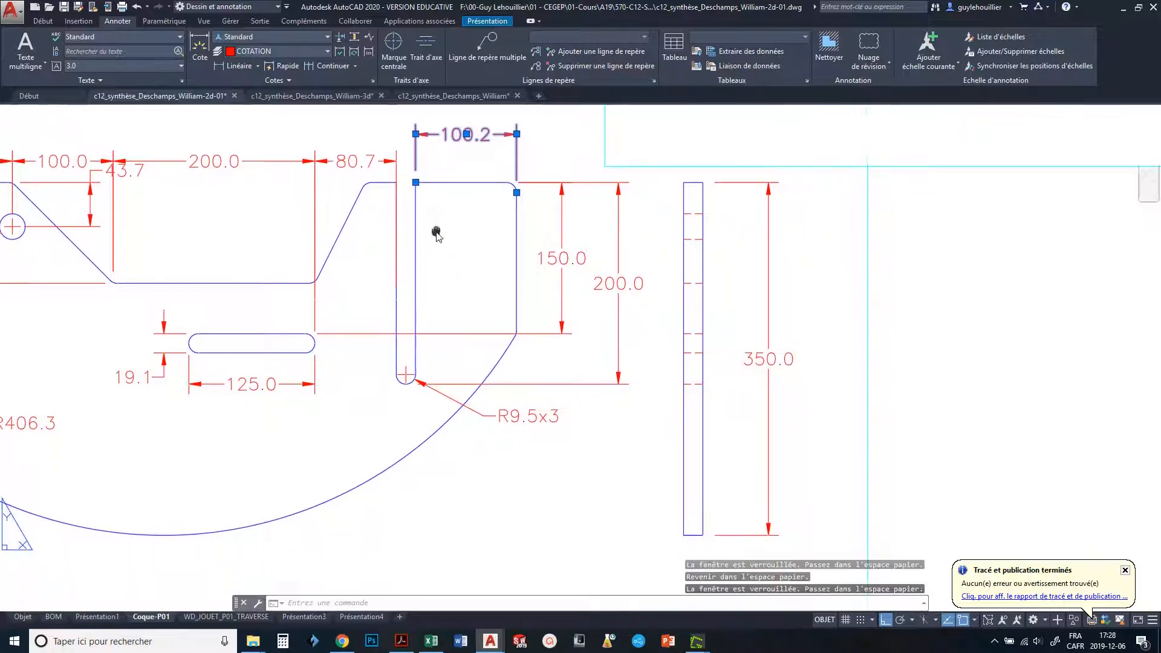
key("Escape")
key("Escape")
key("Escape")
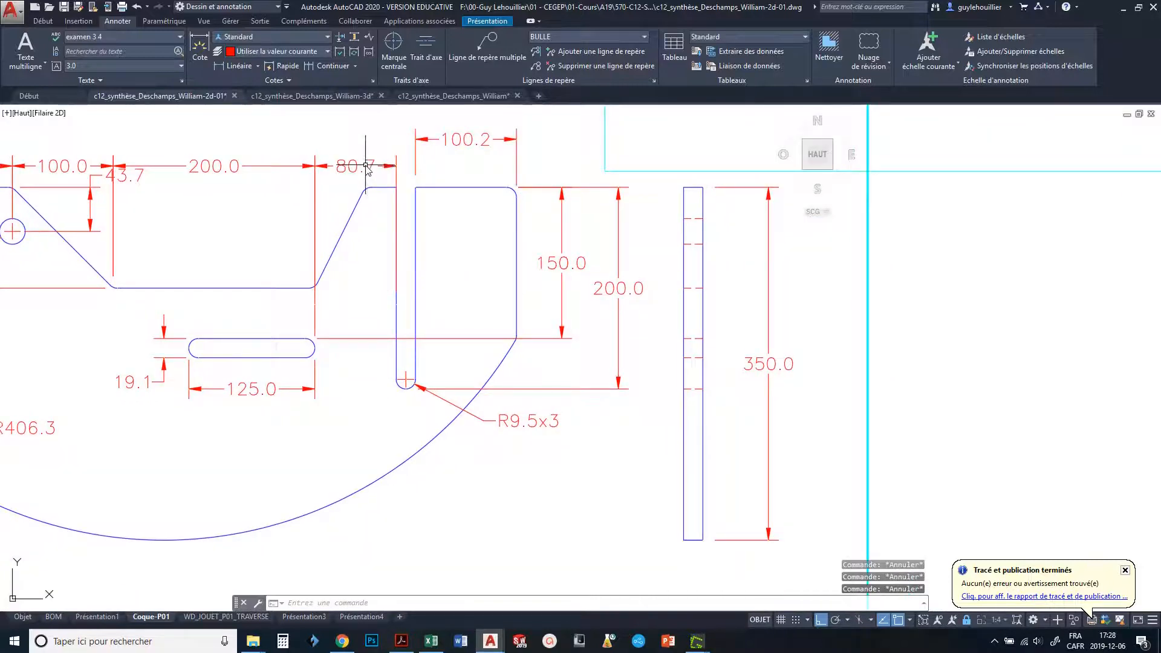
left_click(366, 166)
middle_click_drag(350, 330, 374, 313)
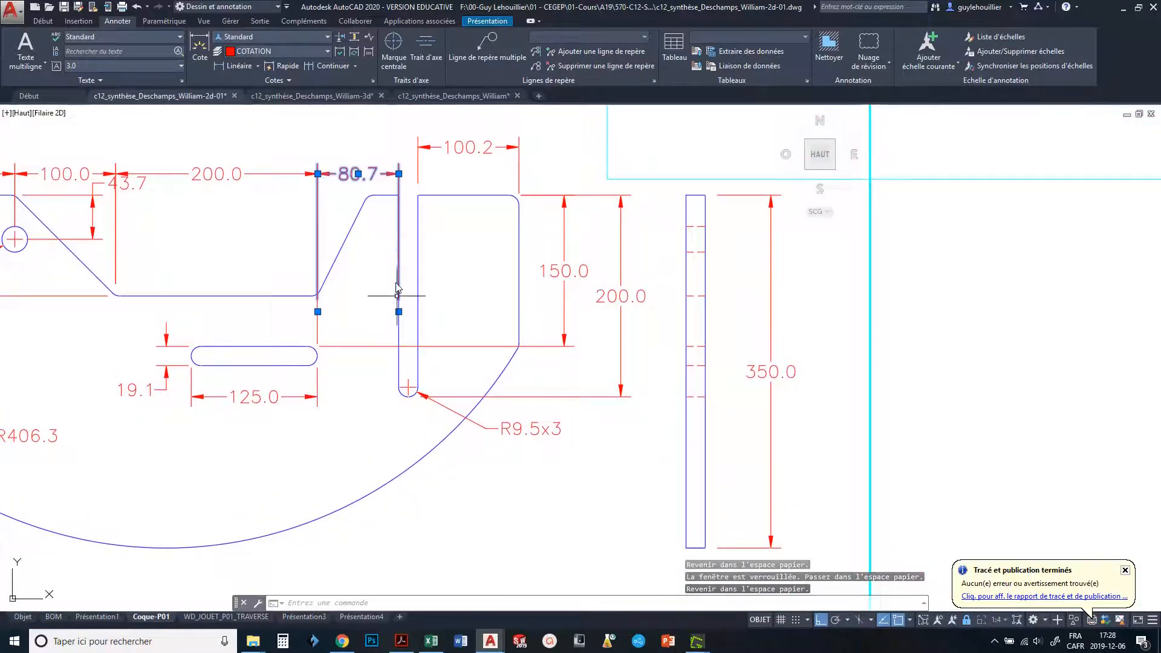
middle_click_drag(396, 289, 348, 343)
key("Escape")
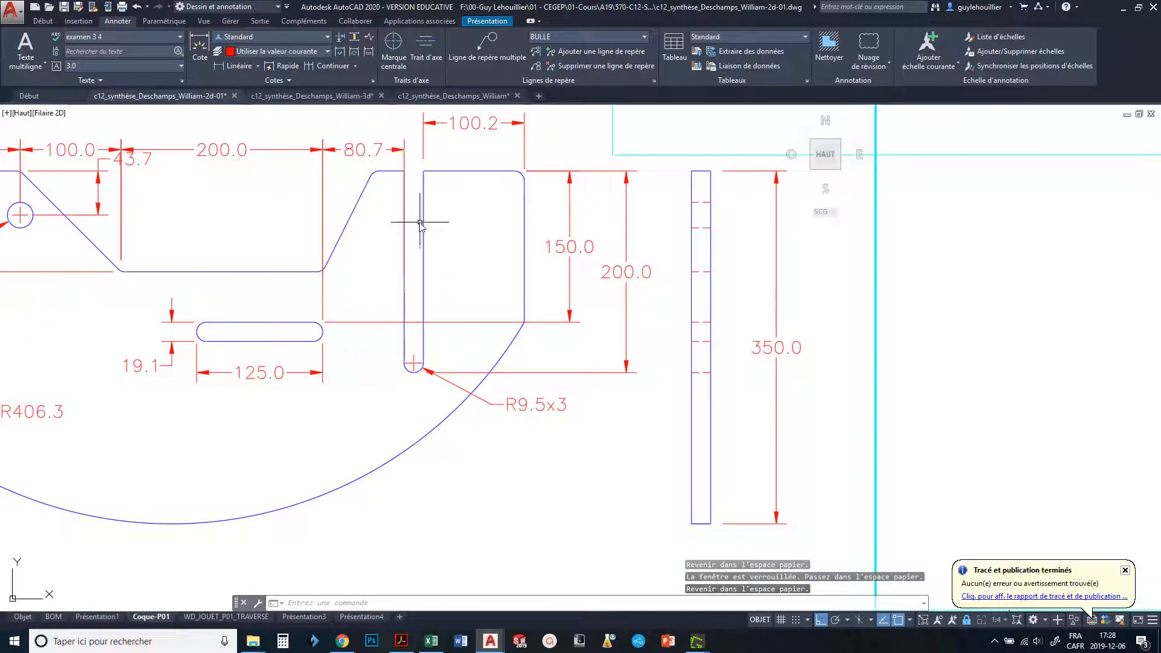
Stretch the right extension-line origin of the 80.7 mm dimension from the vertical slot to the hull's right edge.
left_click(377, 155)
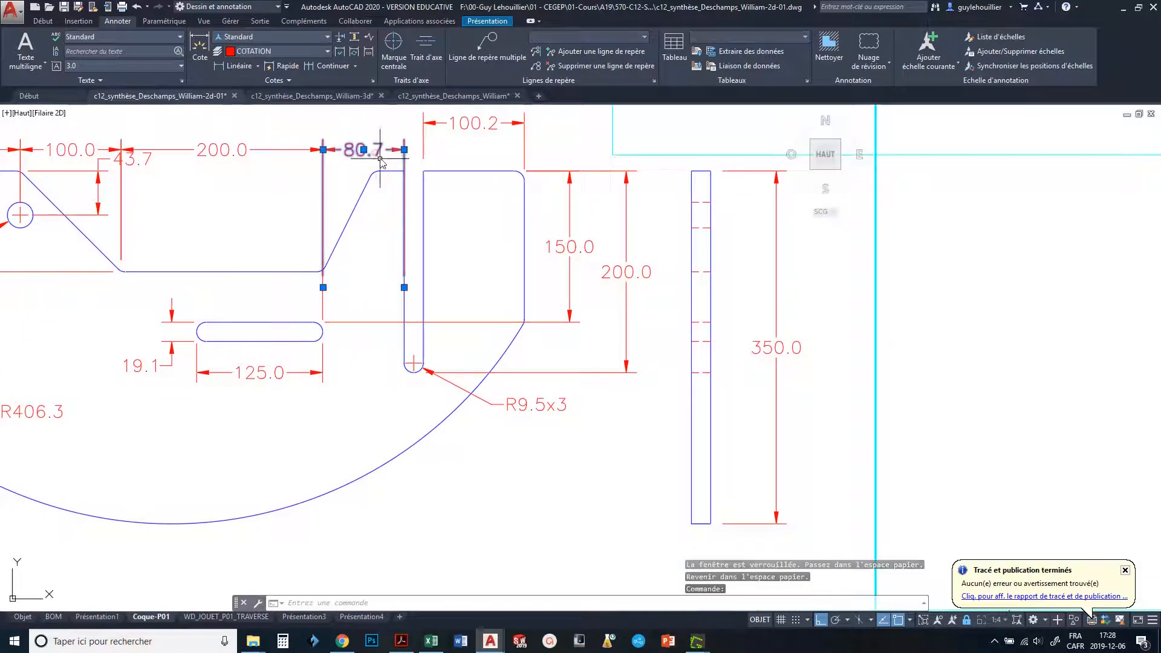
left_click(404, 287)
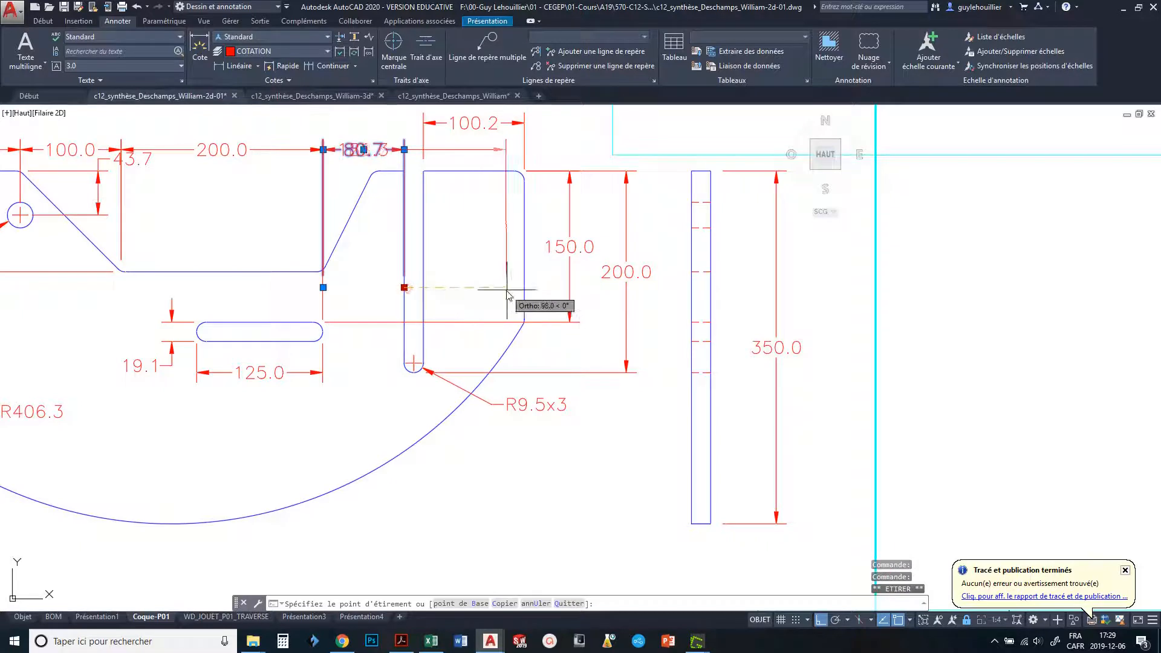
left_click(525, 316)
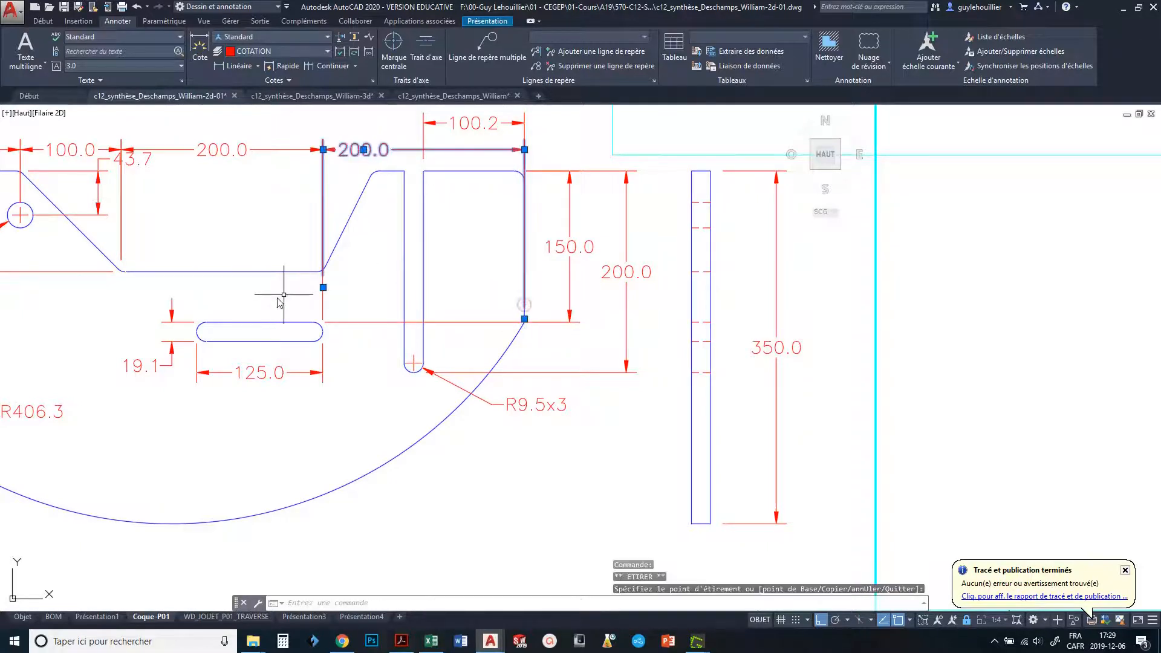
Move the stretched dimension from above the hull to below its arc and centre its text on the dimension line.
left_click(363, 150)
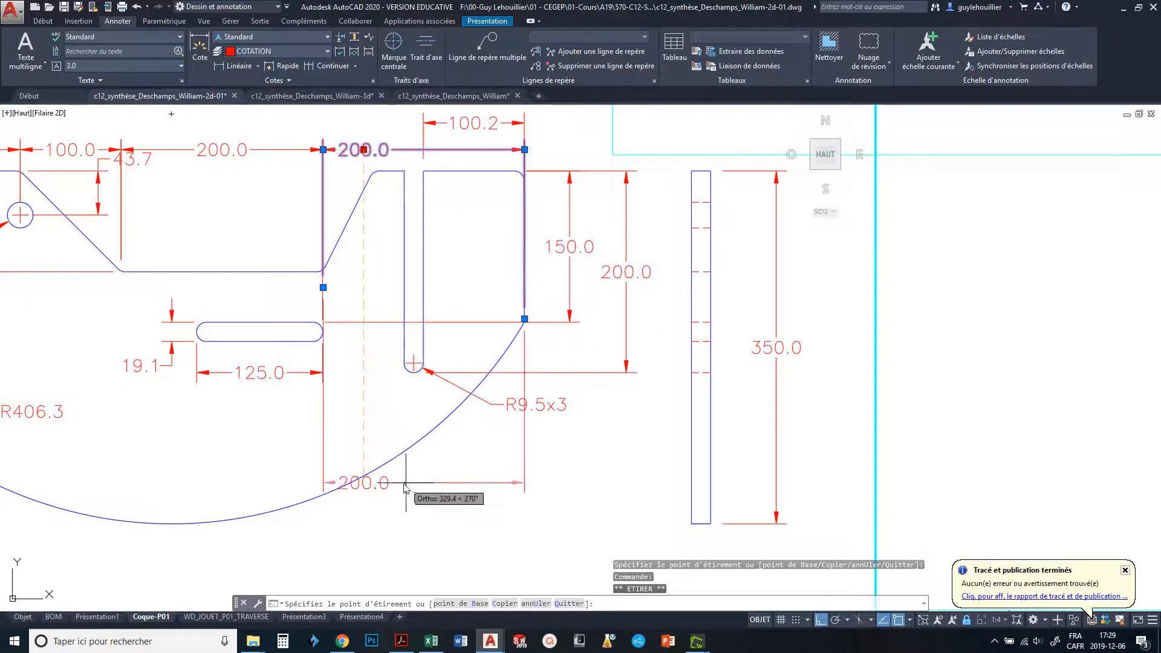
left_click(370, 524)
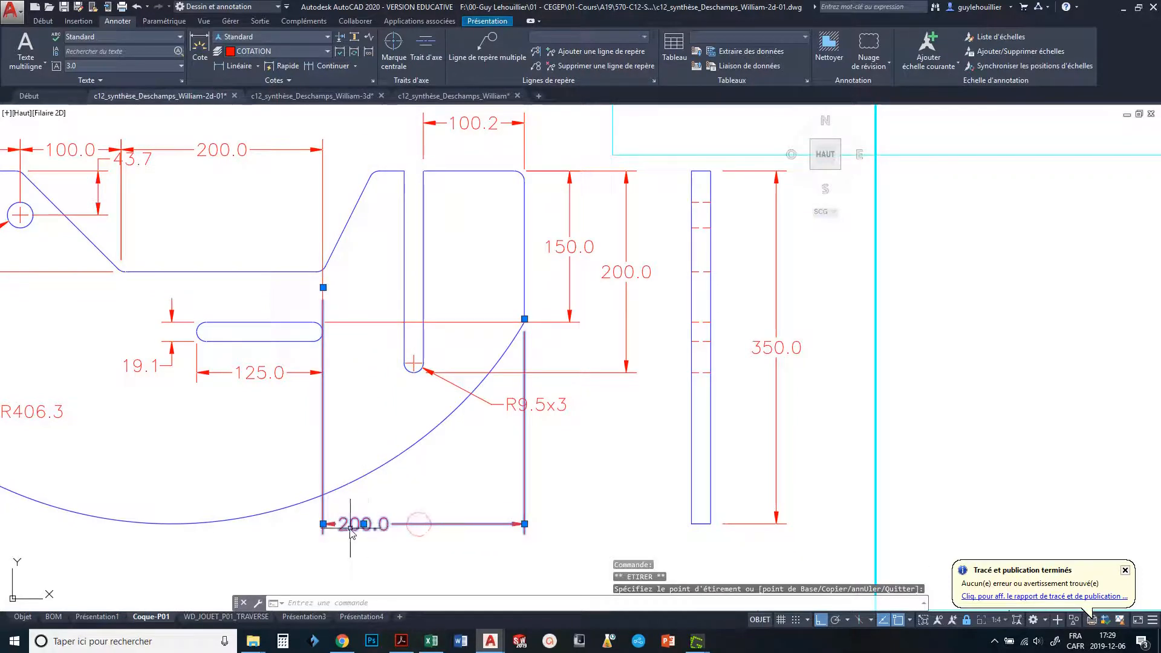
left_click(364, 524)
left_click(423, 525)
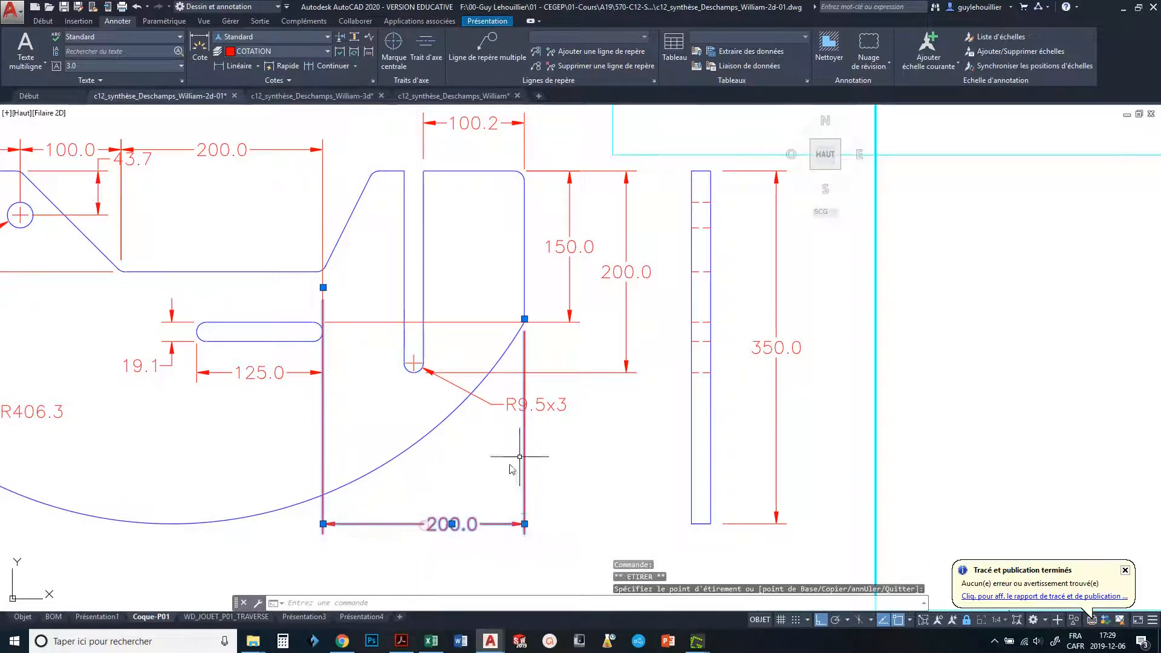
Turn Ortho off and reposition the R9.5x3 radius label below the vertical slot, between the hull's arc and the lower 200 mm dimension.
middle_click_drag(586, 417, 641, 306)
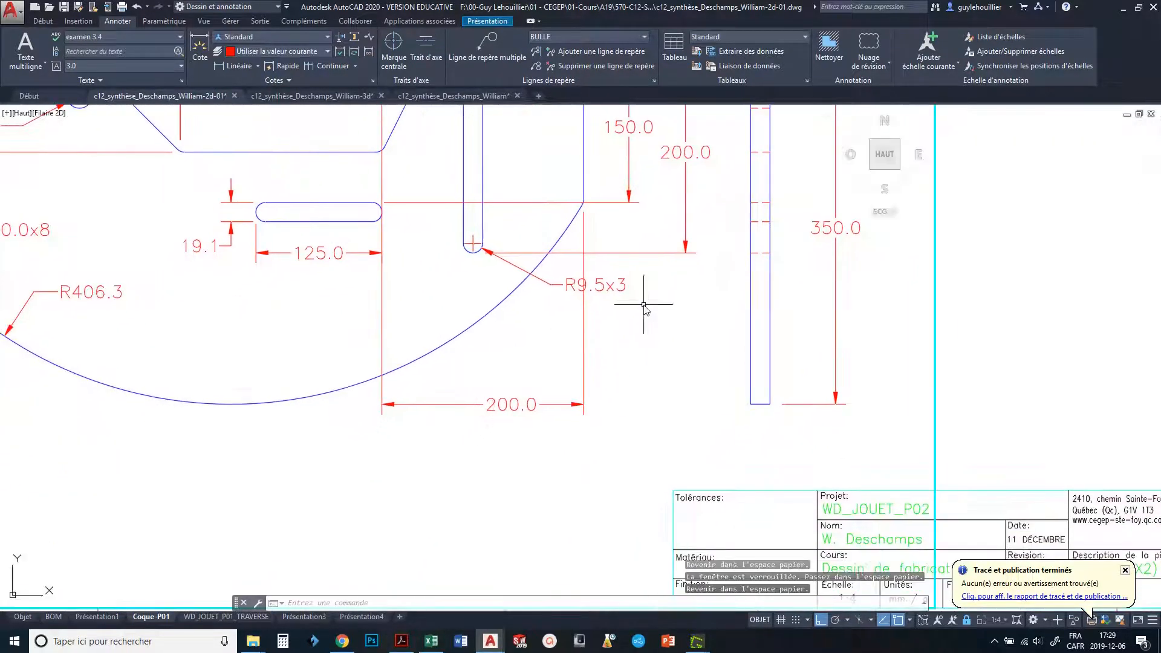
left_click(604, 285)
left_click(596, 284)
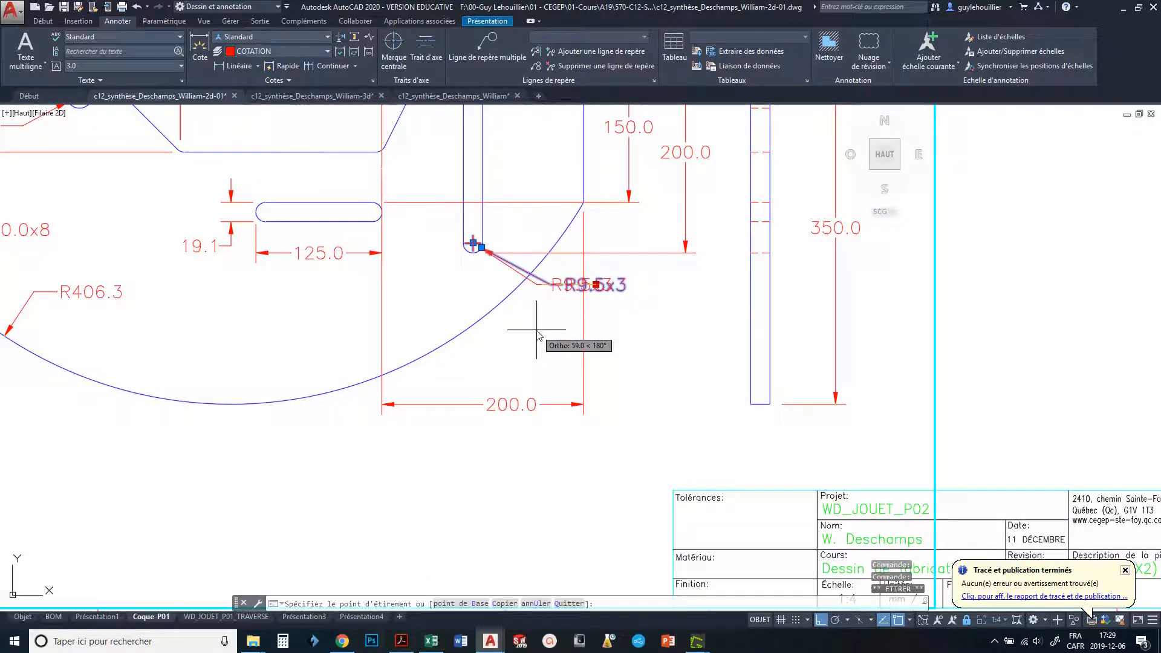
left_click(821, 619)
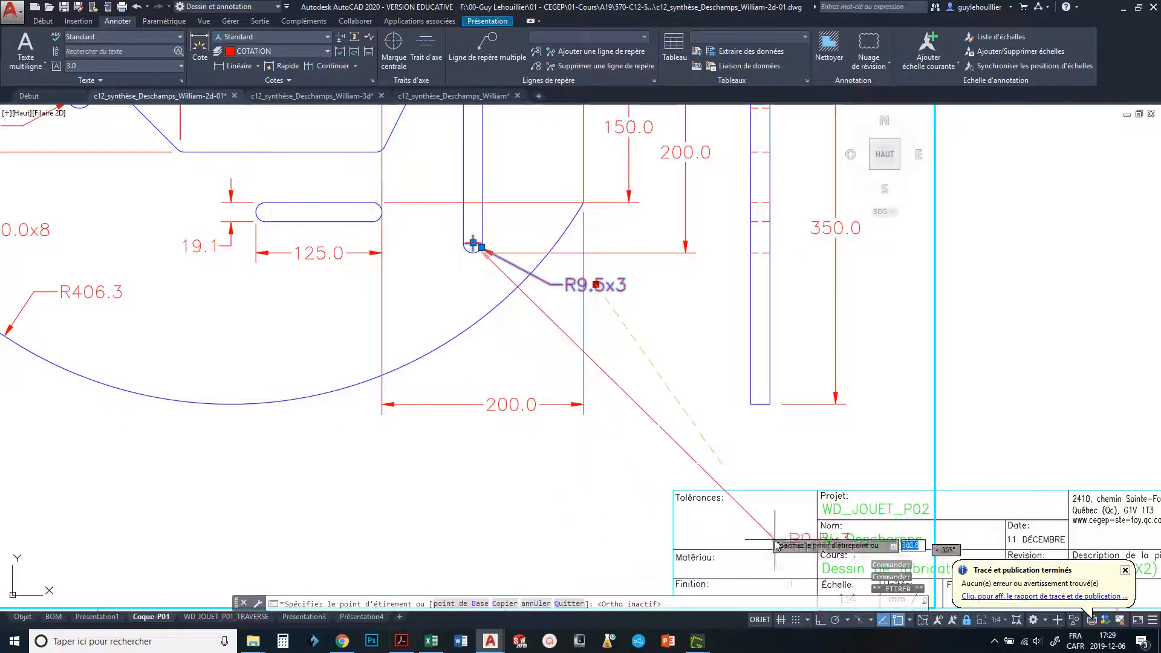
left_click(494, 347)
key("Escape")
middle_click_drag(550, 372, 571, 419)
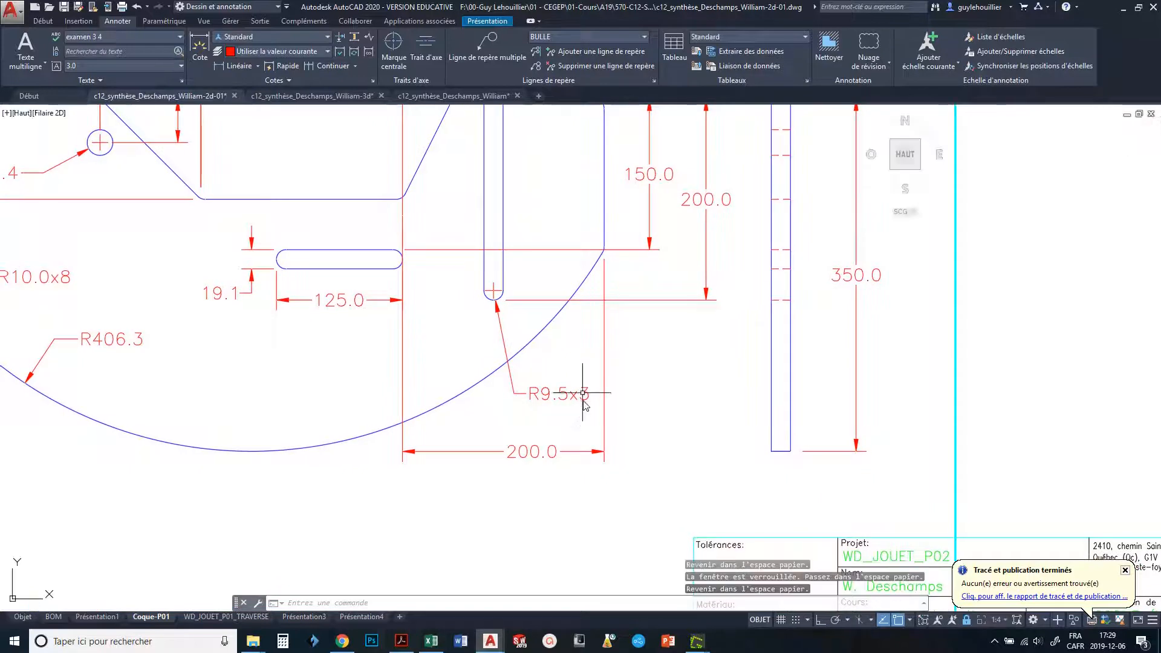
left_click(547, 394)
left_click(560, 394)
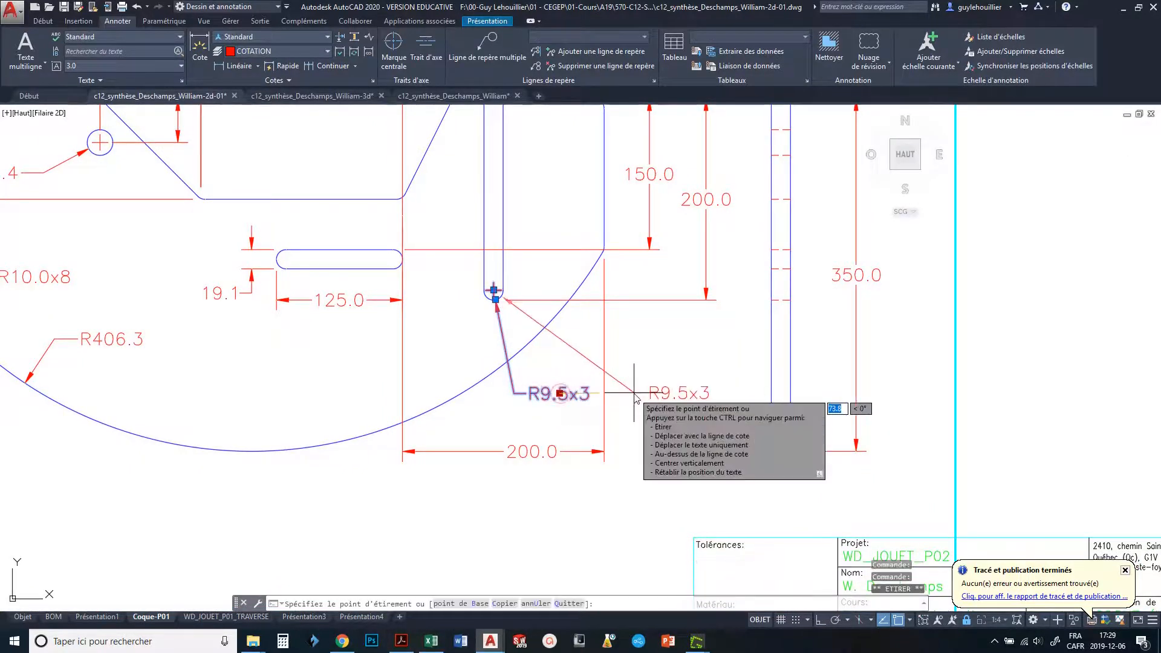
left_click(520, 394)
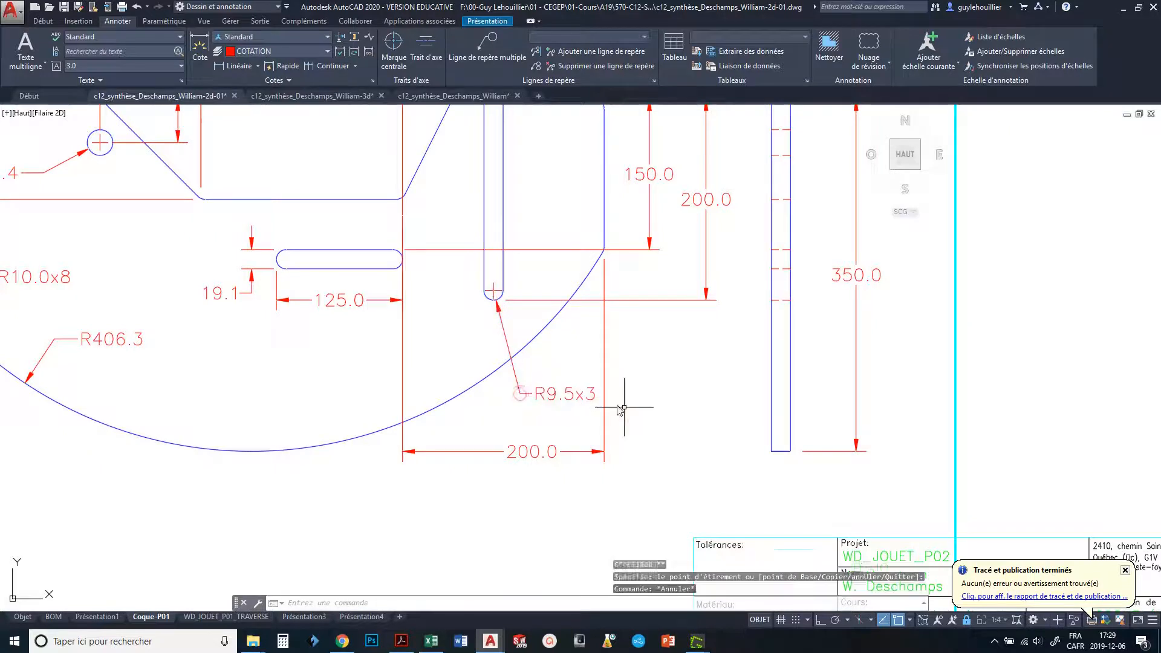
Remove the x3 suffix from the vertical slot's radius dimension text, leaving R9.5.
scroll(616, 399, "down", 4)
middle_click_drag(511, 382, 492, 304)
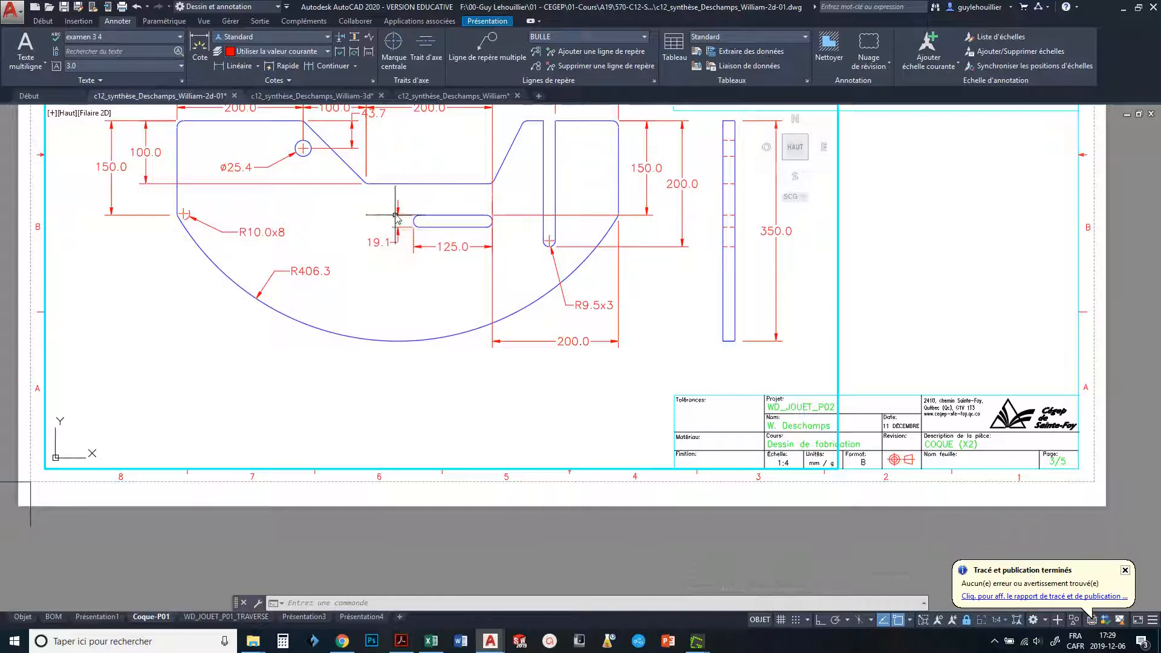
key("Escape")
key("Escape")
left_click(599, 307)
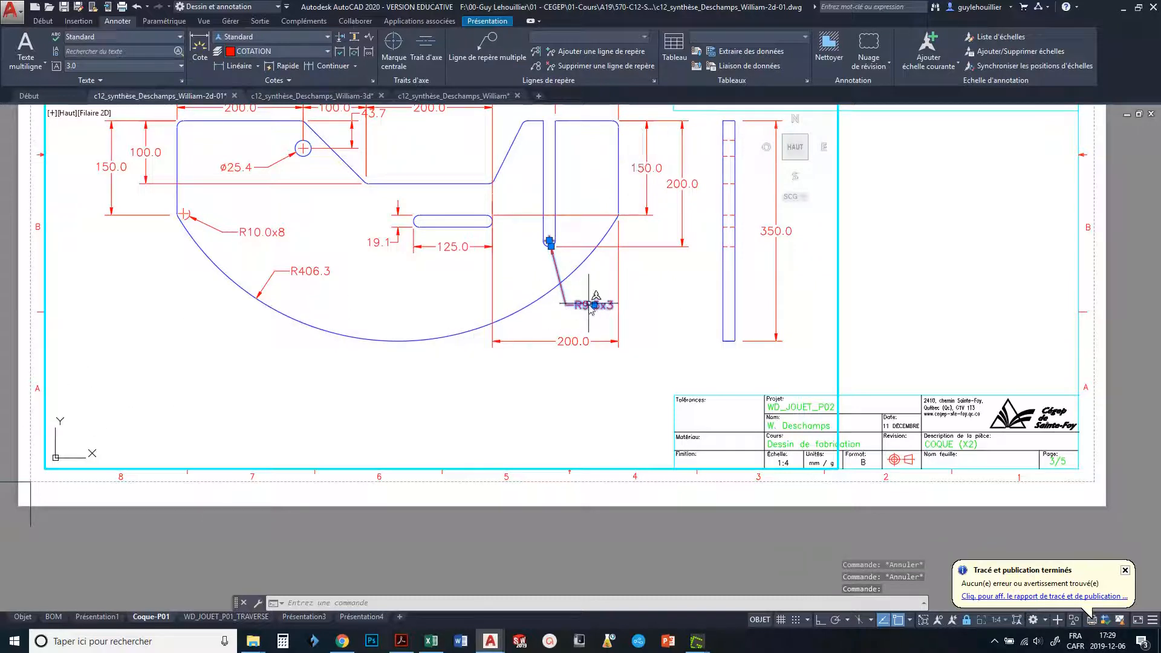
key("Escape")
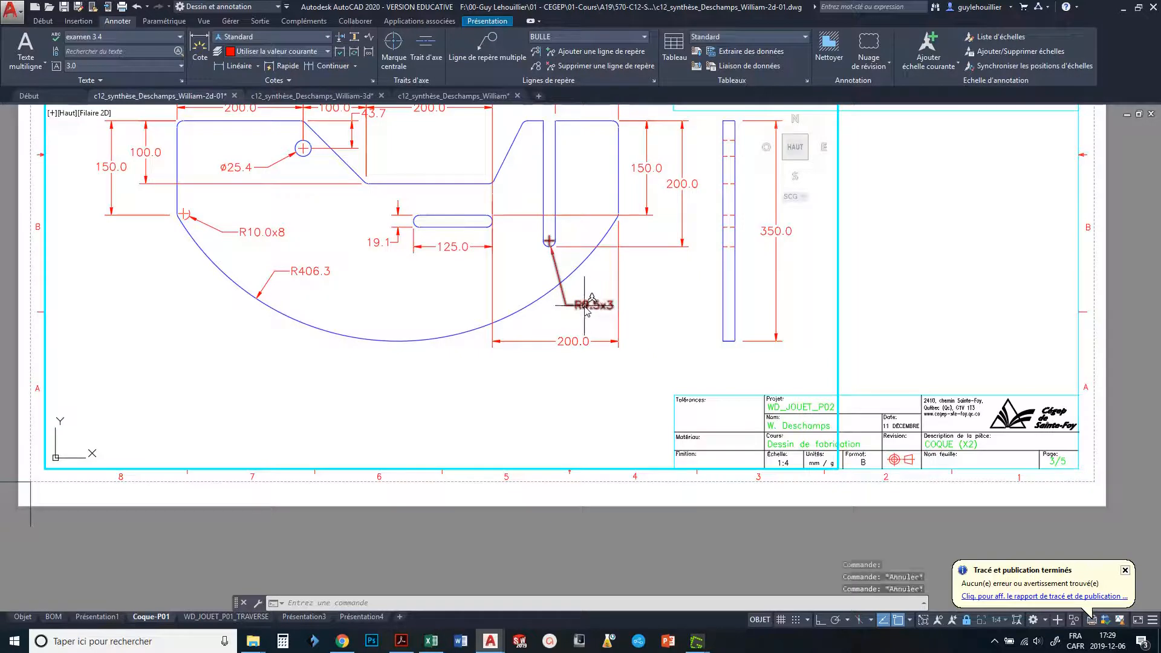
left_click(595, 306)
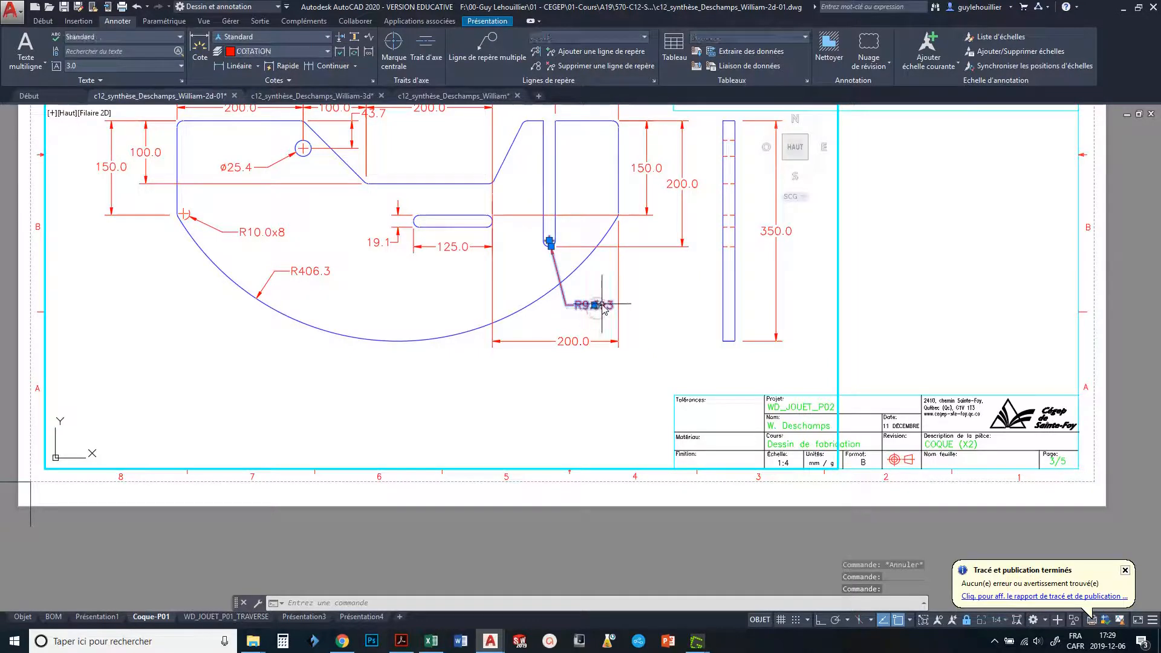
double_click(600, 305)
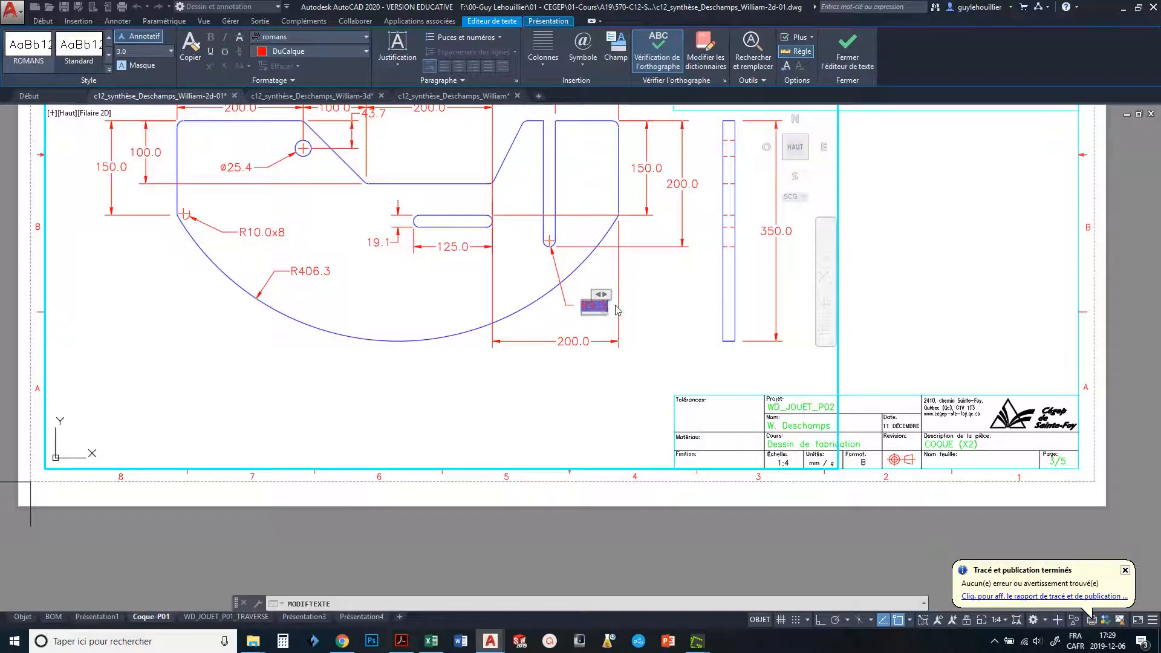
left_click(617, 310)
key("Escape")
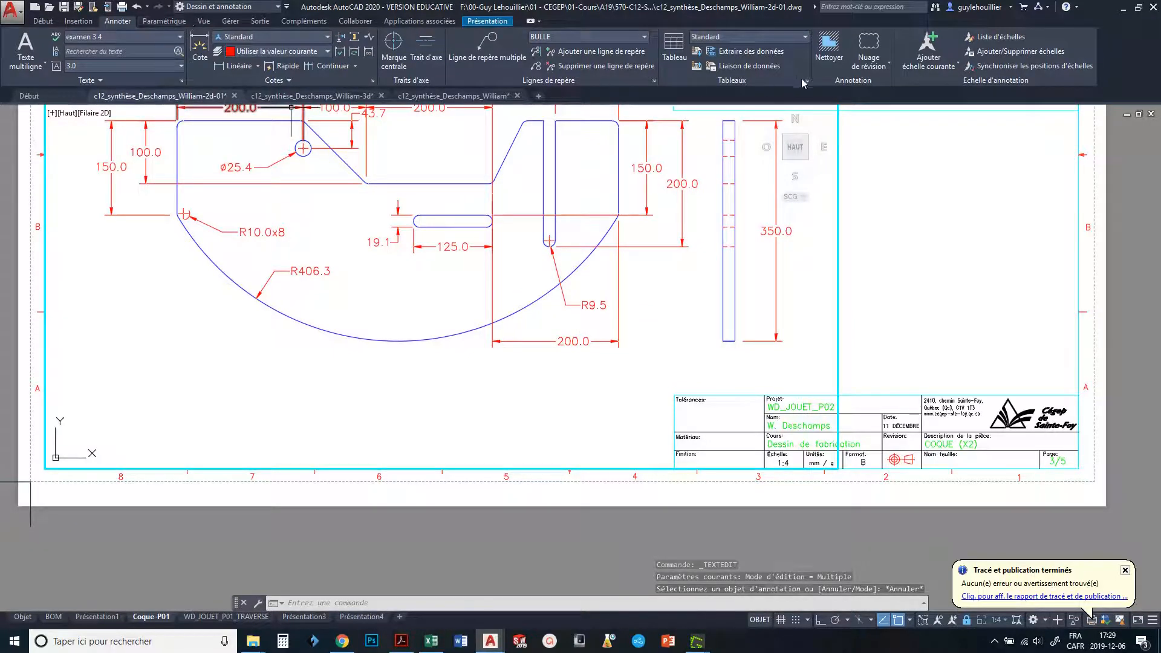
Display the Properties palette for the drawing.
type("PROP")
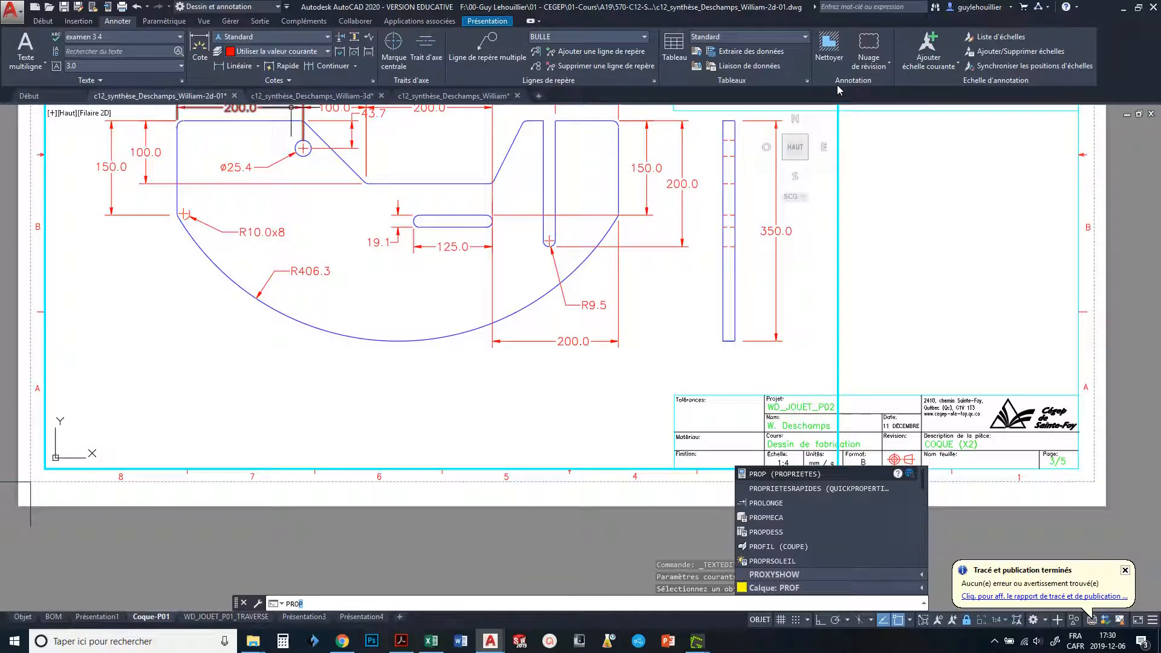
left_click(772, 475)
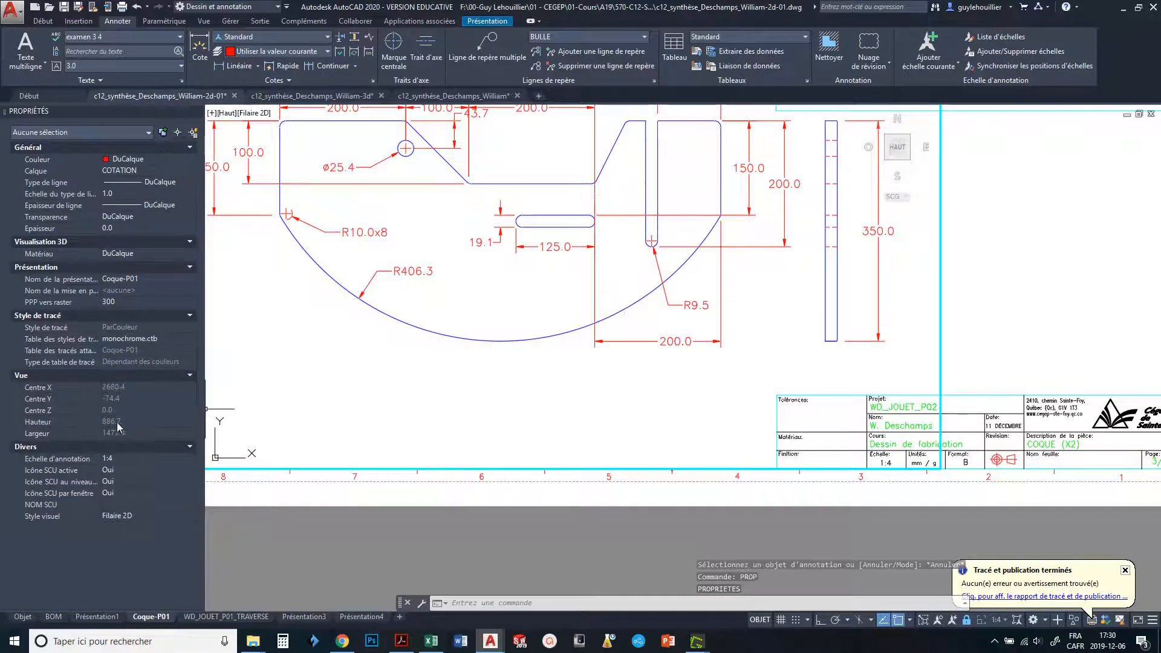
scroll(718, 378, "up", 3)
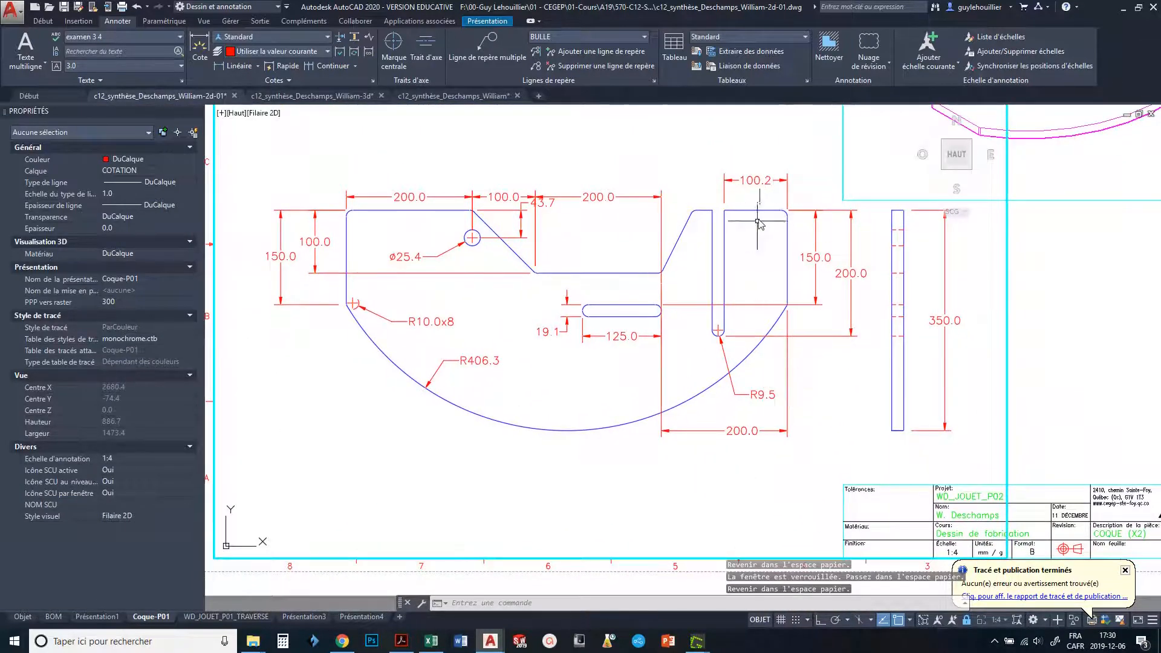
middle_click_drag(743, 222, 725, 224)
scroll(724, 222, "up", 3)
middle_click_drag(640, 269, 650, 373)
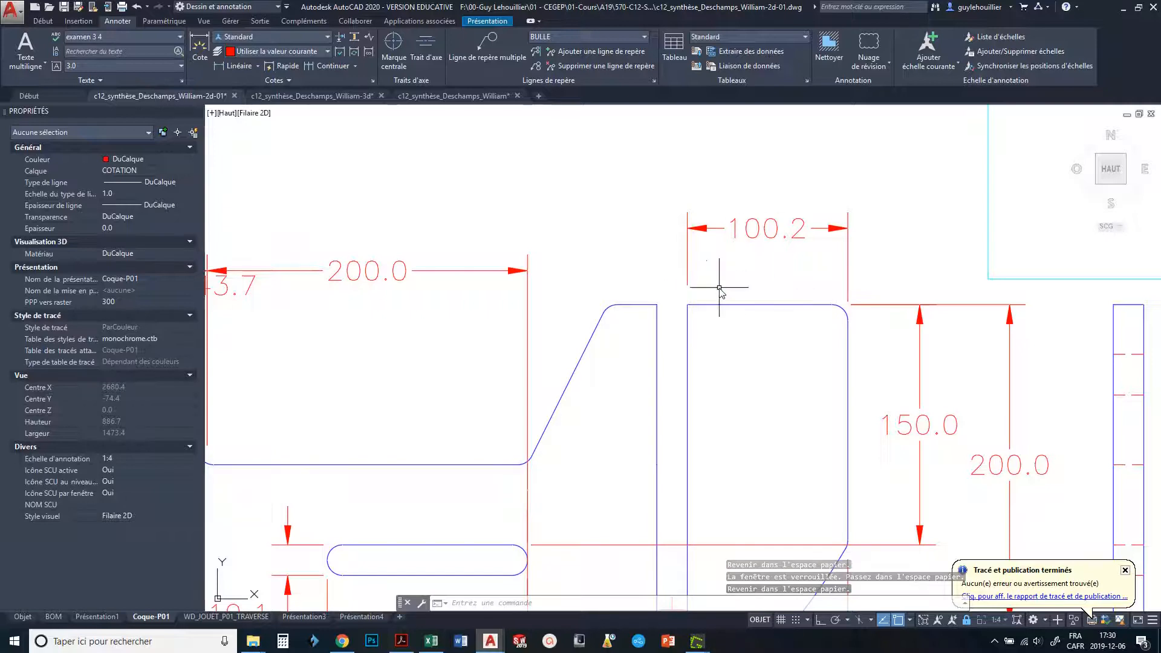
middle_click_drag(720, 293, 665, 351)
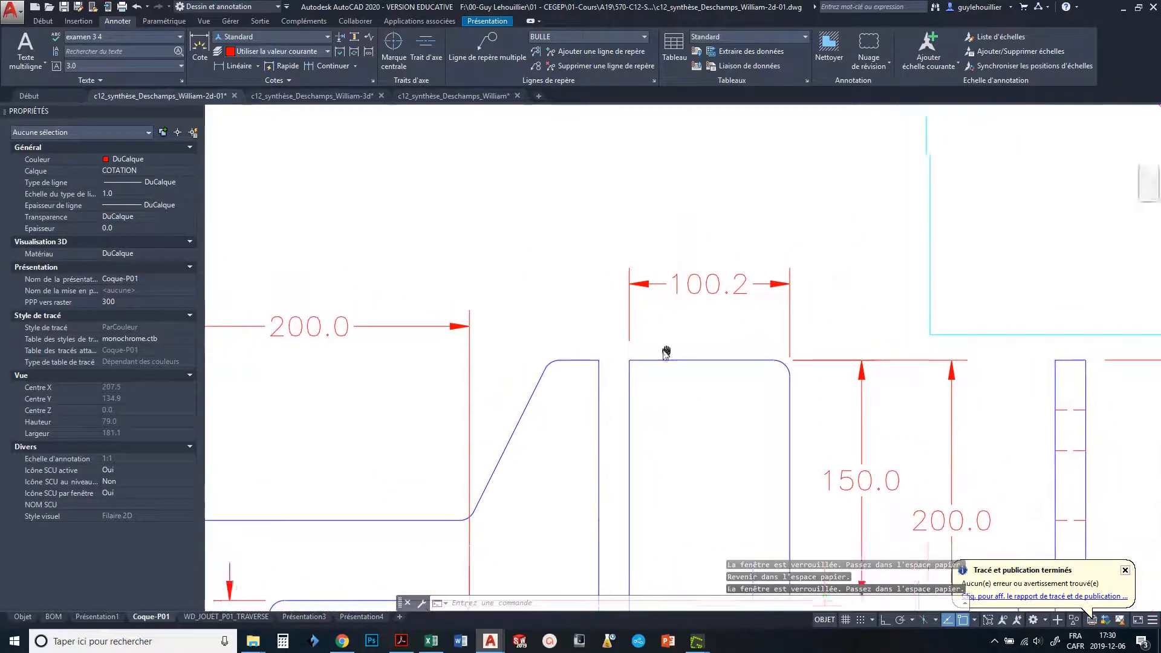
left_click(234, 64)
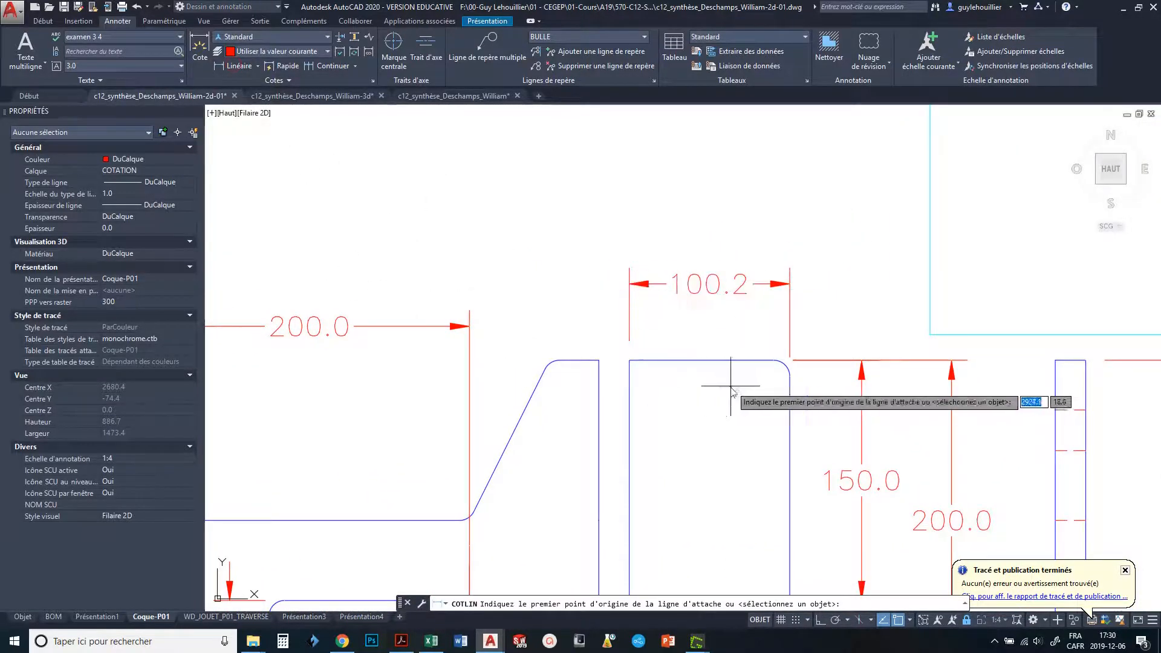
left_click(793, 385)
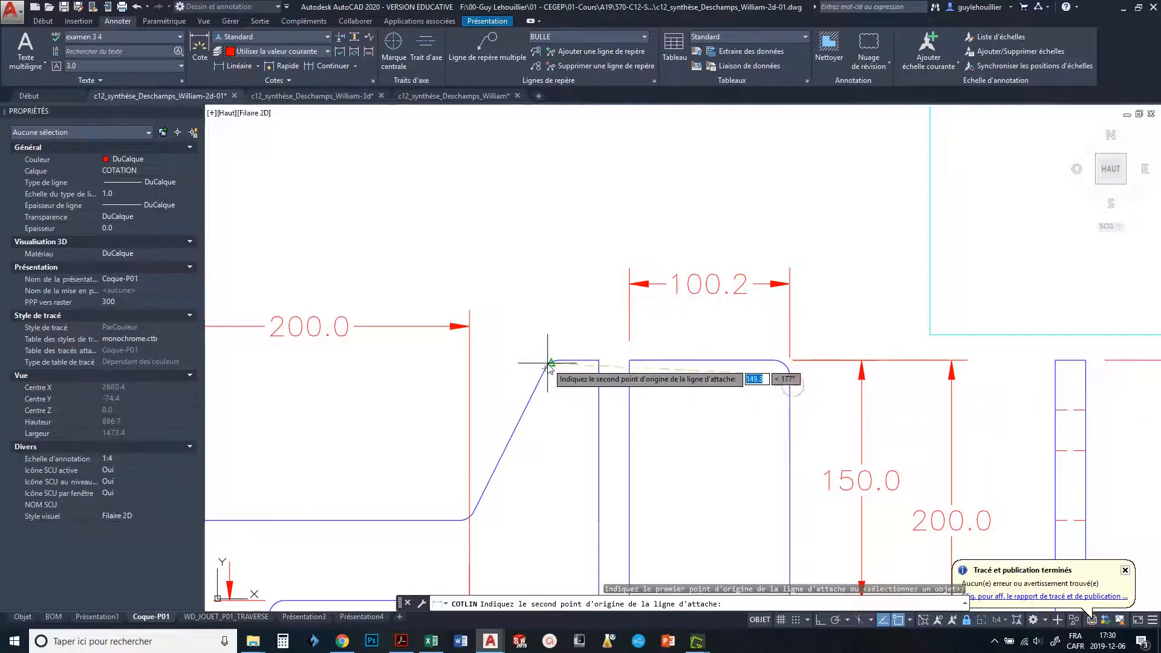
scroll(550, 358, "up", 3)
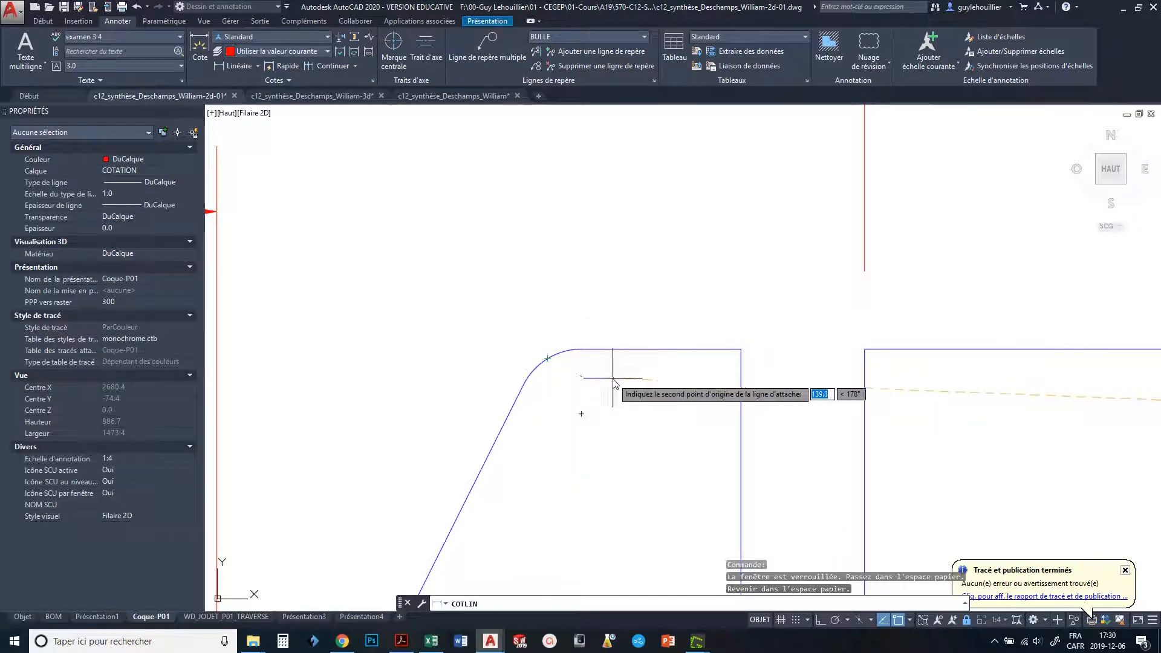
key("Escape")
key("Escape")
key("Escape")
Draw a short line on the COTATION layer extending the slanted edge upward from the lower end of the rounded corner beside the vertical slot.
middle_click_drag(614, 376, 594, 306)
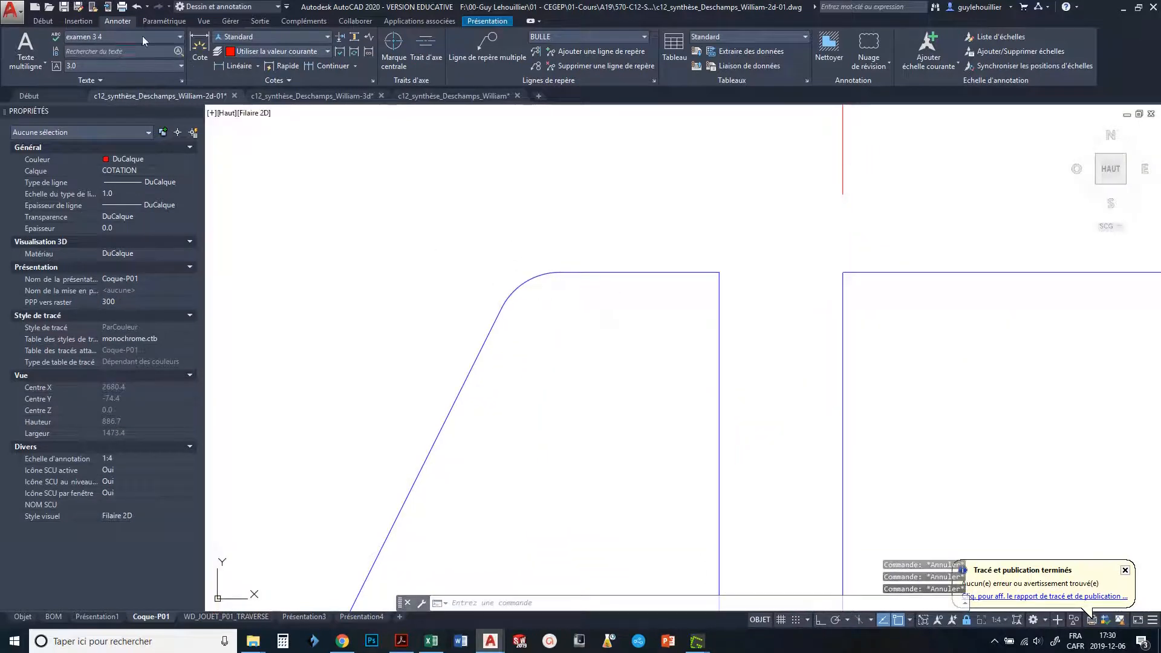
left_click(54, 23)
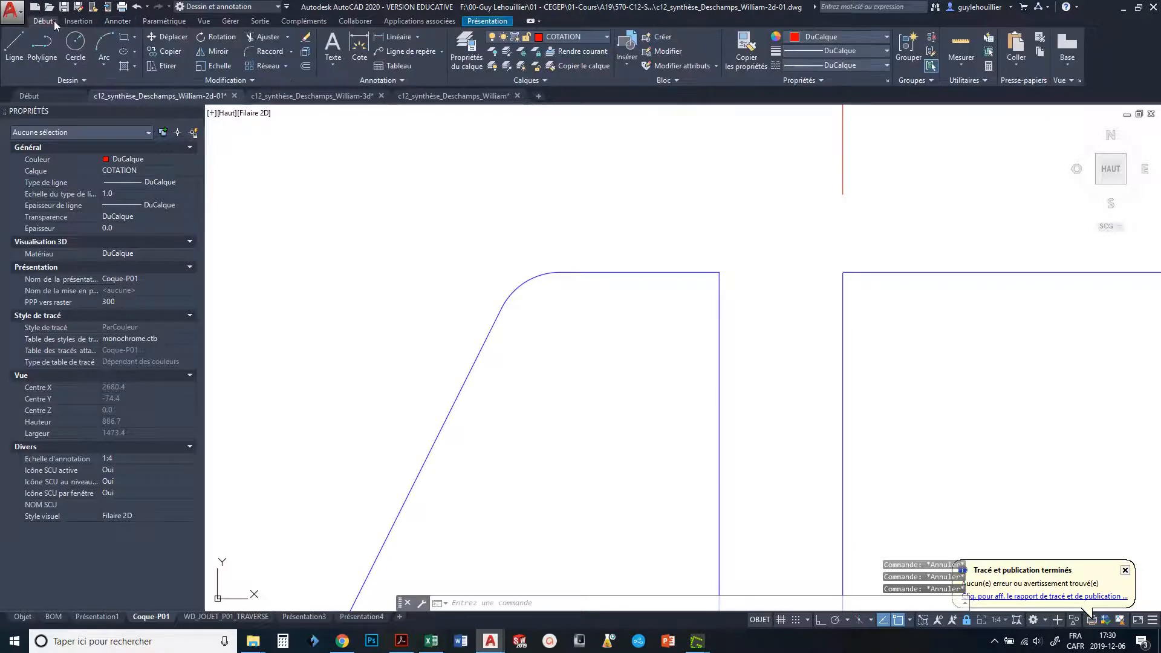
left_click(15, 44)
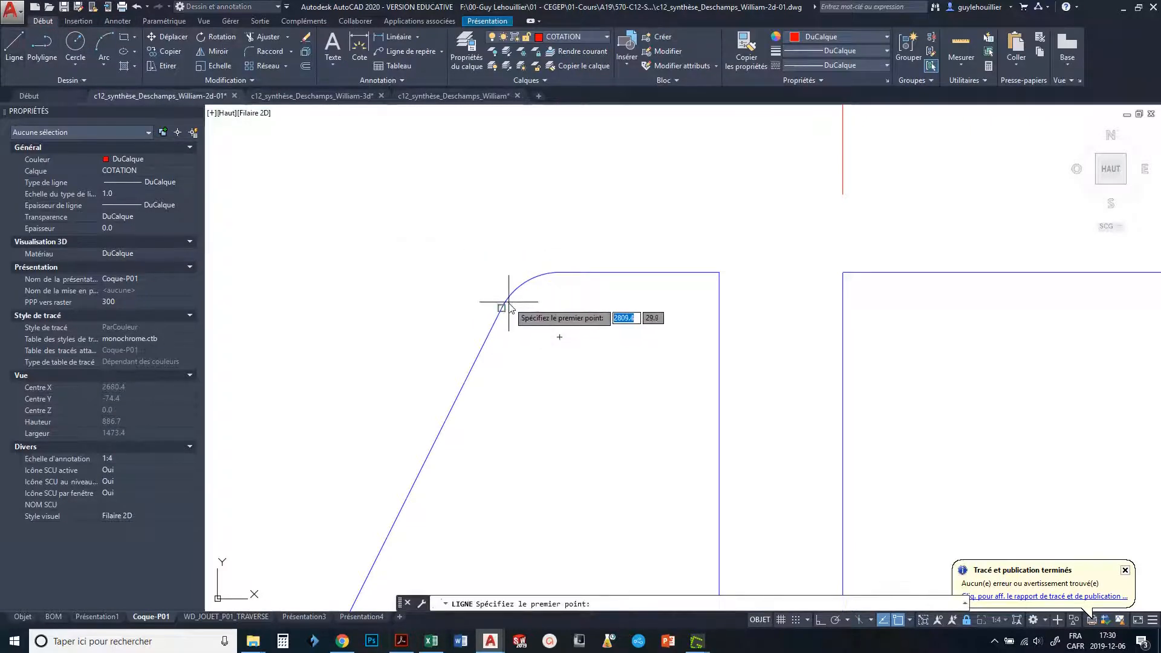
left_click(502, 307)
left_click(549, 210)
key("Escape")
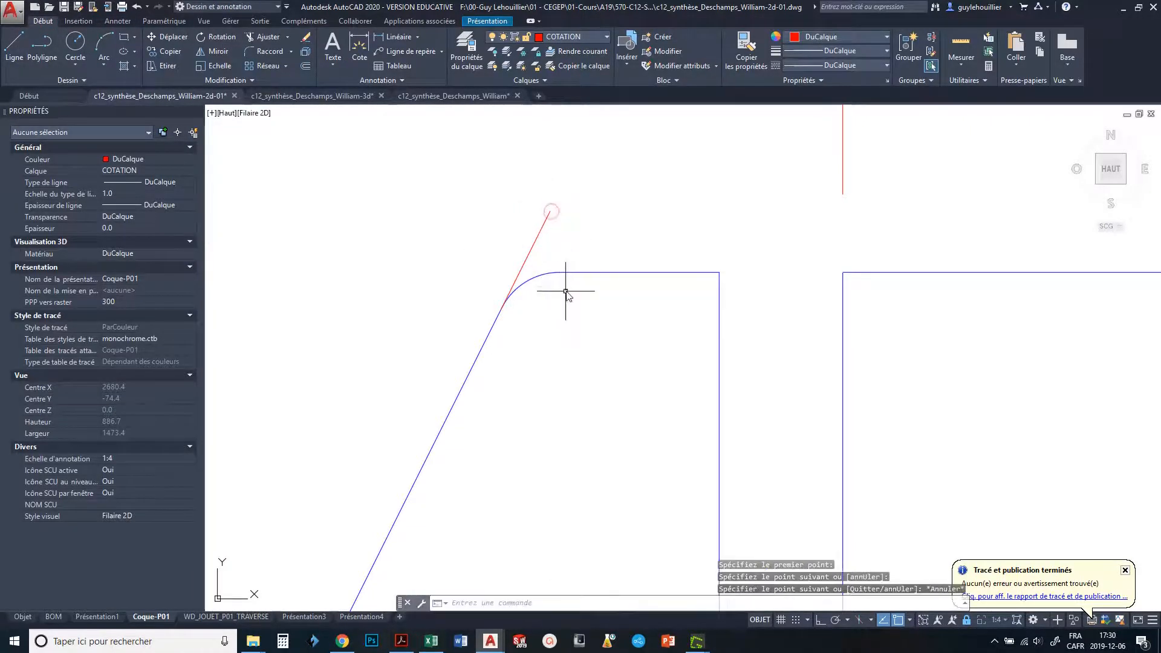
Draw a horizontal line extending the top edge leftward from the upper end of that rounded corner, crossing the slanted extension line.
right_click(555, 277)
left_click(567, 280)
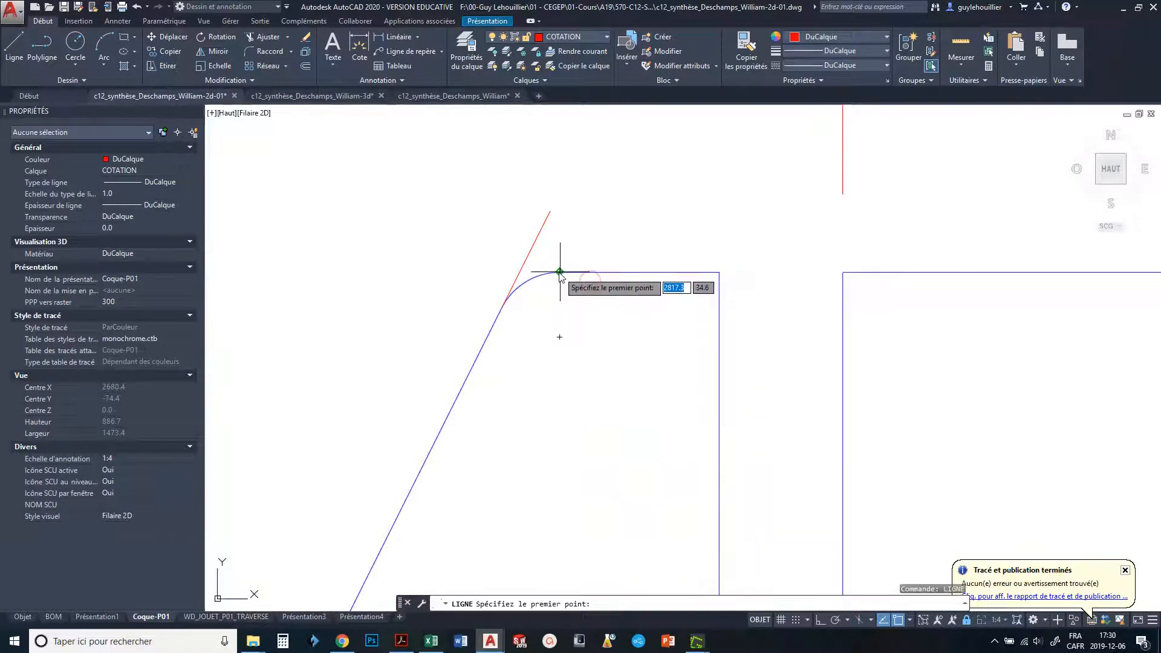
left_click(559, 273)
left_click(464, 273)
key("Escape")
key("Escape")
key("Escape")
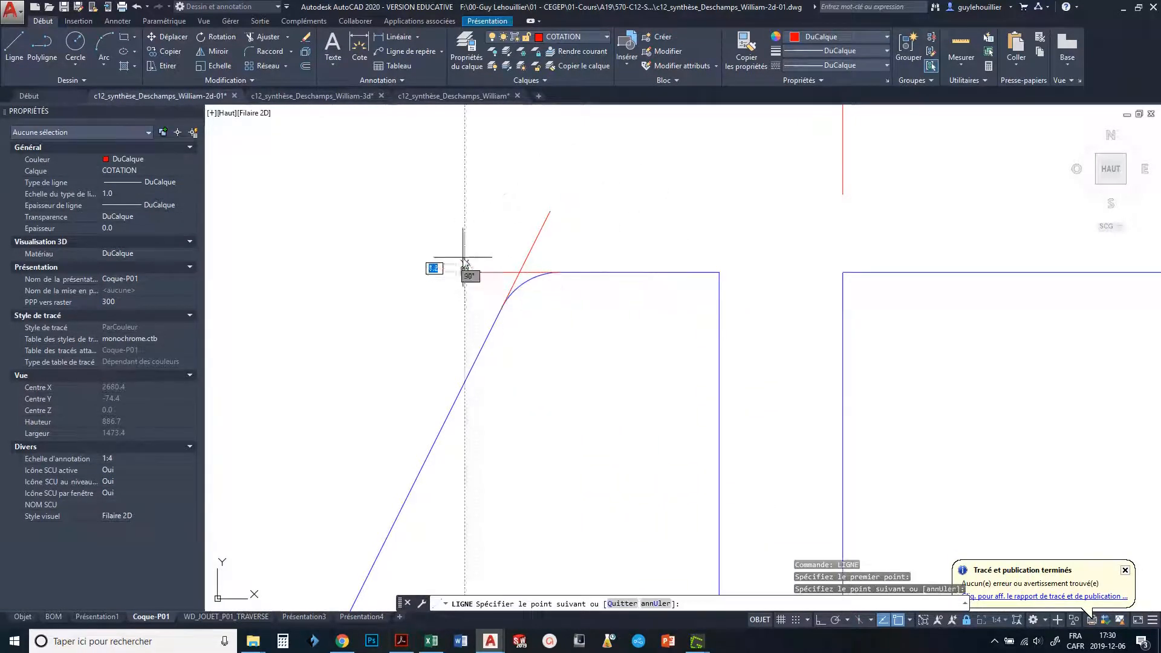
Join the two extension lines into a sharp corner with a radius 0 Fillet, keeping the left and upper portions beyond their intersection.
left_click(266, 55)
type("r")
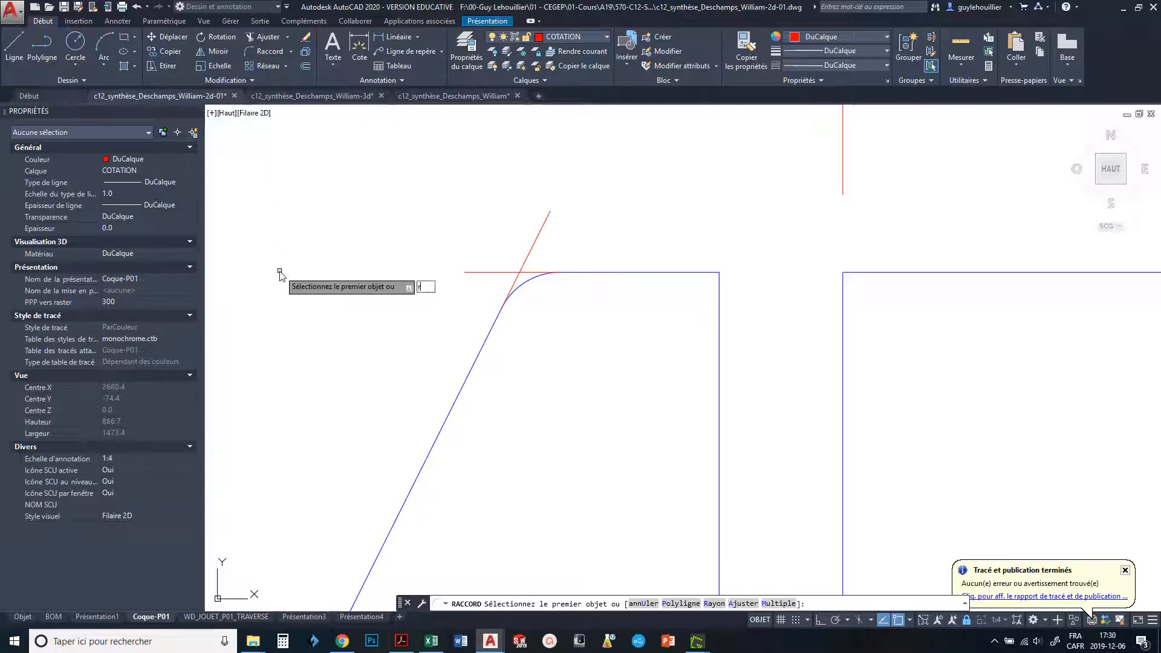
key("Return")
type("0")
key("Return")
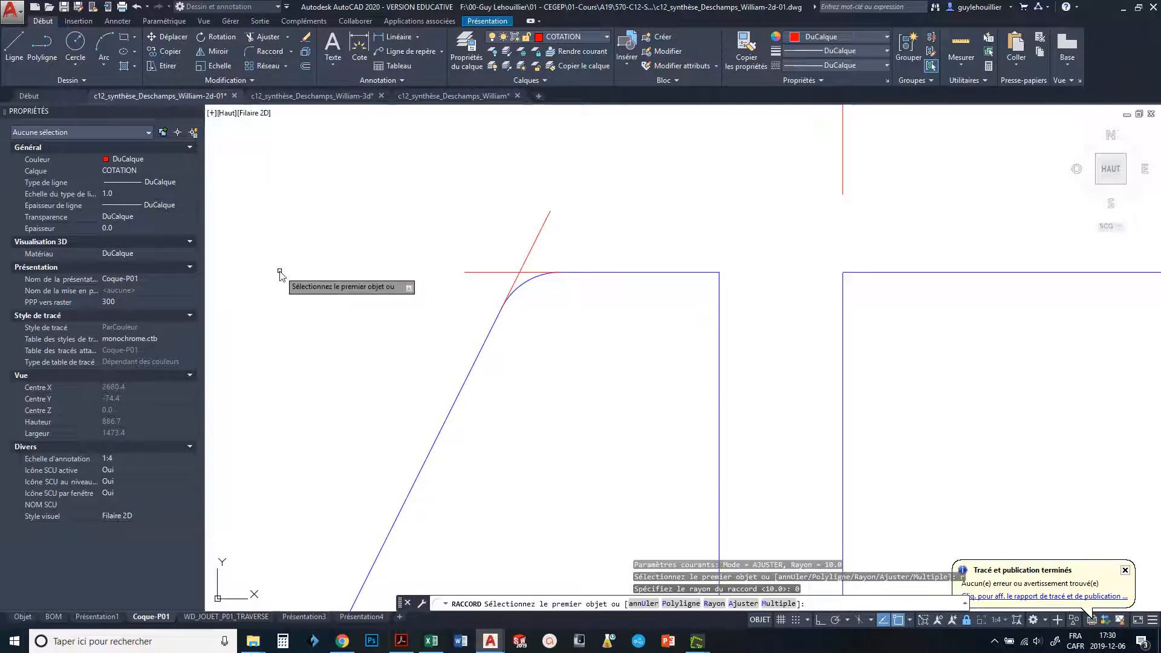
left_click(506, 273)
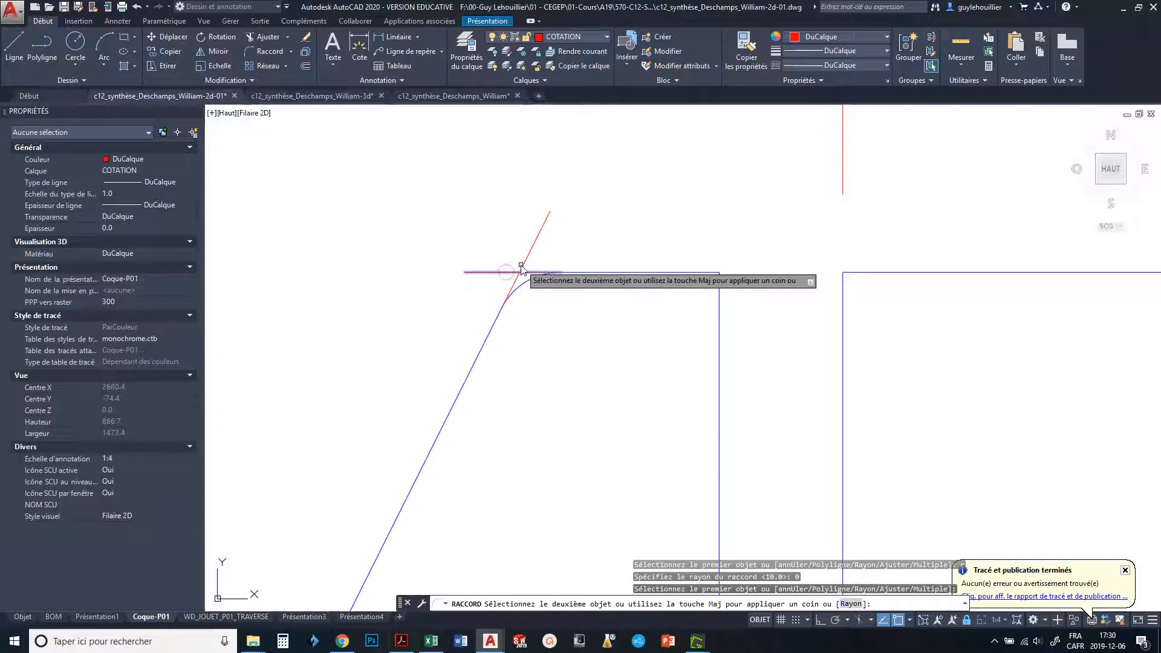
left_click(523, 263)
key("Escape")
key("Escape")
Add a horizontal linear dimension from the hull's right edge to the extension lines' corner, placed above the 100.2 mm dimension.
scroll(575, 331, "down", 6)
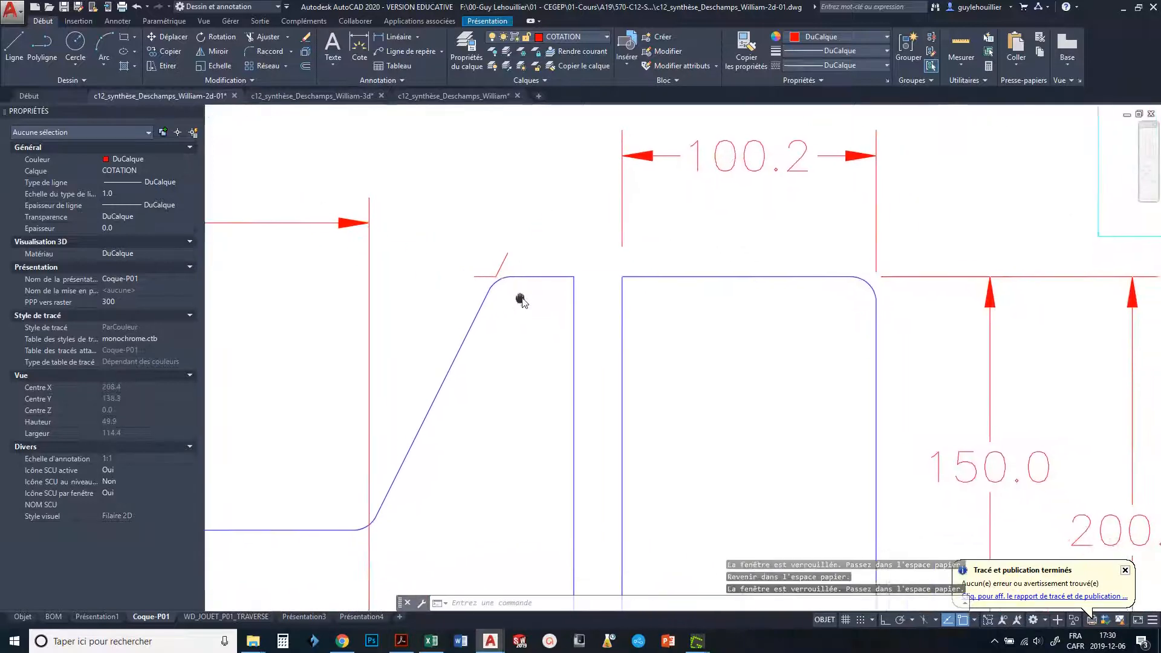
middle_click_drag(523, 321, 504, 319)
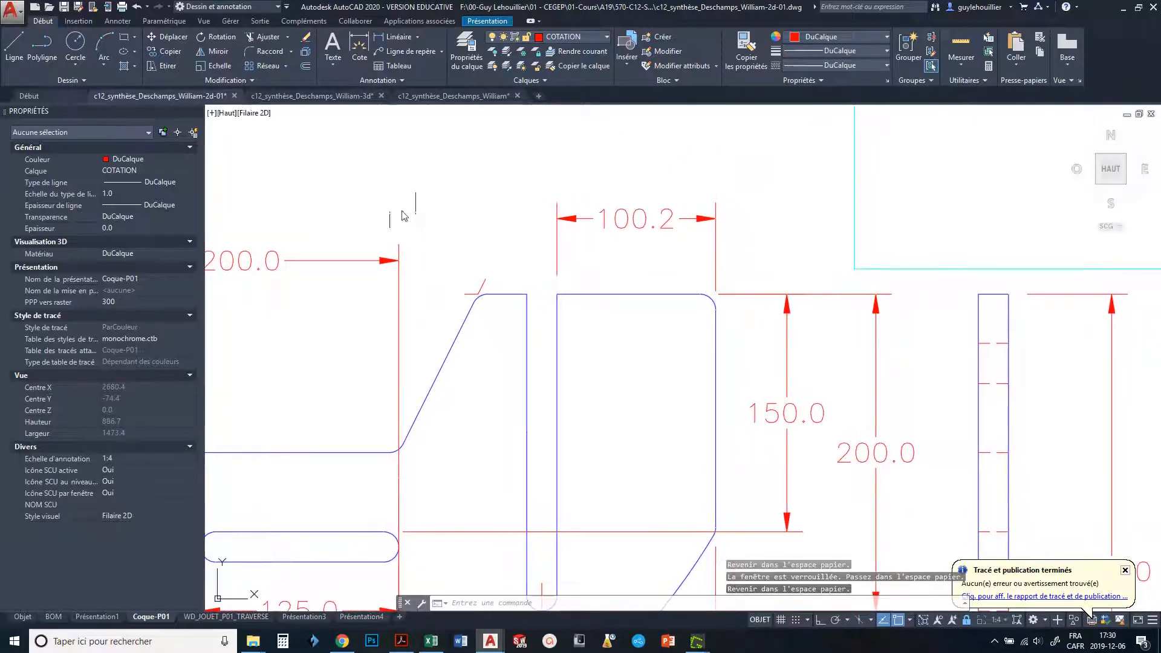
key("Escape")
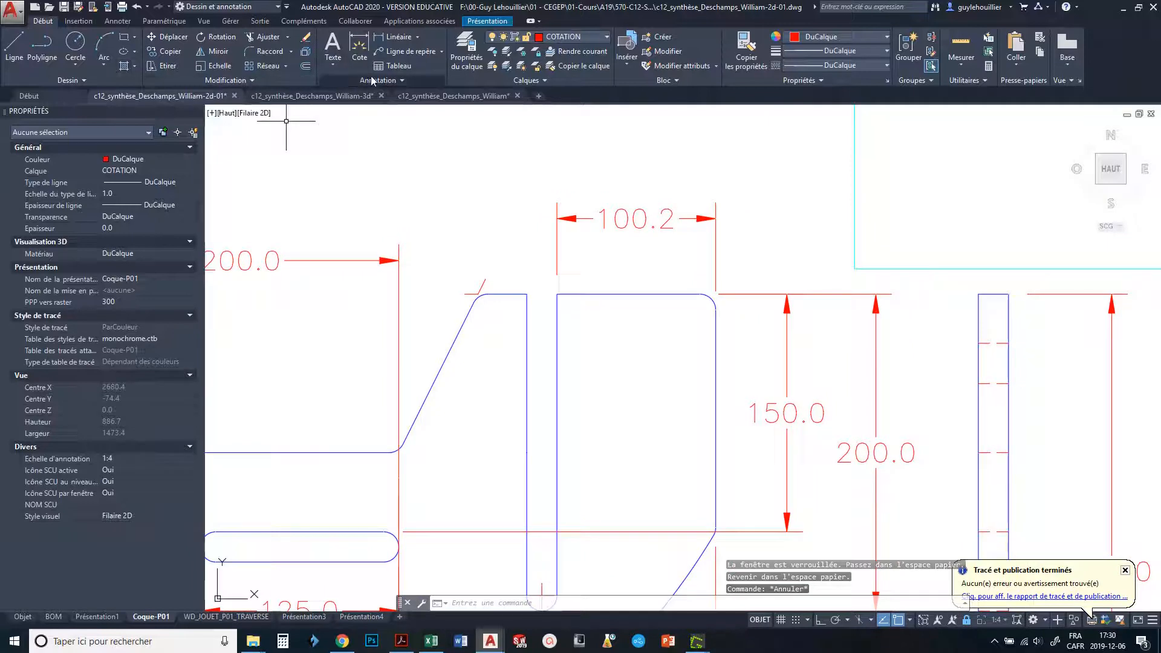
left_click(397, 39)
left_click(715, 313)
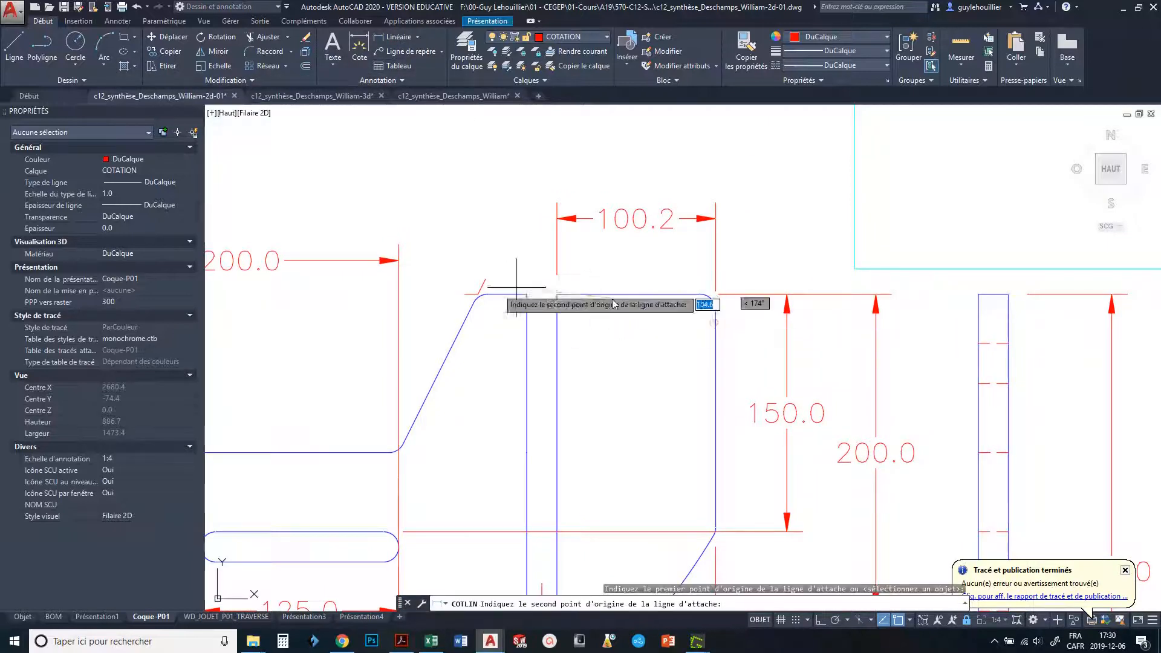
left_click(477, 294)
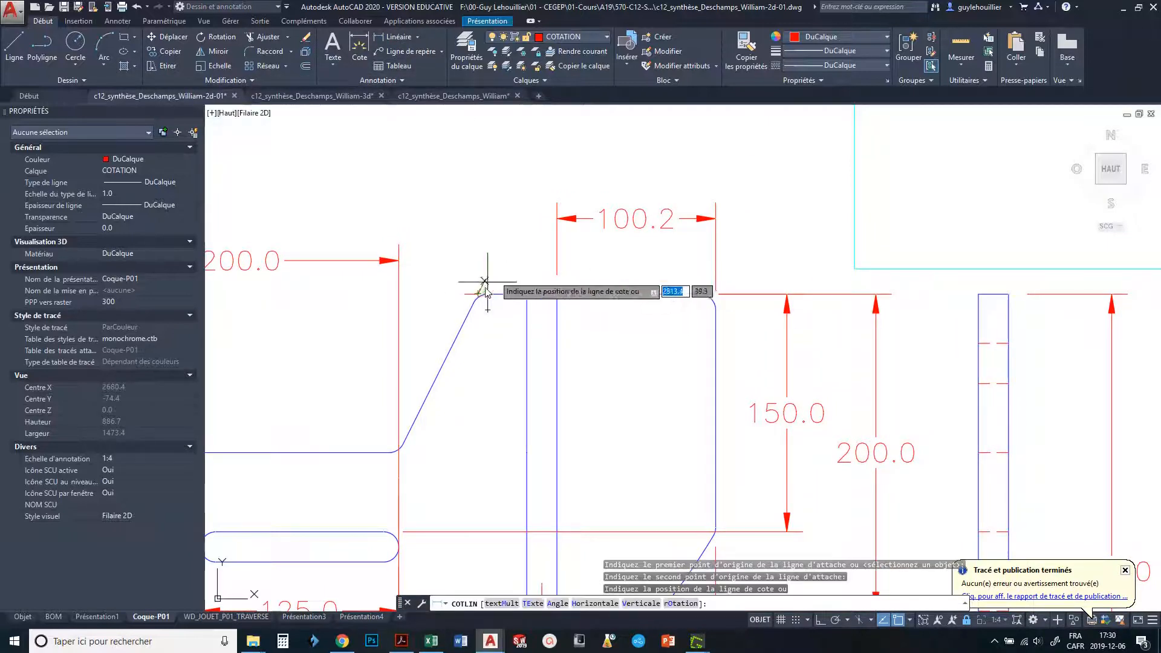
left_click(619, 171)
mouse_move(534, 310)
middle_mouse_down()
mouse_move(539, 324)
mouse_move(625, 324)
mouse_move(666, 272)
middle_mouse_up()
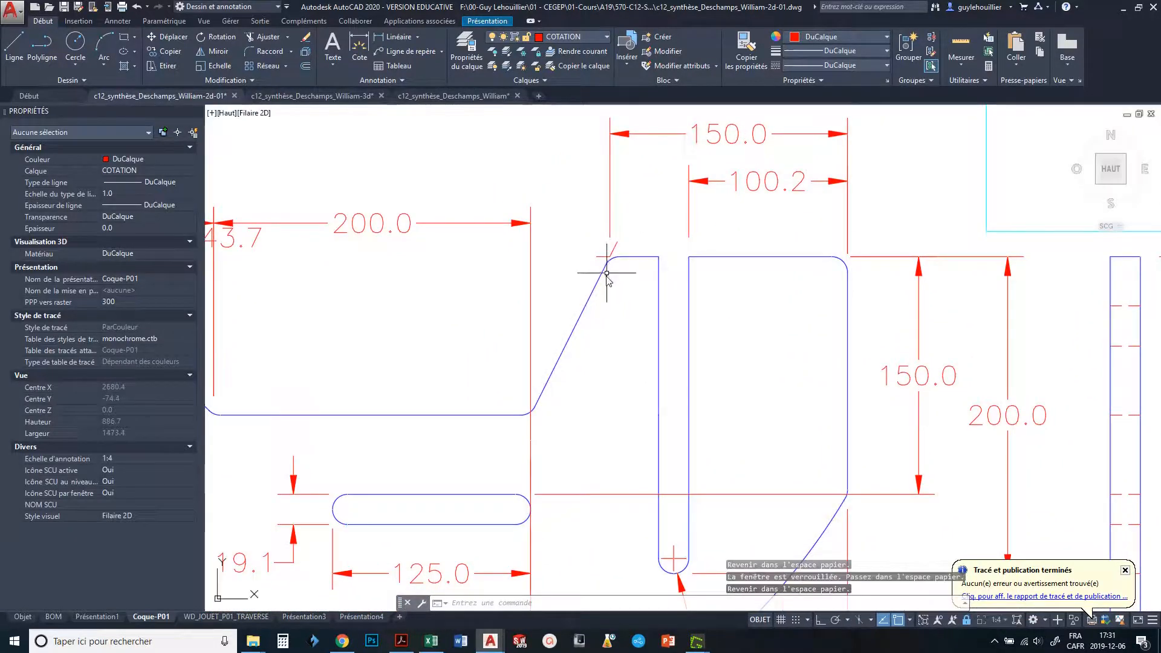
Select the 200 mm dimension below the hull's arc.
scroll(575, 384, "down", 3)
scroll(584, 310, "down", 4)
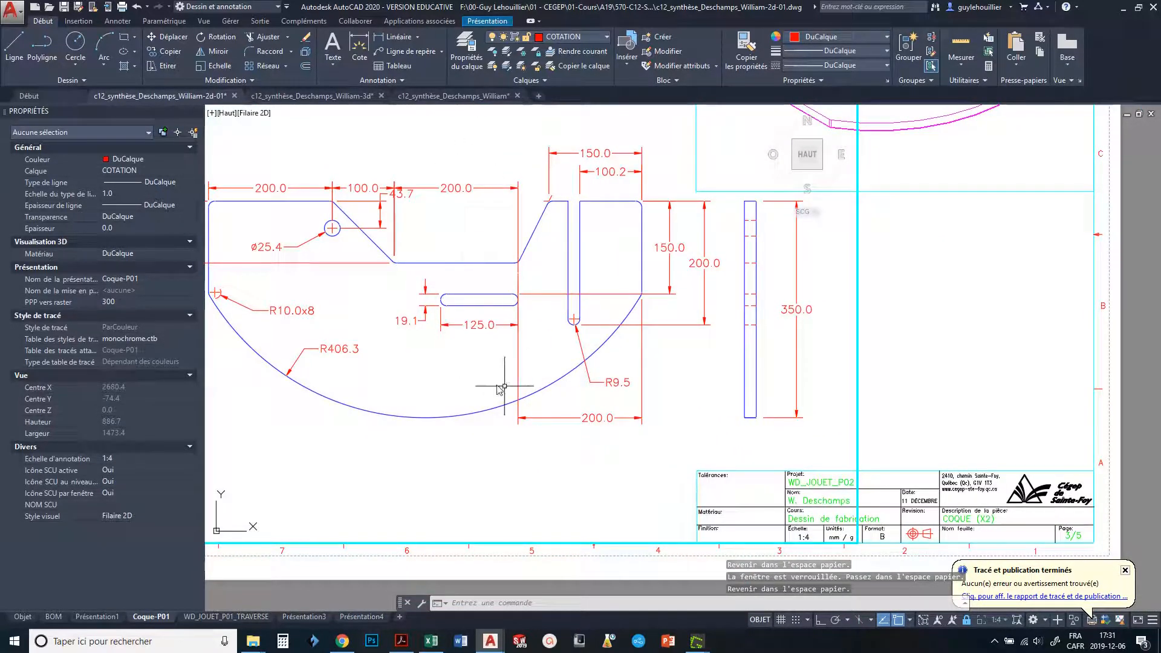
left_click(597, 417)
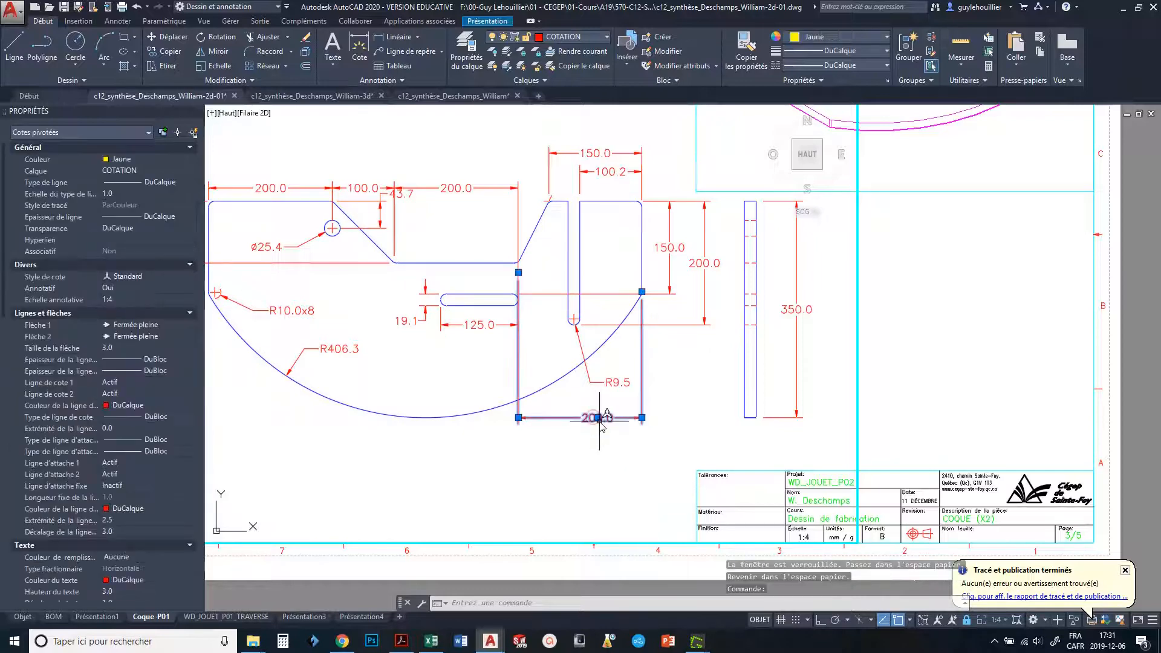
Reposition the text of the 200 mm dimension below the part so it sits centred between its arrows.
left_click(598, 418)
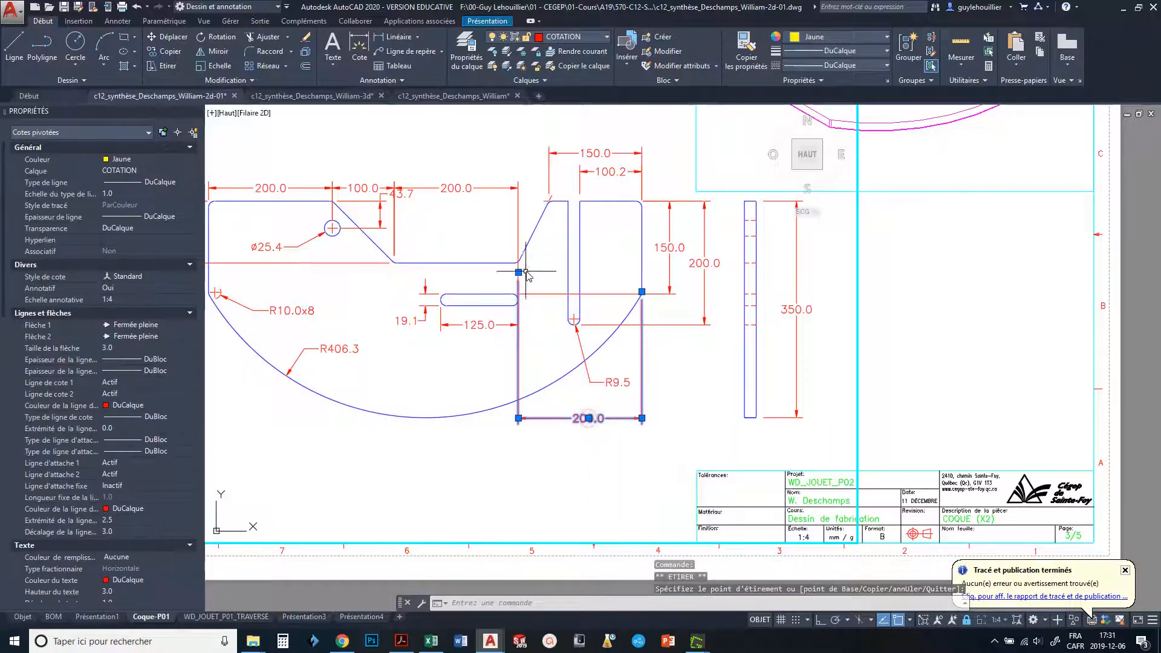
key("Escape")
key("Escape")
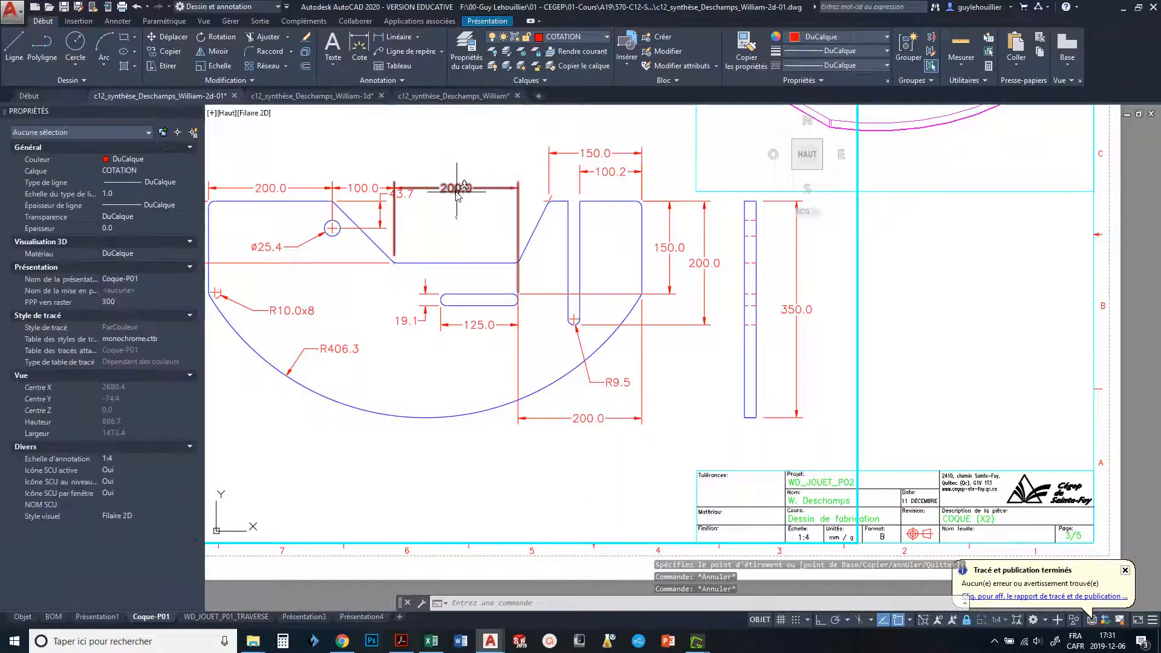
Delete the 200 mm horizontal dimension above the notch's flat bottom edge.
left_click(456, 188)
mouse_move(456, 191)
key("Escape")
key("Escape")
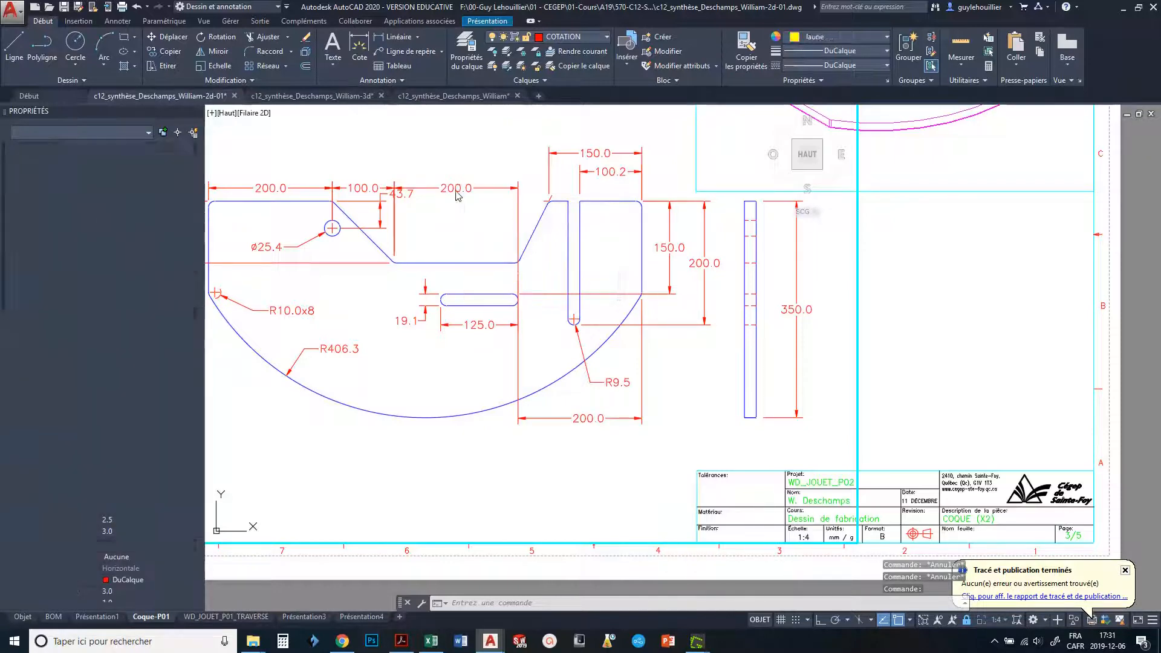
left_click(519, 213)
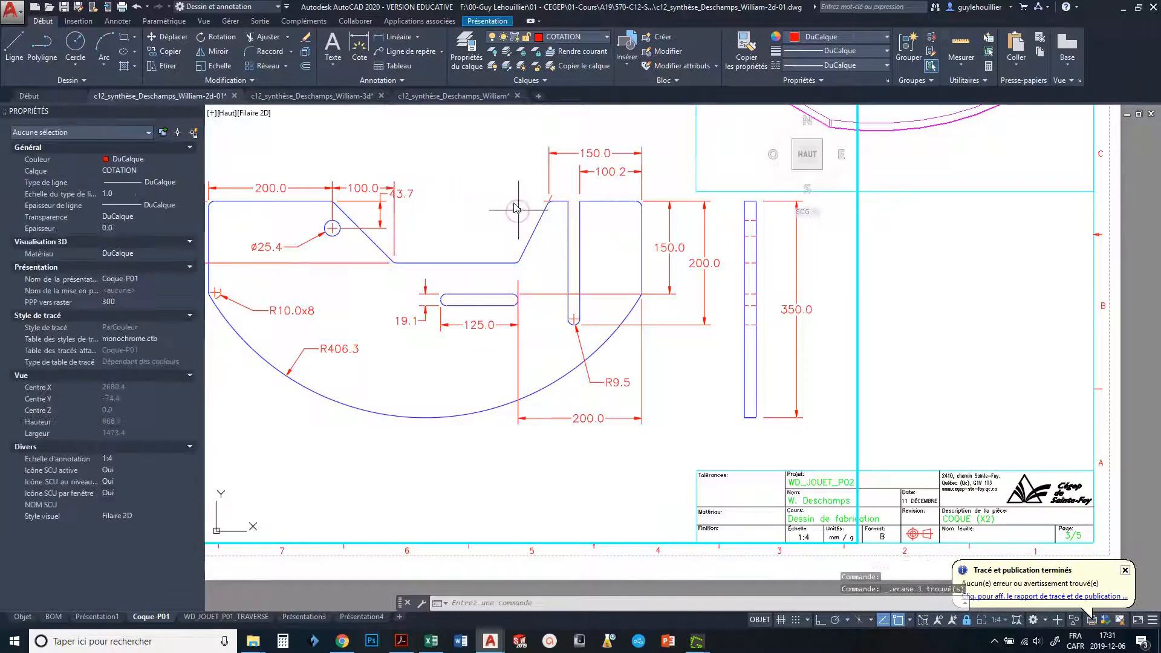
Add an angular dimension between the notch's right slanted edge and the part's top edge, placed inside the notch.
scroll(562, 206, "up", 5)
double_click(527, 277)
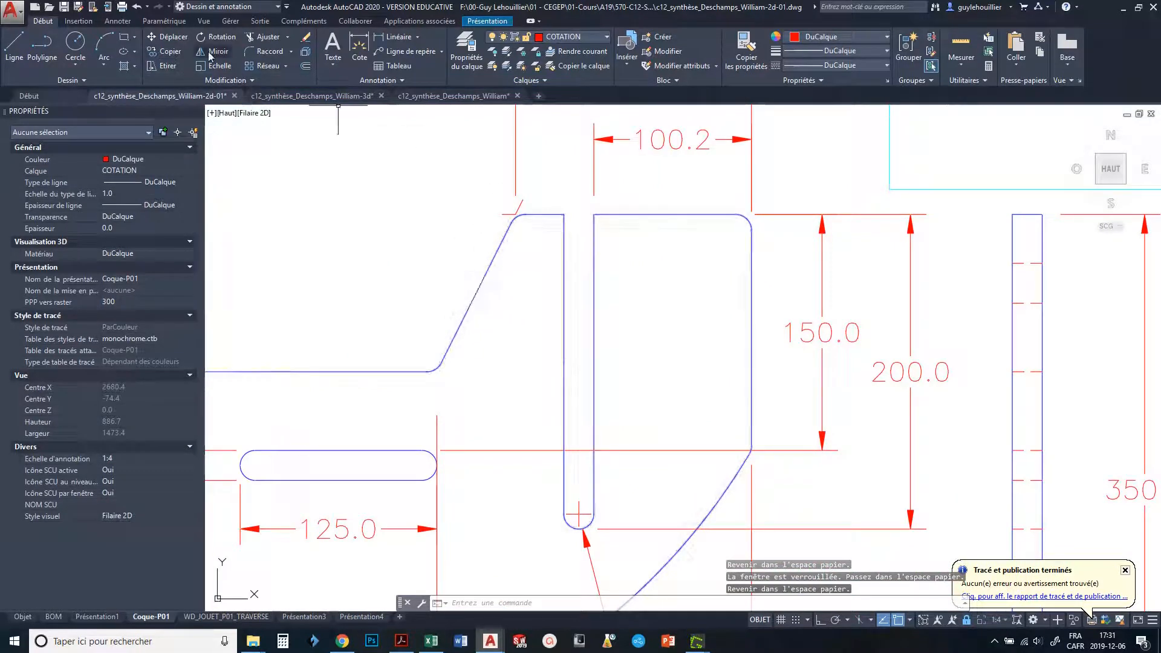
left_click(417, 37)
left_click(417, 37)
left_click(118, 21)
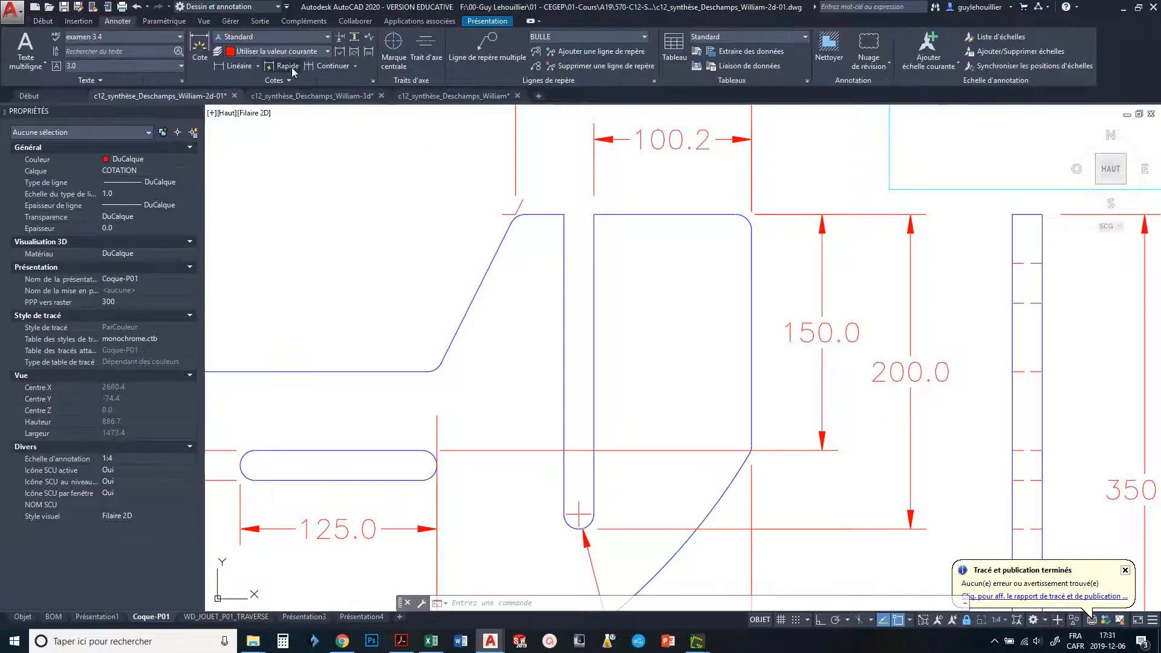
left_click(257, 67)
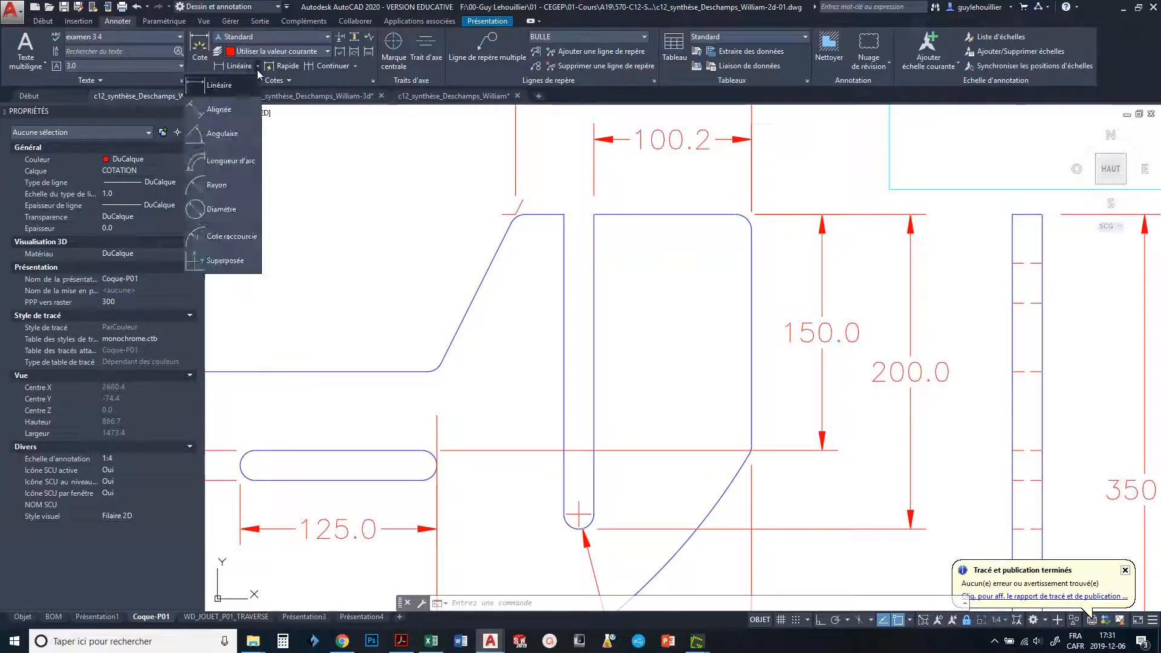
left_click(221, 134)
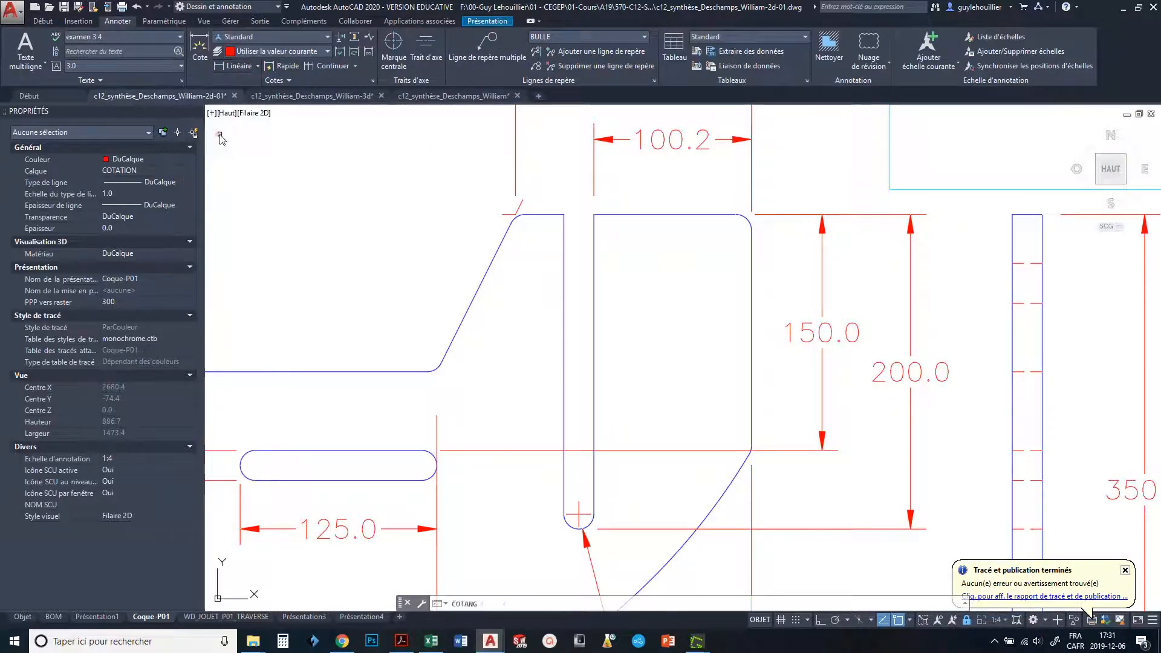
left_click(504, 229)
left_click(524, 216)
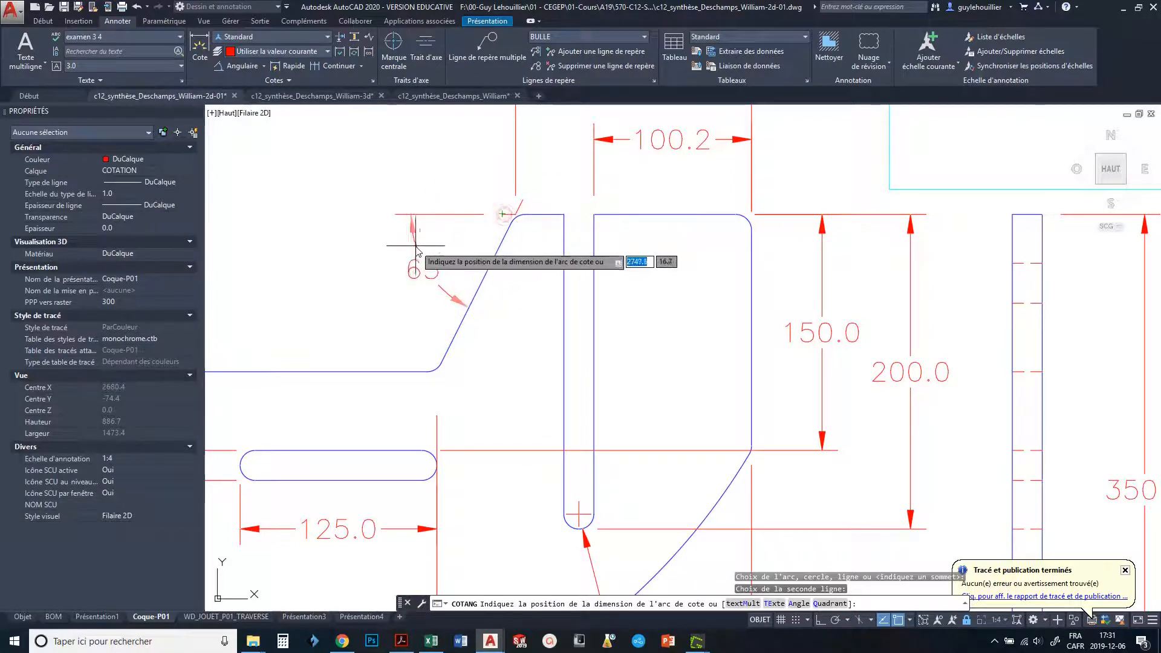
left_click(429, 257)
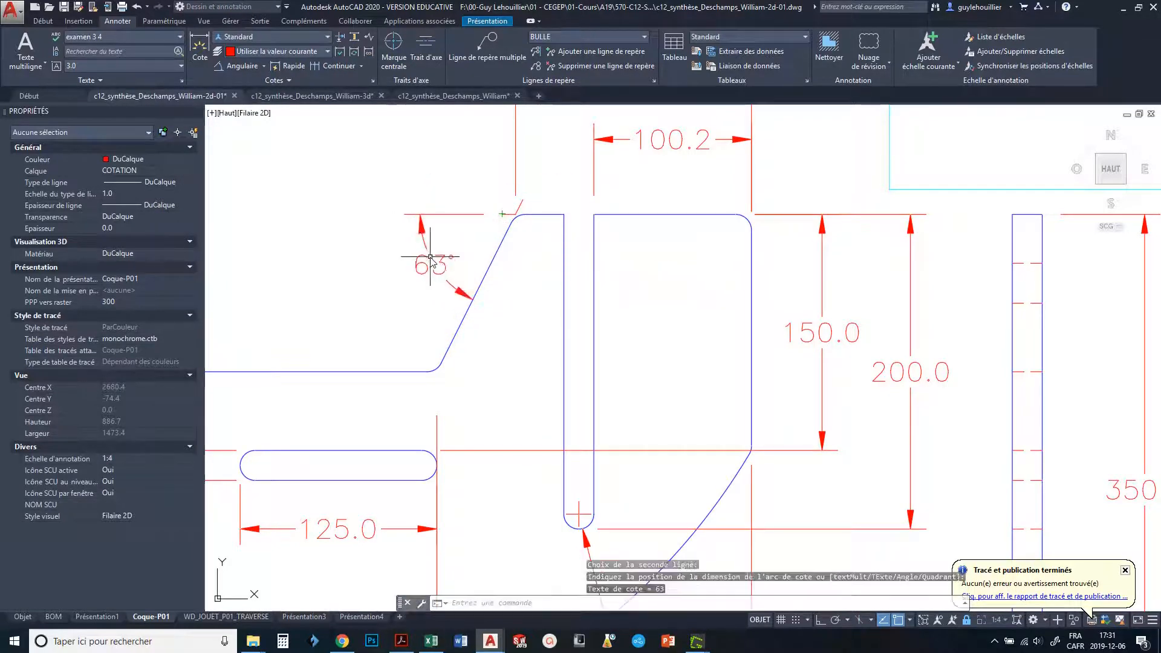
Move the vertical 100 mm notch depth dimension from outside the part's left edge to inside the notch.
scroll(503, 317, "down", 3)
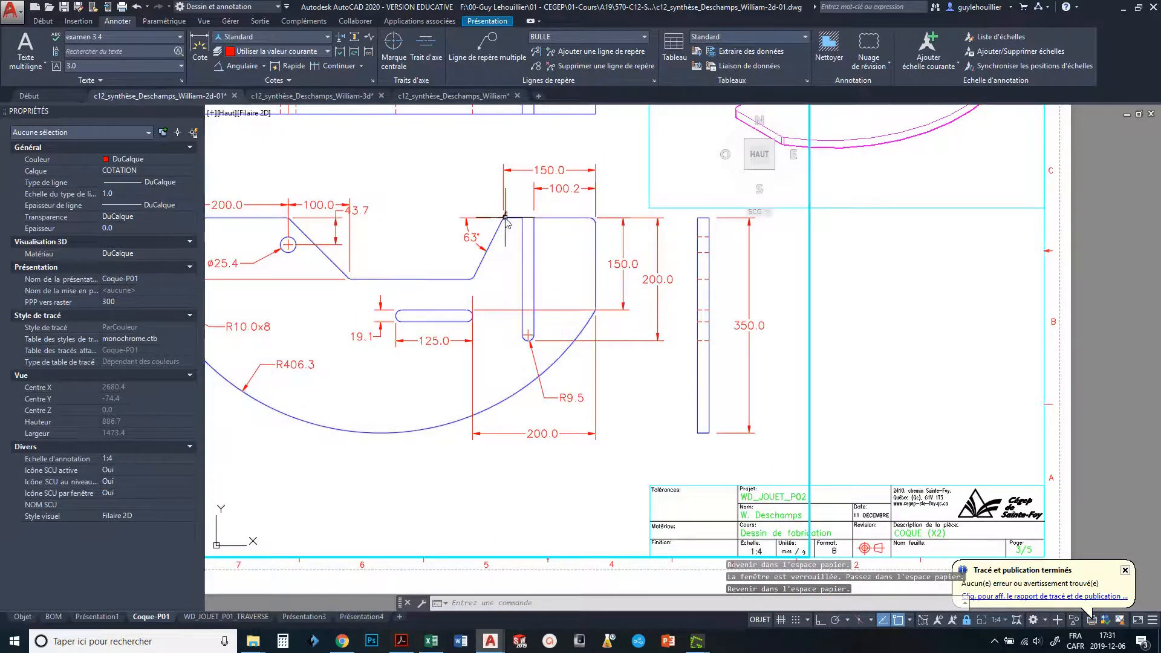
mouse_move(503, 337)
middle_mouse_down()
mouse_move(575, 360)
mouse_move(584, 378)
middle_mouse_up()
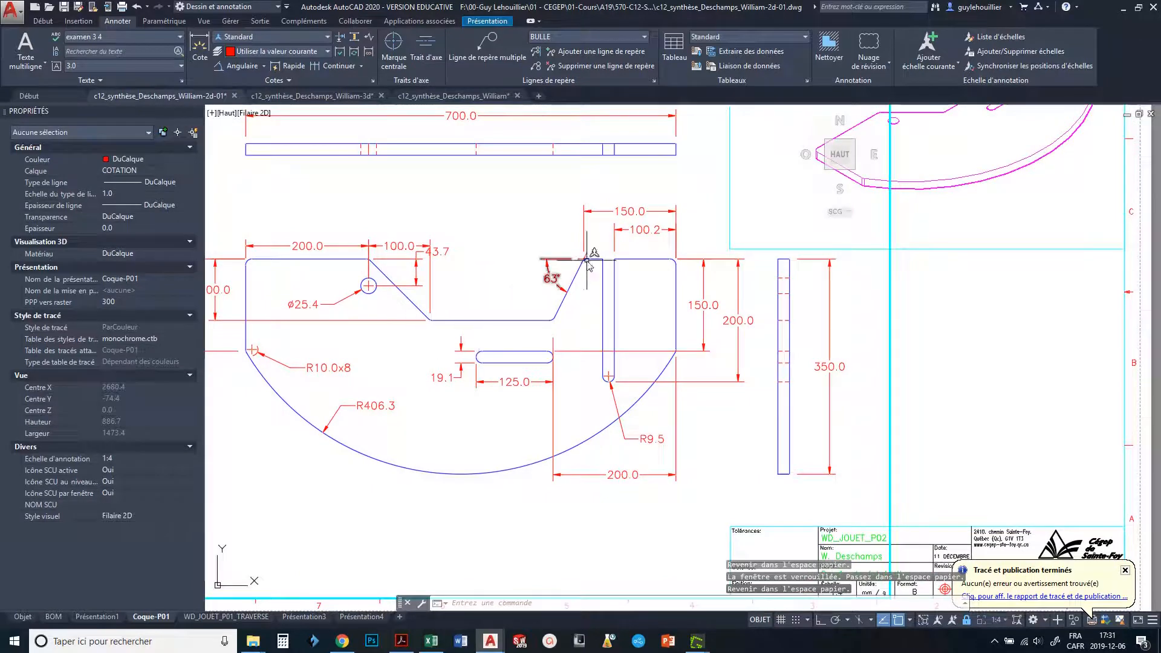
mouse_move(253, 312)
middle_mouse_down()
mouse_move(368, 322)
mouse_move(349, 313)
middle_mouse_up()
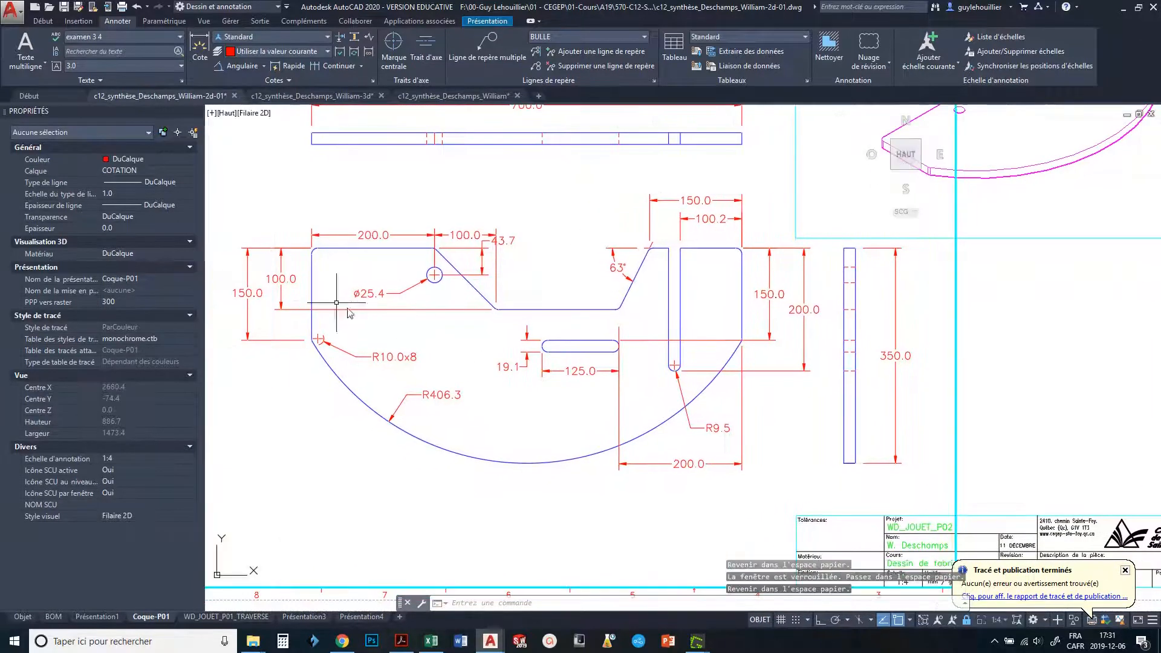
key("Escape")
key("Escape")
left_click(281, 278)
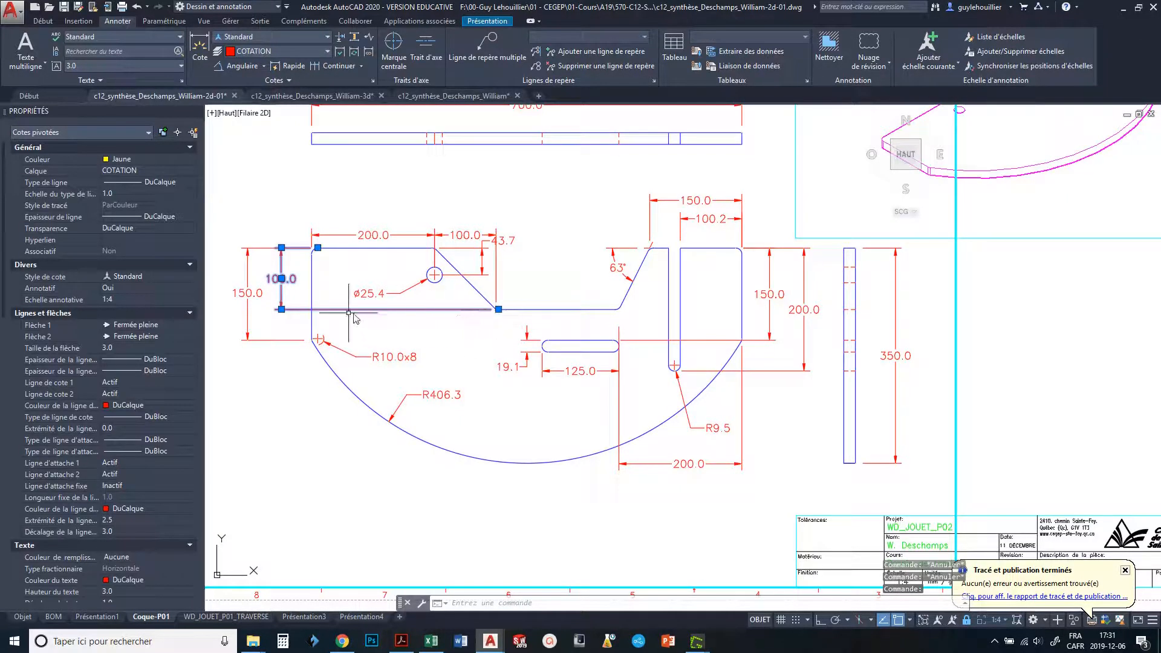
left_click(281, 278)
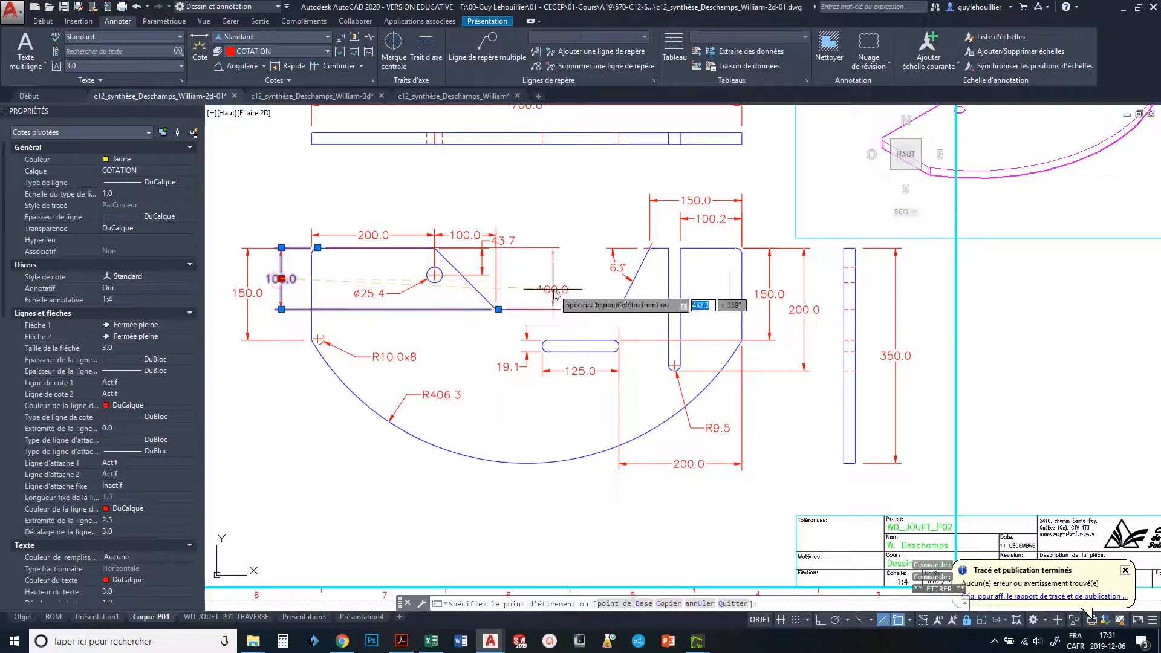
left_click(572, 281)
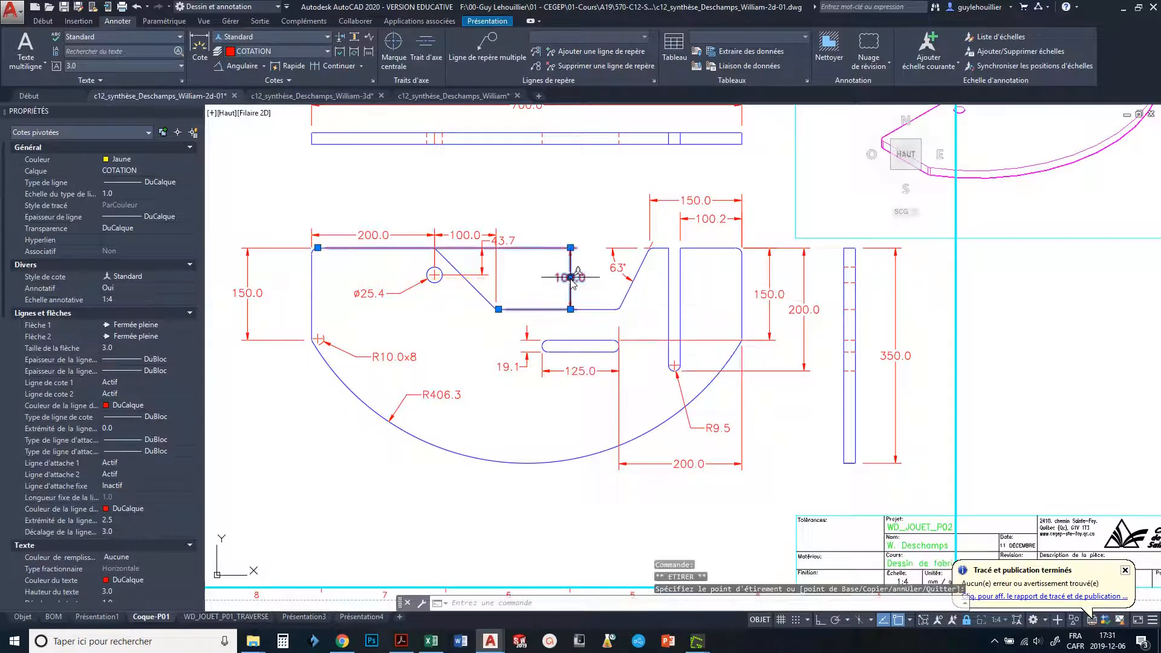
key("Escape")
key("Escape")
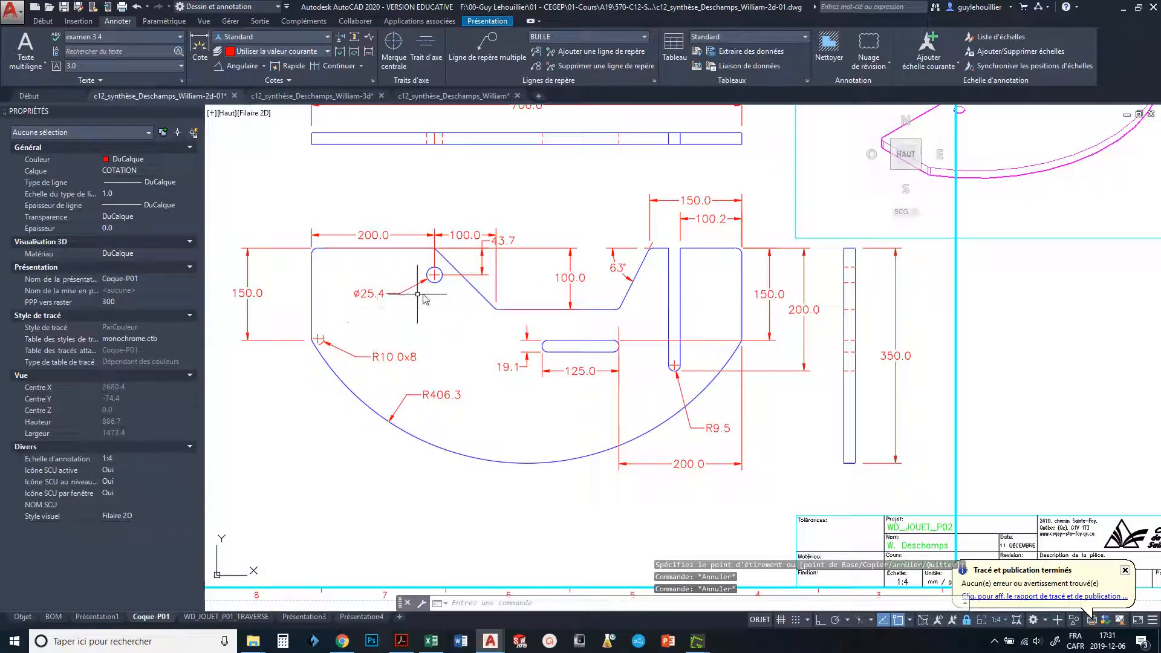
Move the hole's 43.7 mm vertical dimension into the notch, with its text between the two extension lines.
middle_click_drag(586, 269, 537, 301)
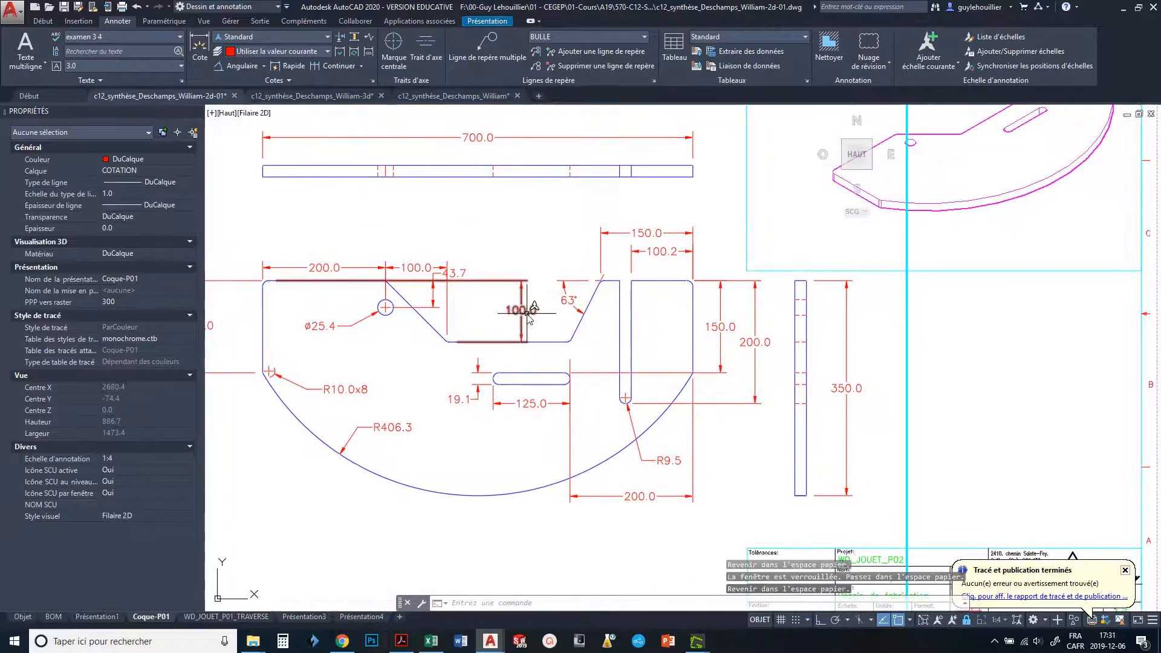
scroll(526, 317, "up", 2)
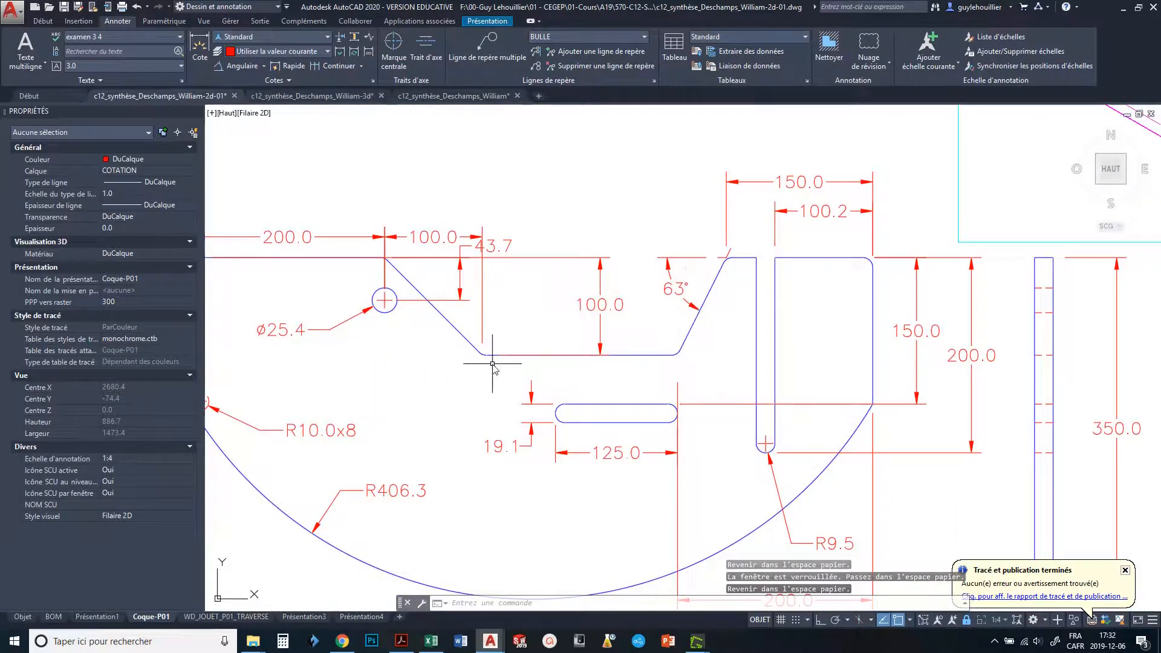
left_click(494, 247)
left_click(493, 246)
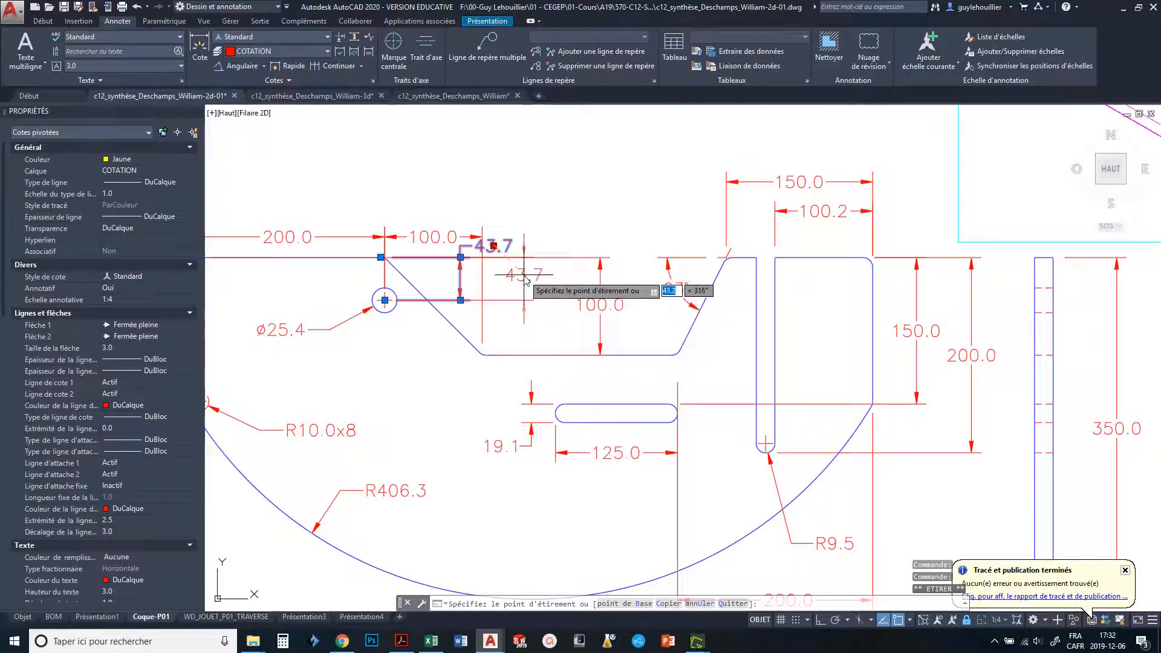
left_click(524, 277)
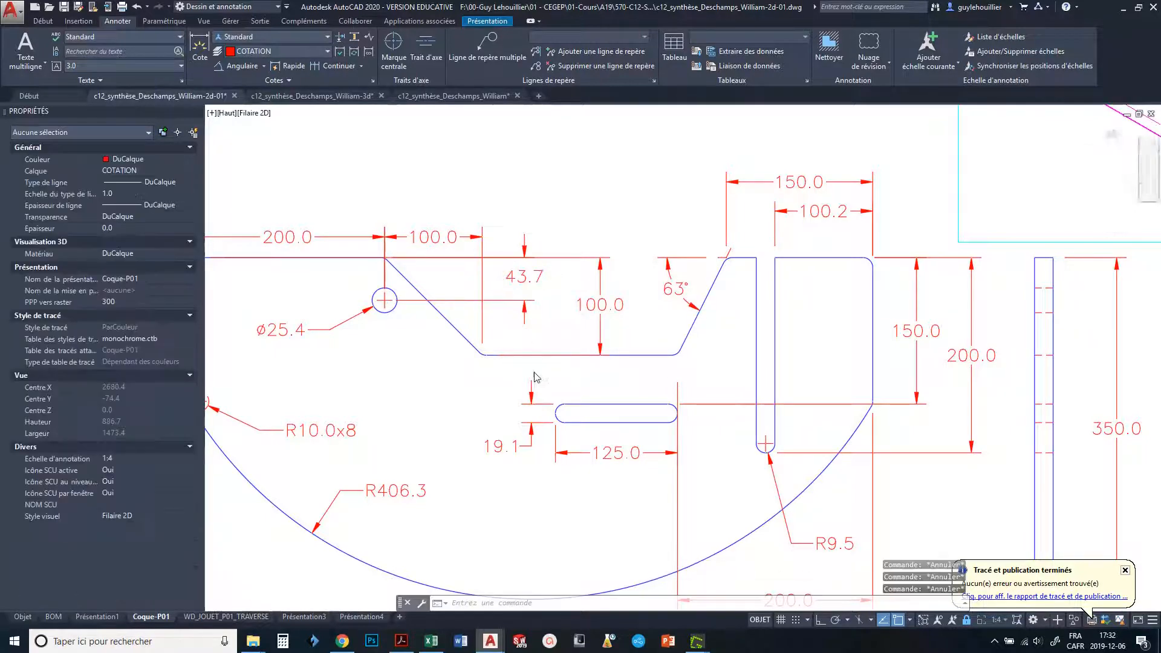
middle_click_drag(536, 378, 540, 397)
middle_click_drag(553, 302, 633, 262)
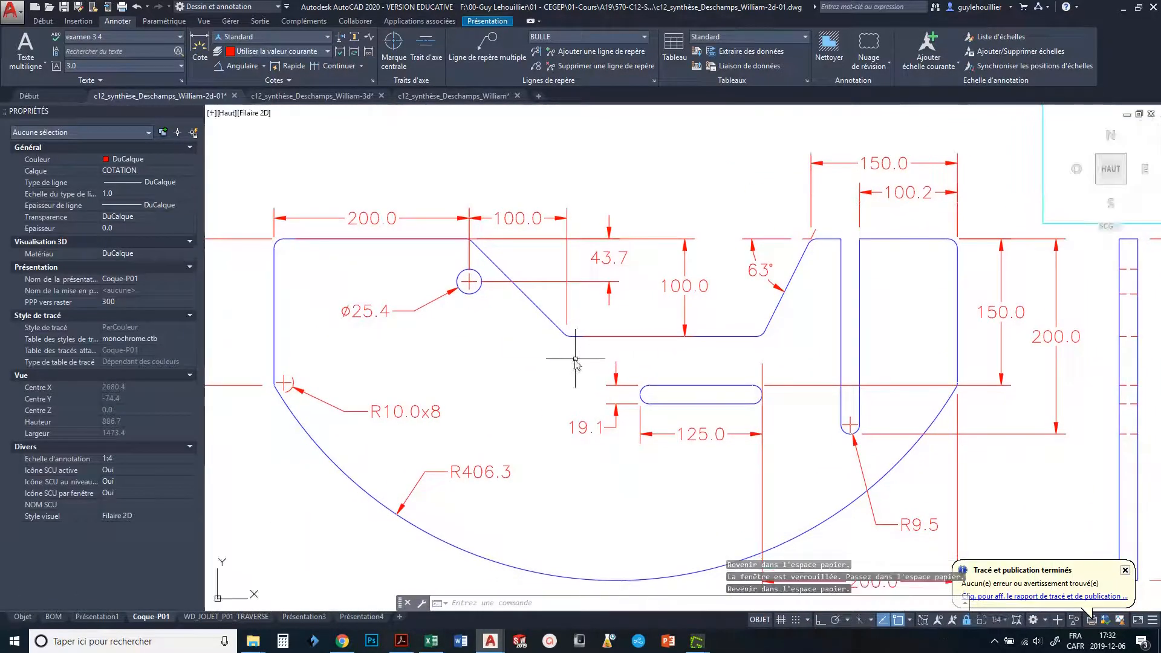
left_click(566, 312)
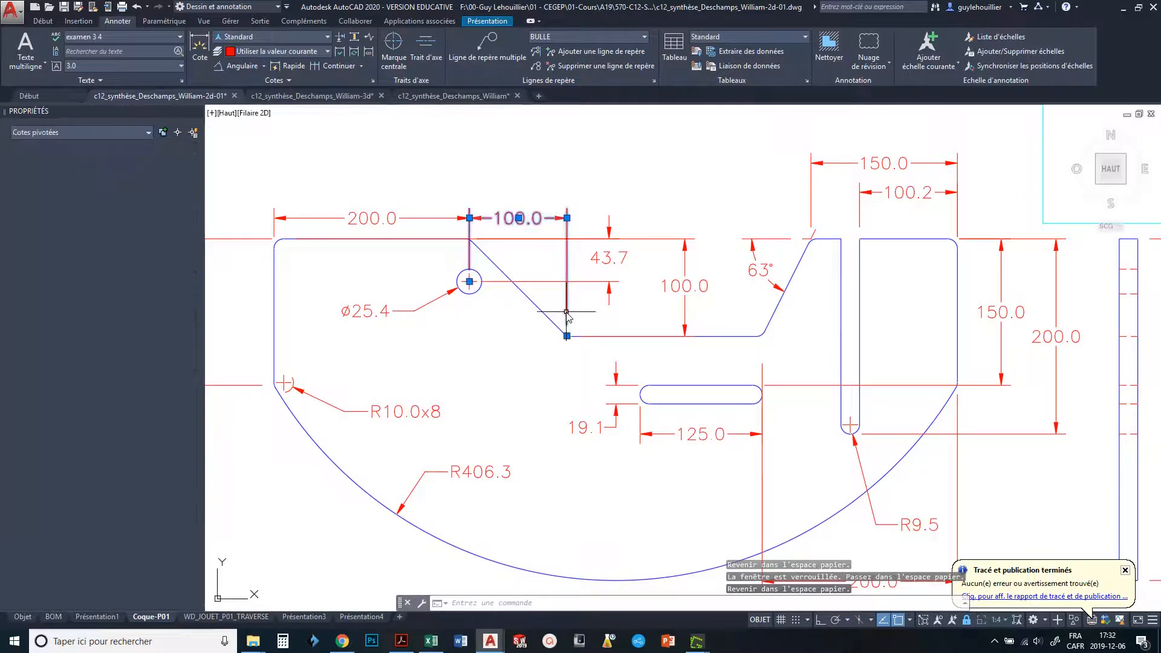
middle_click_drag(585, 361, 595, 380)
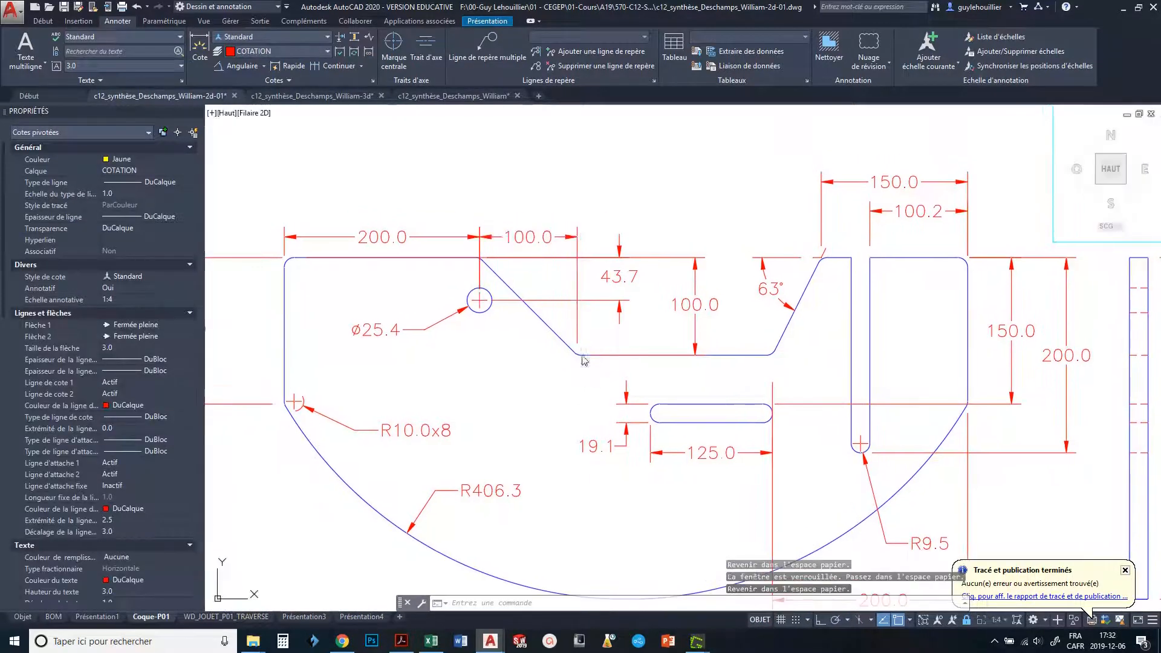
key("Escape")
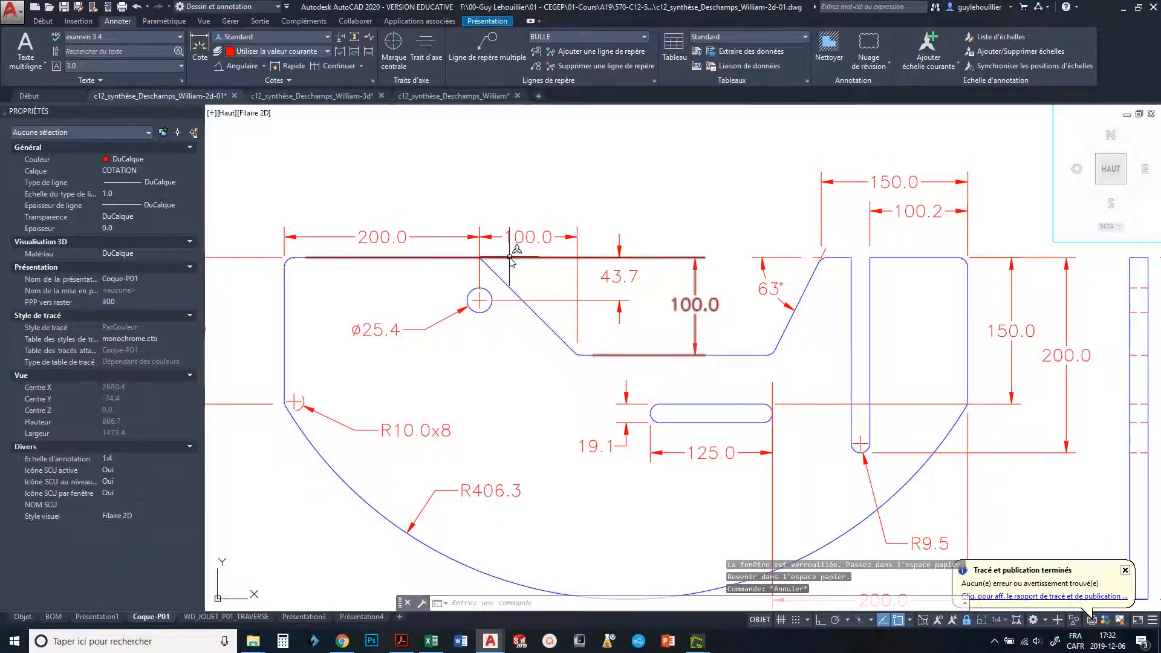
Raise the horizontal 100 mm dimension above the left slope to the height of the 100.2 mm dimension line.
middle_click_drag(556, 329, 652, 307)
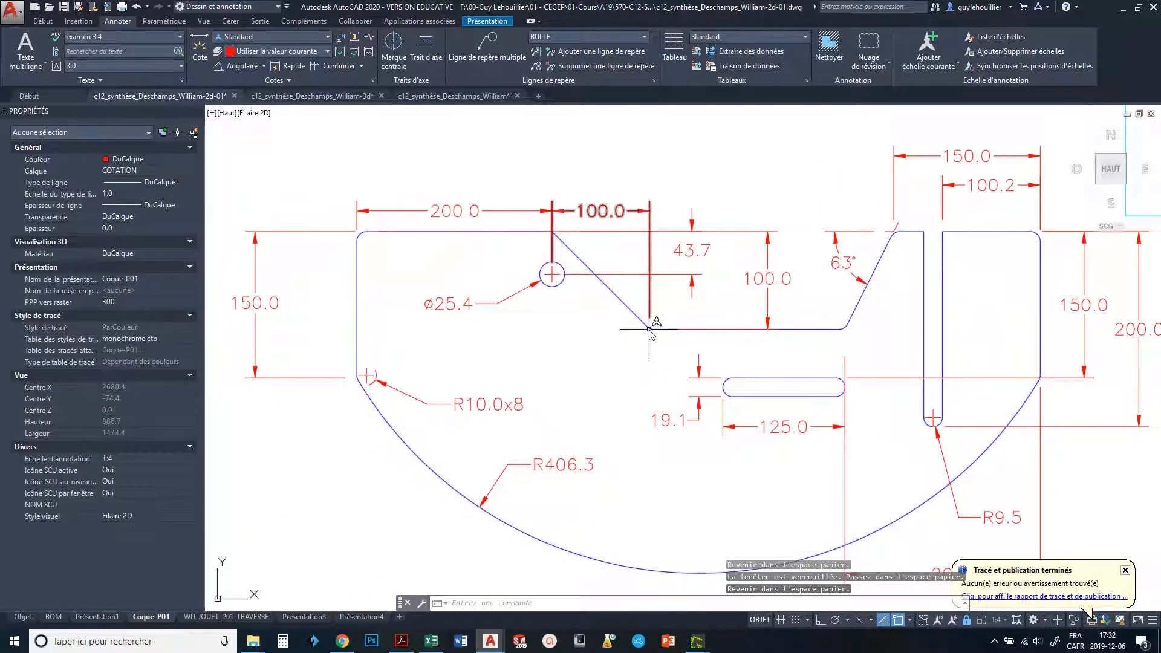
left_click(600, 211)
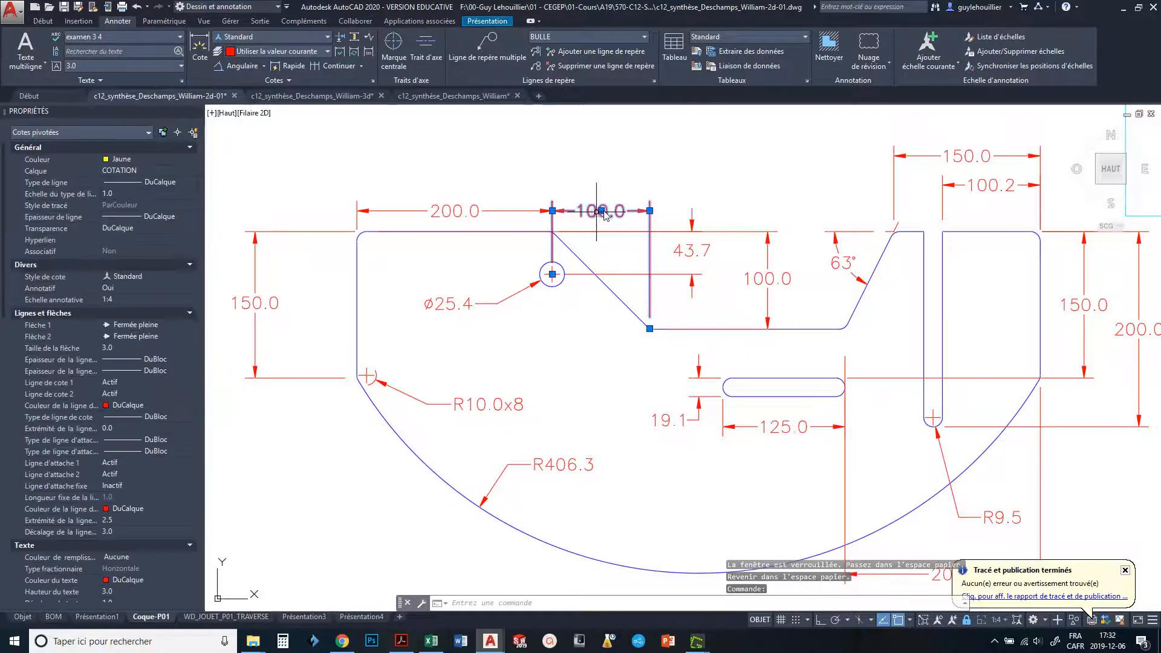
left_click(606, 209)
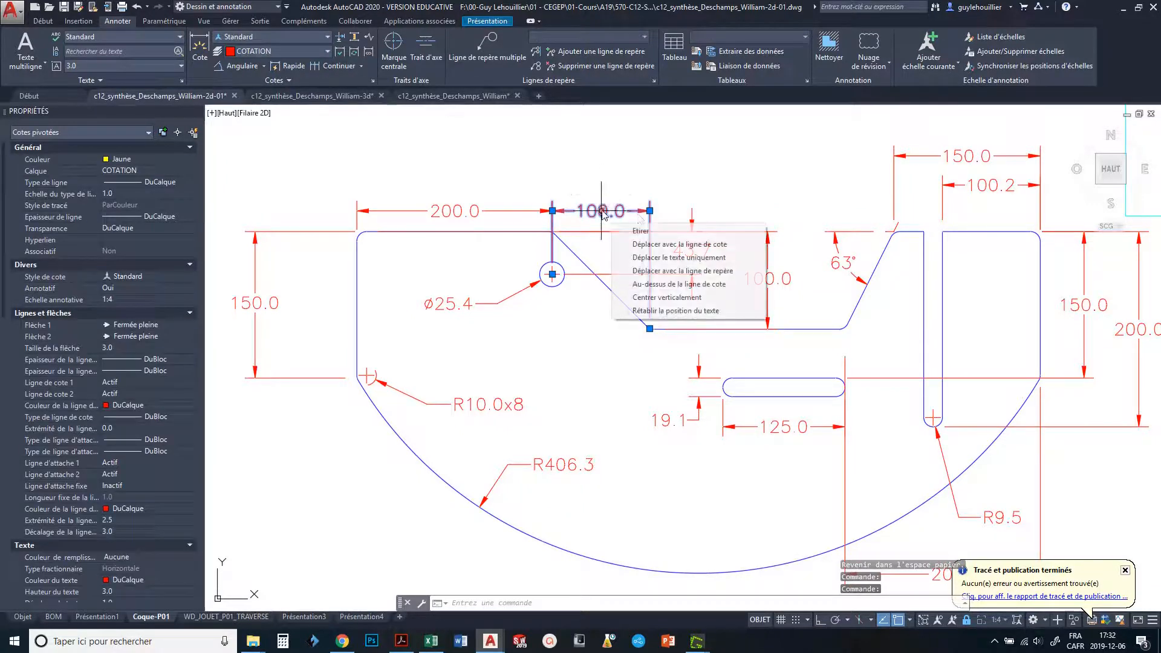
left_click(649, 210)
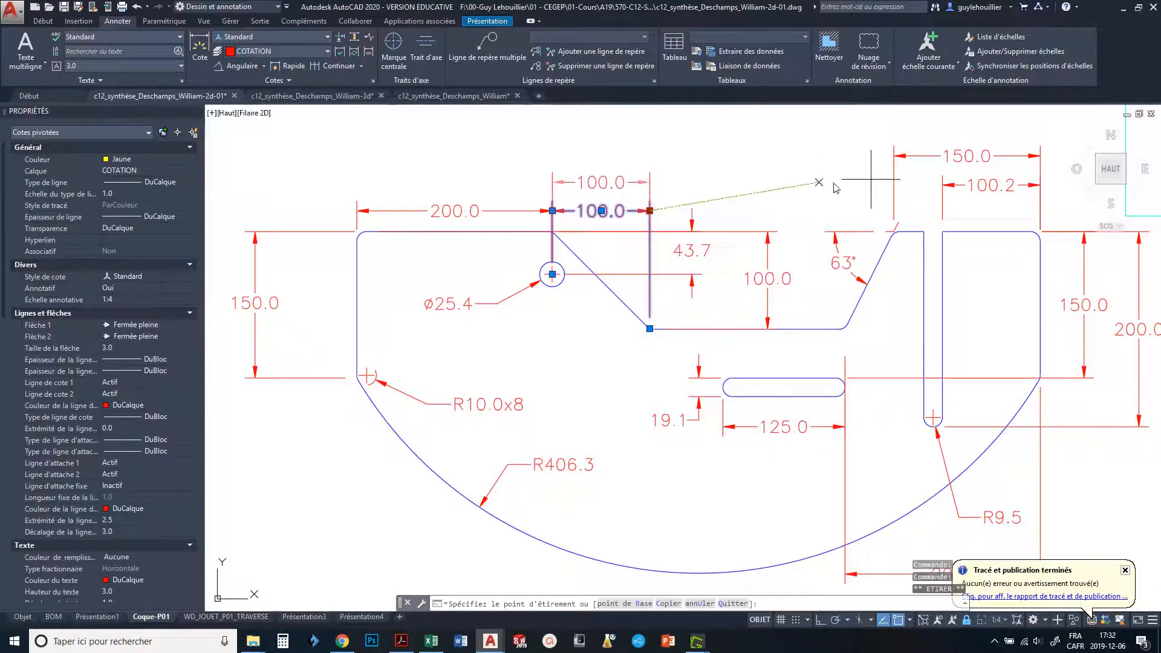
left_click(965, 185)
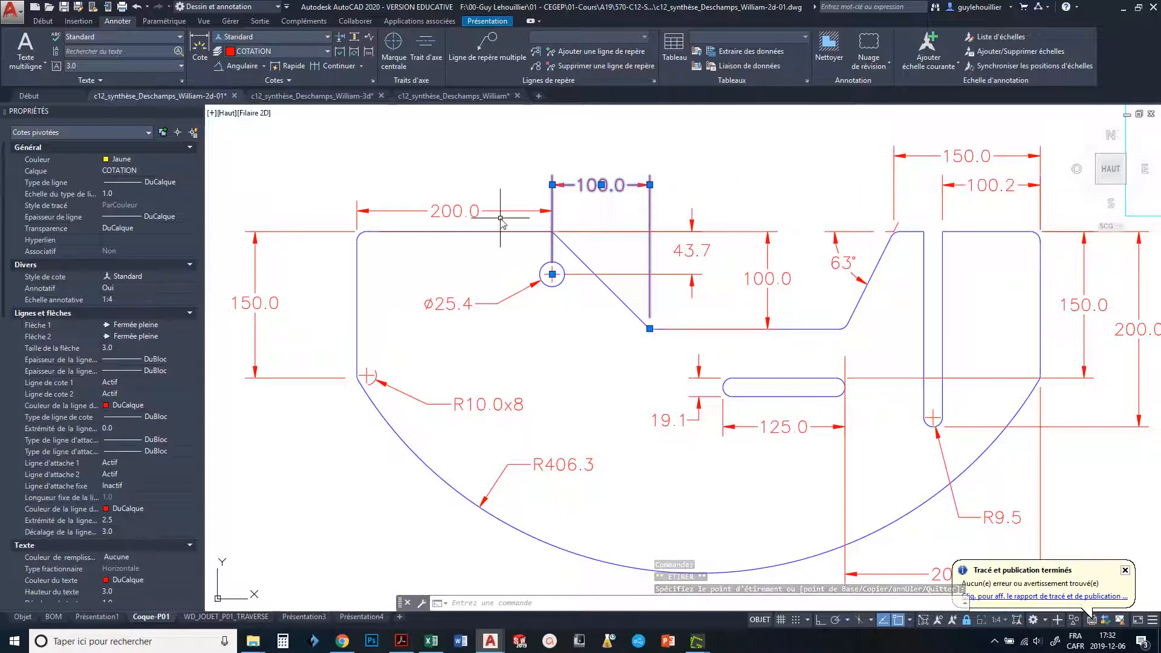
Align the upper-left 200 mm horizontal dimension with the neighbouring 100 mm dimension line.
left_click(519, 210)
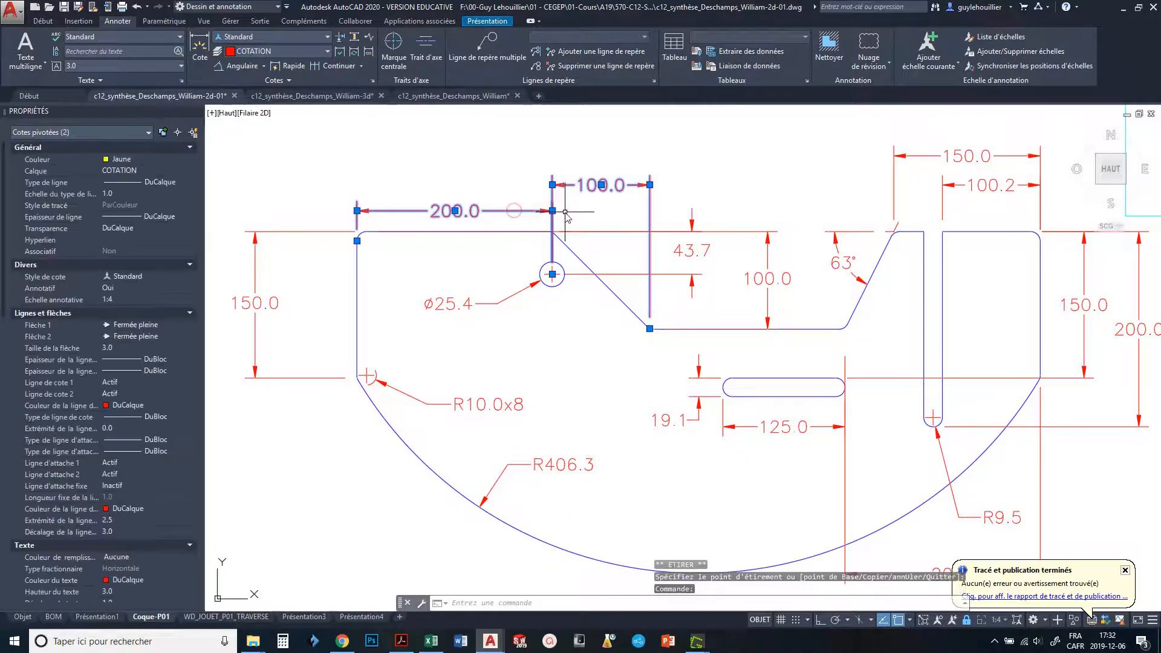
left_click(552, 184)
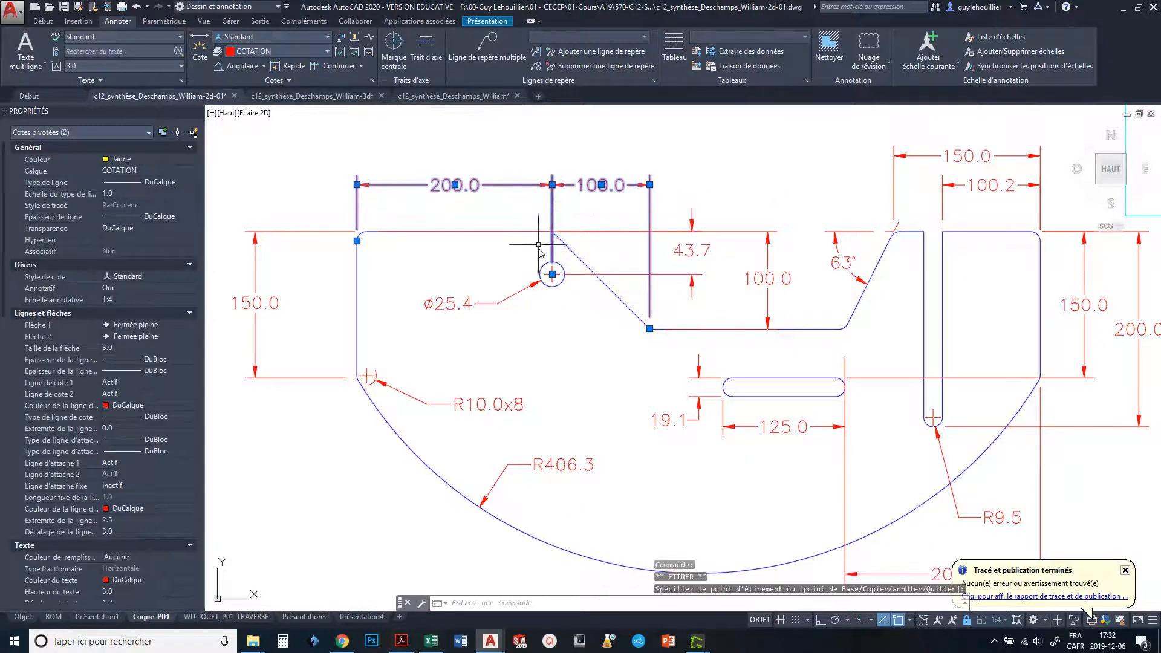
key("Escape")
key("Escape")
scroll(555, 266, "up", 3)
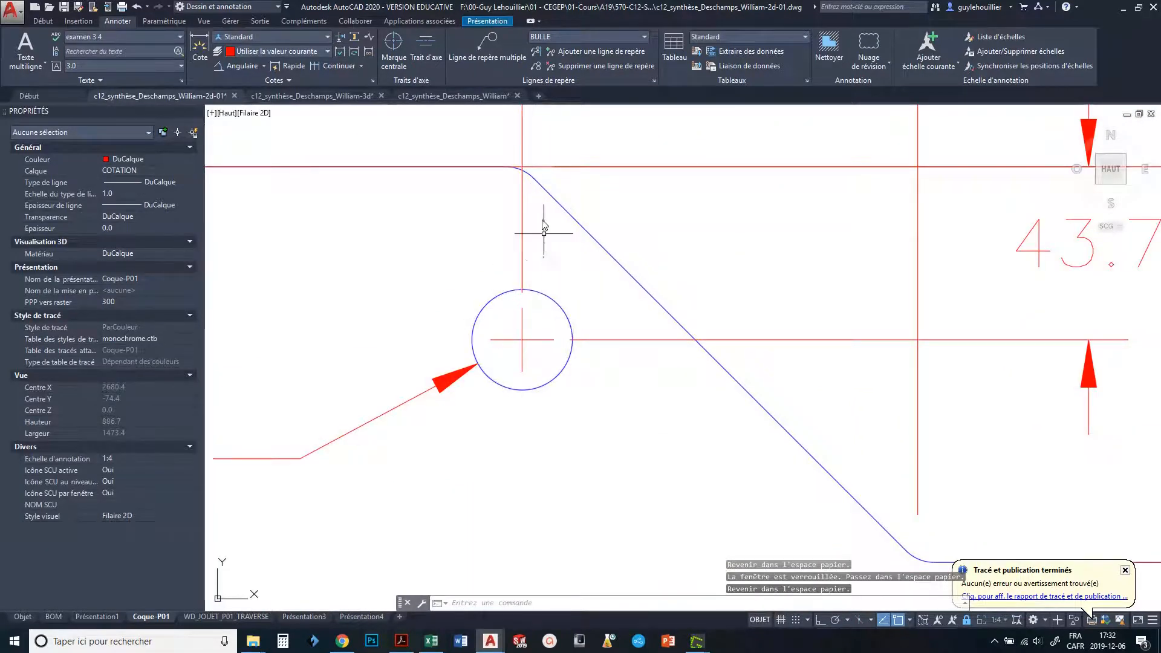
scroll(518, 181, "down", 5)
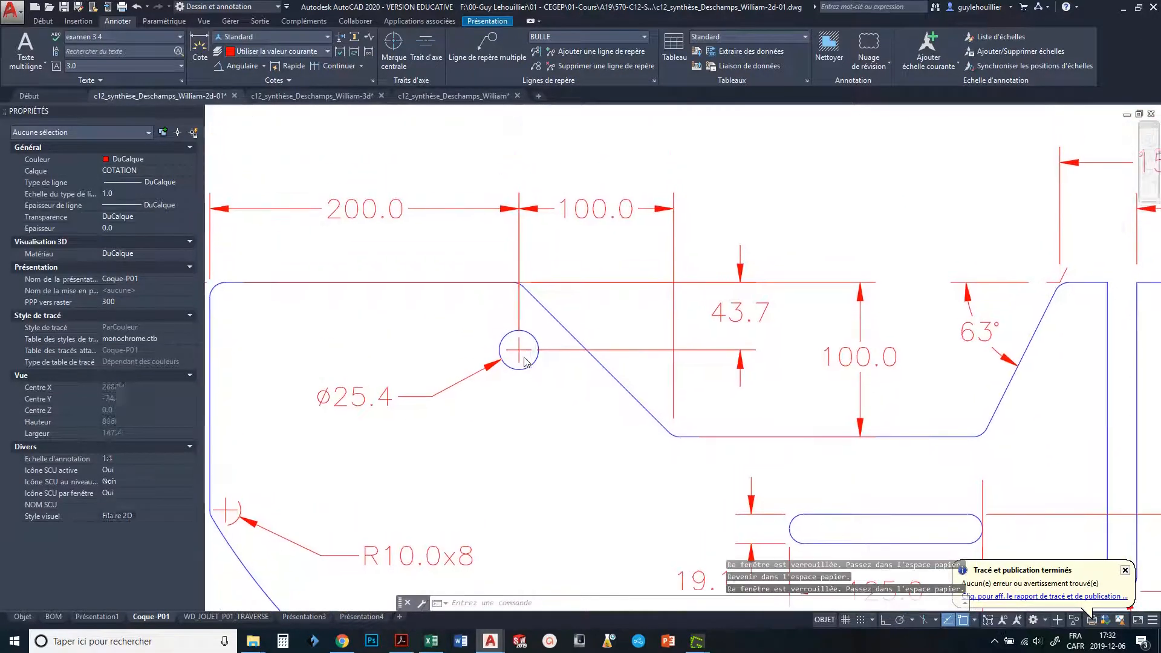
mouse_move(459, 327)
middle_mouse_down()
mouse_move(458, 286)
mouse_move(506, 291)
middle_mouse_up()
scroll(515, 315, "up", 4)
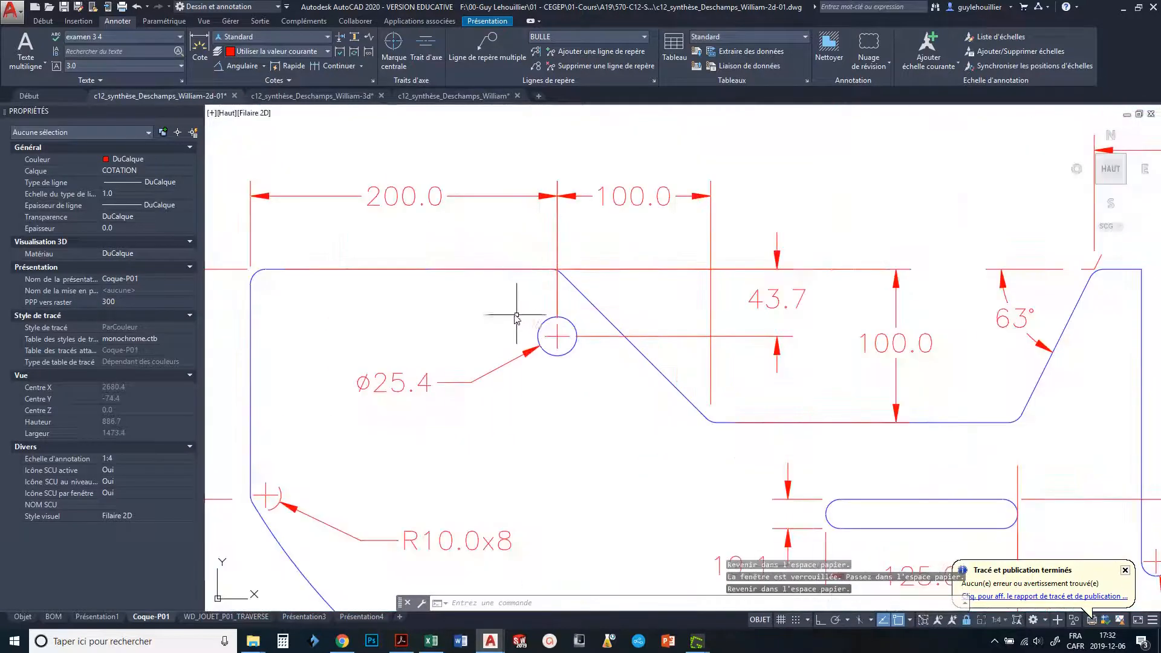
Move the upper extension line origin of the notch's vertical 100 mm dimension to the top corner of the left slope.
left_click(843, 241)
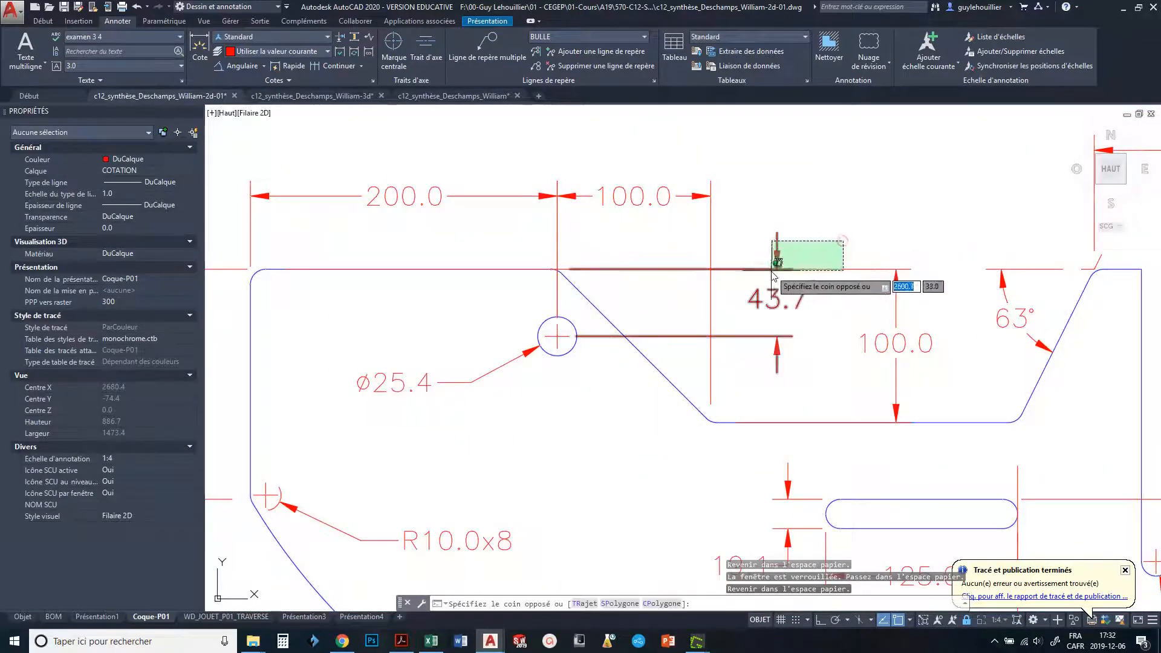
key("Escape")
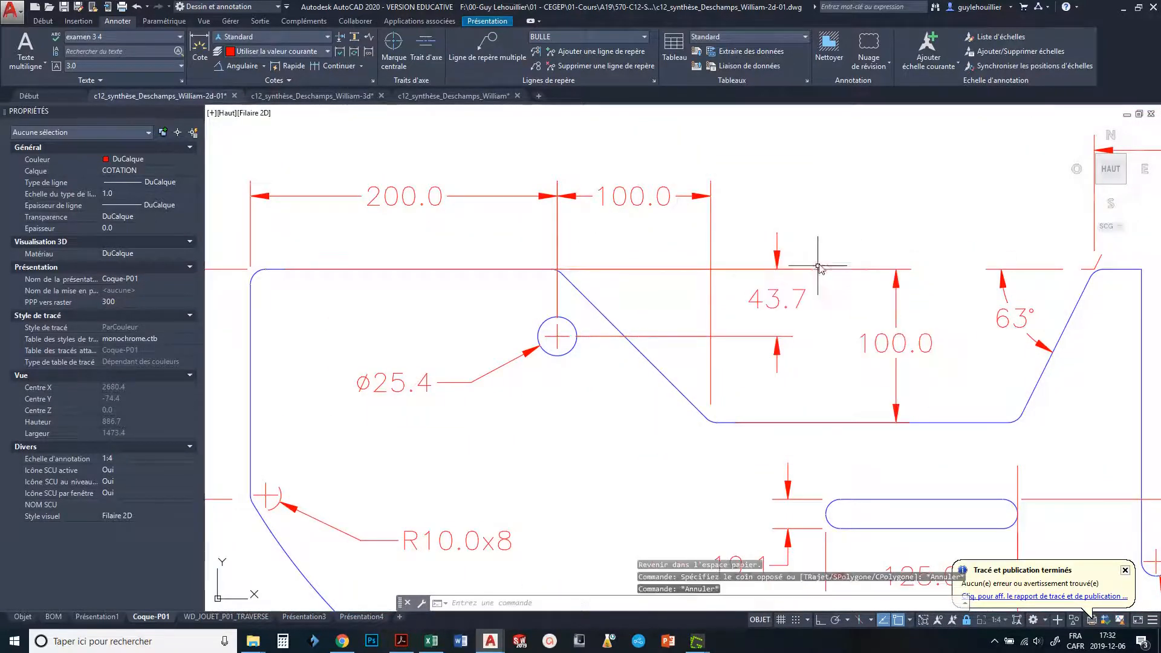
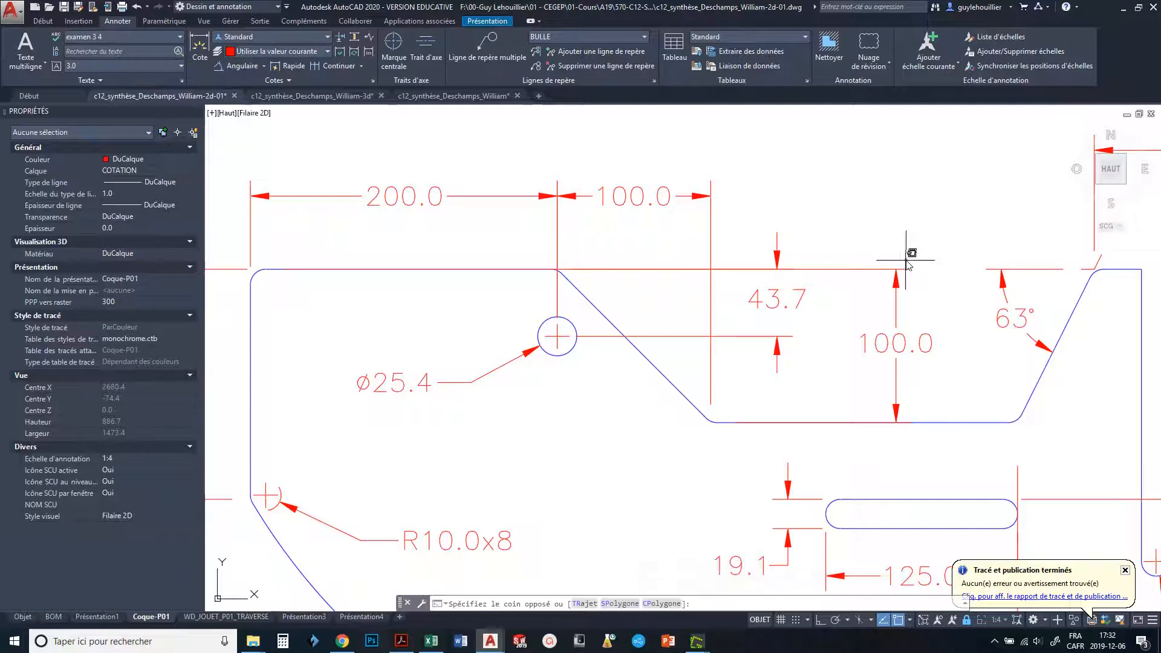
left_click(321, 261)
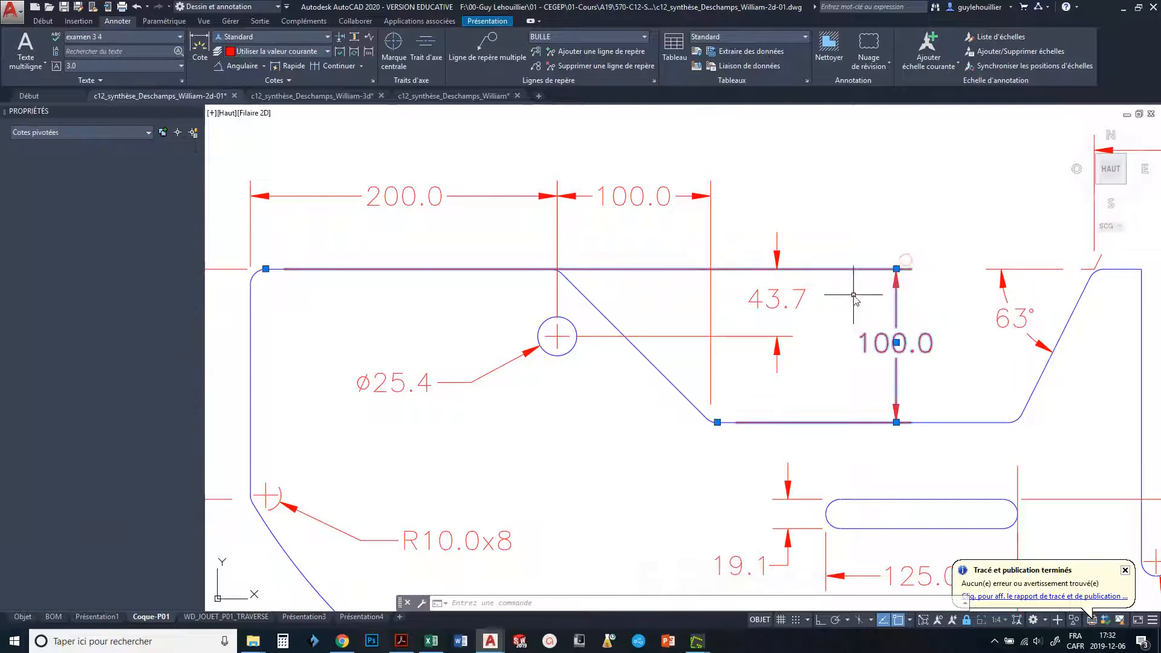
left_click(266, 268)
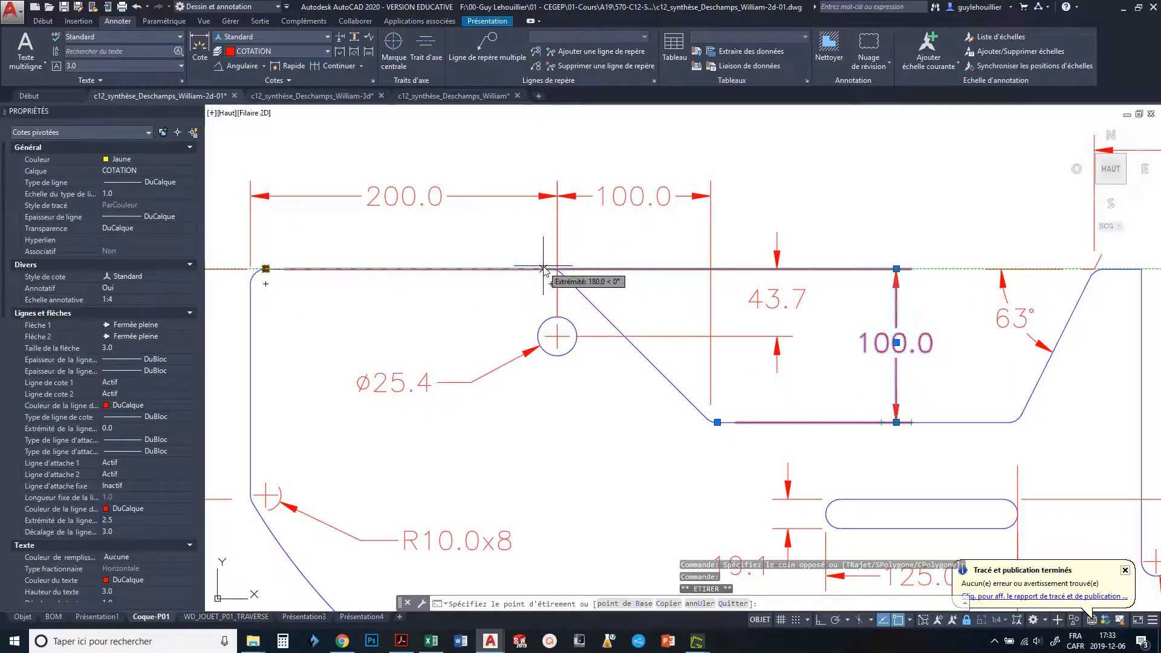
key("Escape")
key("Escape")
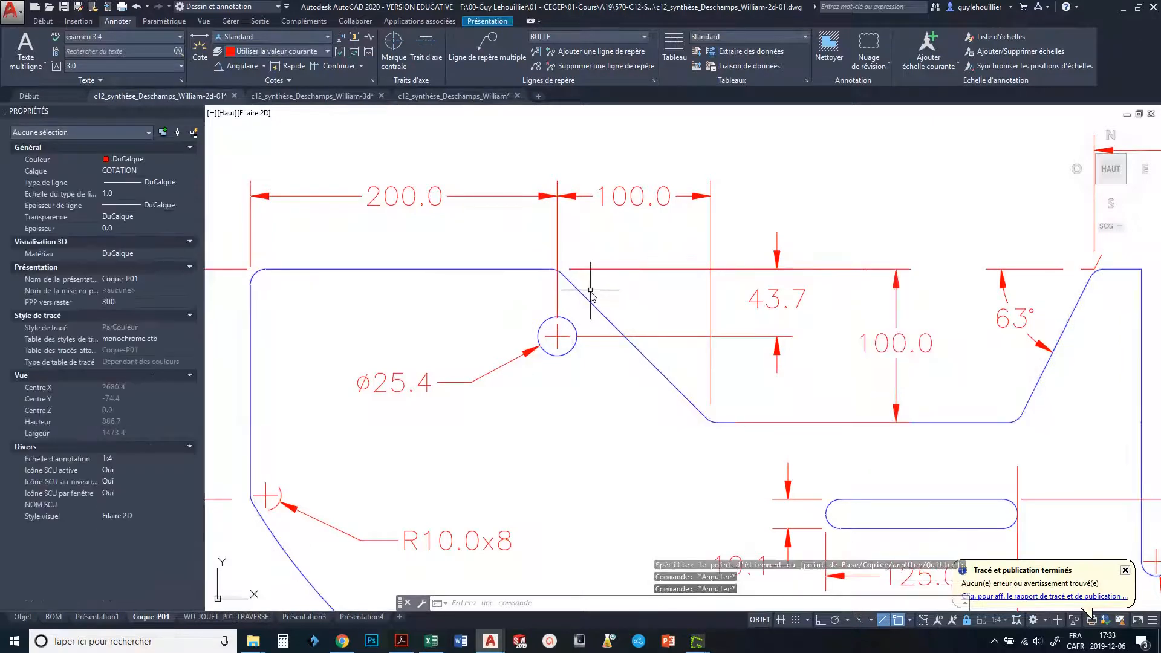
scroll(641, 266, "down", 2)
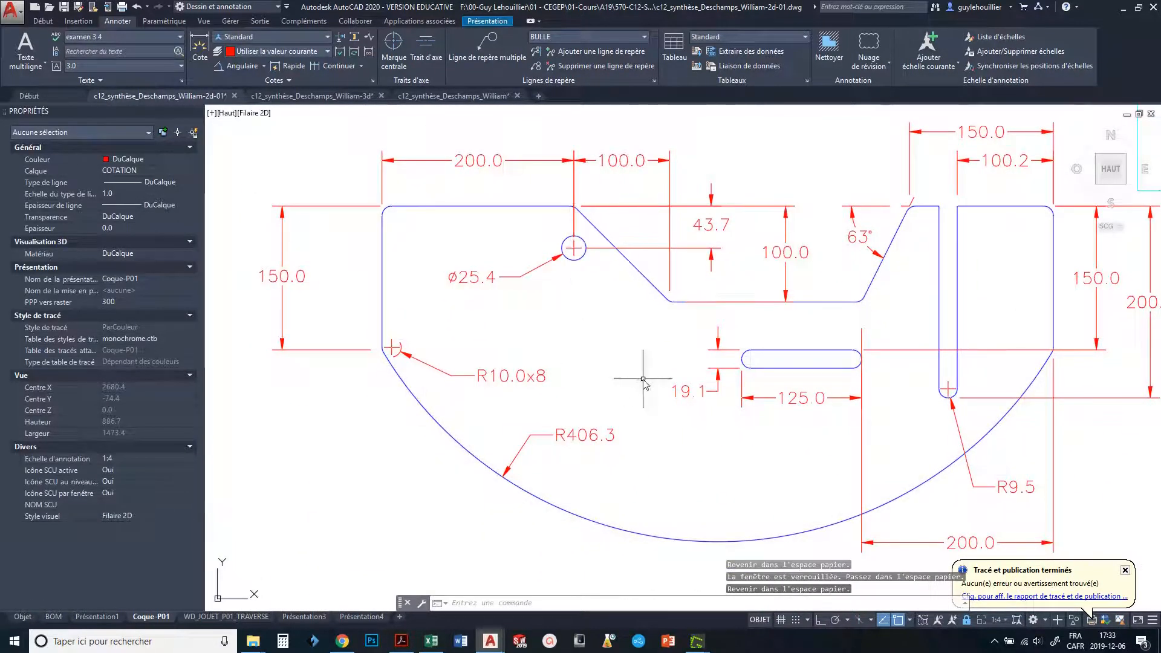
middle_click_drag(598, 351, 535, 344)
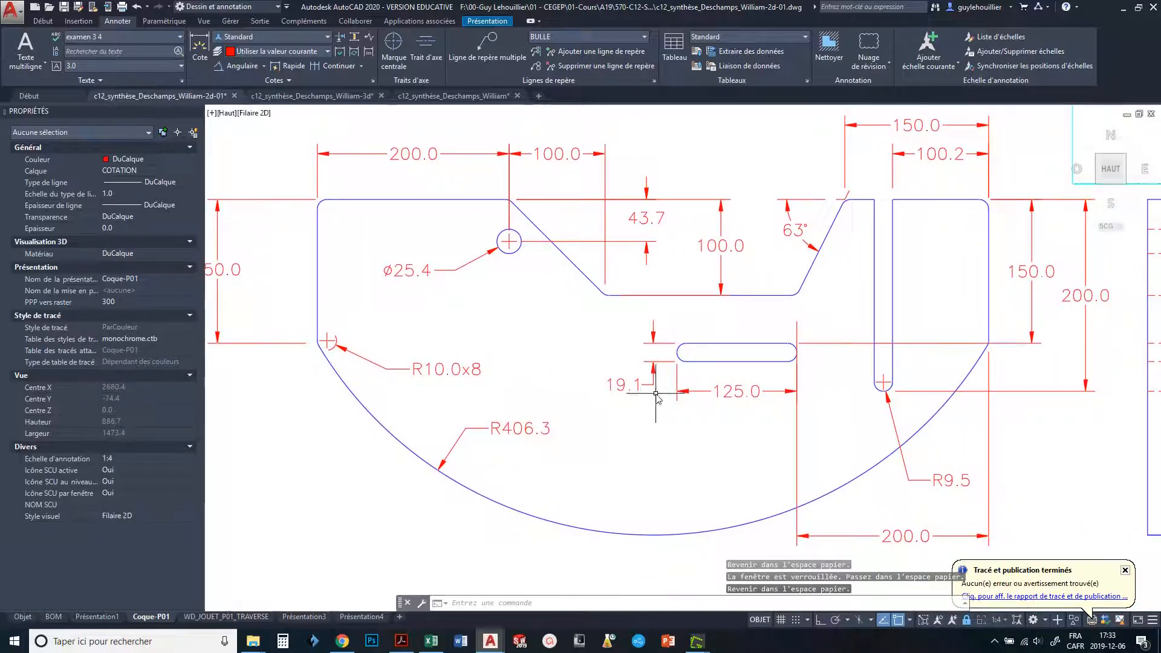
scroll(655, 393, "down", 3)
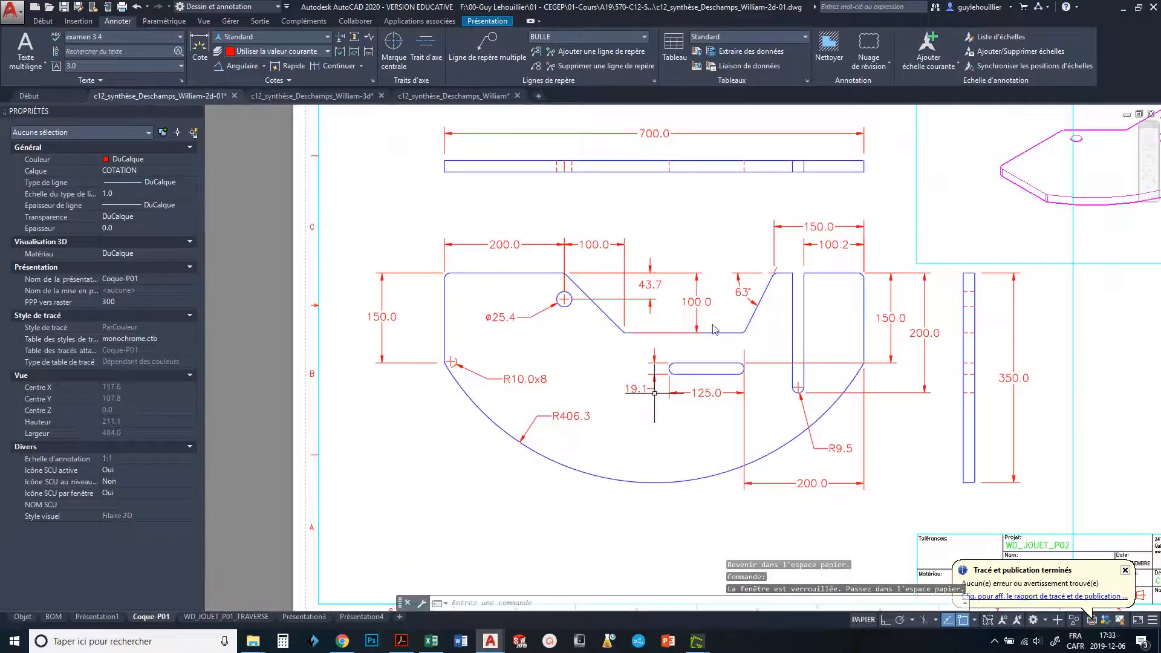
middle_click_drag(655, 393, 672, 353)
left_click(714, 353)
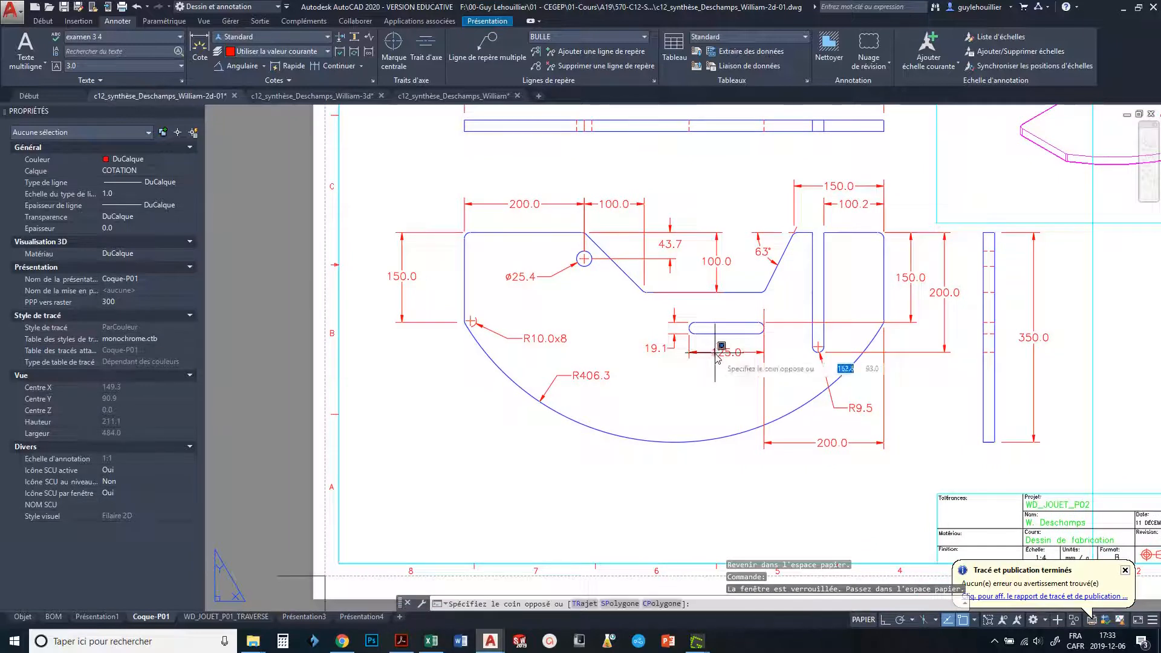
key("Escape")
left_click(726, 352)
left_click(707, 358)
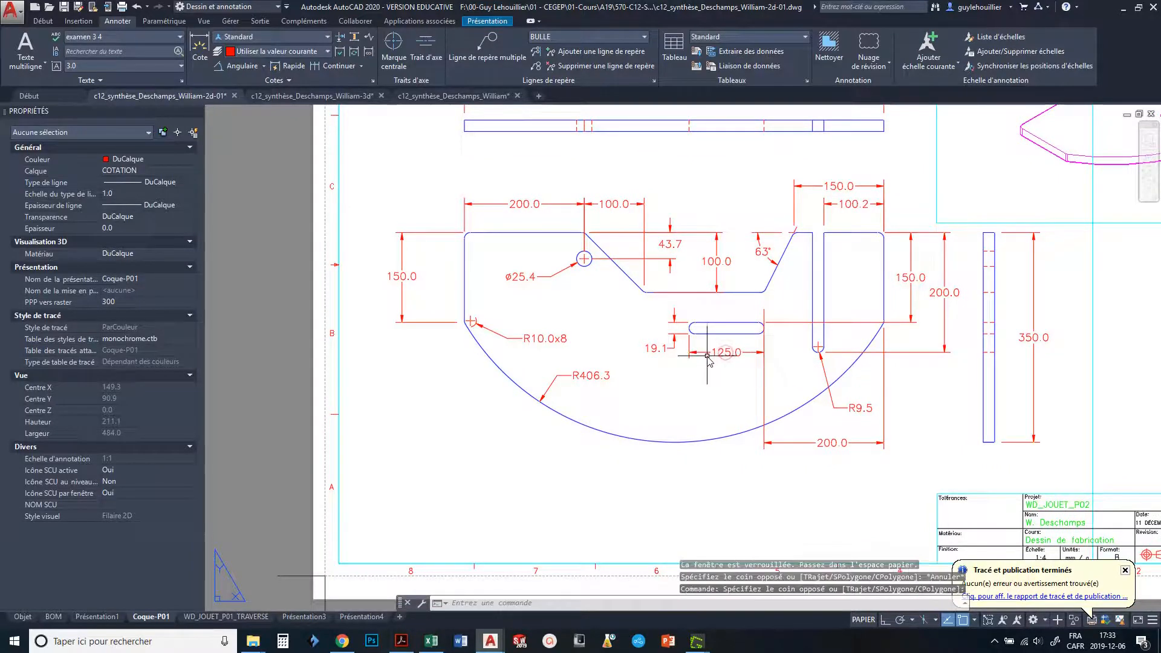
key("Escape")
key("Escape")
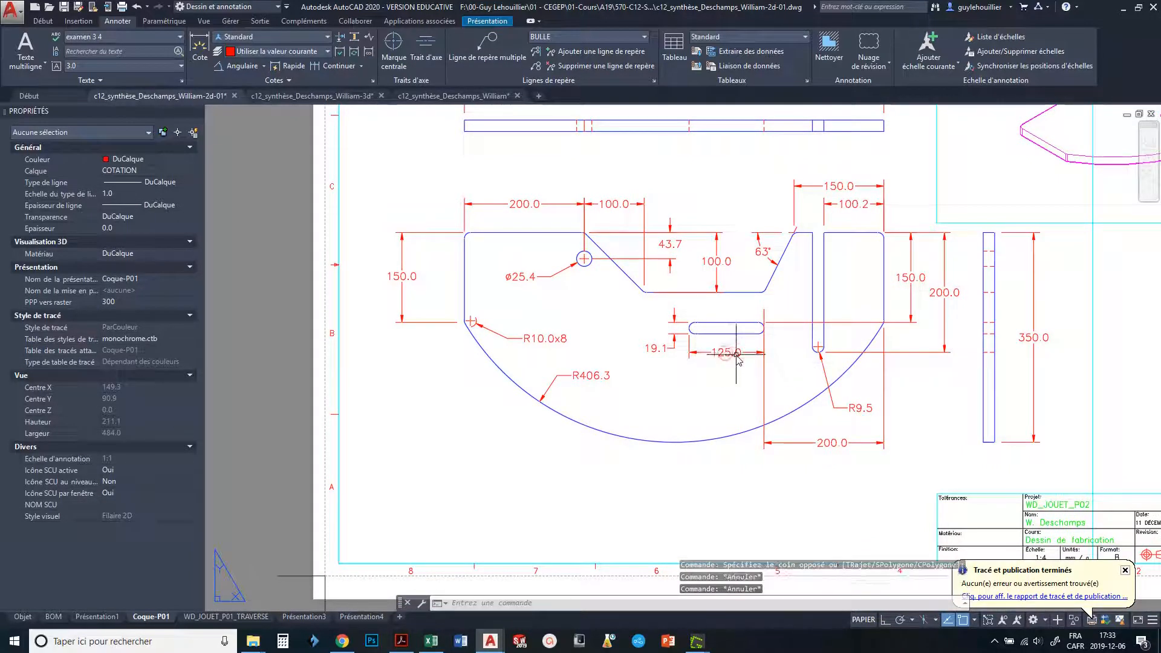
key("Escape")
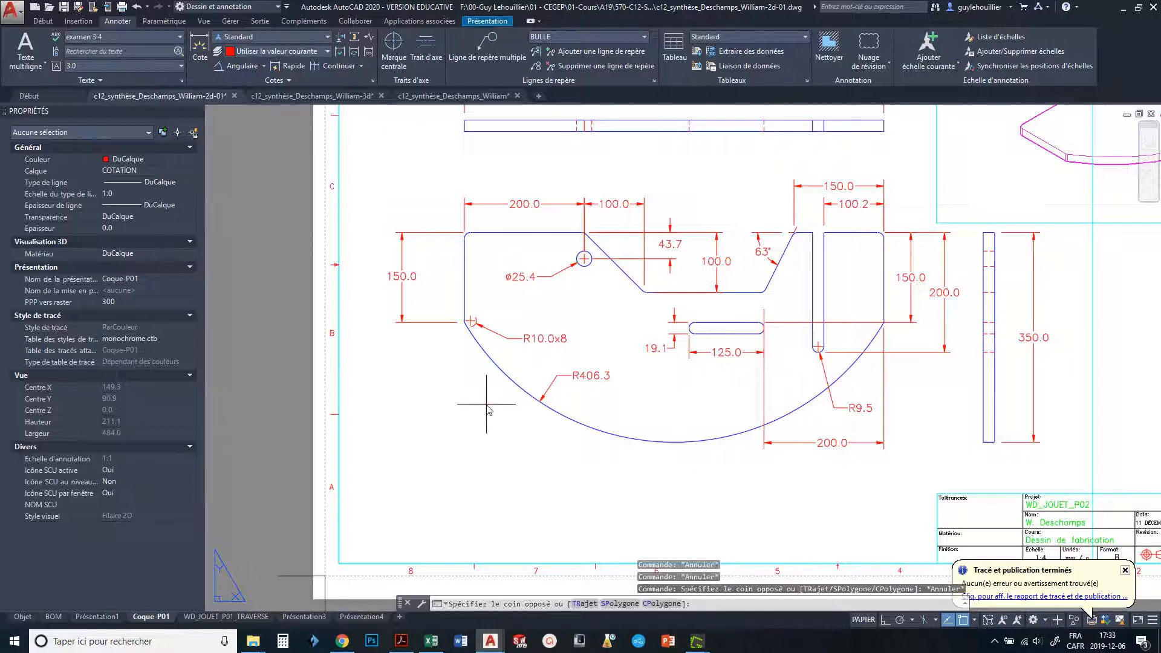
Activate the main view's viewport and move the slot's horizontal 125 mm dimension below the part's lower arc.
double_click(475, 402)
left_click(724, 362)
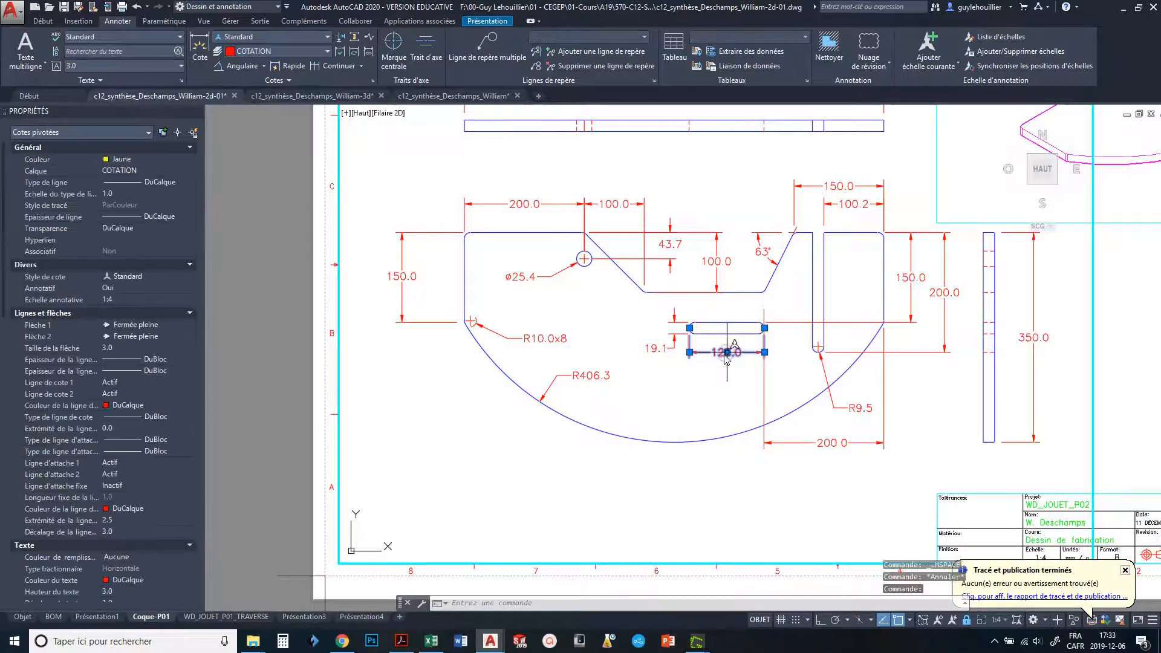
left_click(727, 352)
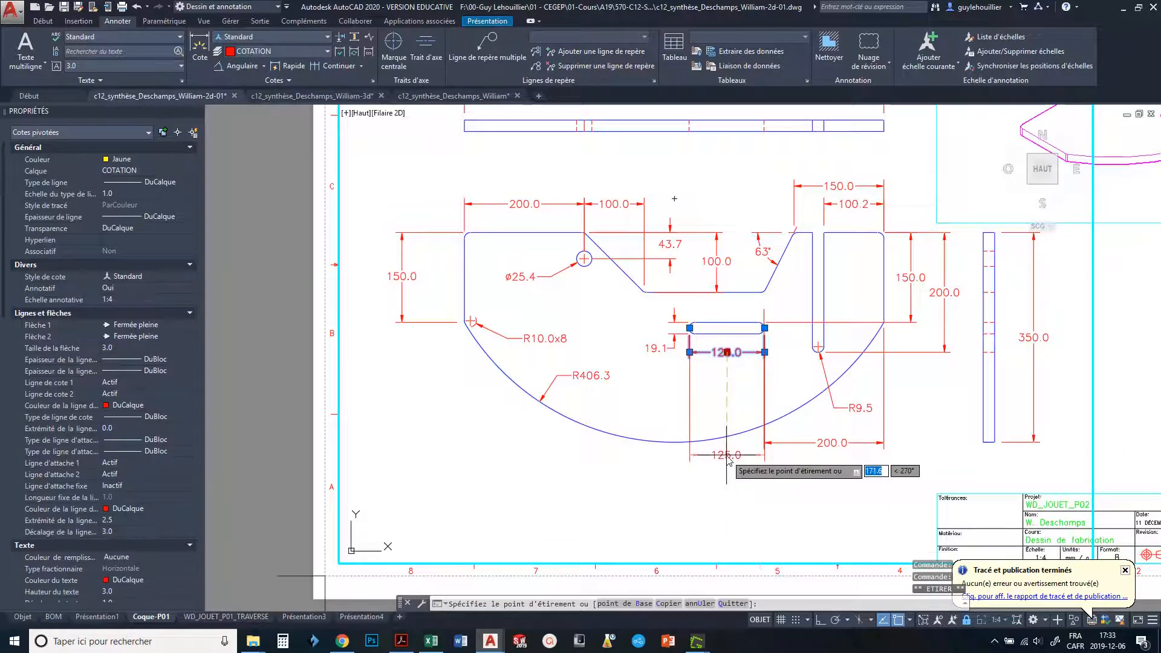
left_click(726, 454)
key("Escape")
Align the lower 200 mm horizontal dimension with the neighbouring 125 mm dimension line below the arc.
left_click(766, 450)
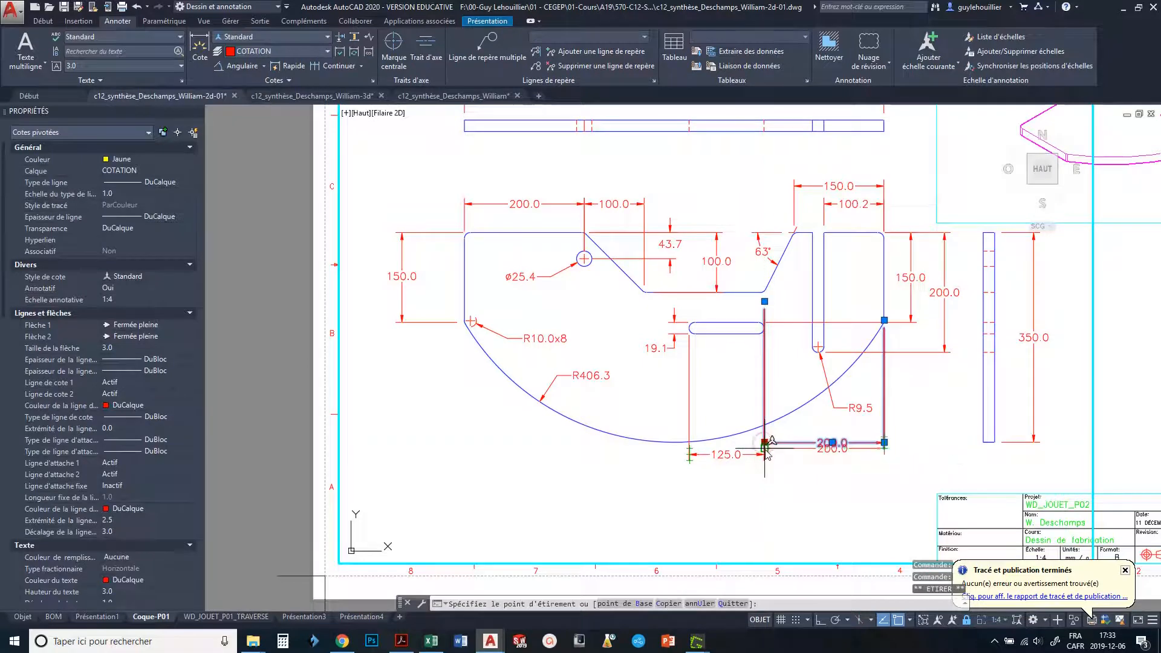
left_click(765, 443)
left_click(791, 455)
key("Escape")
key("Escape")
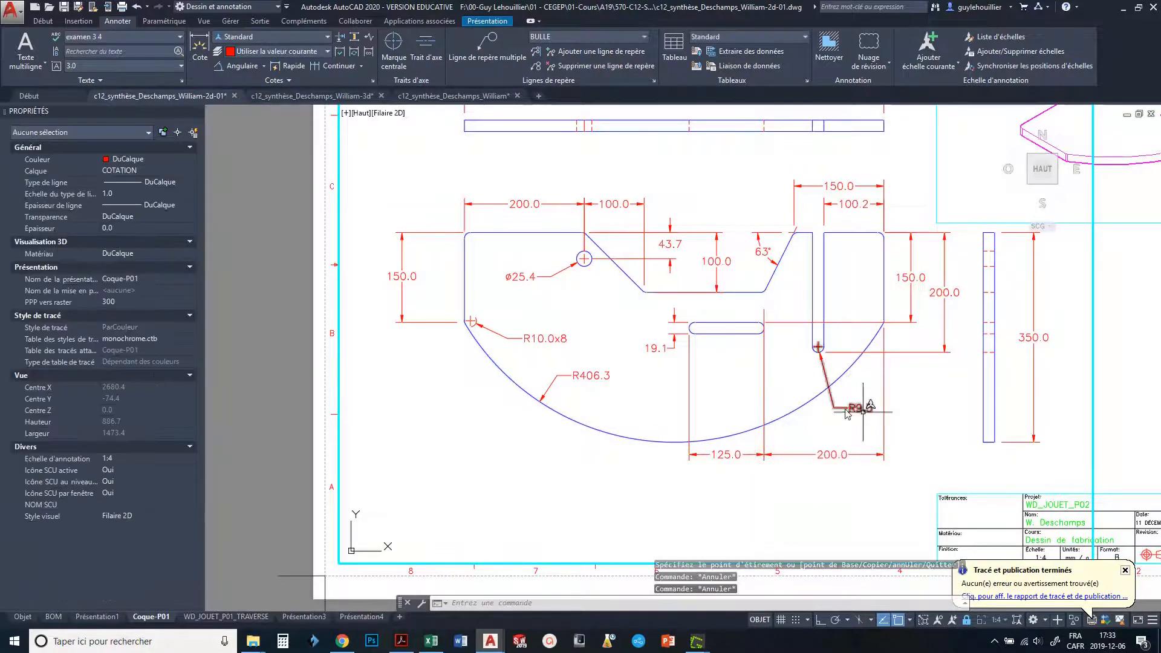
Attach the left extension line origin of the lower 200 mm dimension to the right quadrant of the horizontal slot's rounded end.
left_click(827, 455)
scroll(772, 463, "up", 2)
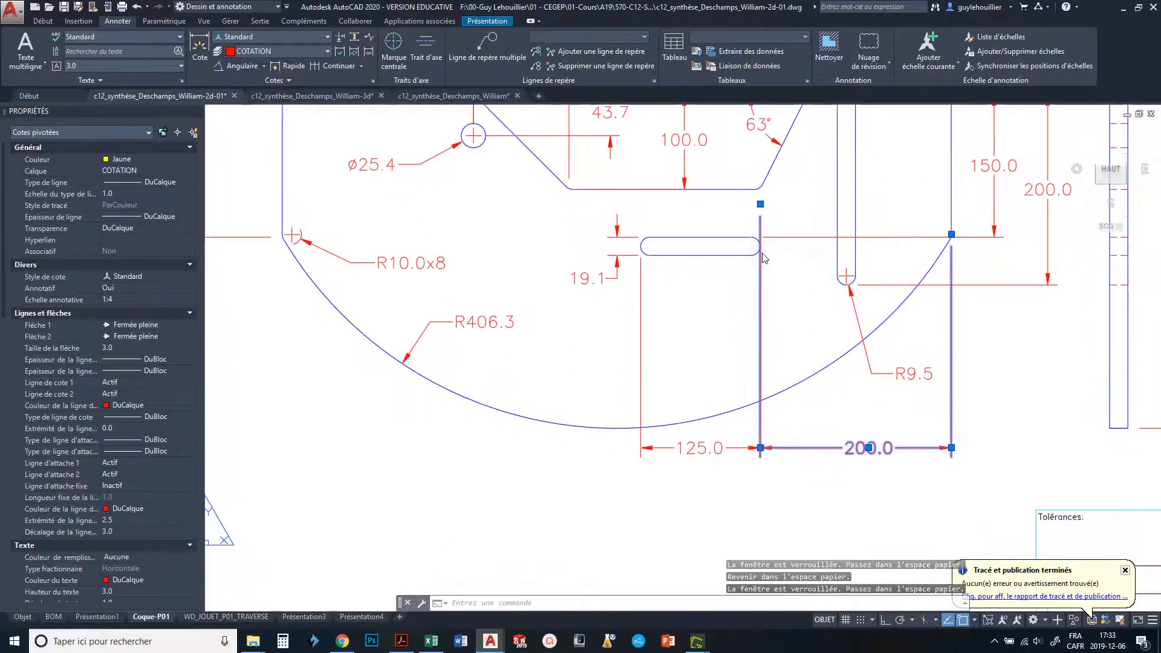
scroll(763, 258, "up", 3)
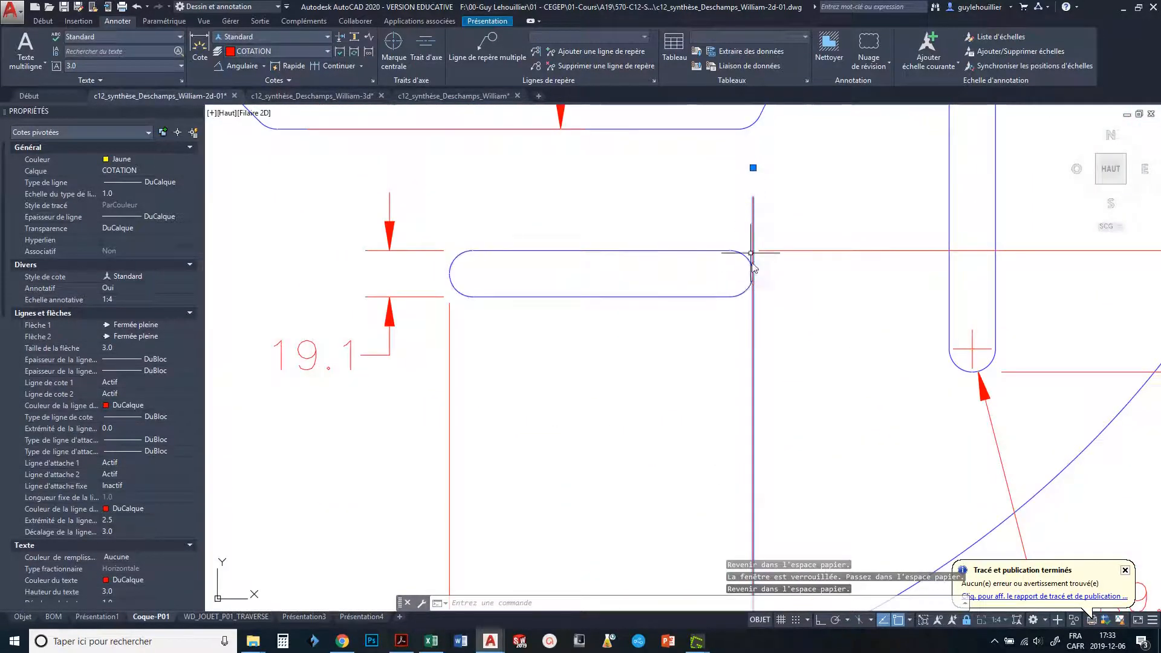
left_click(752, 168)
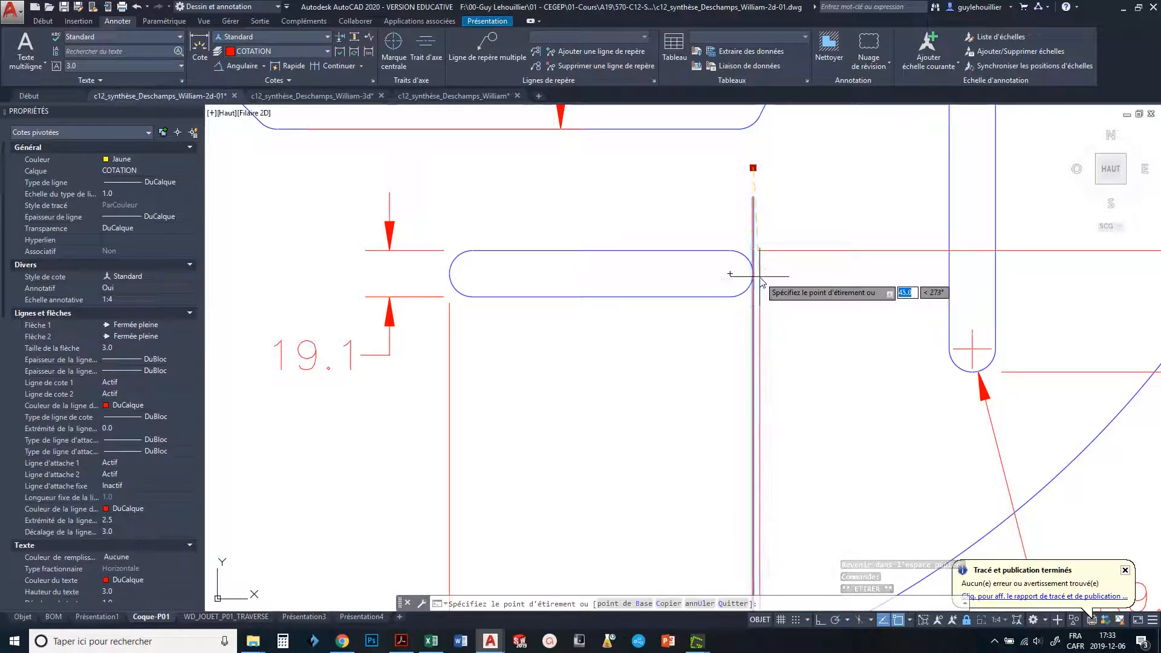
right_click(810, 285, "shift")
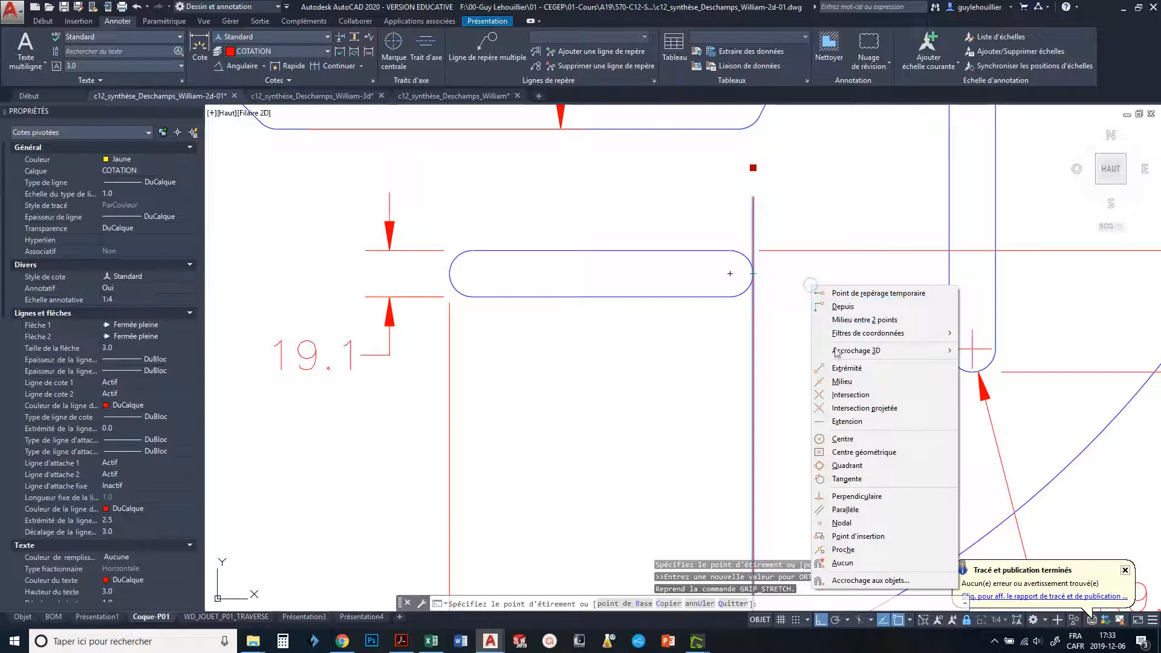
left_click(843, 465)
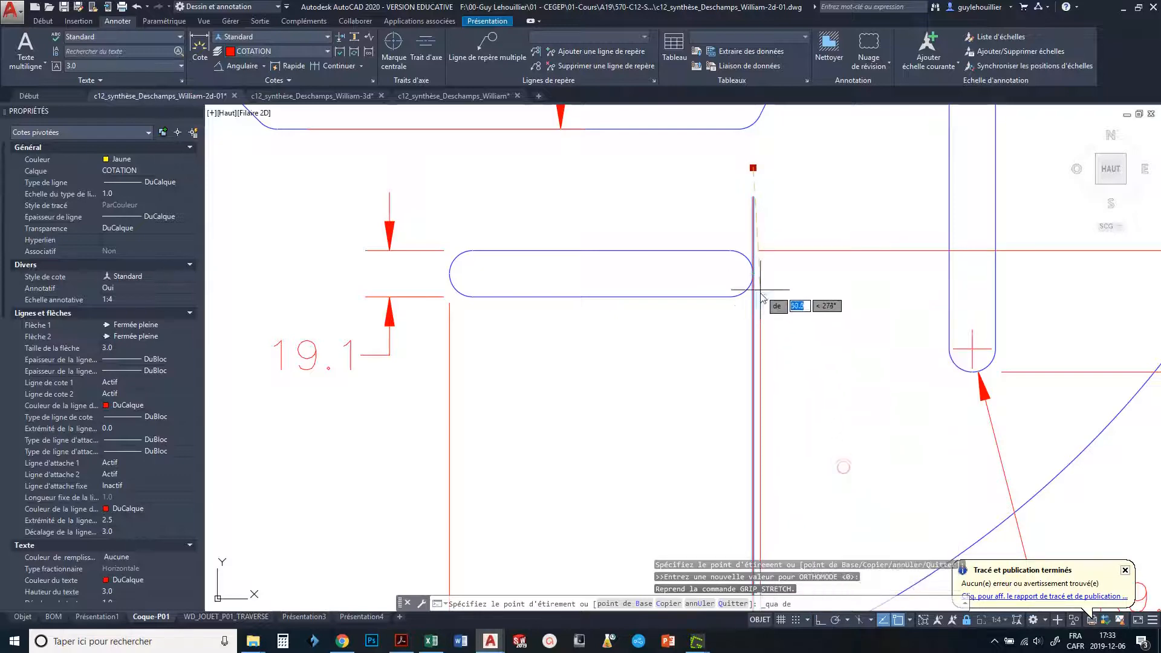
left_click(752, 274)
key("Escape")
Move the R10.0x8 radius dimension text outside the part, below the left vertical 150 mm dimension.
scroll(816, 363, "down", 4)
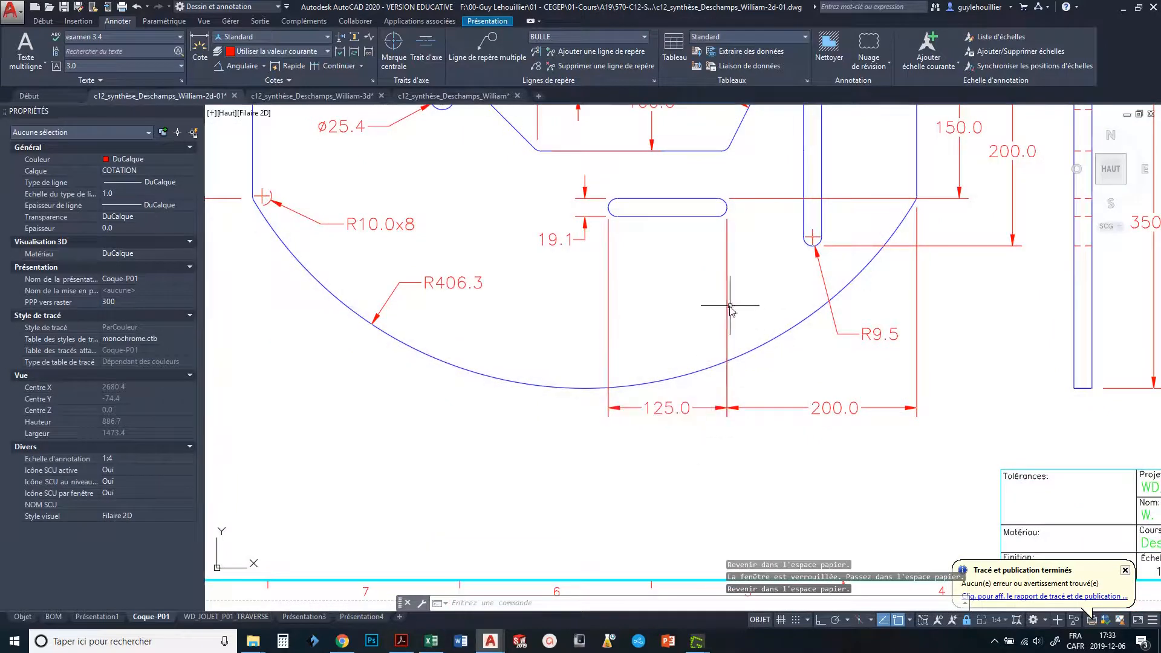
middle_click_drag(741, 316, 802, 387)
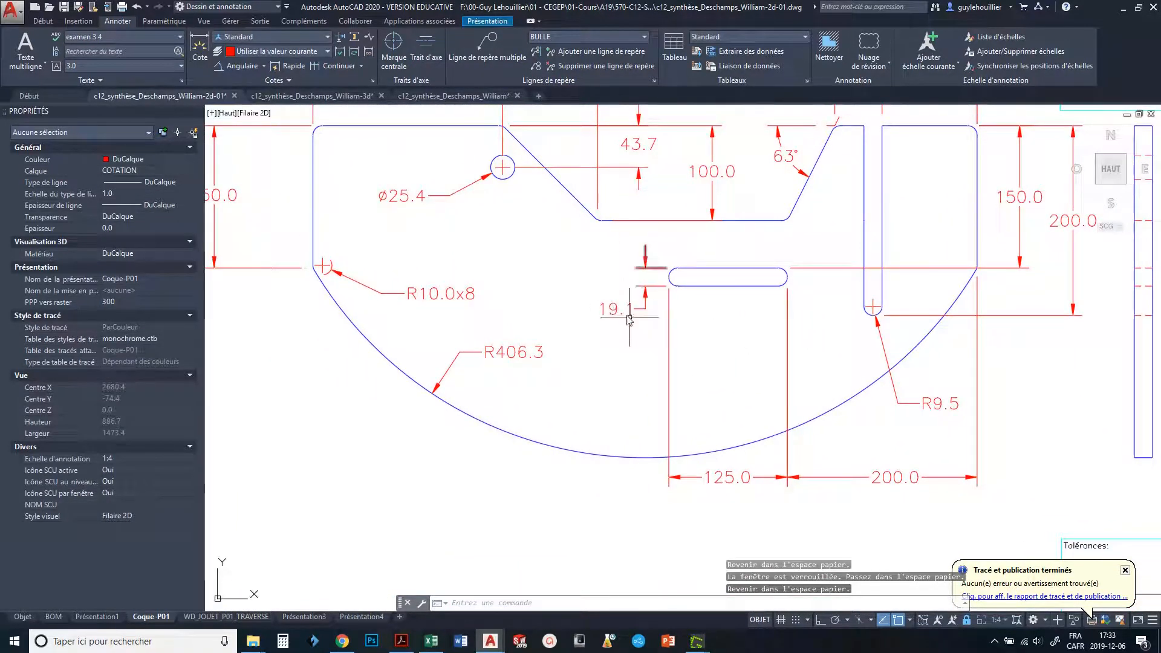
middle_click_drag(969, 289, 856, 277)
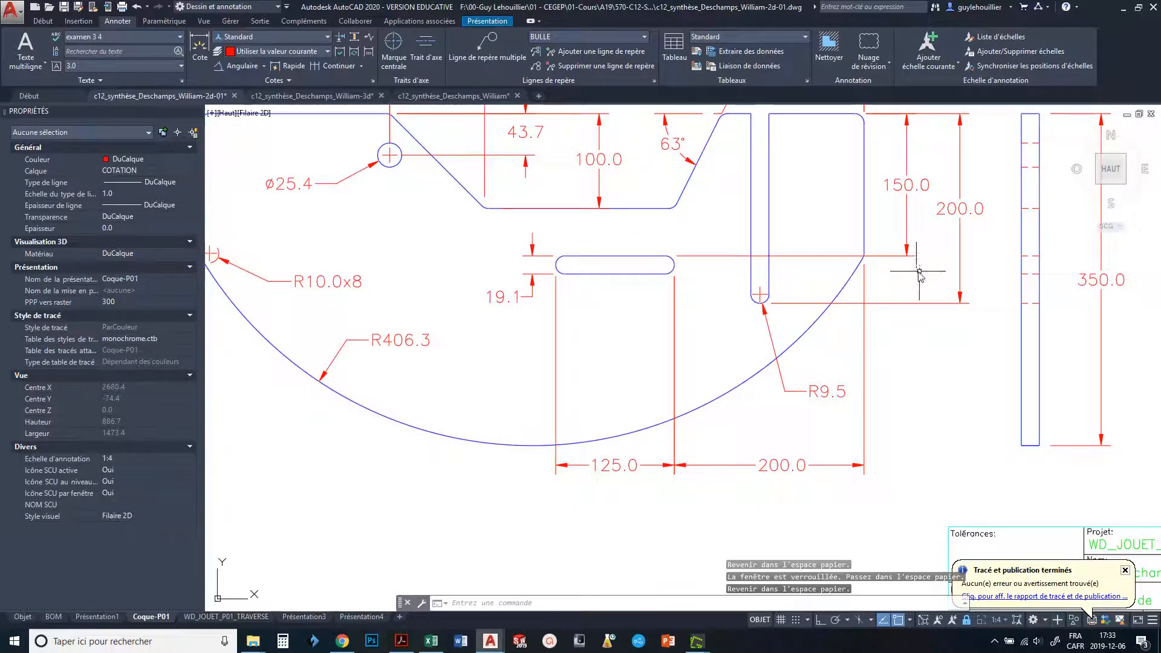
mouse_move(510, 290)
middle_mouse_down()
mouse_move(652, 315)
mouse_move(685, 300)
middle_mouse_up()
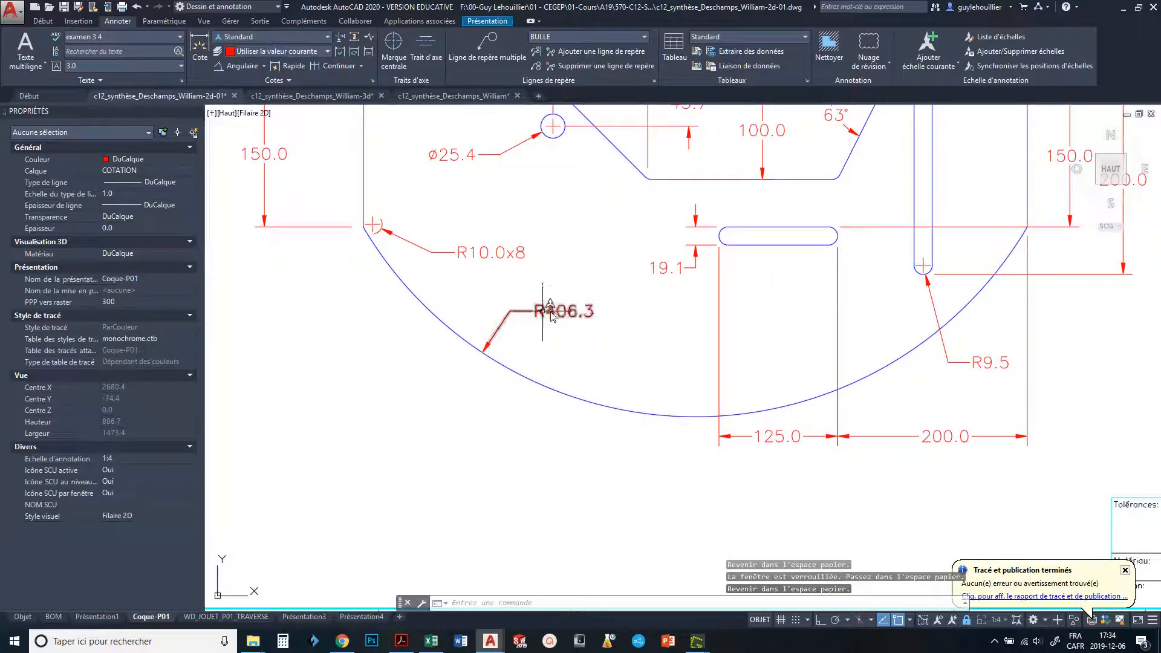
left_click(497, 252)
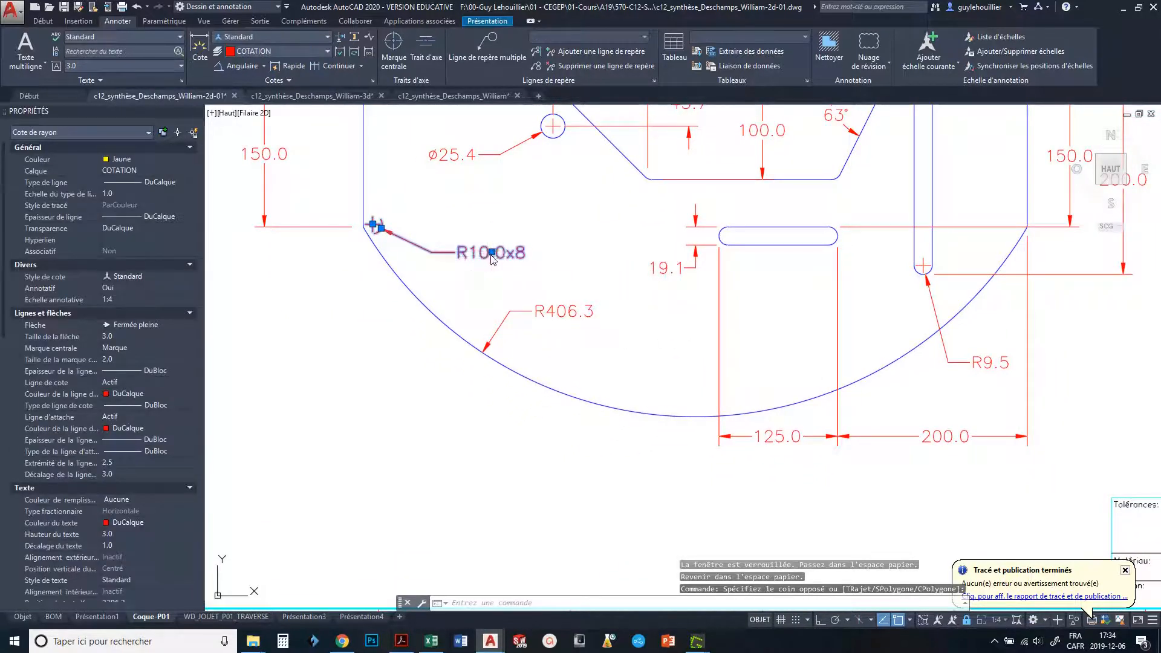
left_click(492, 253)
left_click(267, 275)
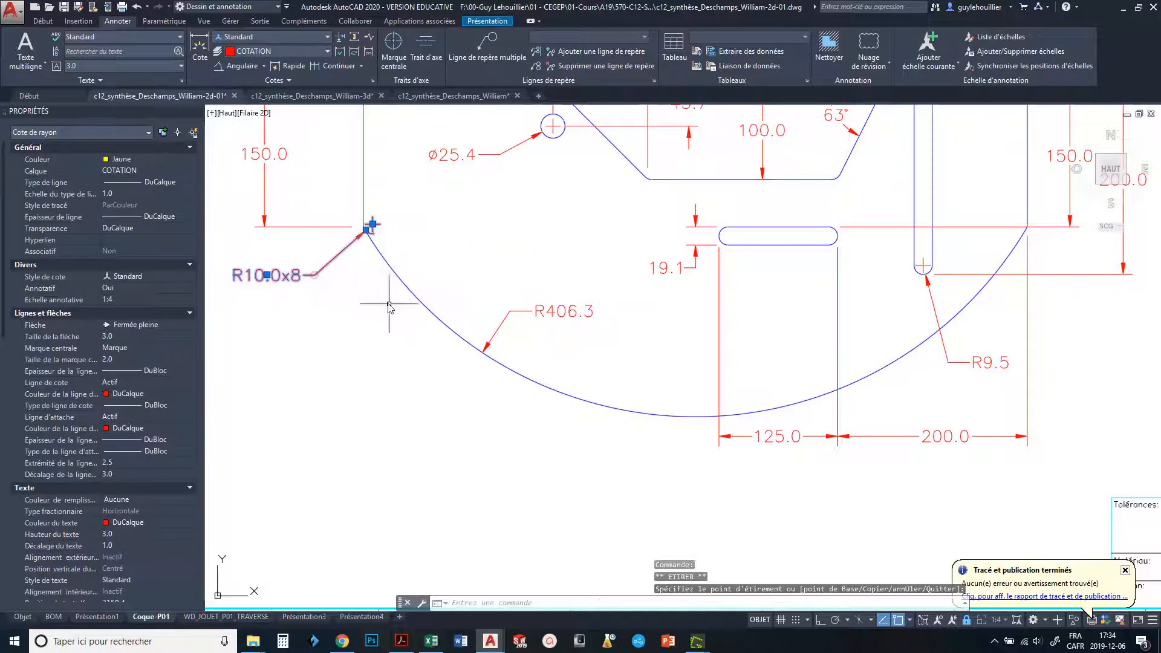
key("Escape")
key("Escape")
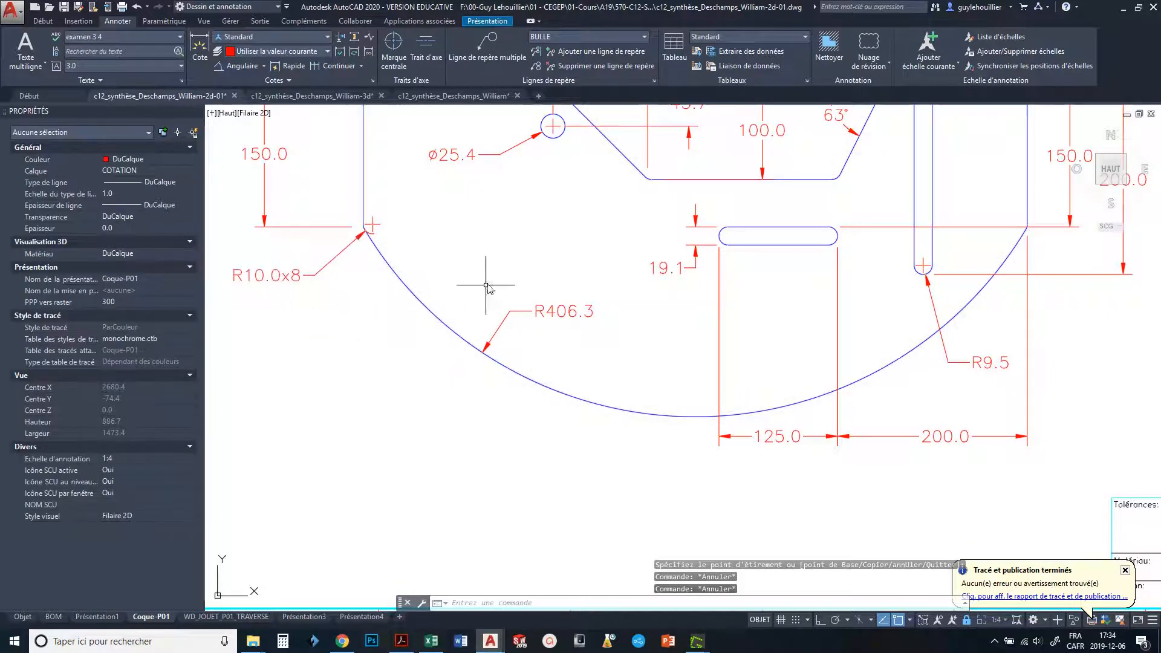
Move the R406.3 radius dimension text outside the part, below the left side of the large arc.
scroll(481, 302, "down", 2)
middle_click_drag(533, 349, 599, 292)
left_click(562, 283)
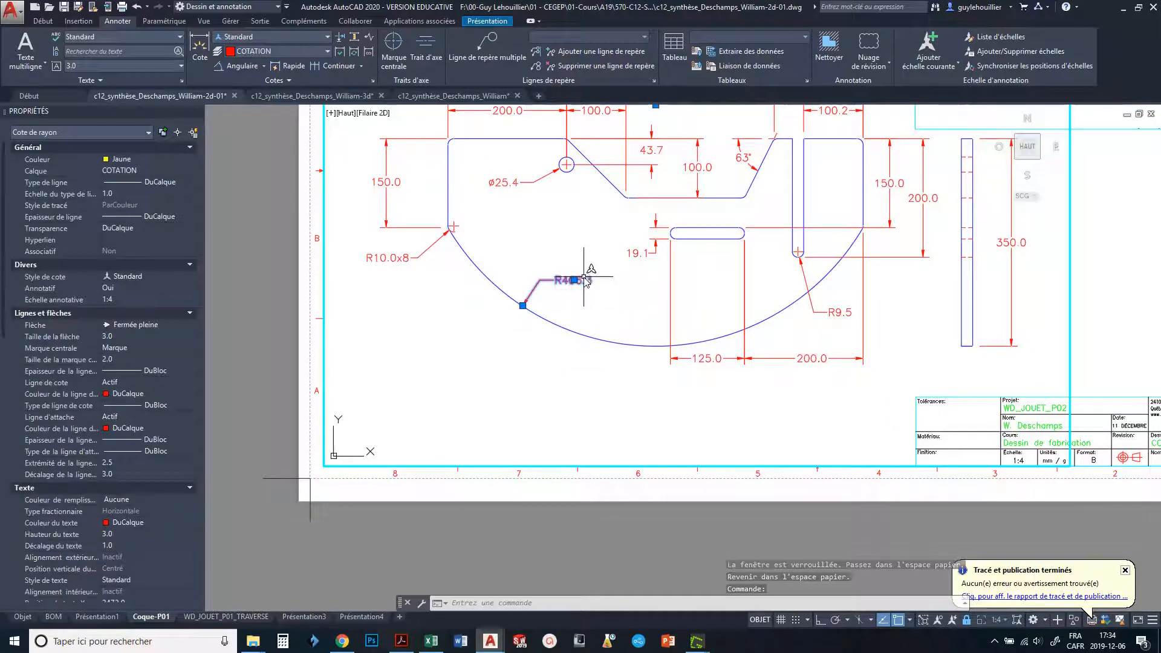
left_click(578, 279)
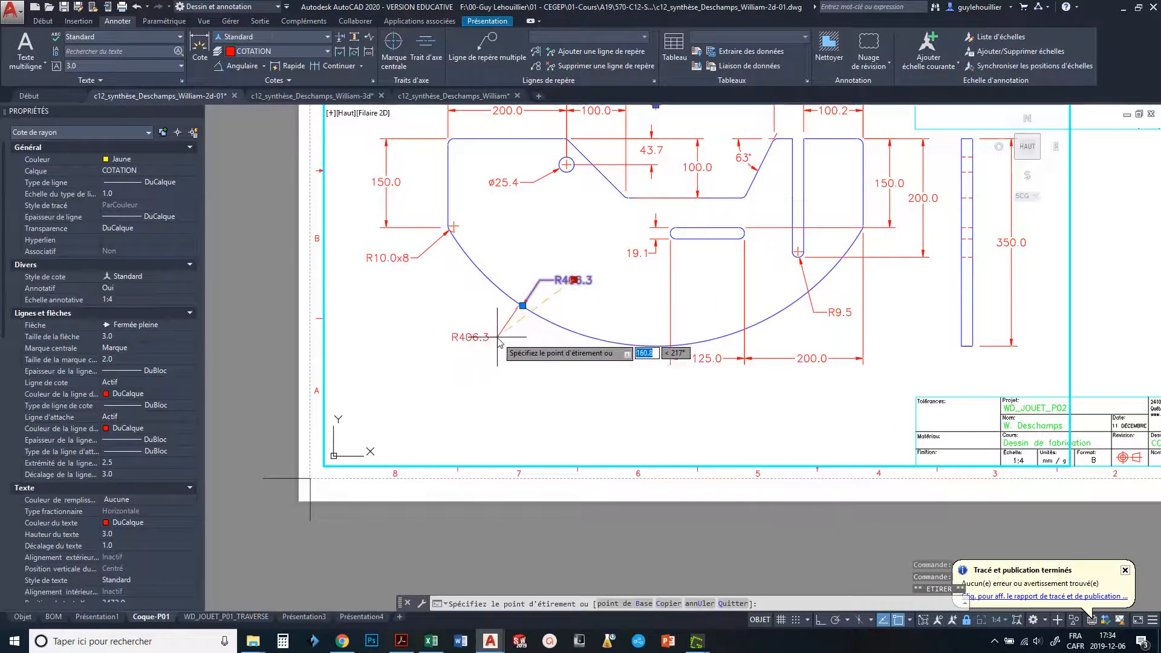
left_click(499, 336)
key("Escape")
scroll(584, 270, "down", 4)
middle_click_drag(553, 284, 478, 329)
scroll(517, 313, "up", 2)
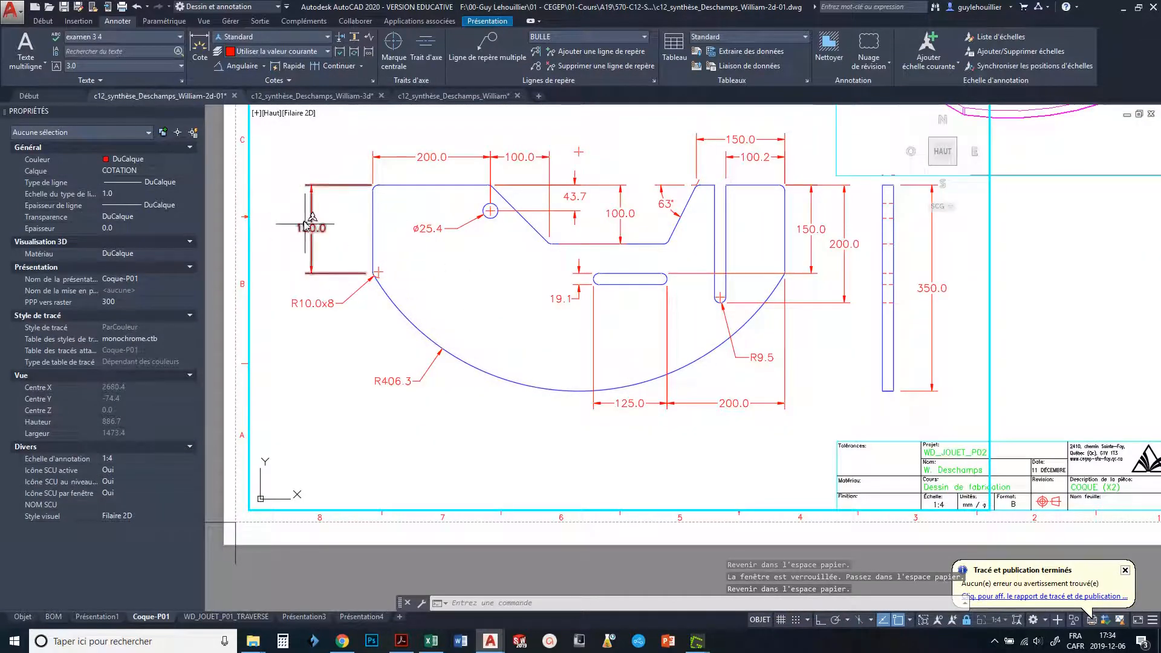
middle_click_drag(351, 251, 402, 291)
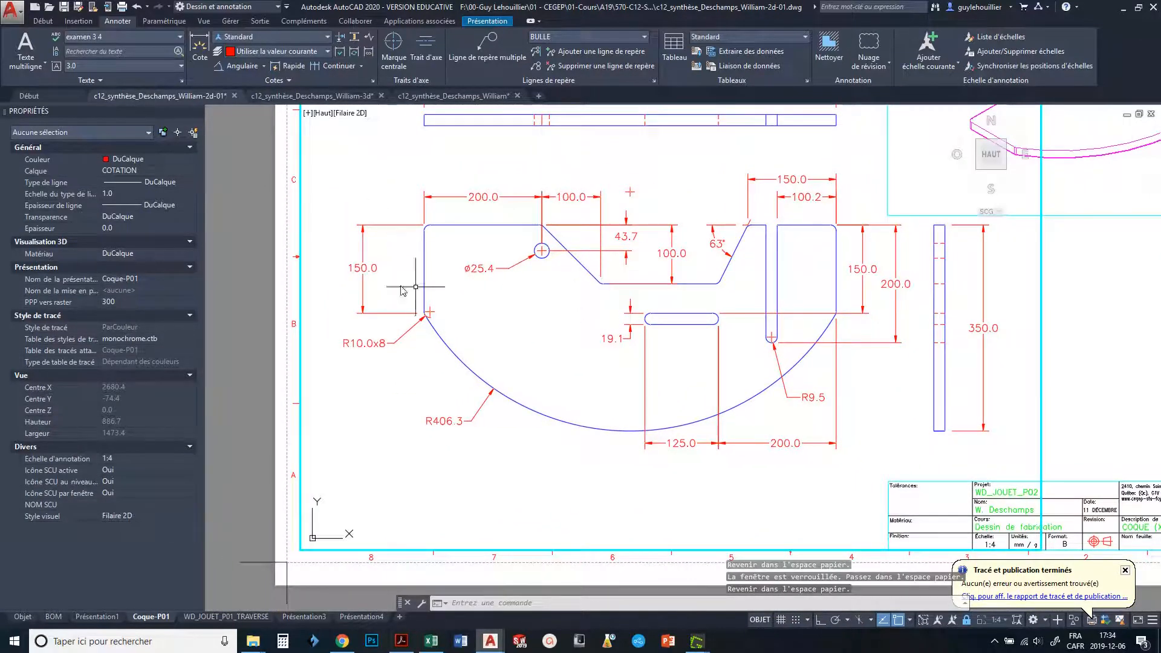
scroll(393, 290, "up", 3)
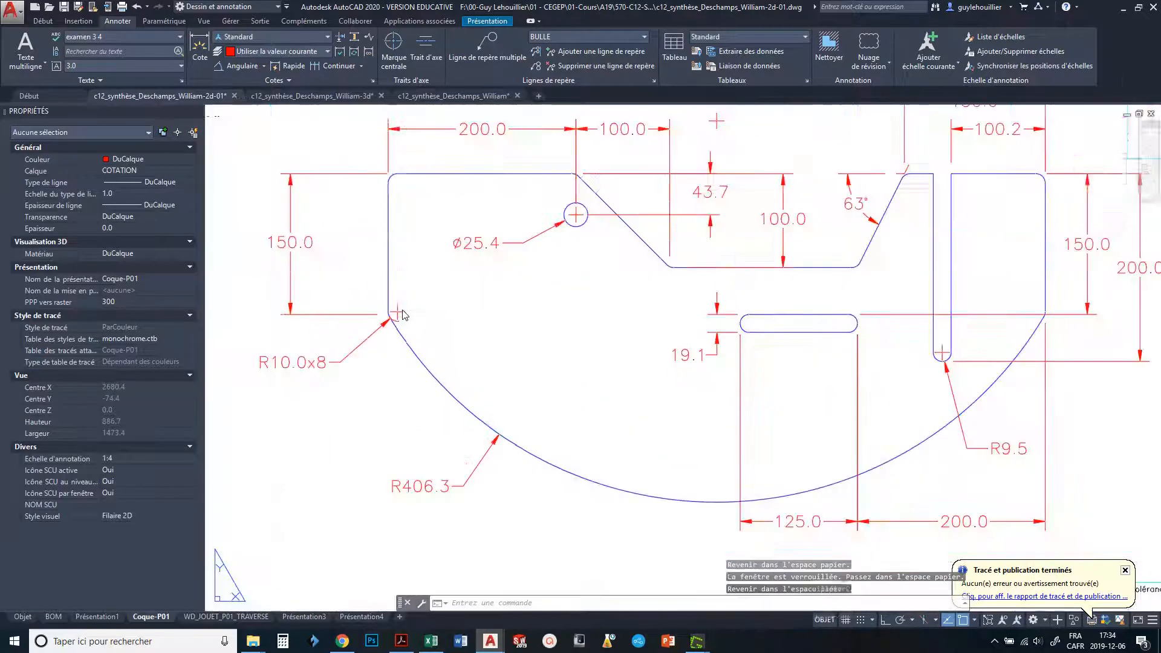
scroll(404, 315, "down", 2)
middle_click_drag(425, 292, 430, 286)
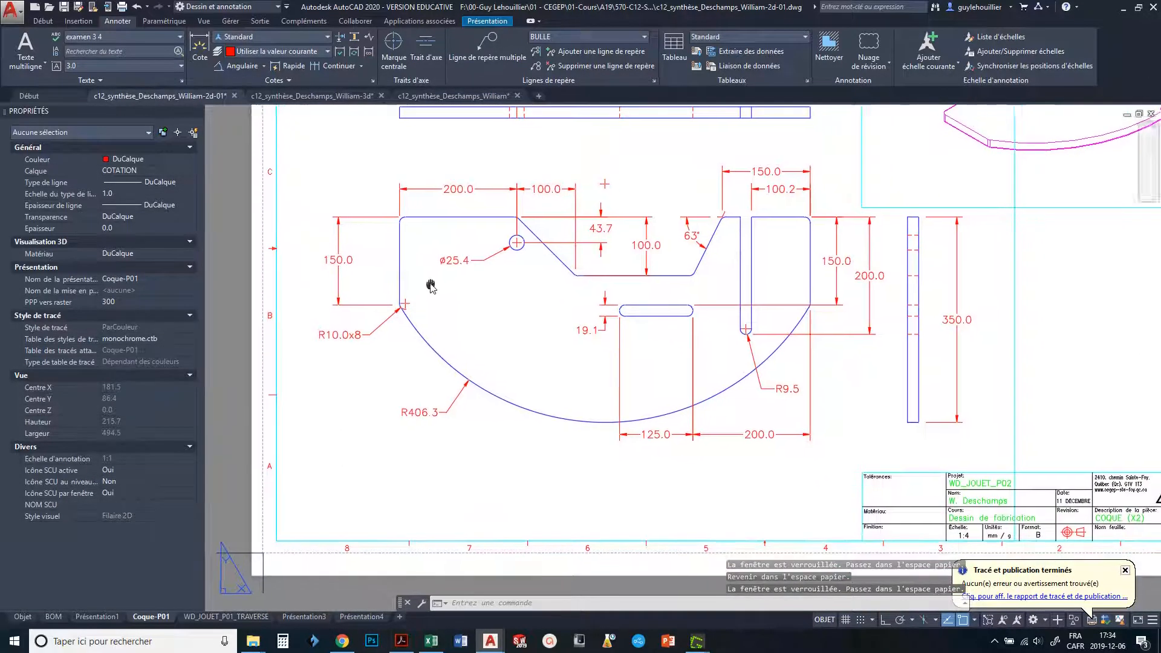
Reattach the lower extension line origin of the left vertical 150 mm dimension to the large arc's centre mark.
double_click(432, 289)
middle_click_drag(544, 306, 538, 321)
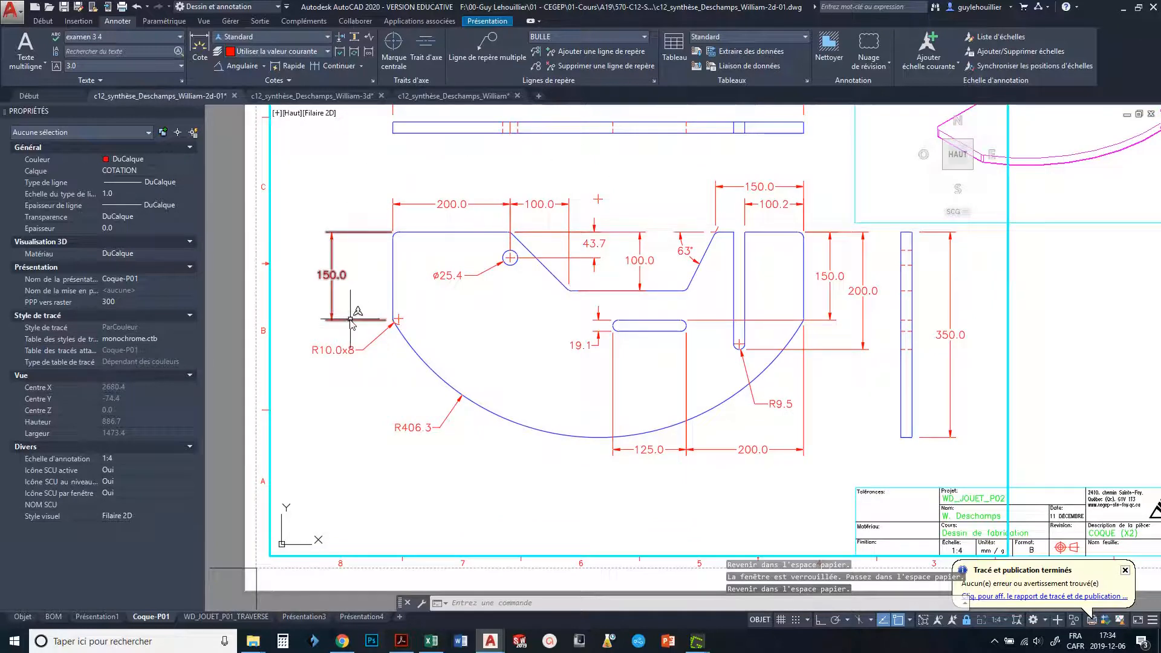
key("Escape")
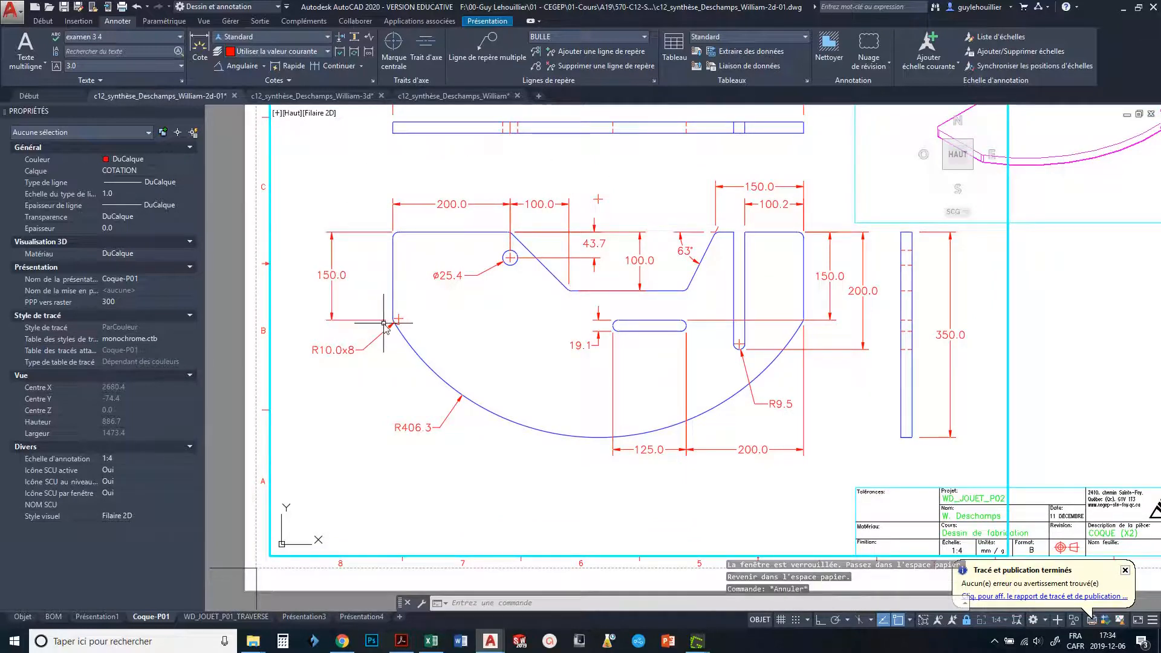
left_click(370, 316)
left_click(358, 323)
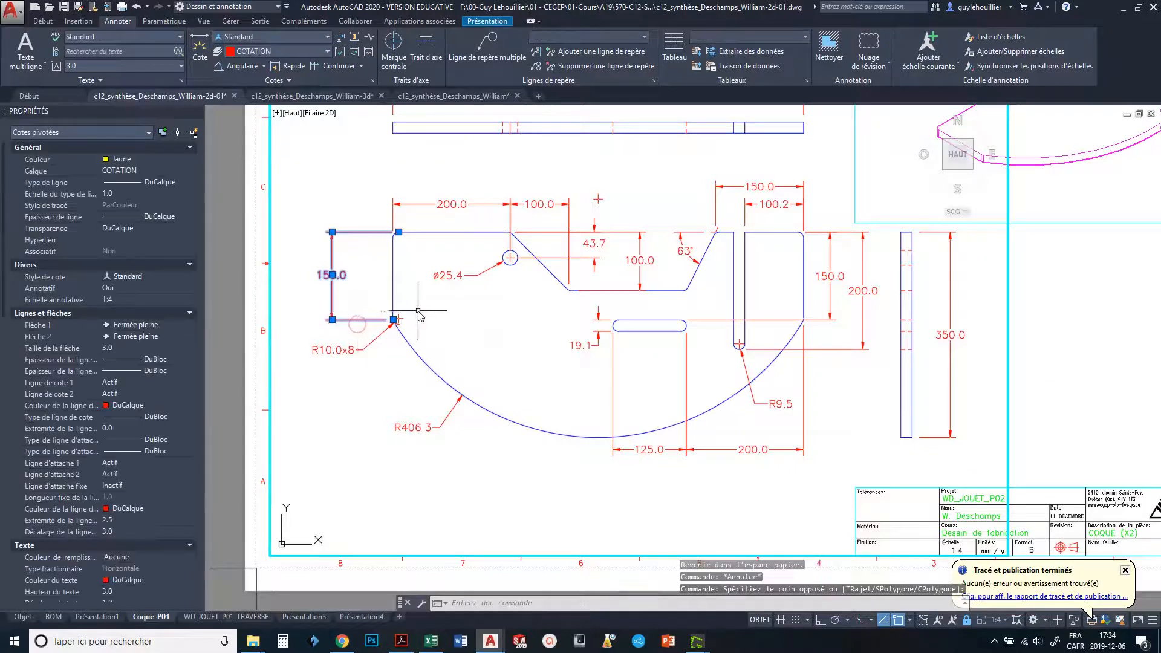
left_click(393, 320)
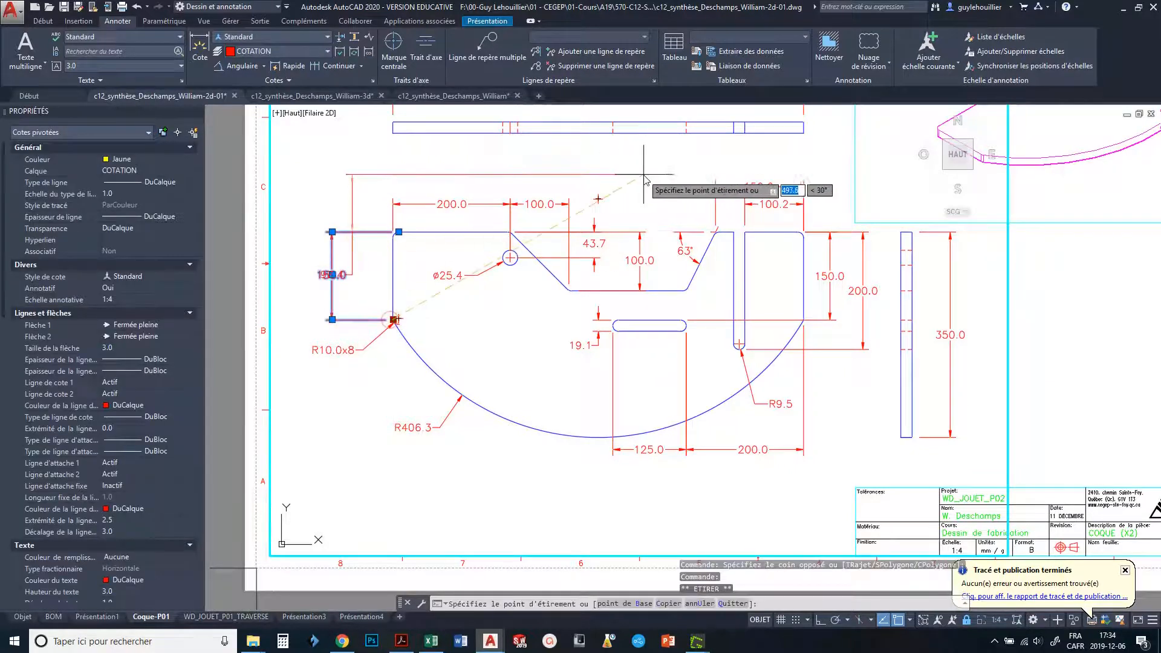
left_click(603, 198)
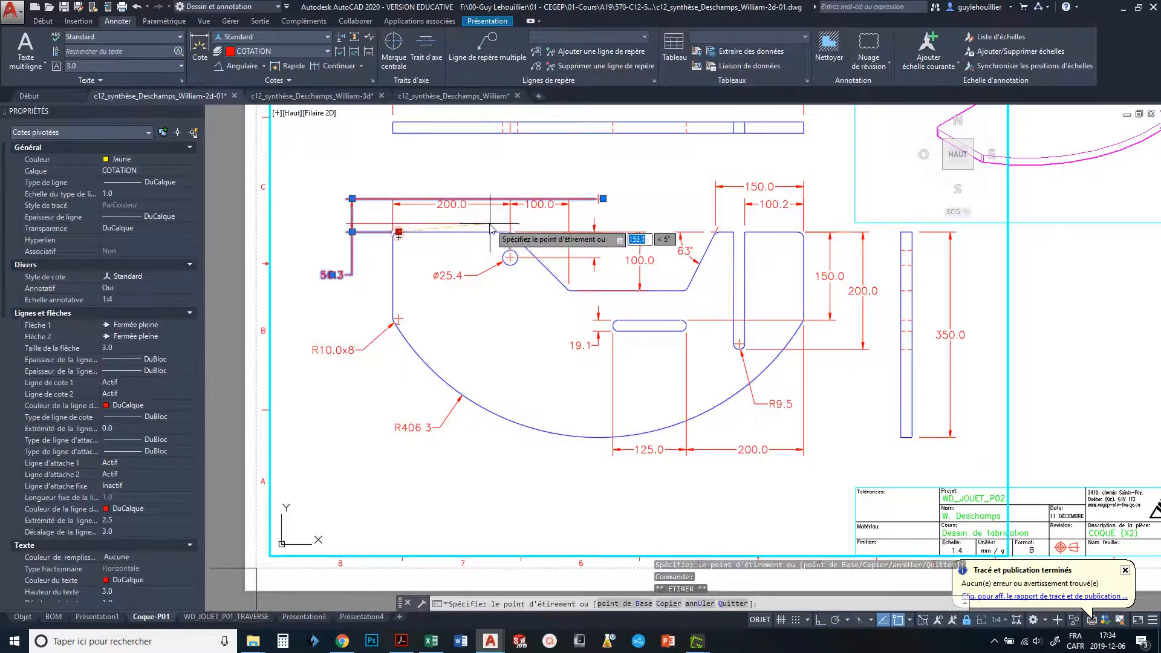
Attach that dimension's other origin to the upper end of the notch's left slanted edge and align it with the notch's vertical 100 mm dimension.
left_click(508, 232)
left_click(332, 274)
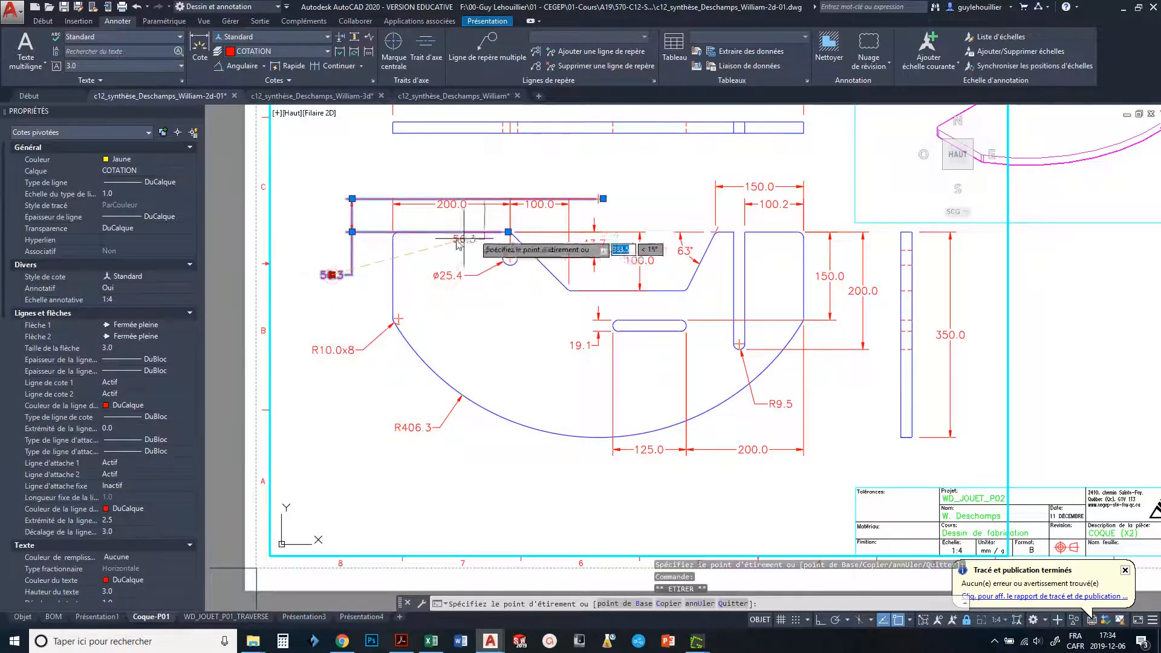
left_click(623, 215)
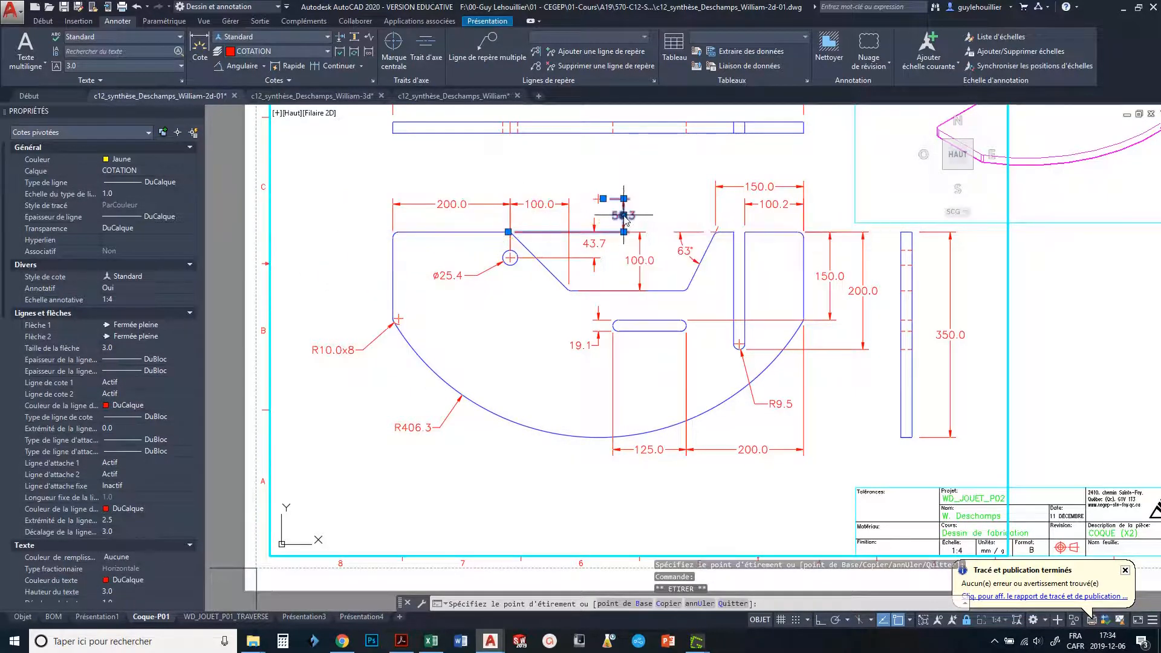
left_click(623, 231)
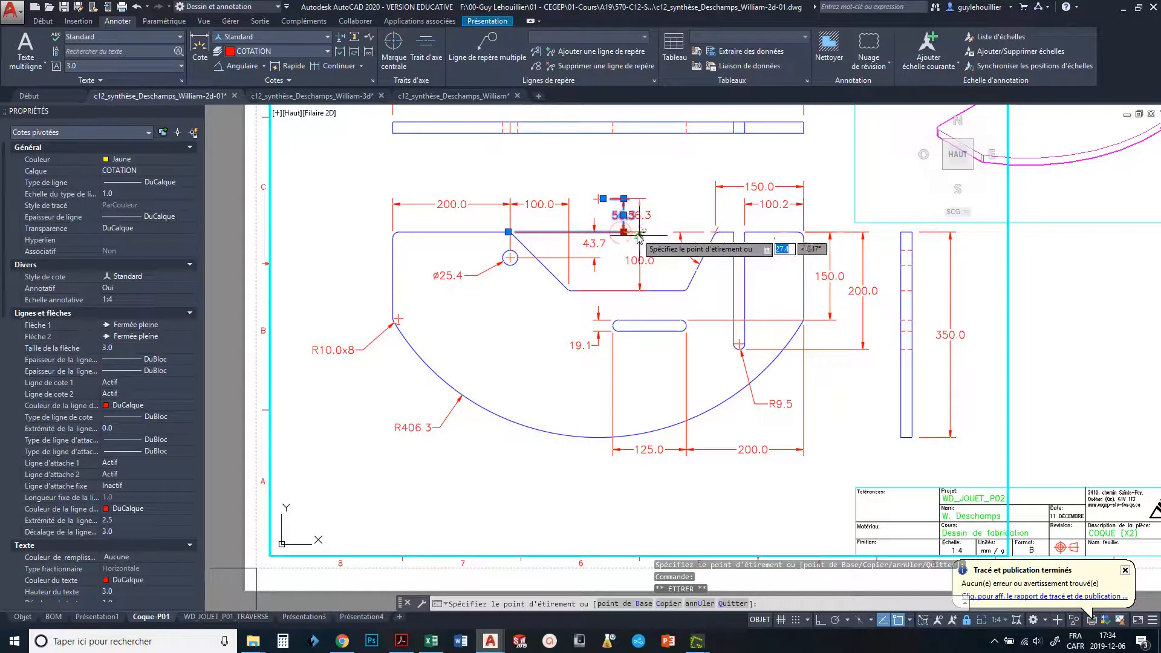
key("Escape")
key("Escape")
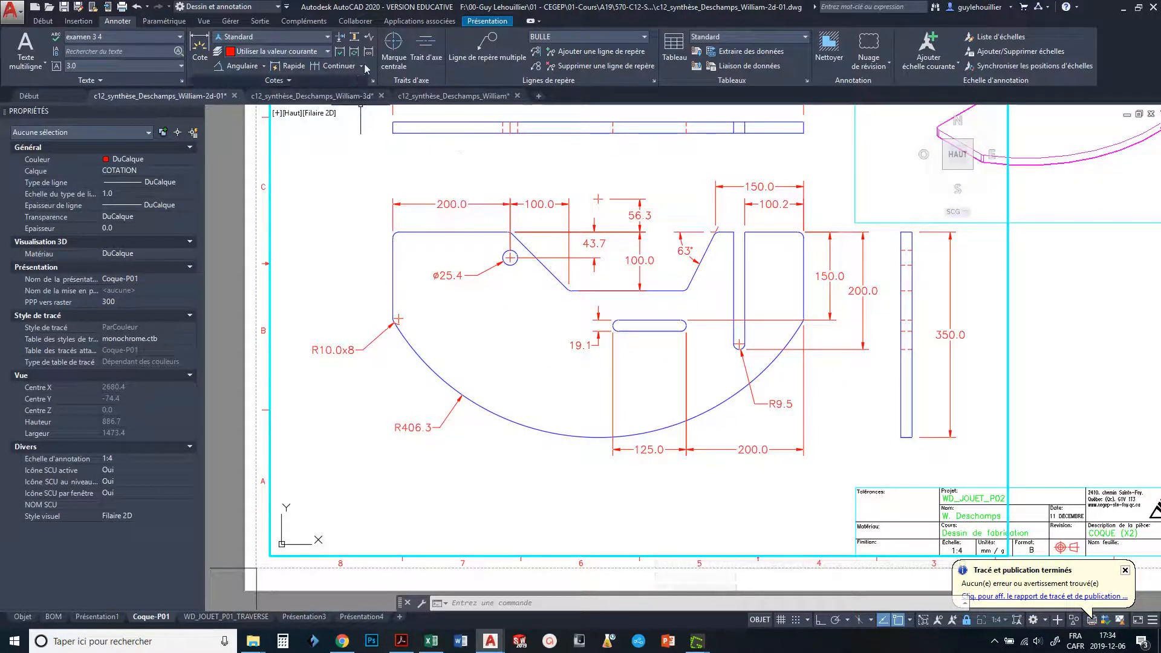
Add a horizontal linear dimension from the part's left edge to the large arc's centre mark, above the 200 mm and 100 mm dimensions.
left_click(240, 66)
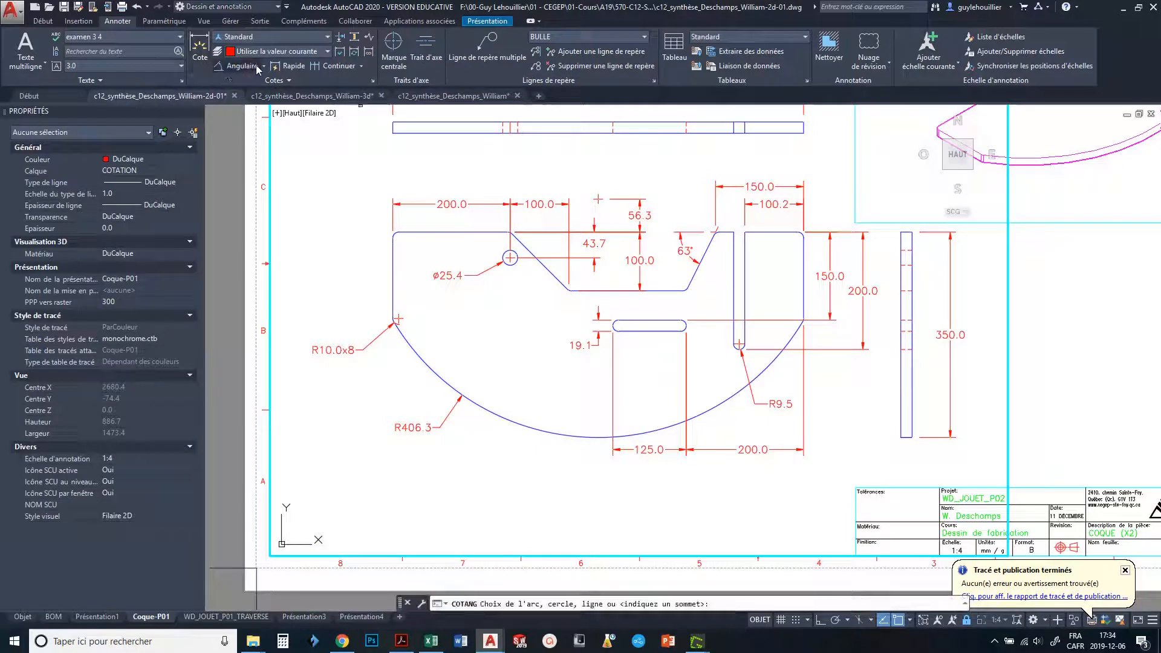
left_click(264, 68)
left_click(233, 88)
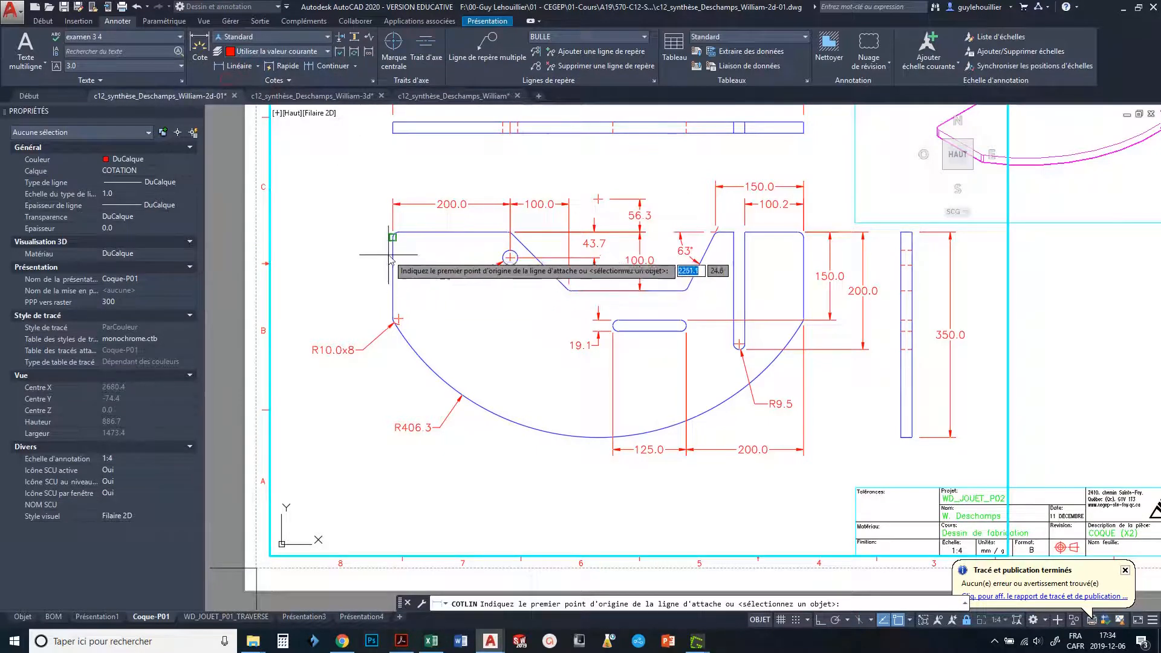
left_click(393, 238)
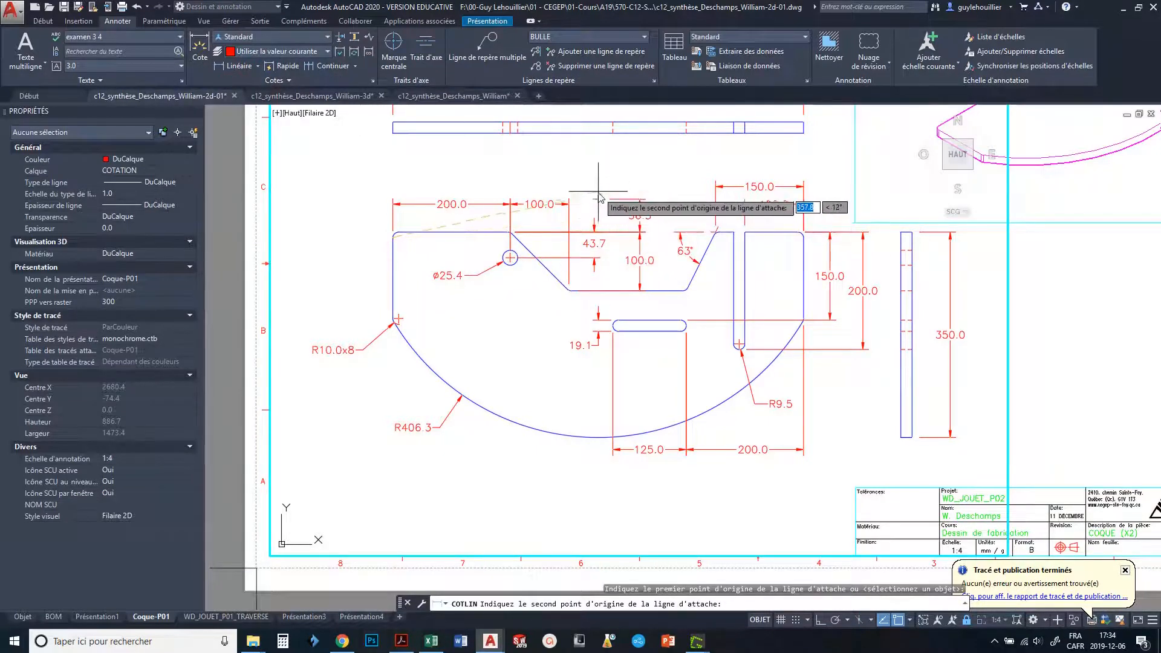
left_click(599, 199)
left_click(574, 183)
key("Escape")
key("Escape")
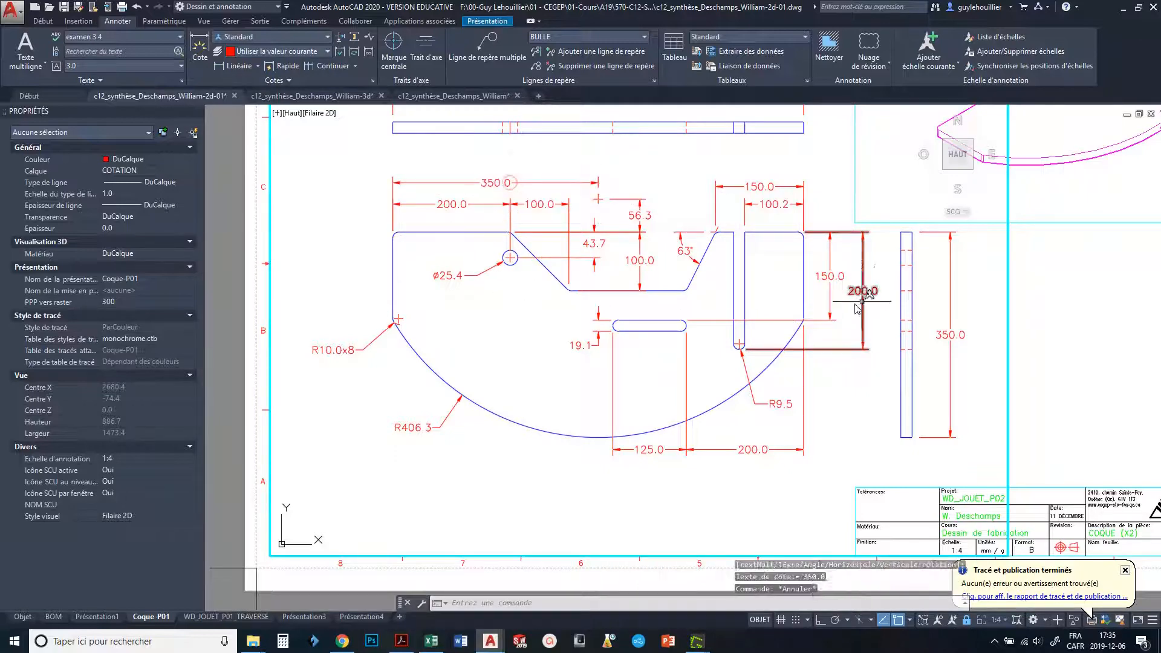
Review the dimension layout of the Coque's orthographic views across the whole sheet.
scroll(728, 278, "down", 4)
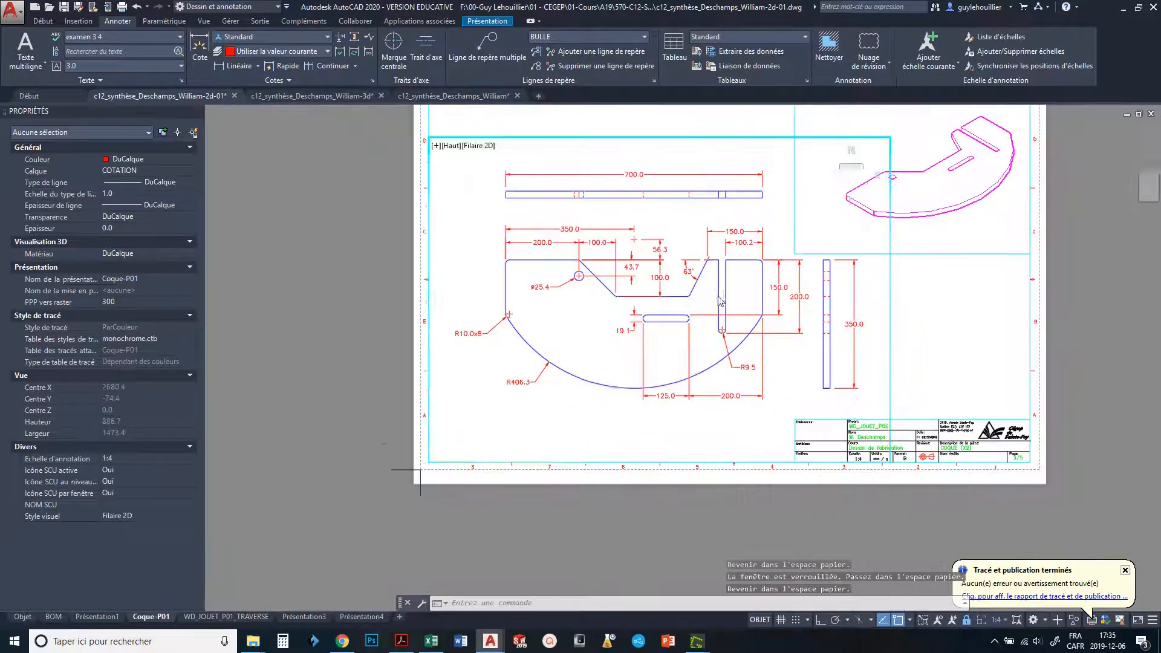
middle_click_drag(704, 277, 726, 289)
scroll(707, 288, "up", 2)
double_click(726, 289)
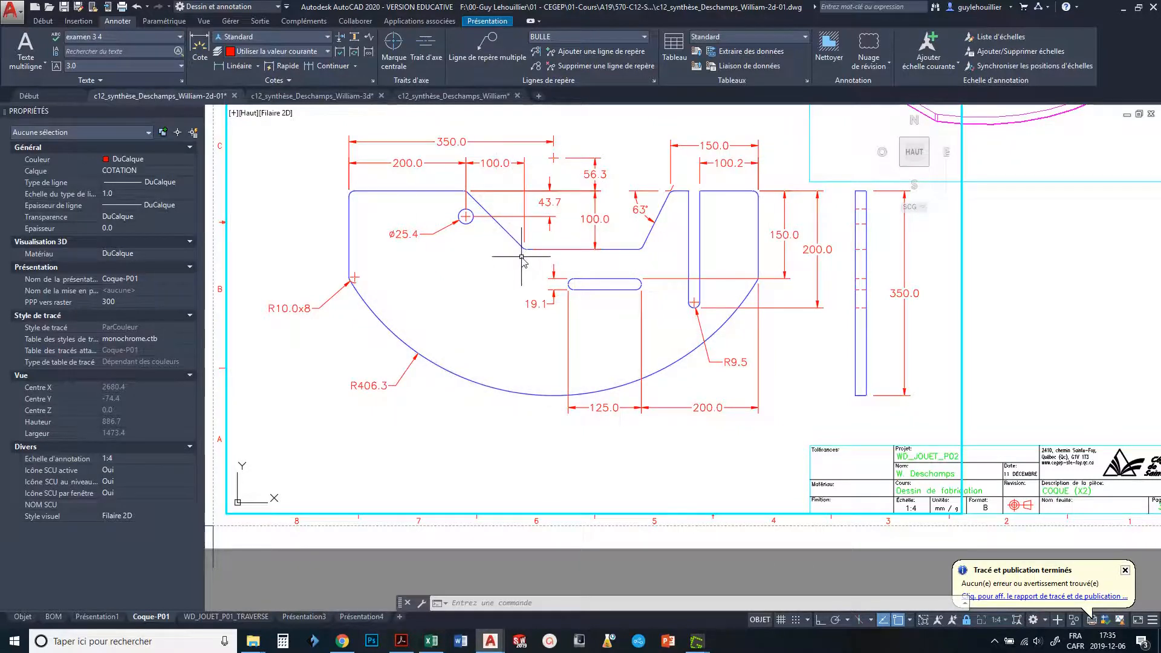
middle_click_drag(588, 246, 583, 413)
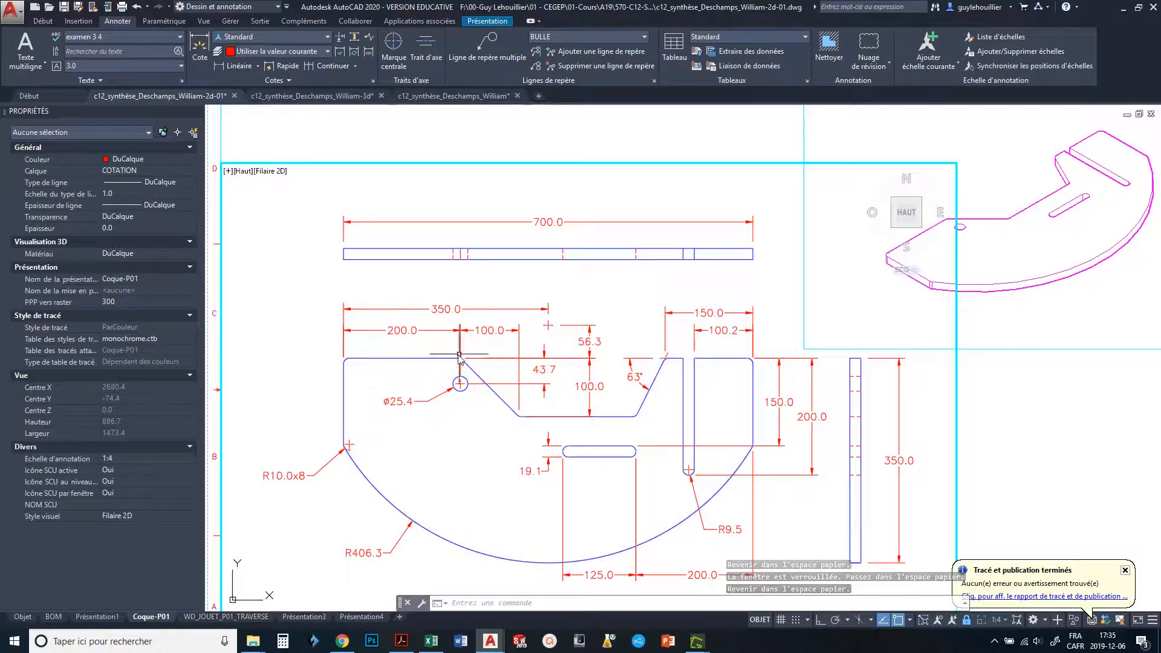
middle_click_drag(491, 398, 528, 248)
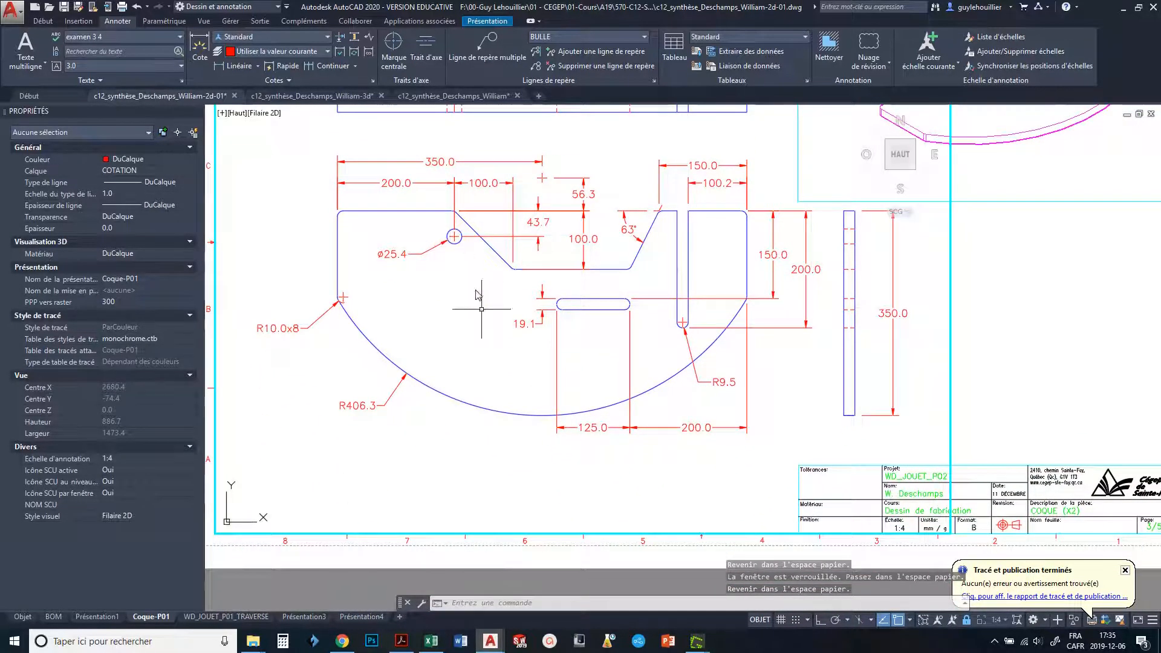
middle_click_drag(476, 335, 475, 313)
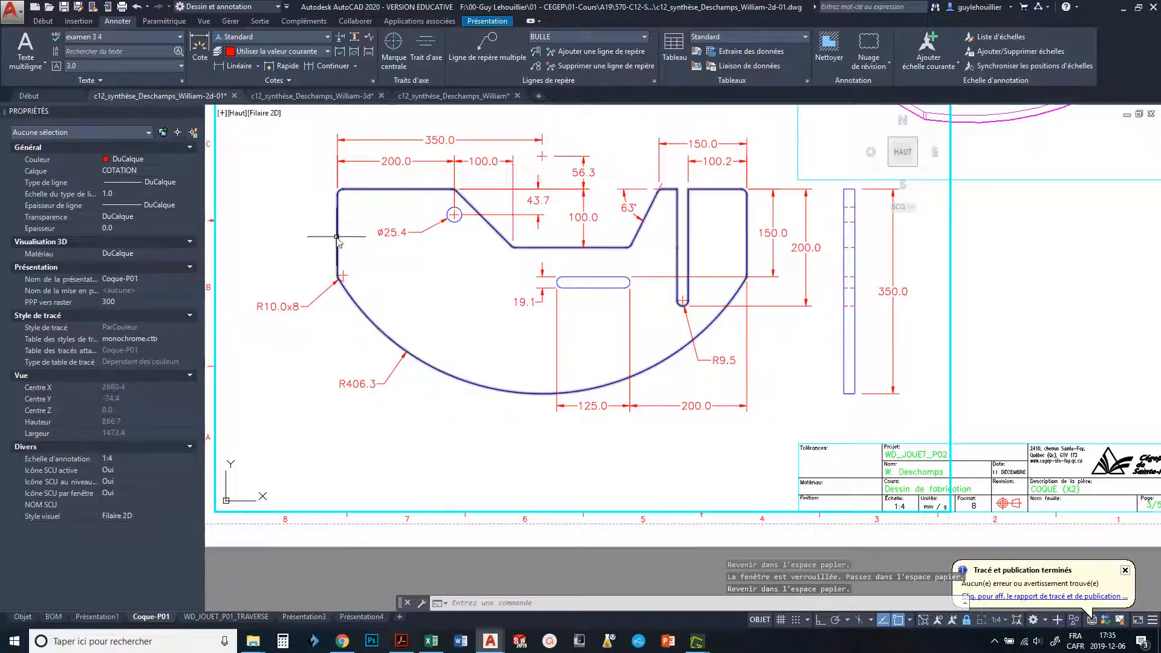
scroll(722, 305, "down", 4)
middle_click_drag(699, 278, 690, 365)
scroll(619, 262, "up", 4)
scroll(693, 365, "down", 3)
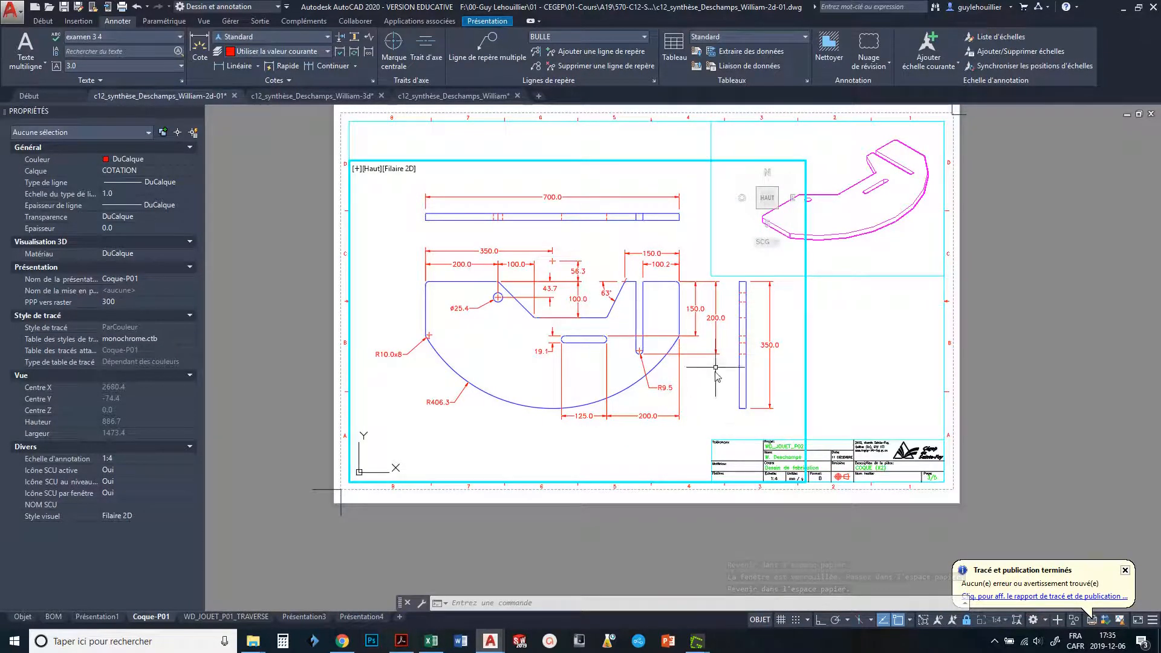
middle_click_drag(914, 356, 897, 371)
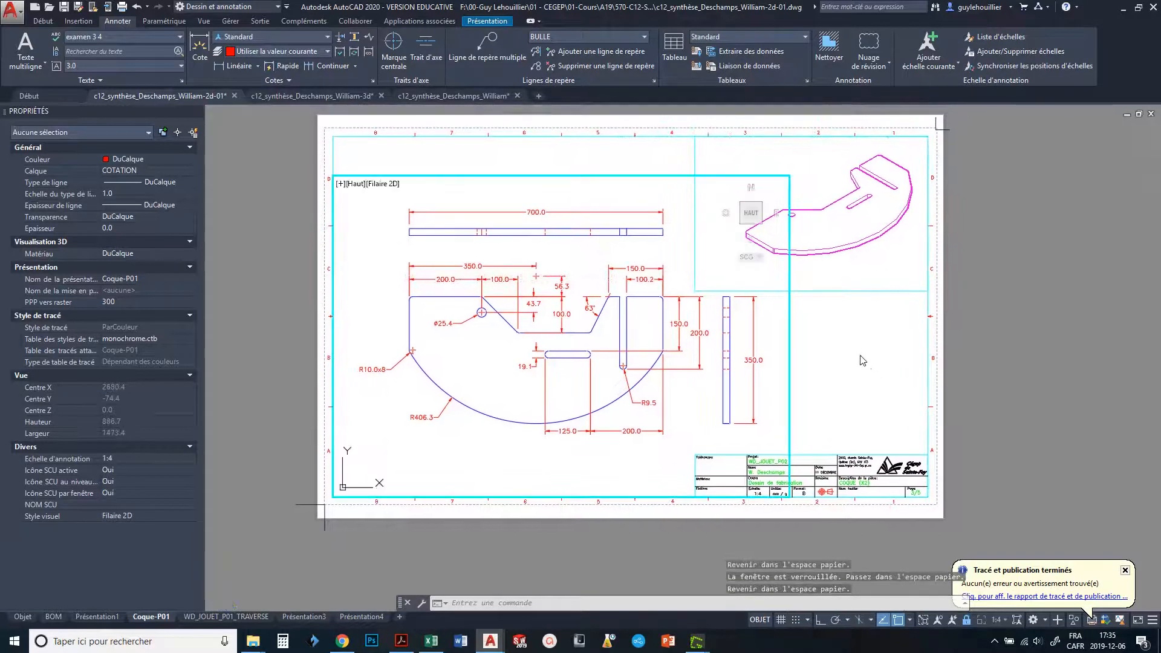
Reframe the Coque's isometric view with a window zoom and centre the part within its viewport.
middle_click_drag(816, 285, 811, 311)
left_click(811, 310)
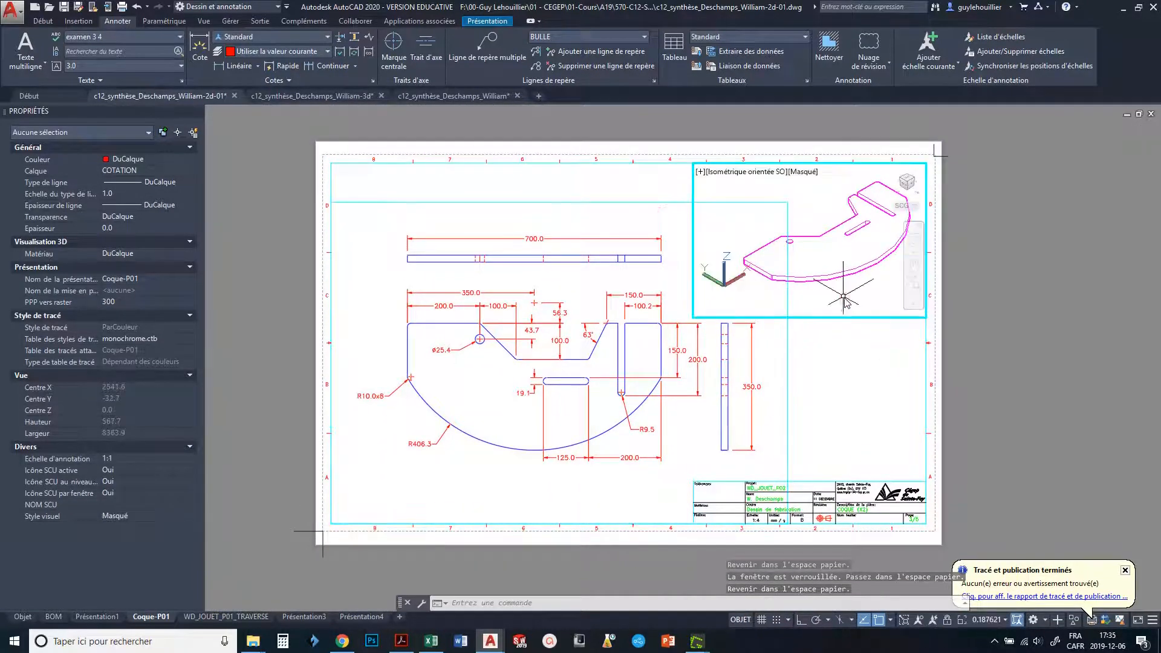
scroll(840, 295, "down", 2)
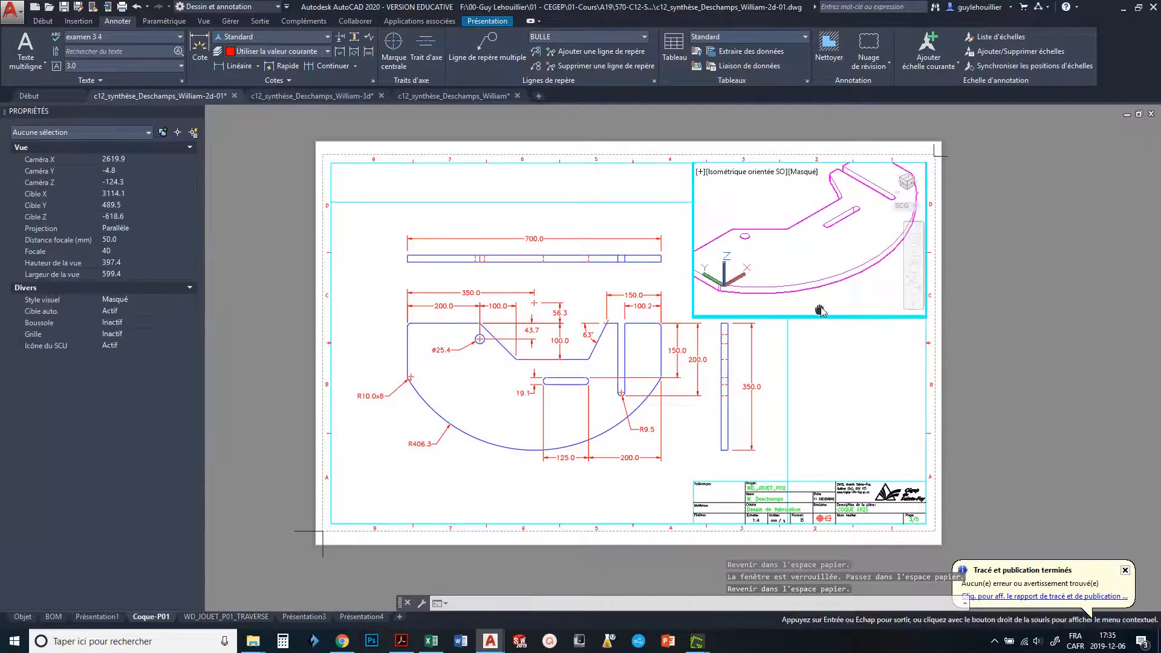
middle_click_drag(837, 292, 815, 273, "shift")
left_click(918, 303)
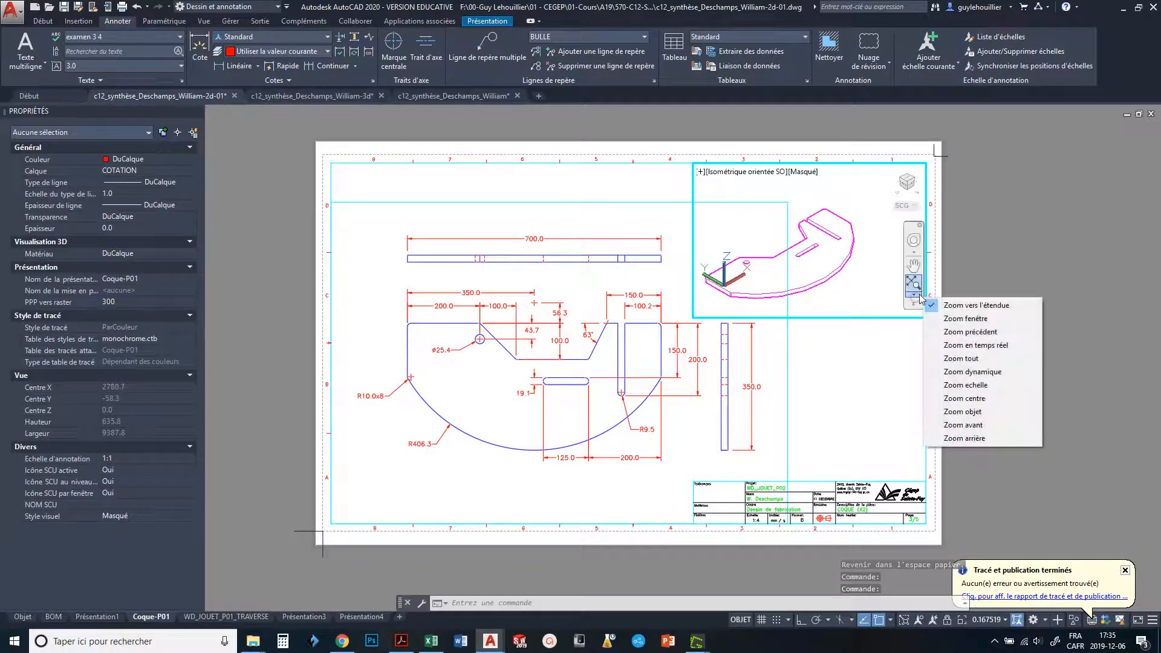
left_click(946, 315)
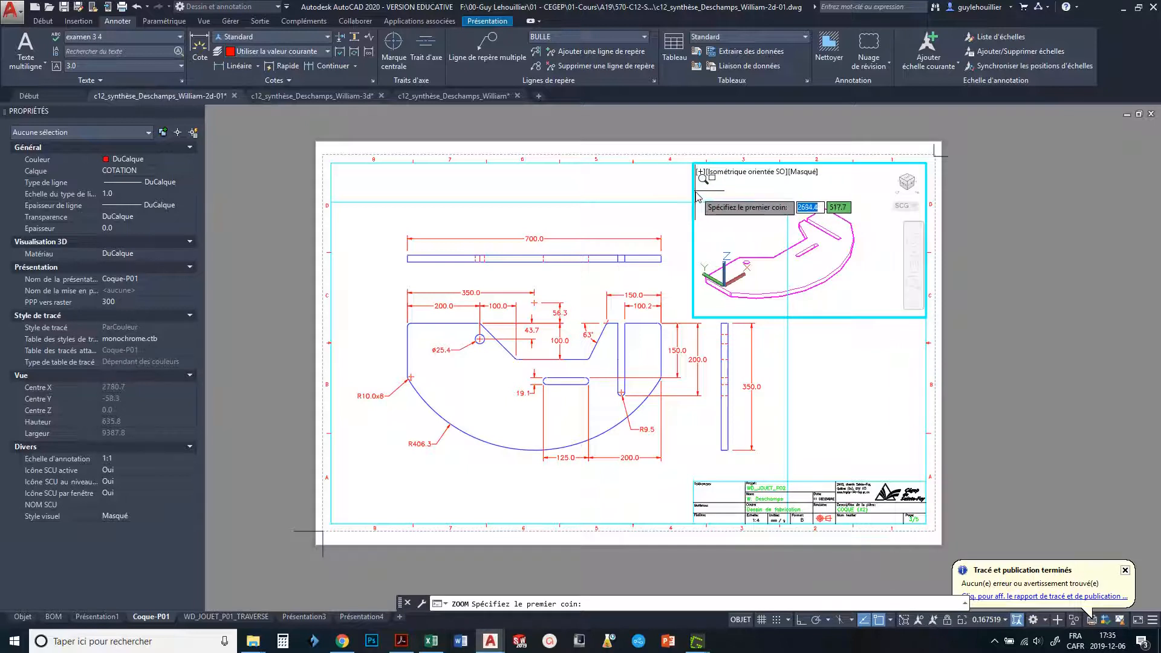
left_click(694, 195)
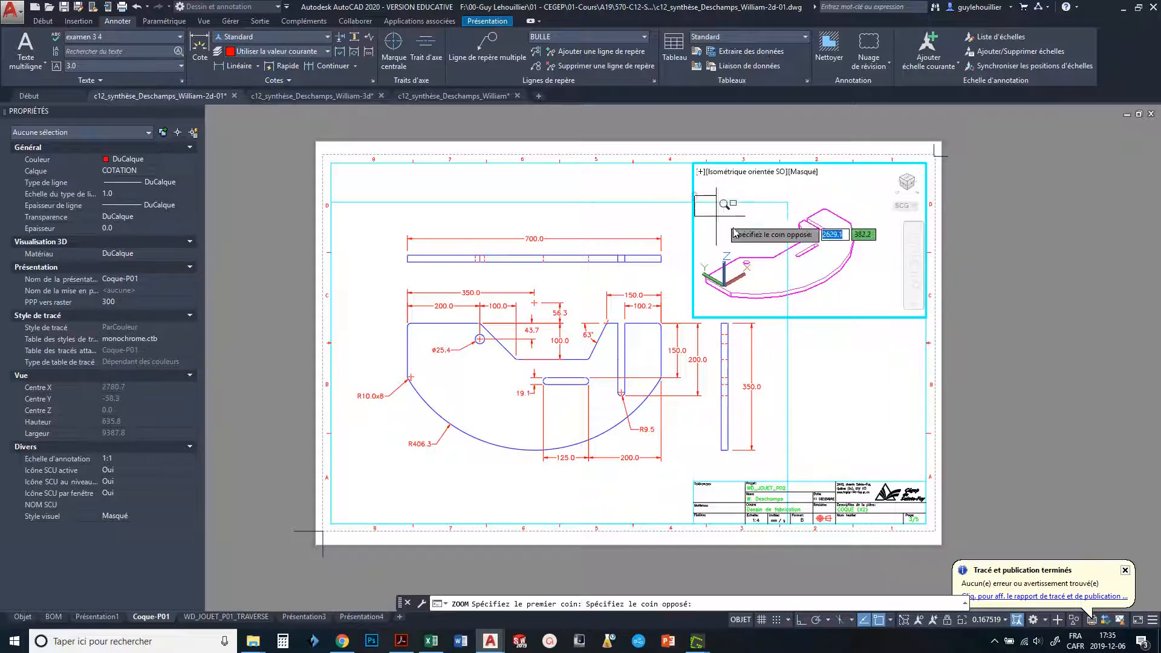
left_click(878, 314)
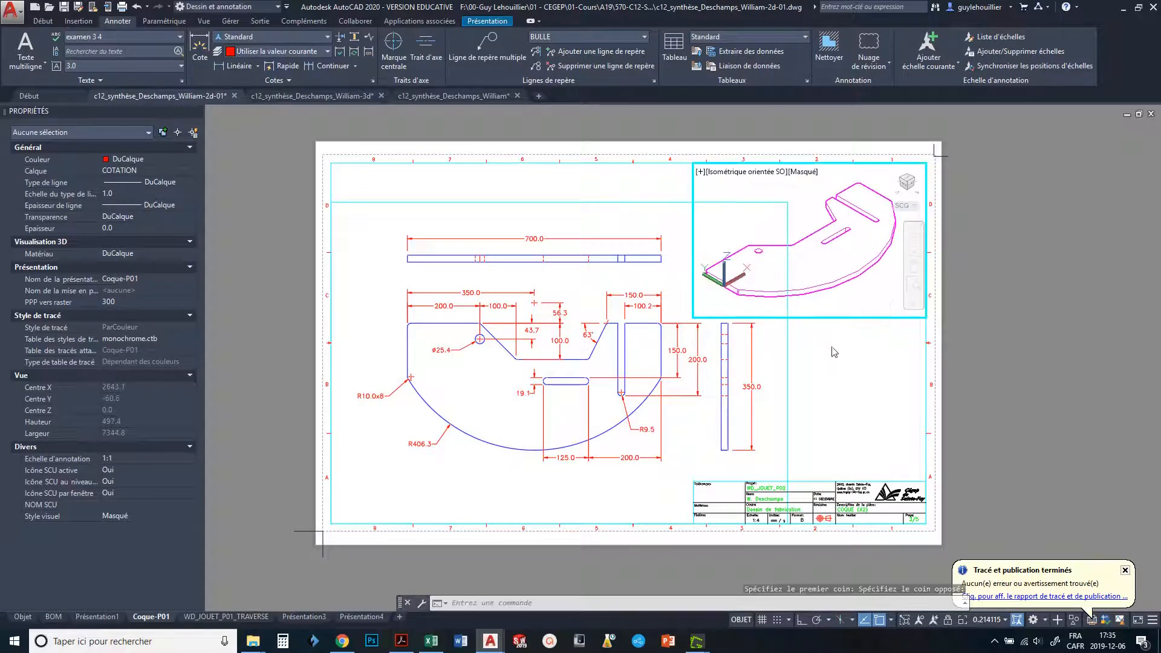
middle_click_drag(858, 305, 875, 296)
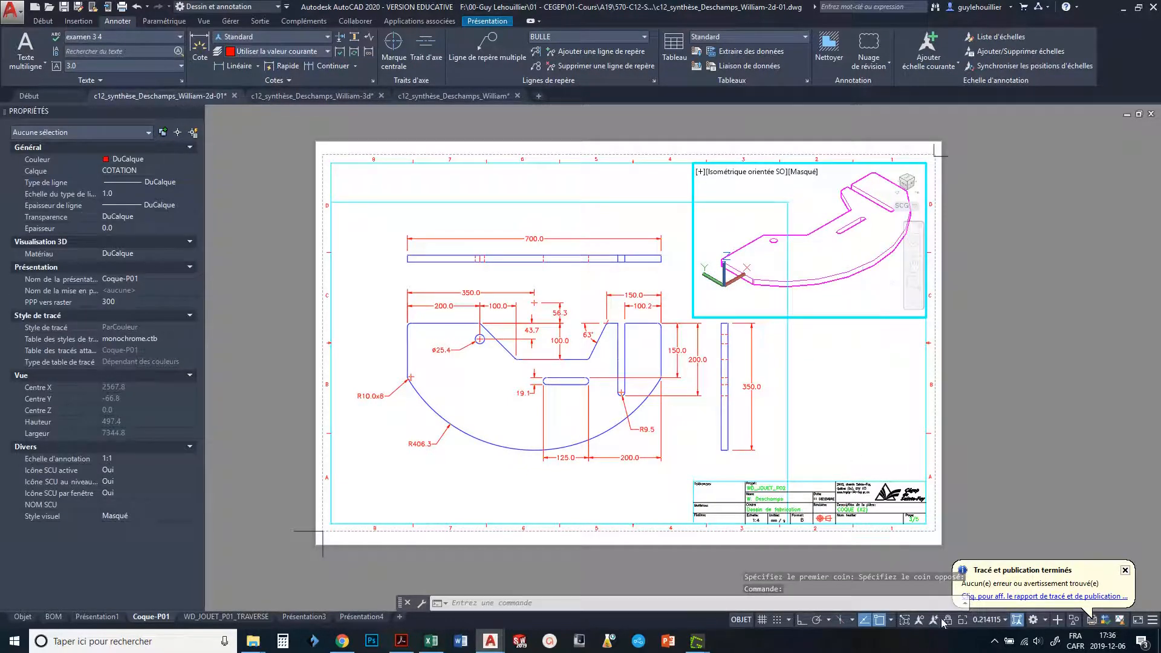
double_click(899, 536)
left_click(773, 417)
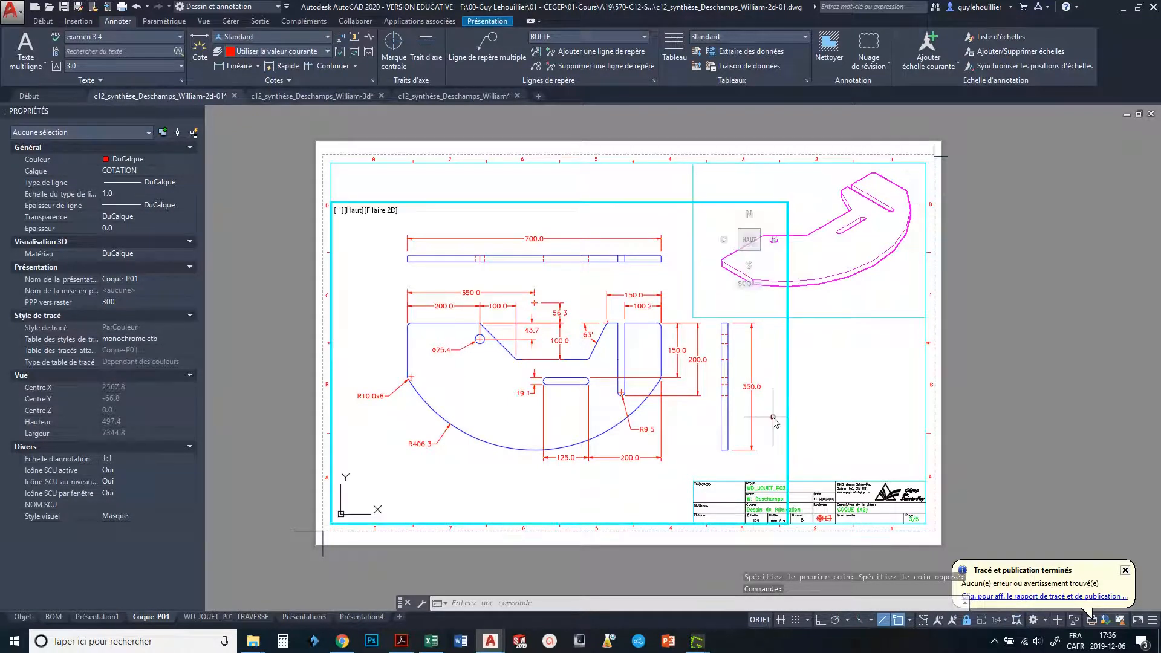
key("Escape")
key("Escape")
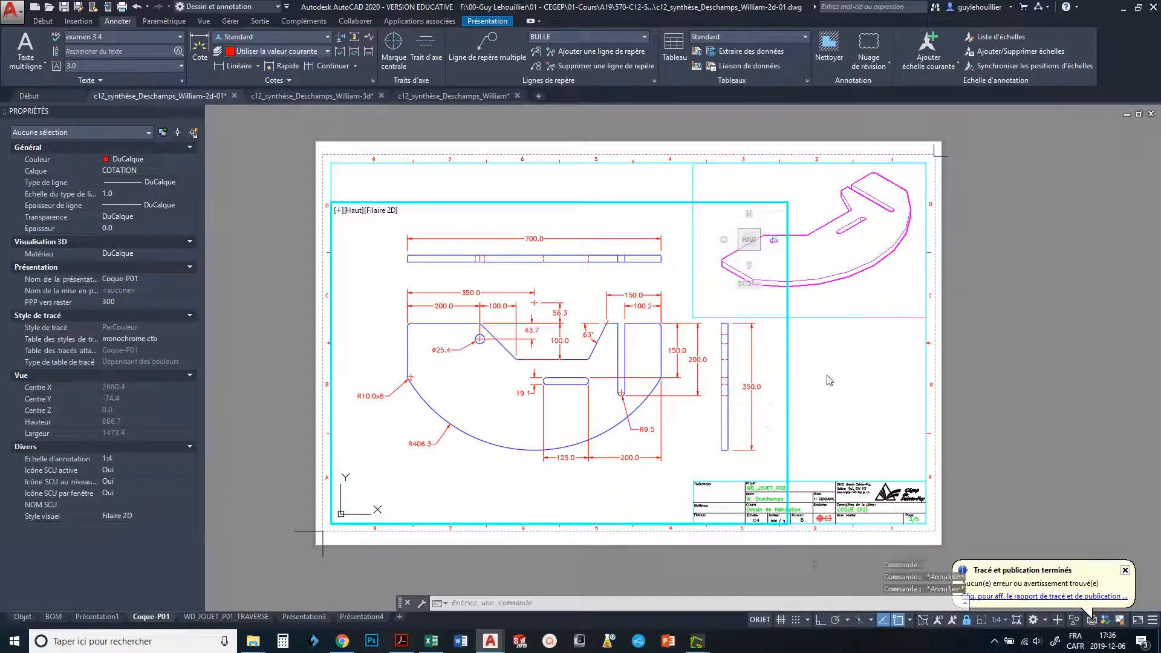
Open the title block's attributes for editing in paper space and set the project value to JOUET.
middle_click_drag(839, 384, 788, 346)
scroll(786, 375, "up", 2)
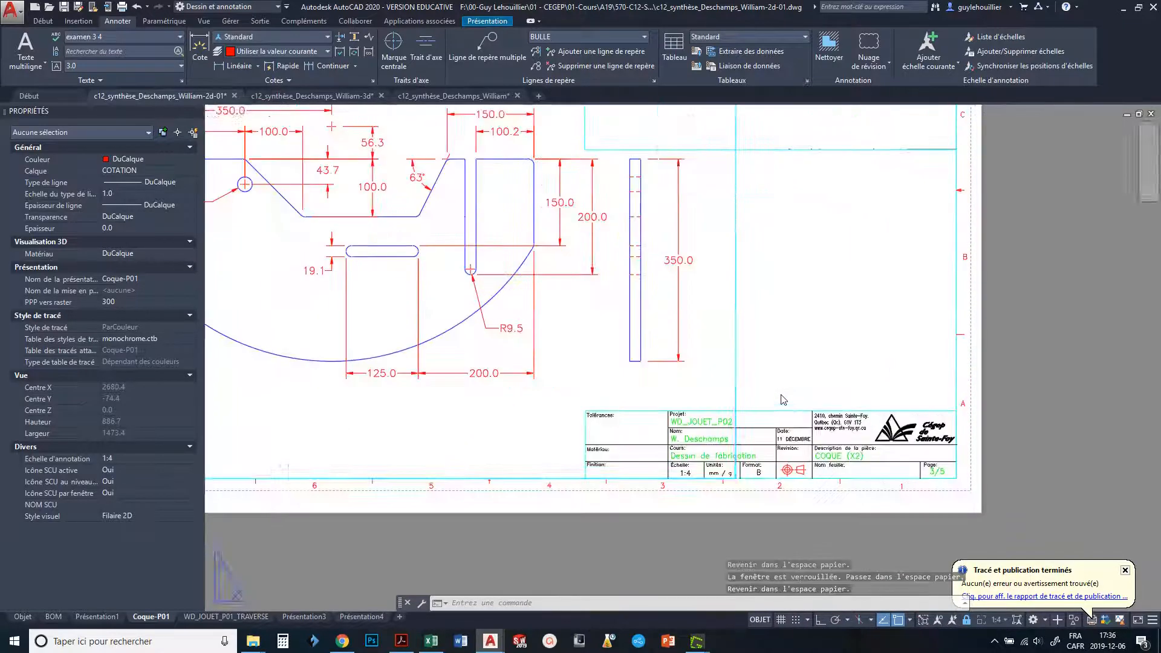
key("Escape")
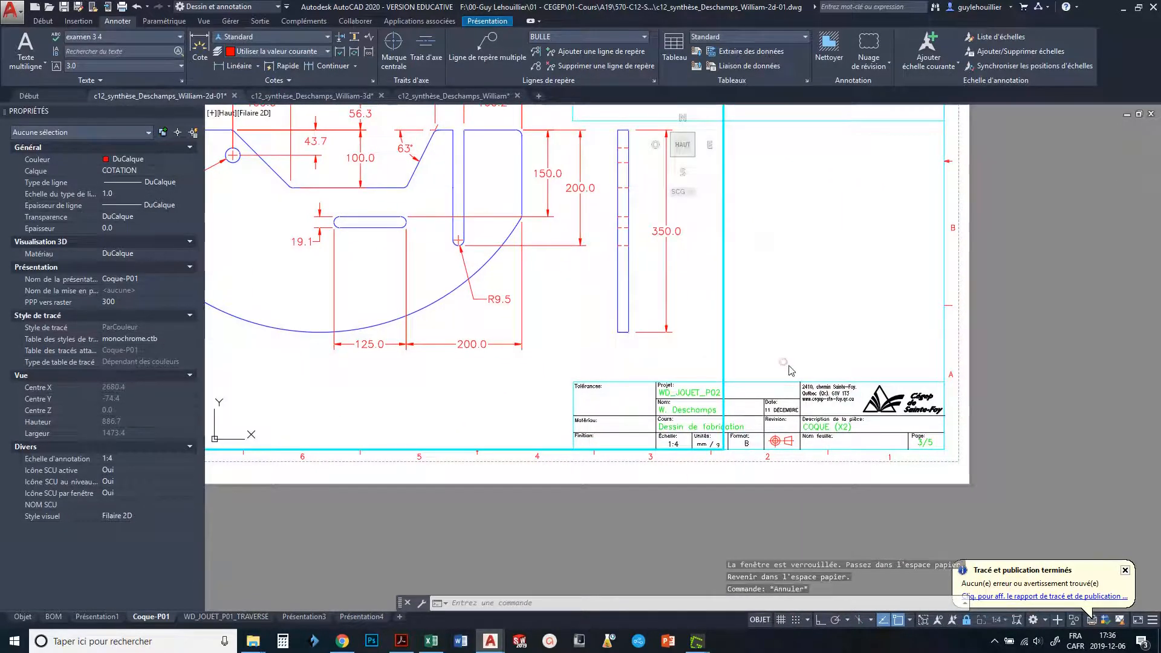
double_click(794, 380)
double_click(794, 380)
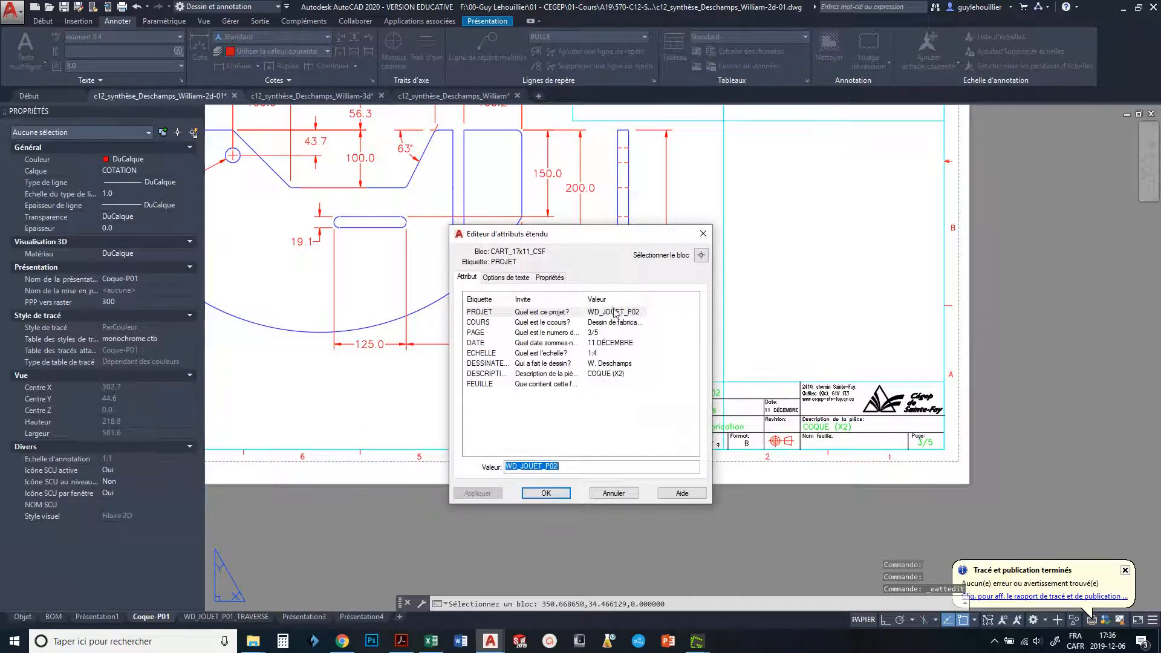
left_click(616, 313)
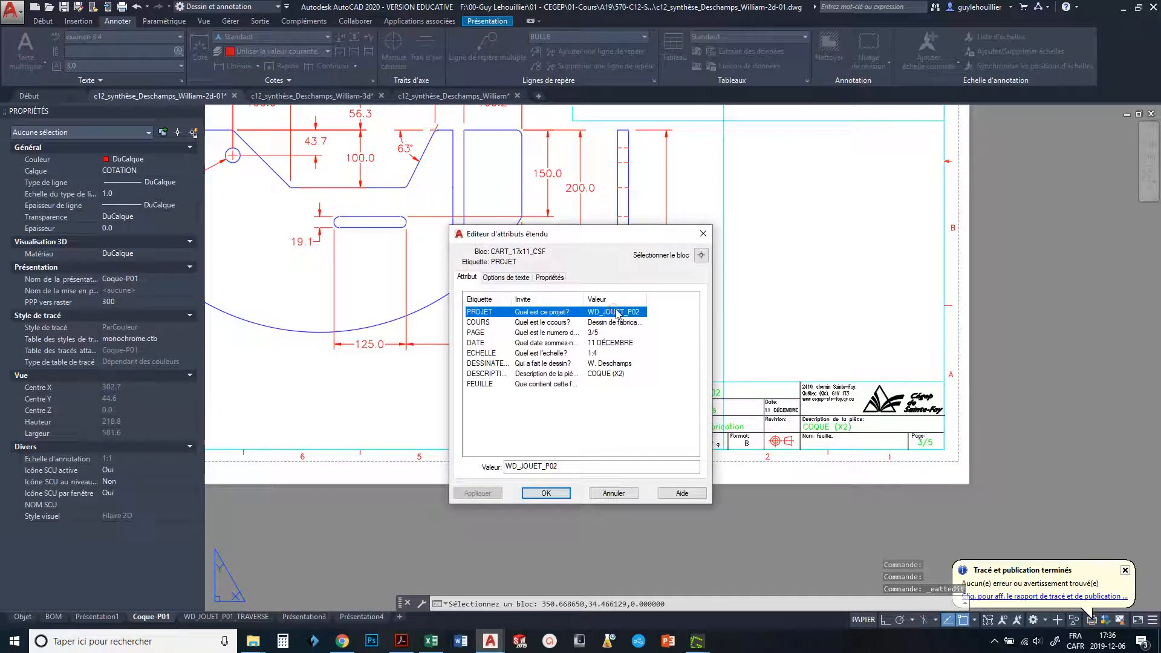
left_click(567, 465)
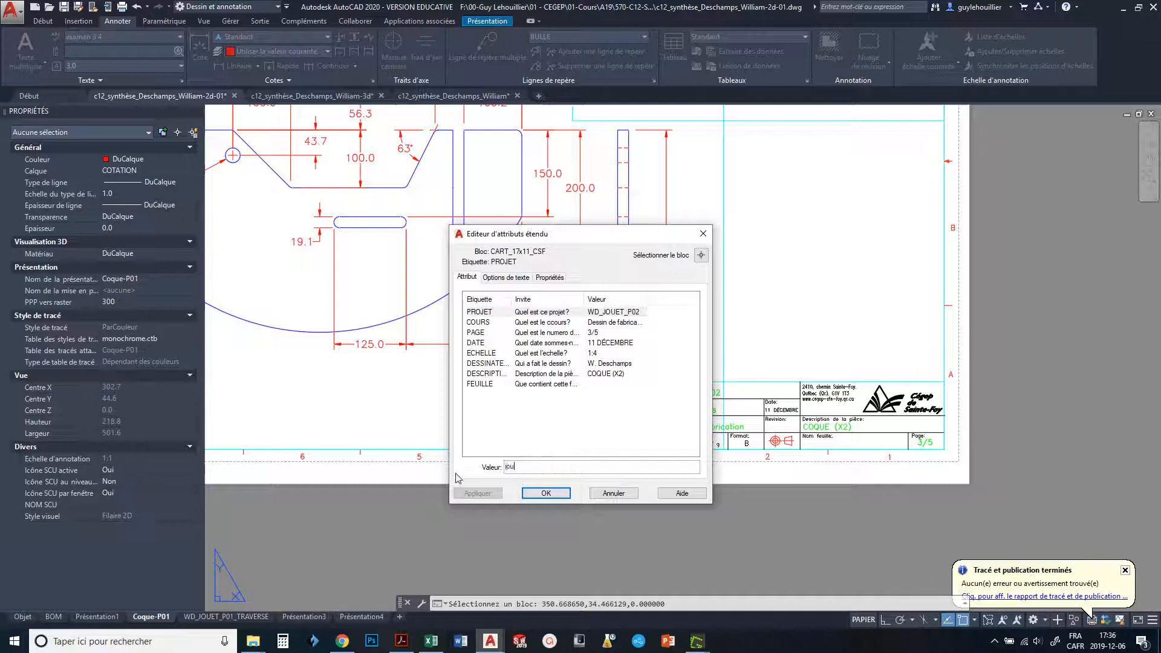
key("BackSpace")
key("BackSpace")
key("BackSpace")
key("BackSpace")
key("BackSpace")
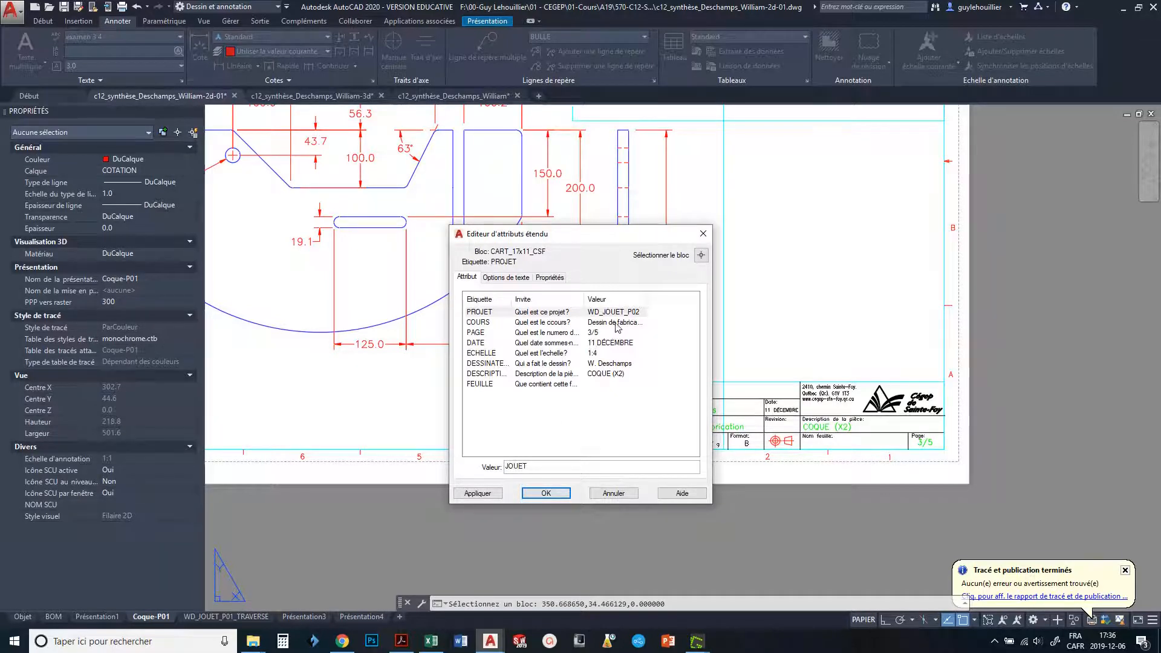
key("Return")
Set the title block's page attribute to 3/9 and its date attribute to 06-12-2019.
left_click(598, 334)
double_click(516, 466)
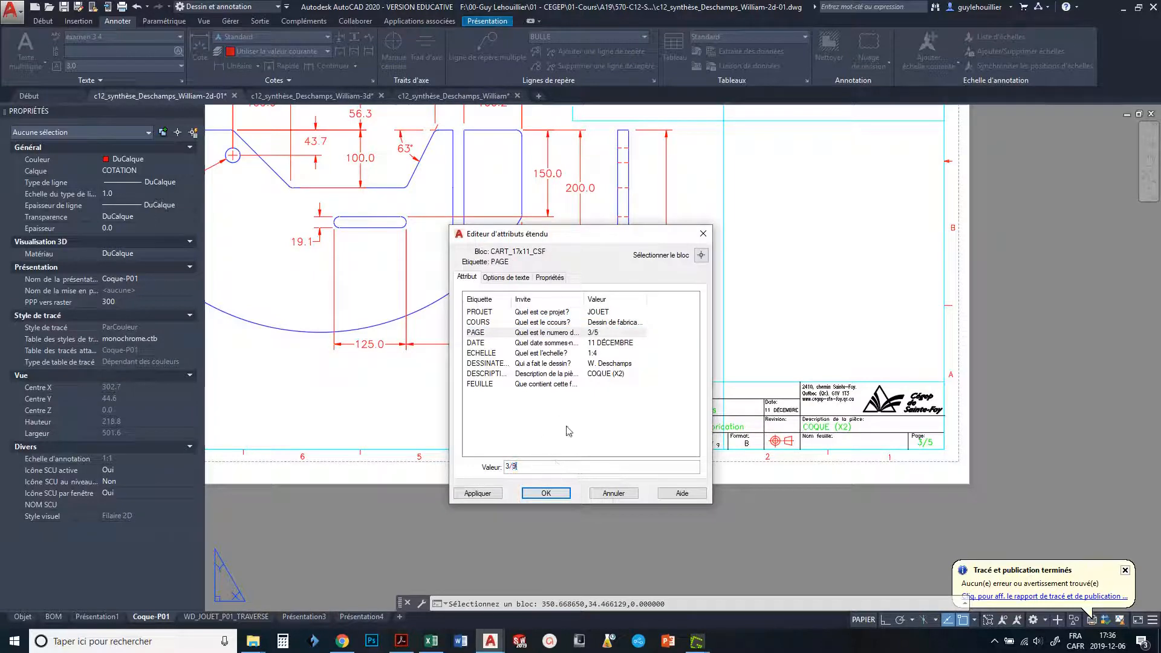
left_click(610, 344)
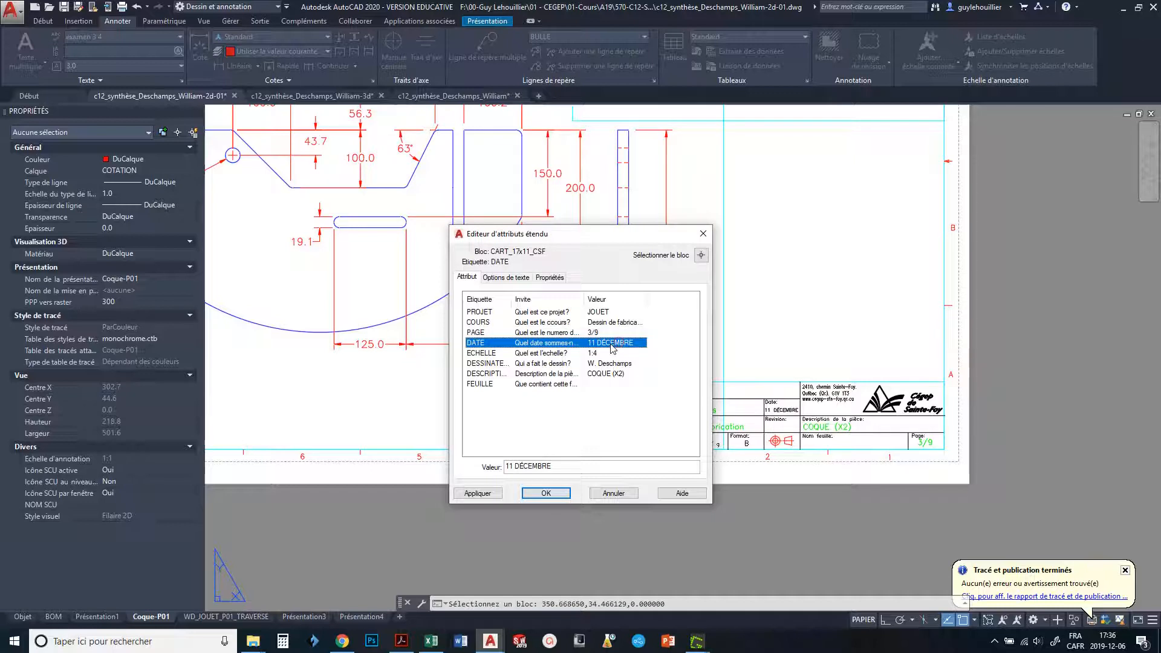
left_click(550, 465)
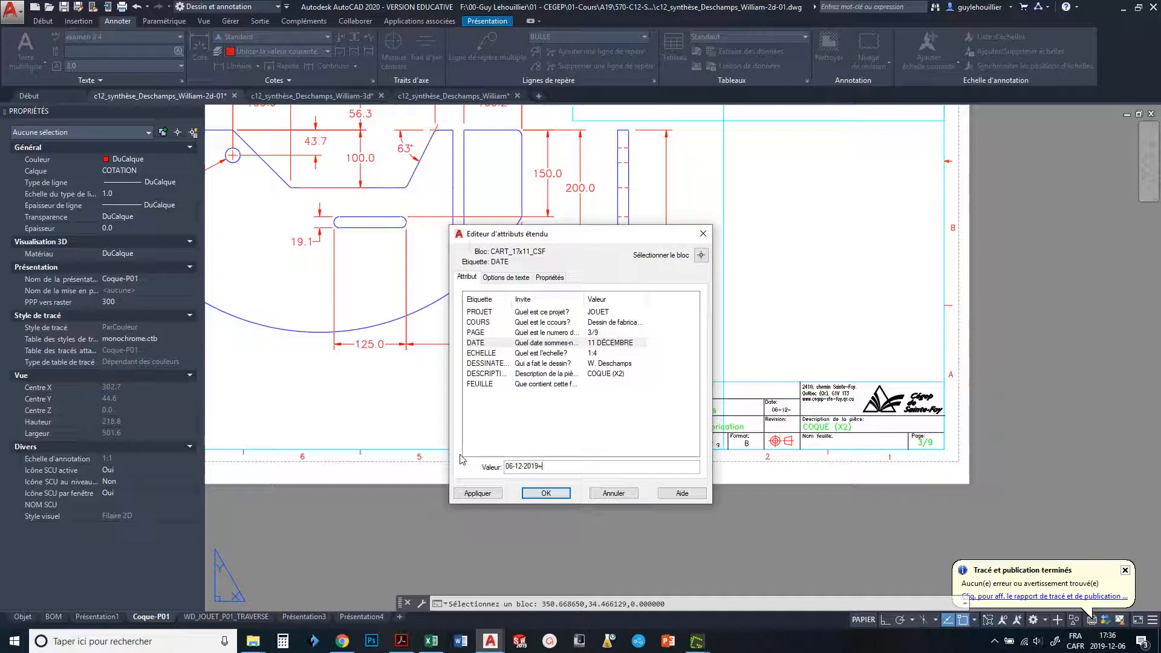
Set the part description to COQUE and the sheet name to VUES GÉNÉRALES, and accept the title block attributes.
left_click(585, 355)
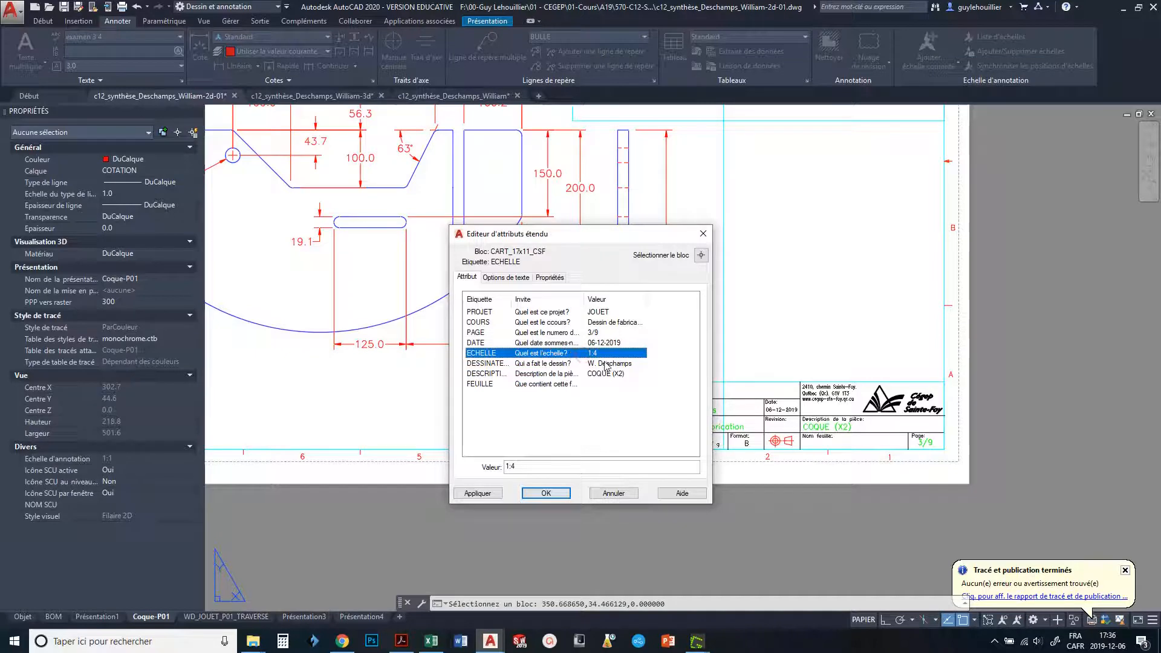
left_click(606, 363)
left_click(605, 374)
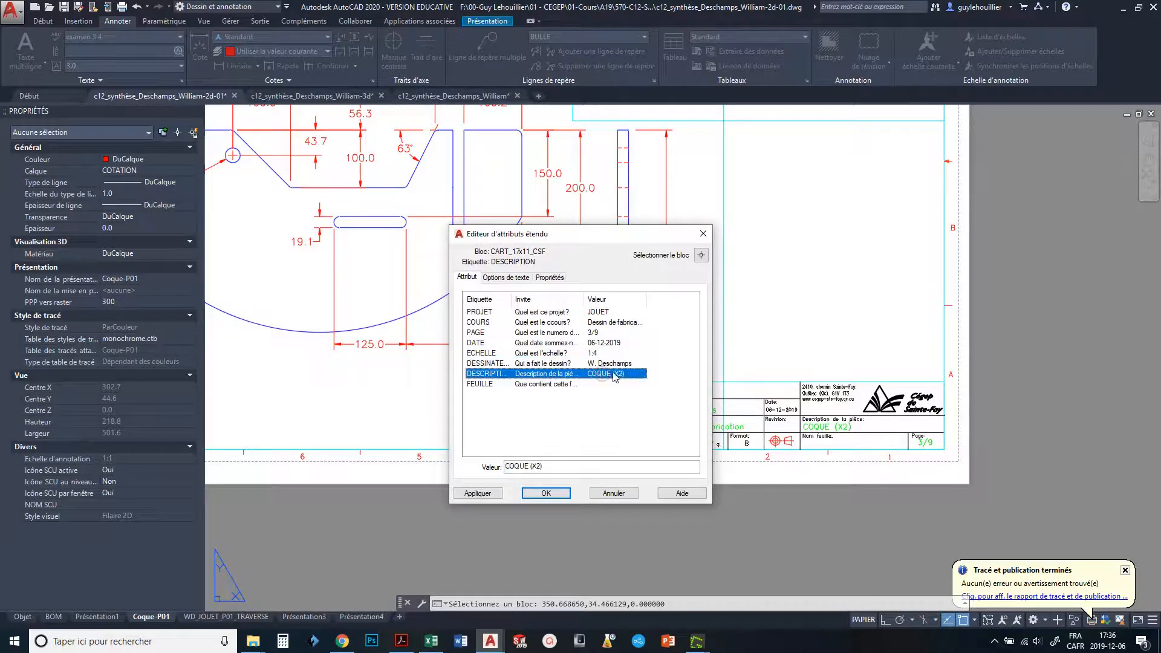
left_click(530, 467)
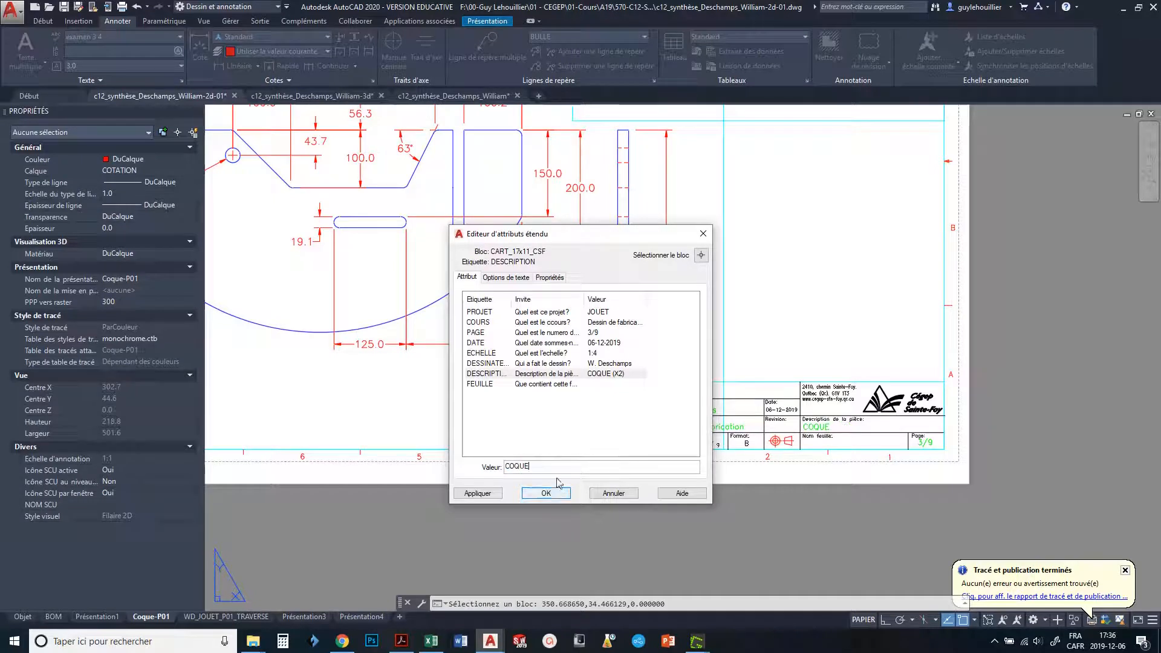
left_click(568, 385)
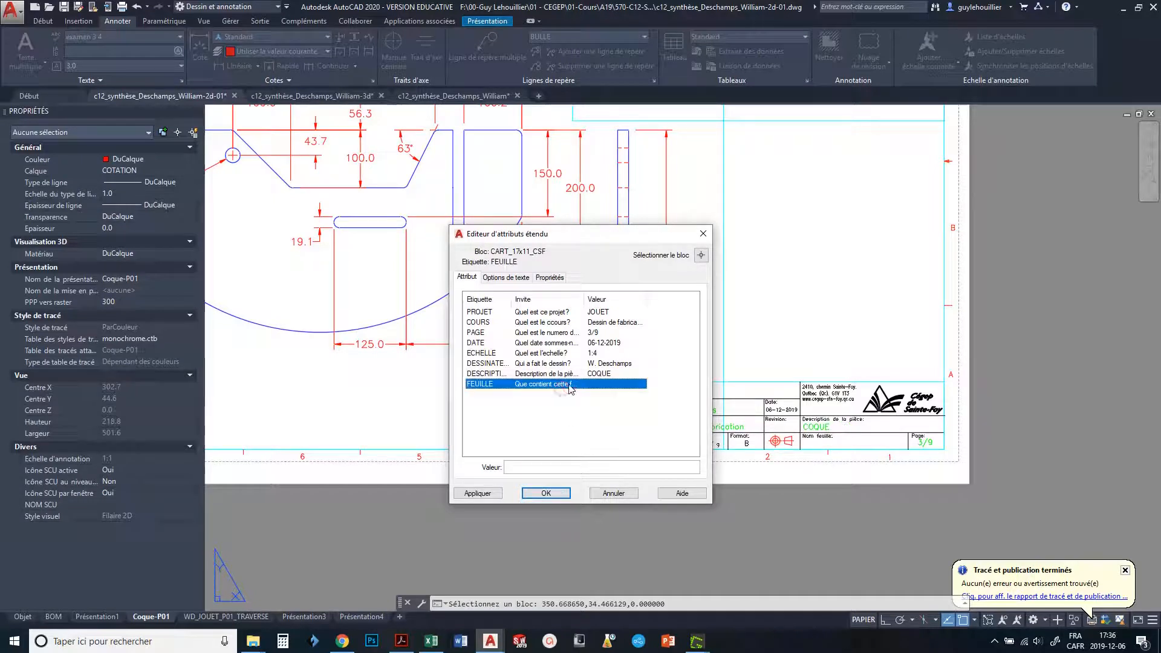
left_click(529, 466)
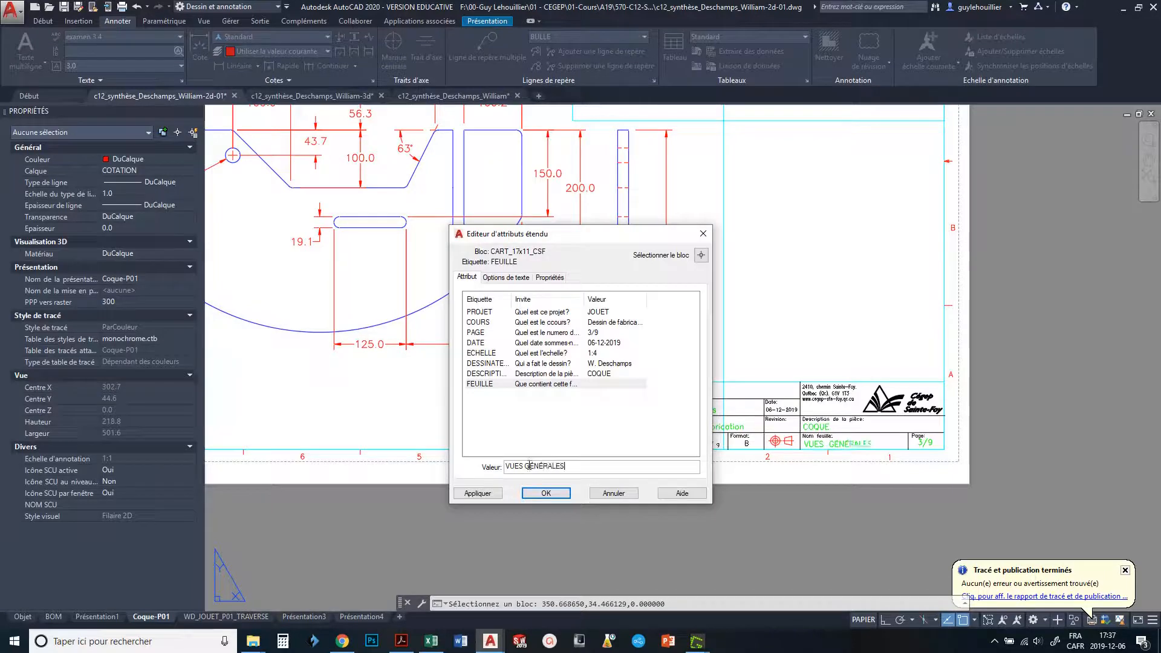
left_click(542, 493)
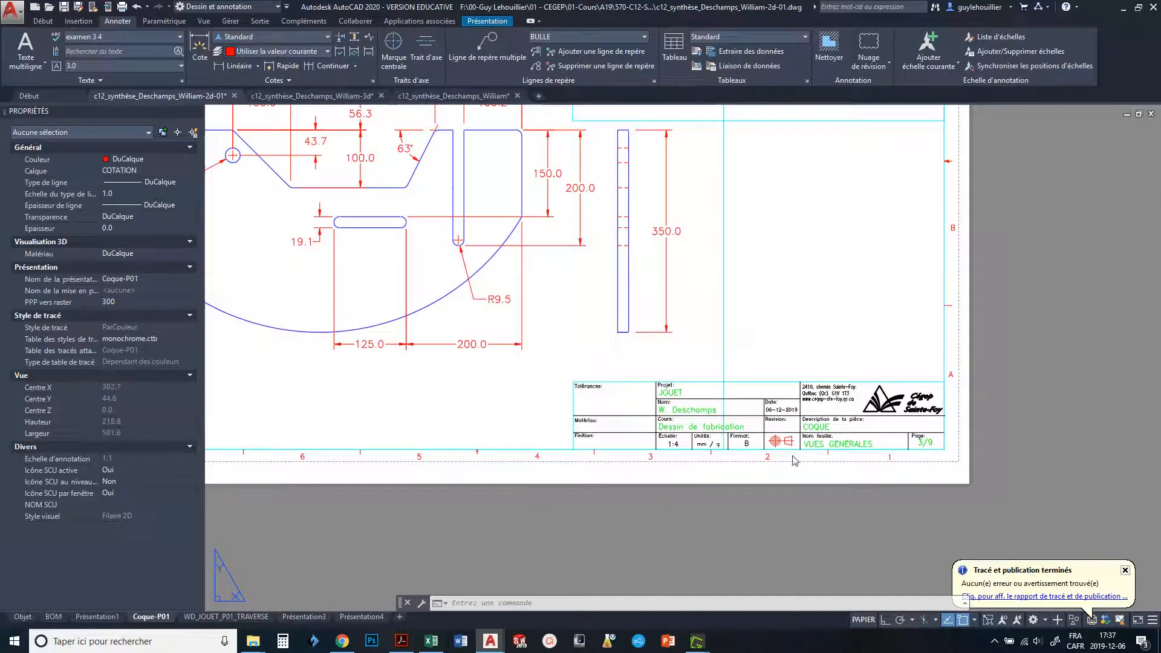
mouse_move(763, 344)
middle_mouse_down()
mouse_move(721, 371)
mouse_move(731, 431)
middle_mouse_up()
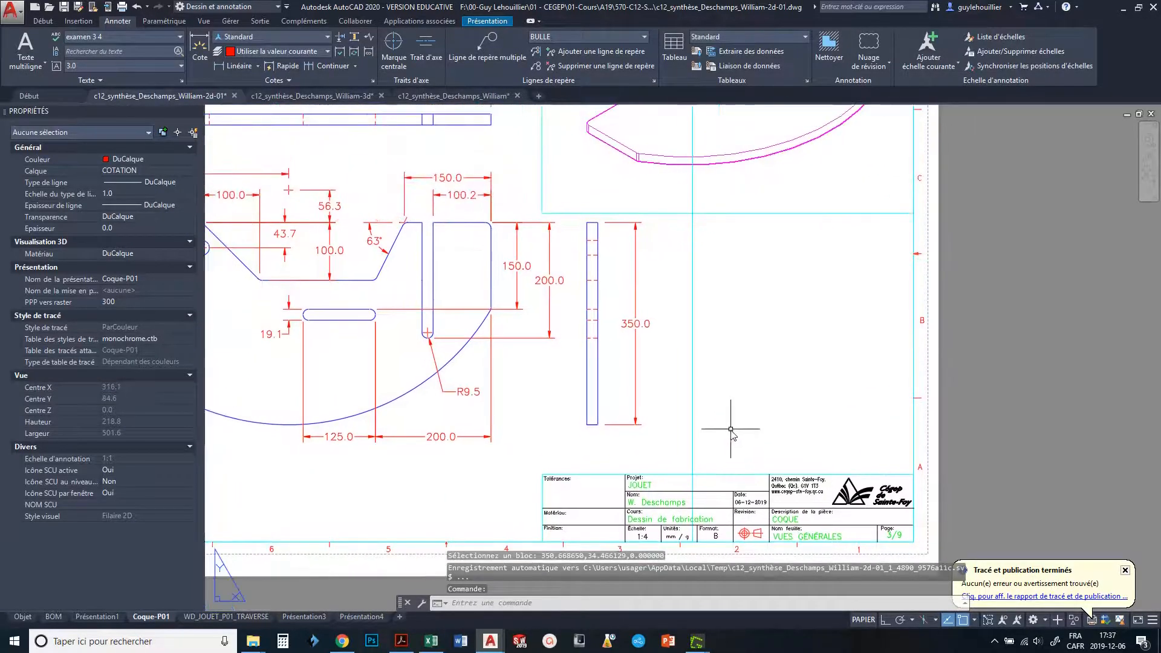
scroll(751, 324, "down", 3)
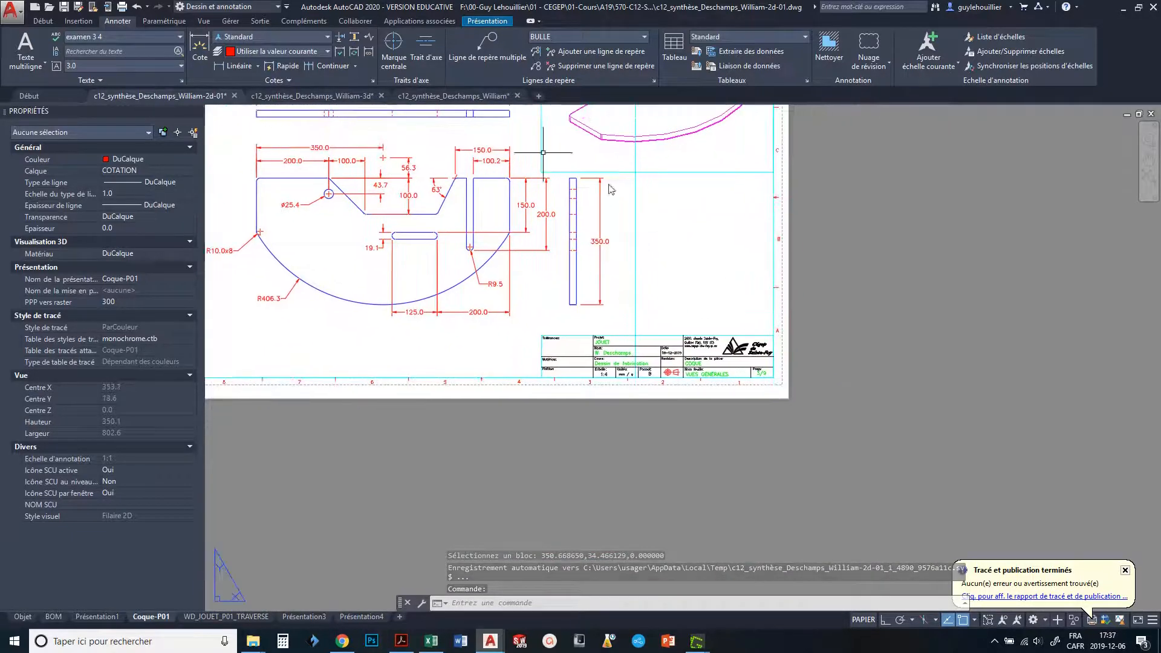
left_click(32, 68)
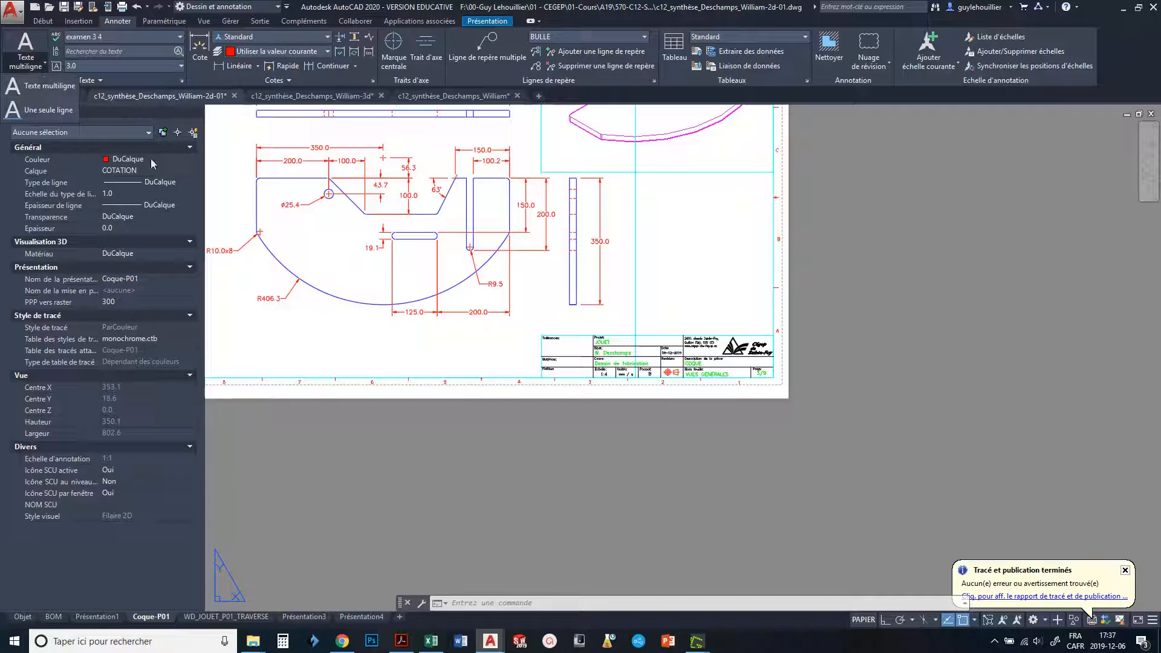
scroll(557, 330, "up", 2)
scroll(557, 328, "up", 2)
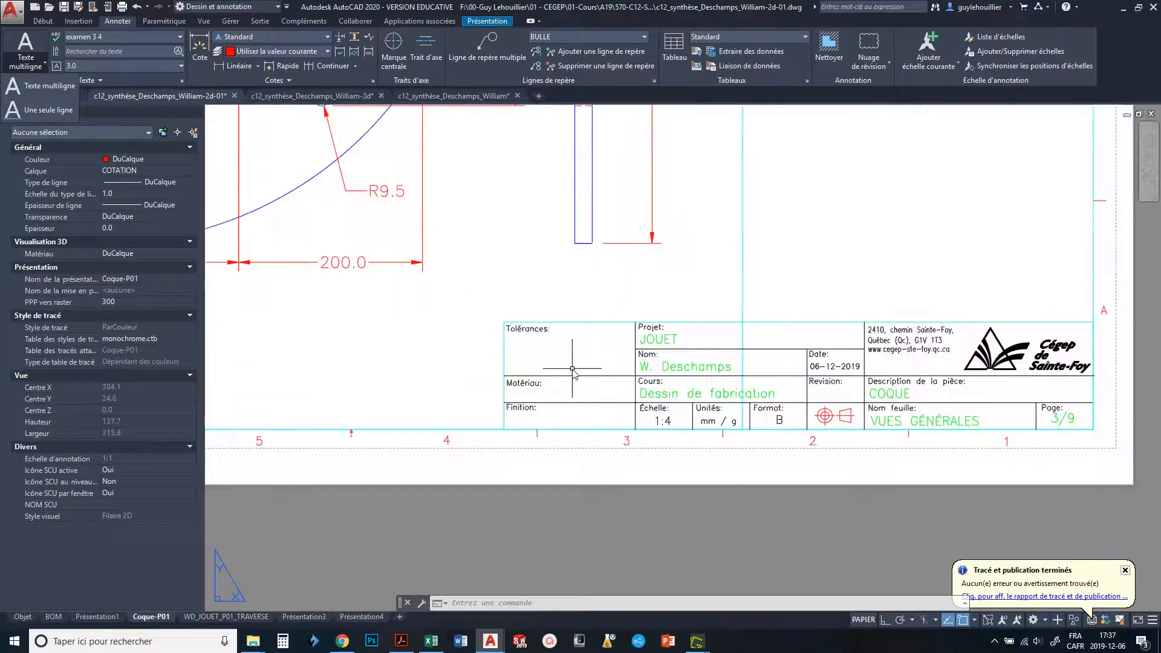
scroll(571, 364, "down", 2)
key("Escape")
scroll(526, 306, "down", 5)
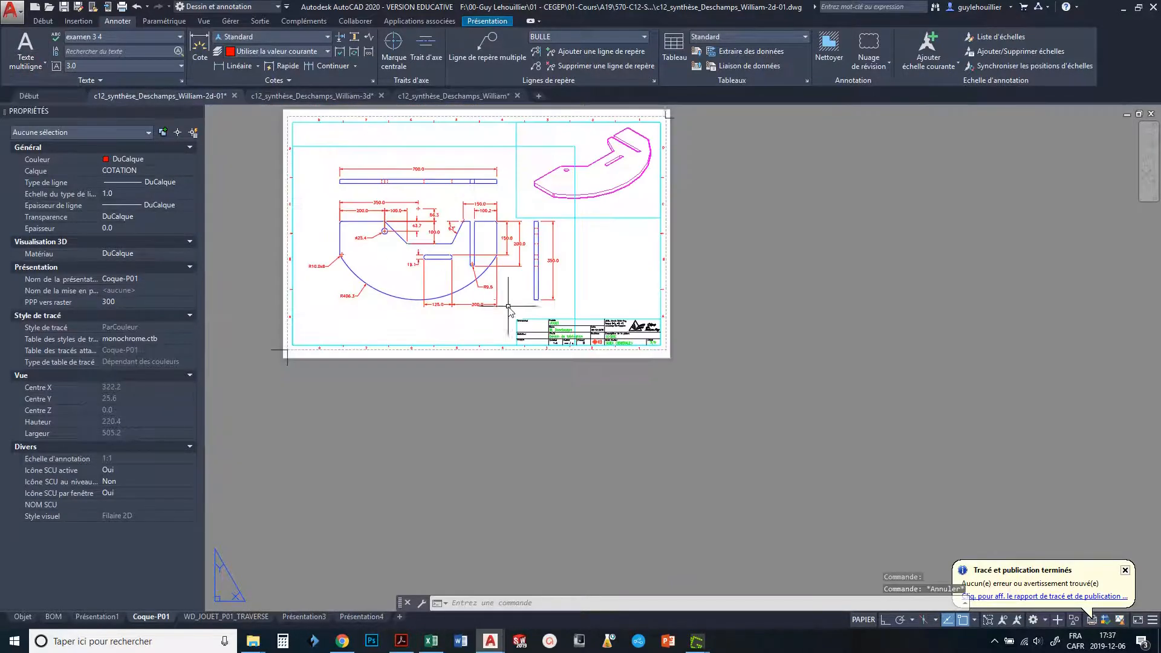
Activate the orthographic viewport and move the top view with its 700 mm dimension straight up, widening the gap above the front view.
scroll(661, 344, "up", 1)
scroll(580, 257, "up", 4)
mouse_move(579, 255)
middle_mouse_down()
mouse_move(611, 426)
mouse_move(602, 437)
middle_mouse_up()
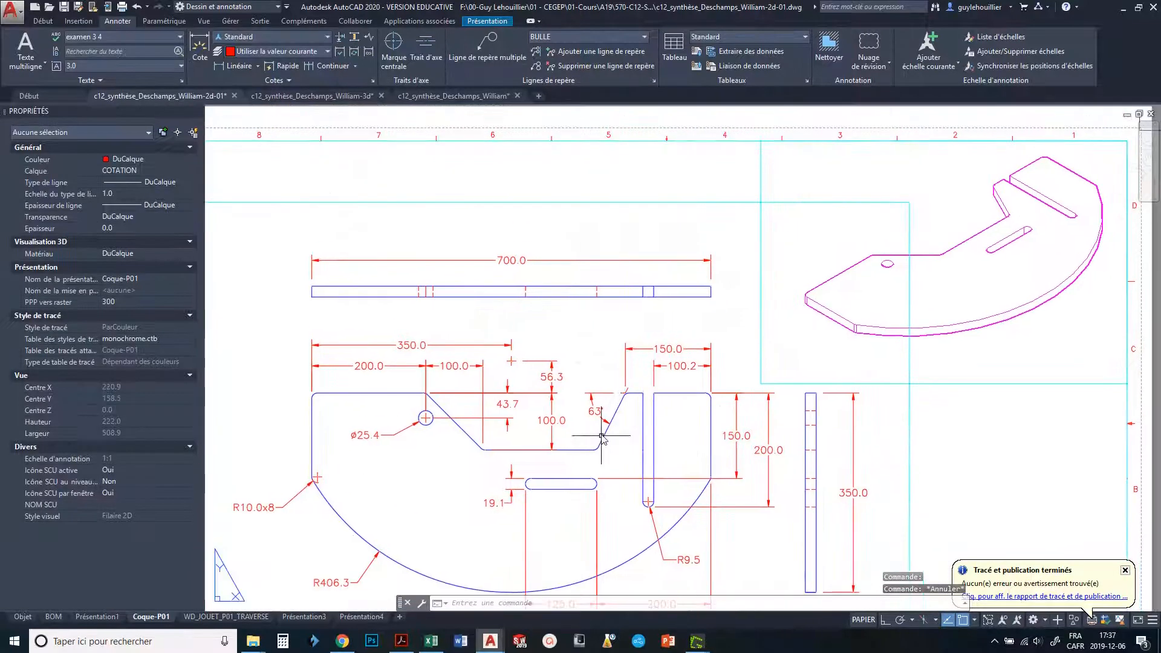
double_click(621, 329)
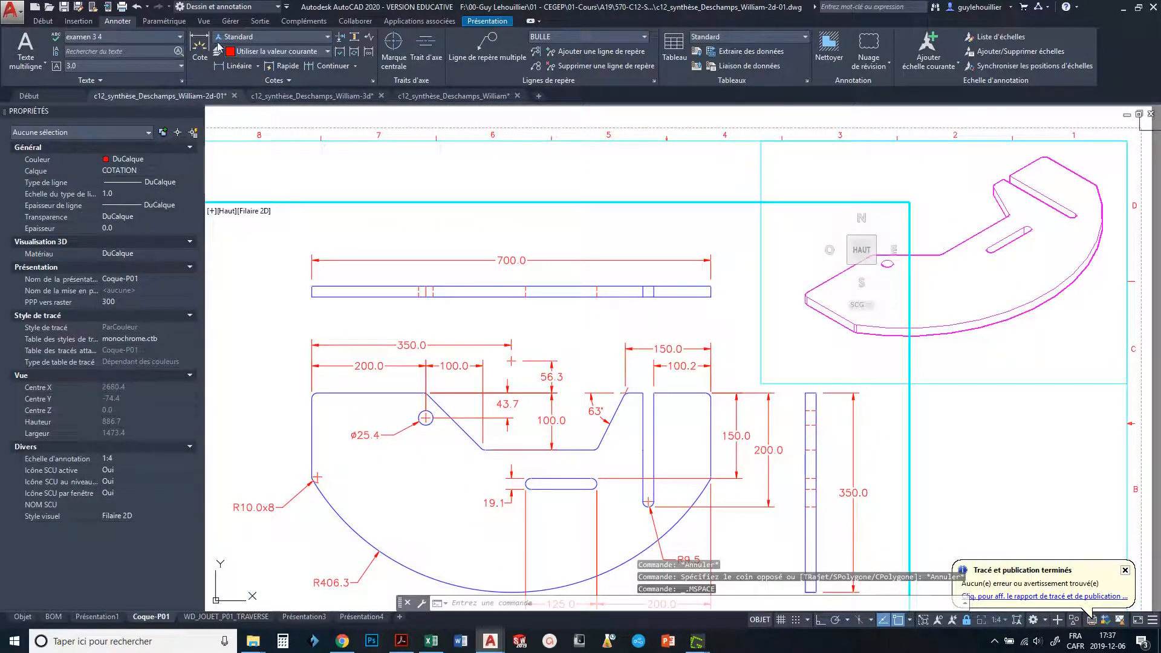
type("D")
key("Return")
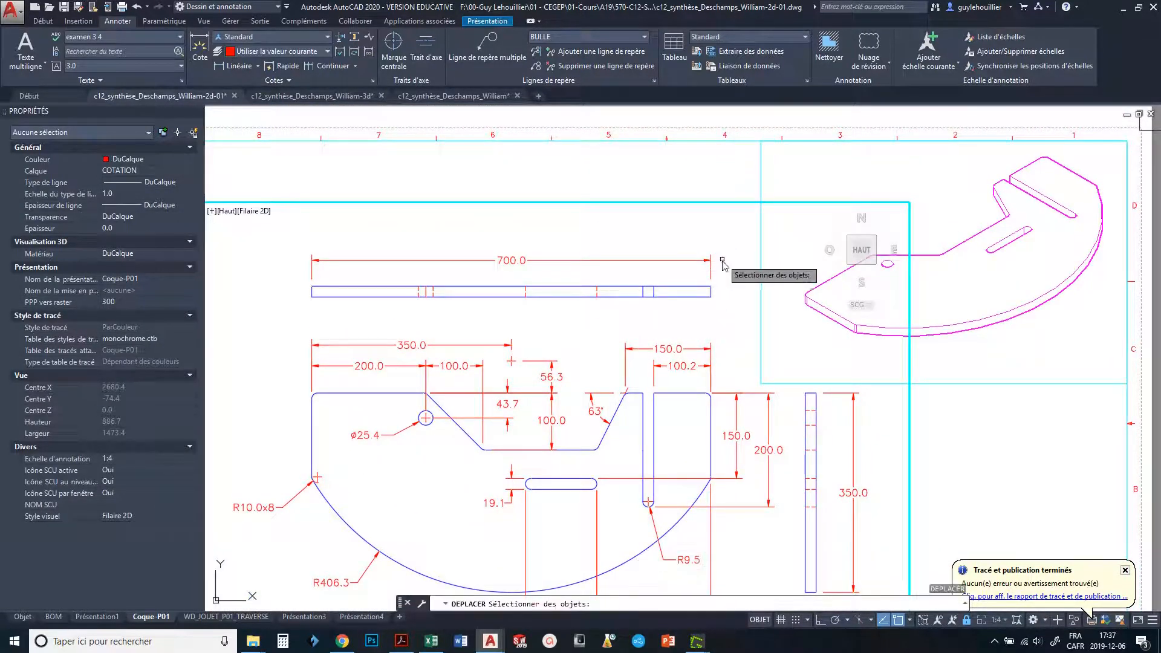
left_click(725, 241)
left_click(281, 322)
key("Return")
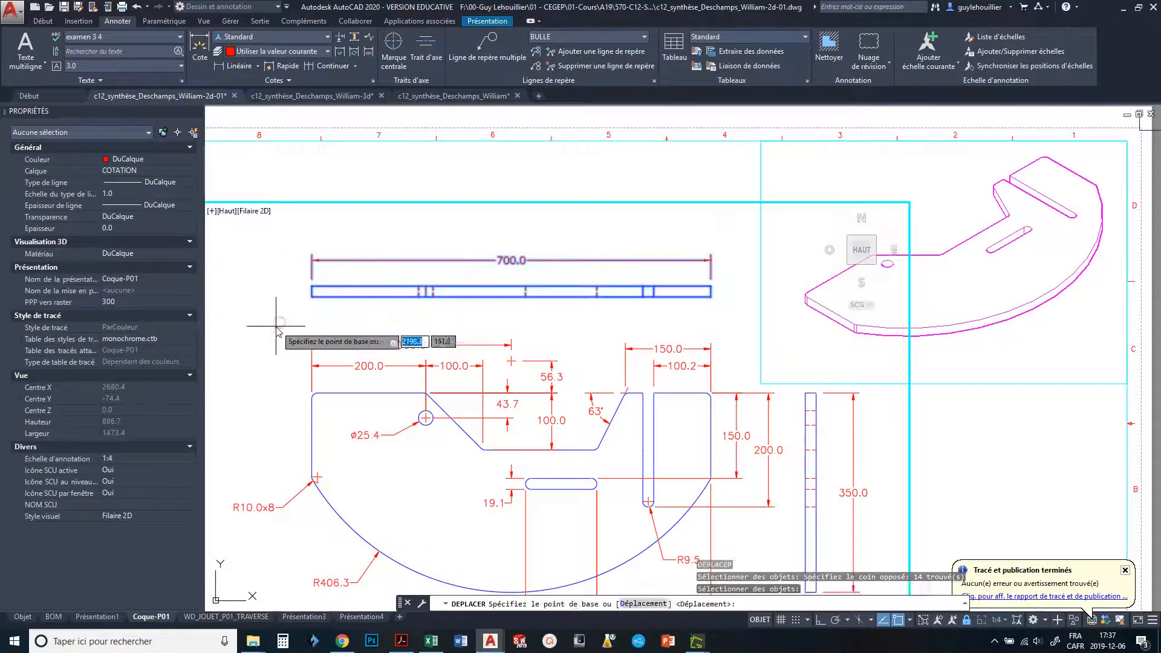
left_click(275, 313)
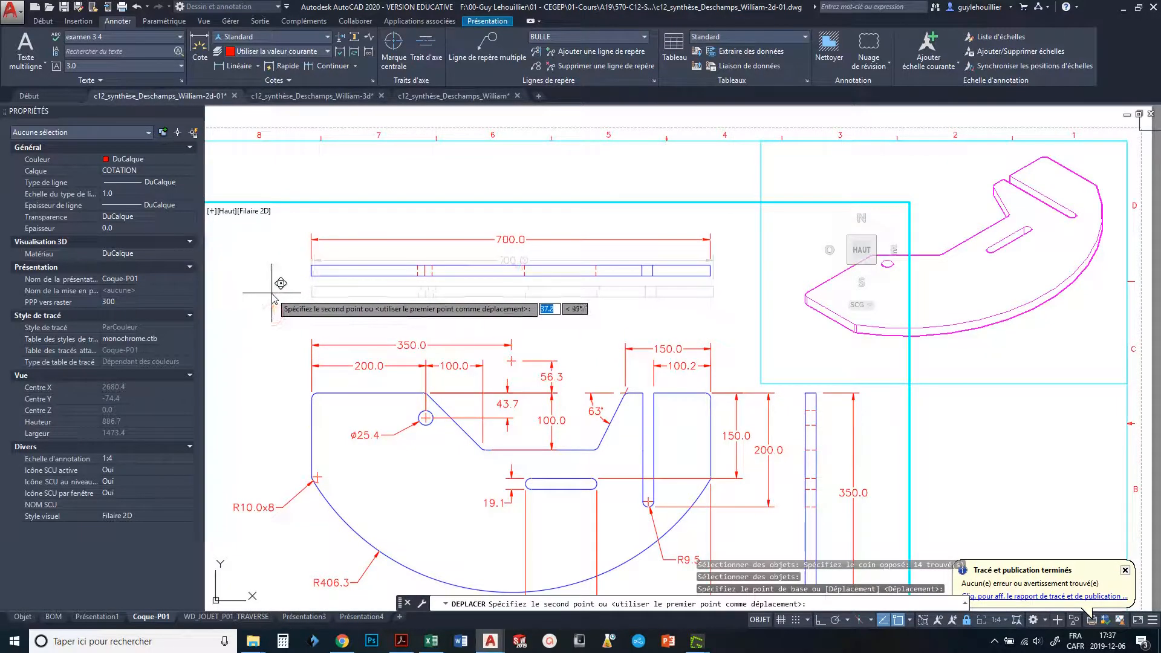
key("F8")
left_click(275, 290)
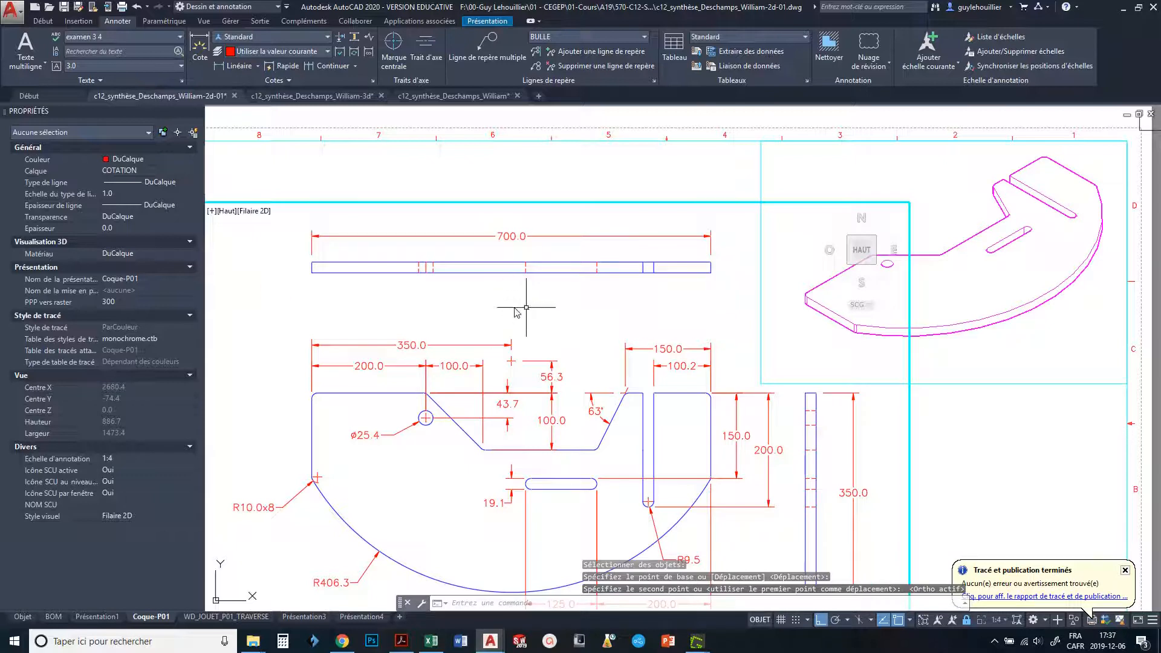
key("Escape")
key("Escape")
key("Escape")
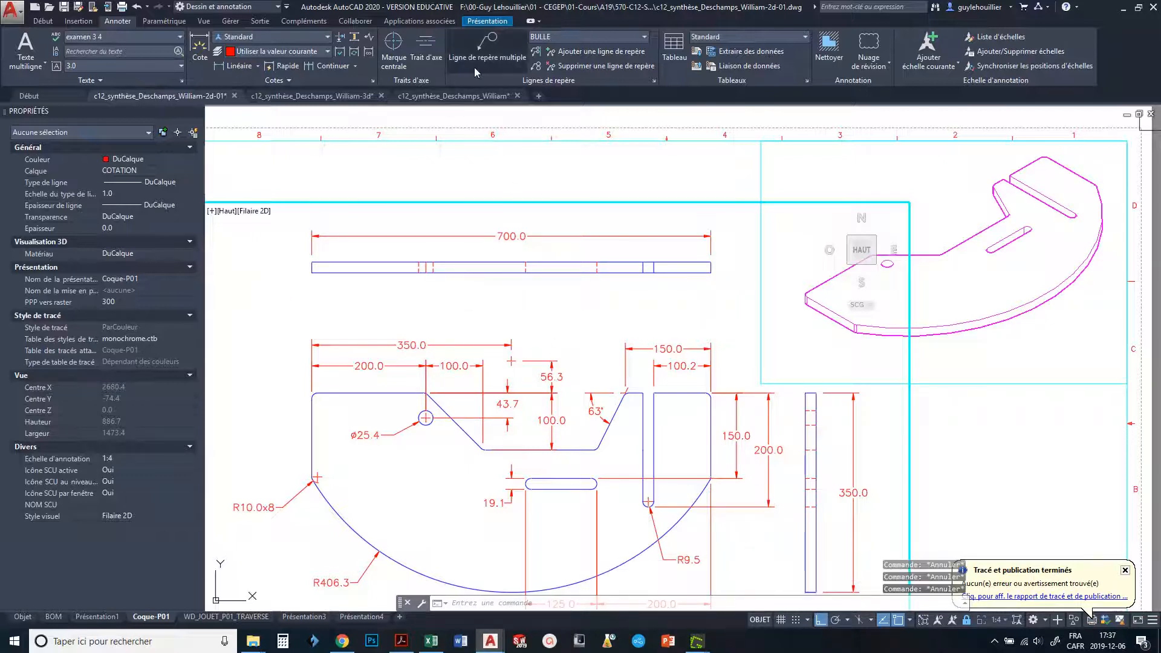
Add a horizontal Standard-style multileader with the text GRAIN in the gap between the top and front views.
left_click(644, 37)
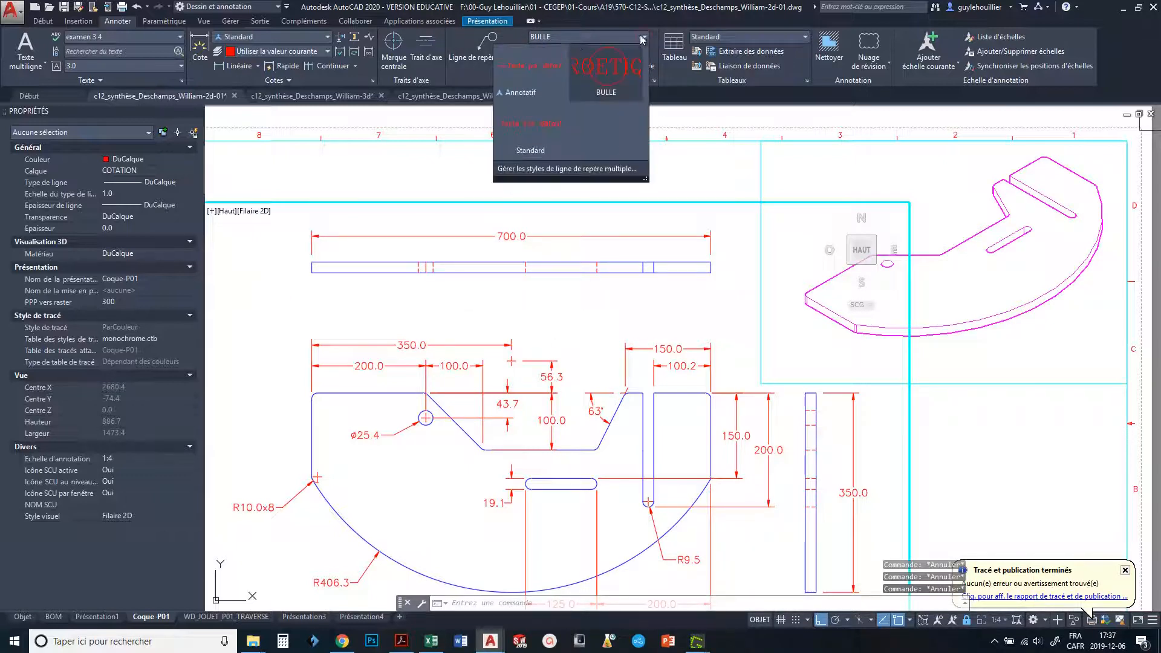
left_click(526, 151)
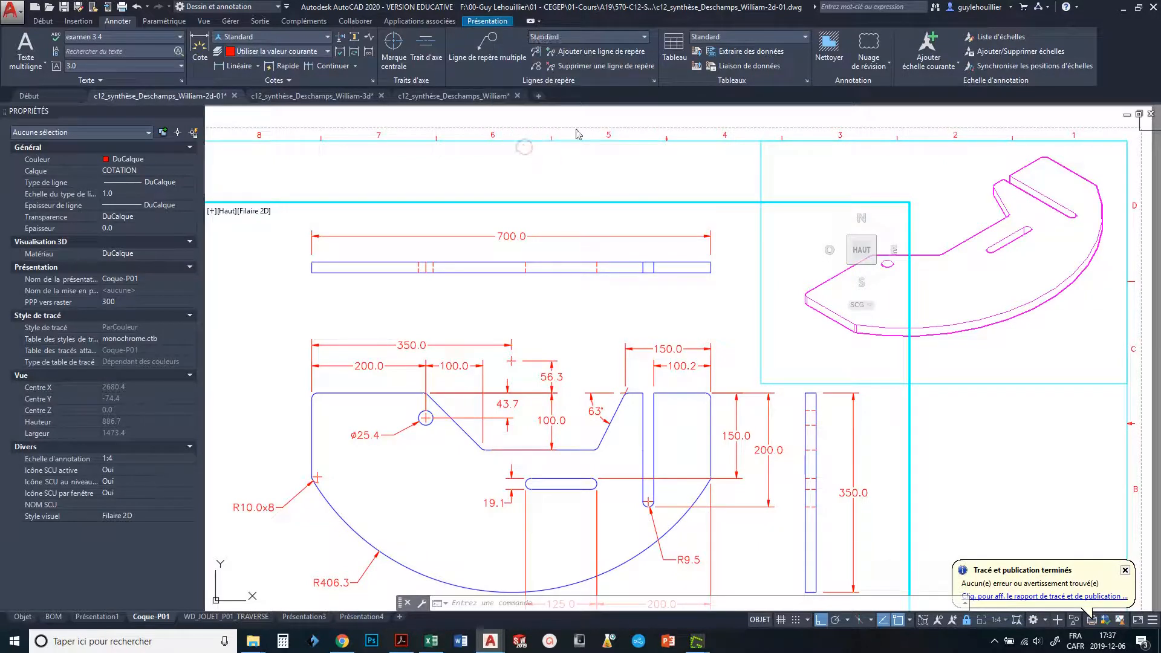
left_click(470, 61)
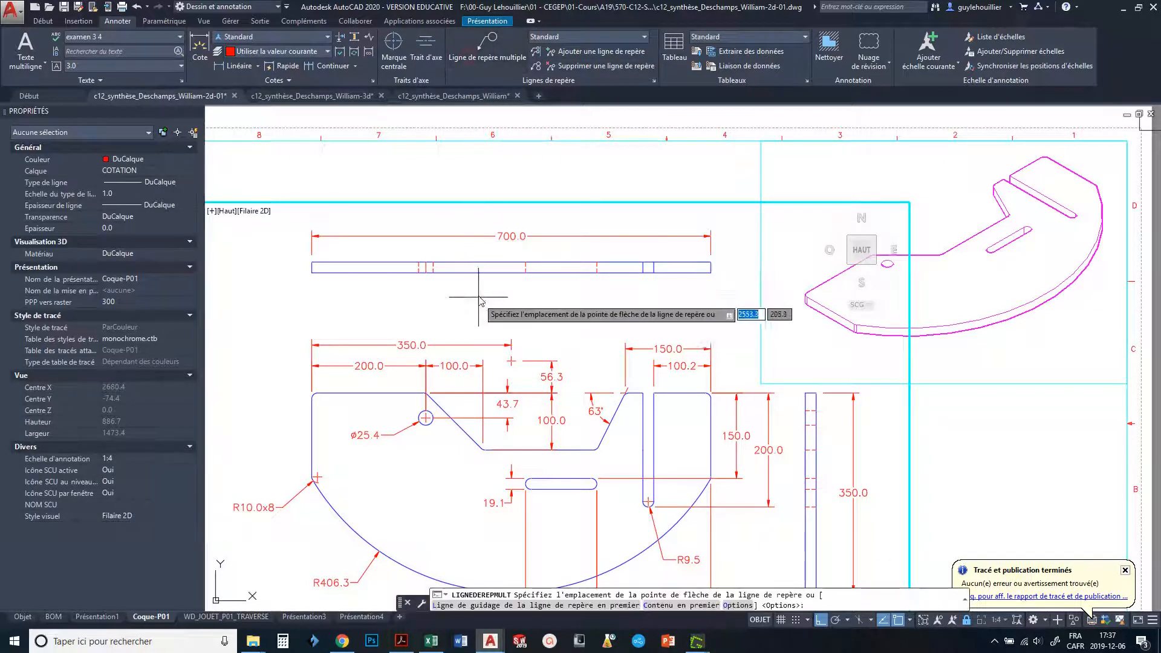
left_click(464, 312)
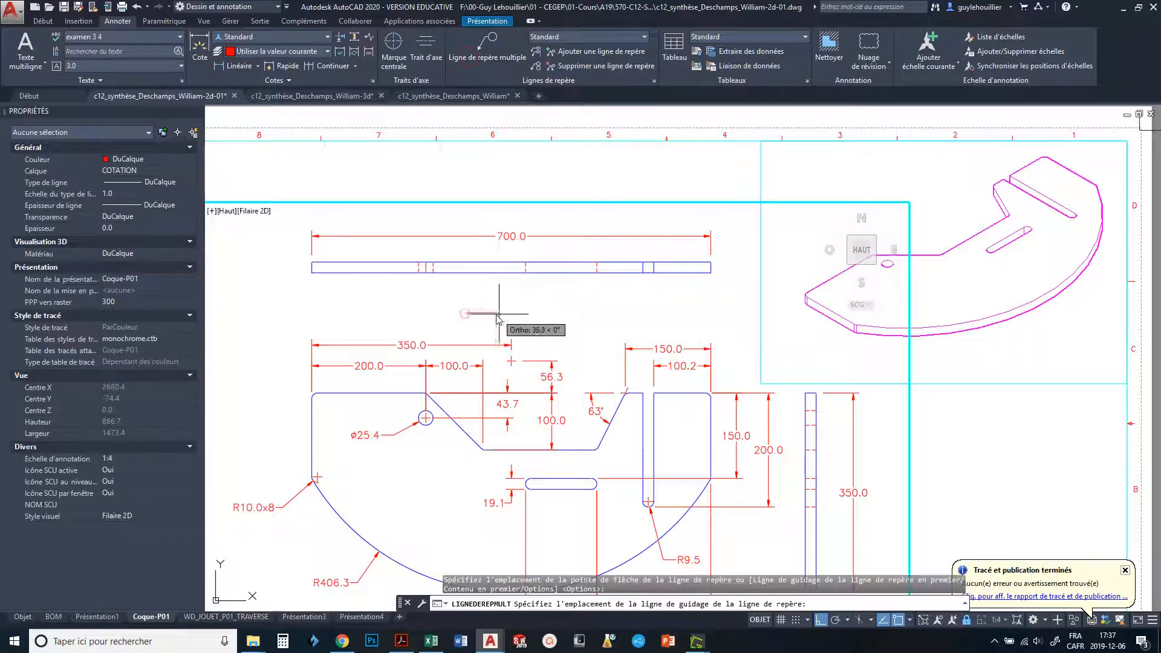
left_click(534, 313)
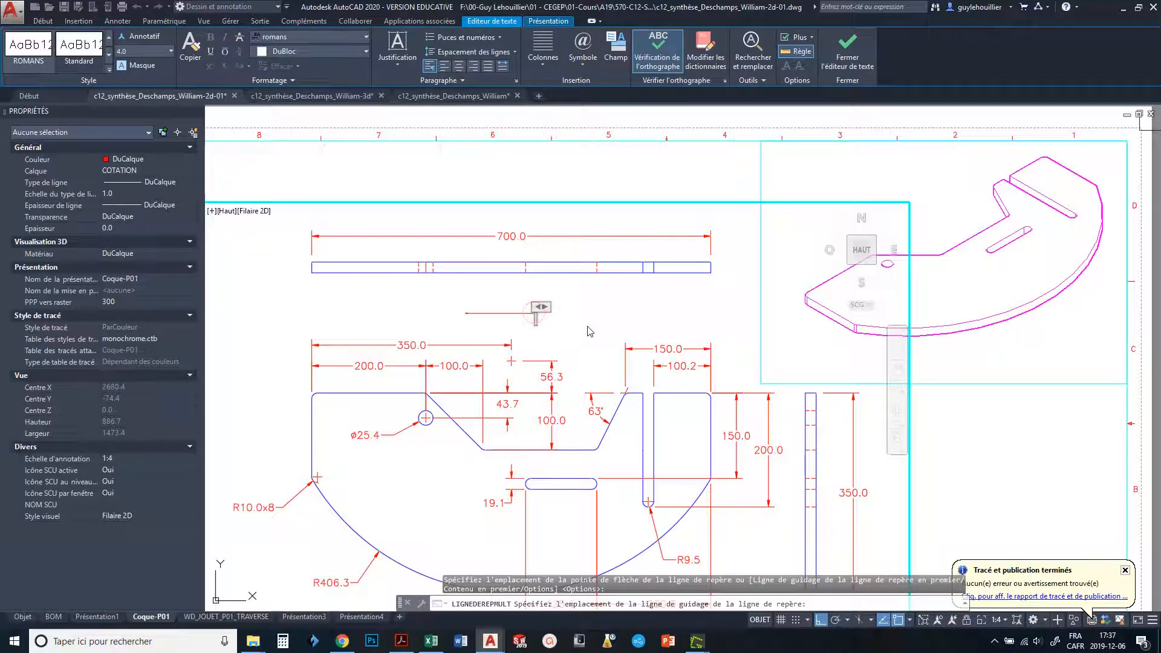
type("GRAIN")
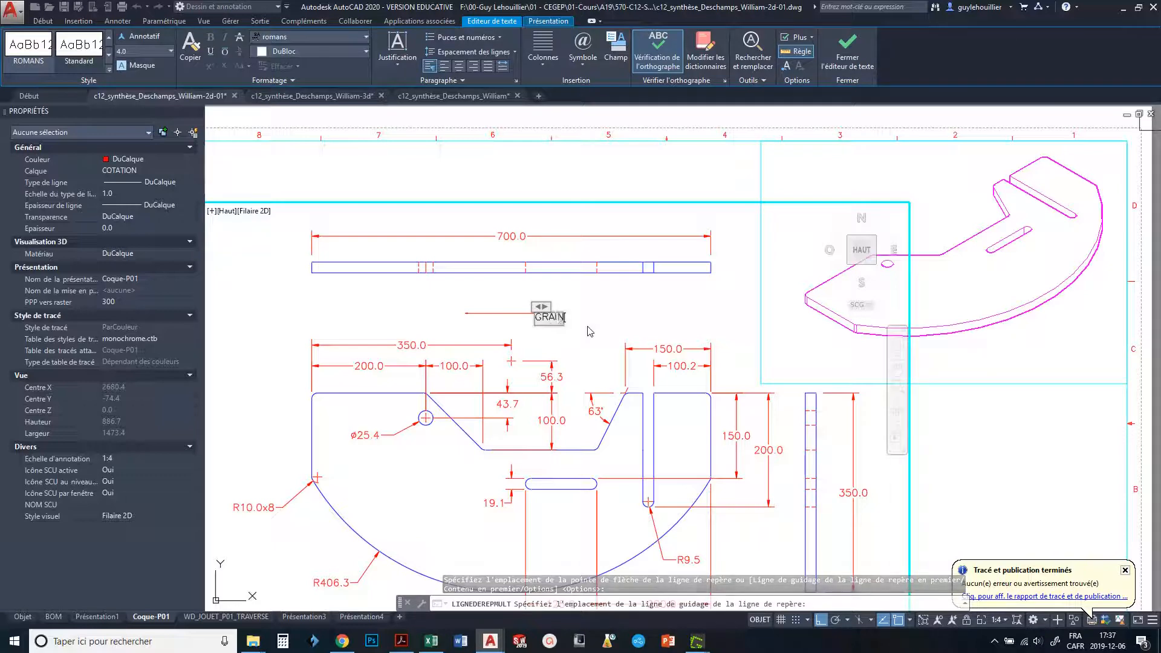
left_click(600, 320)
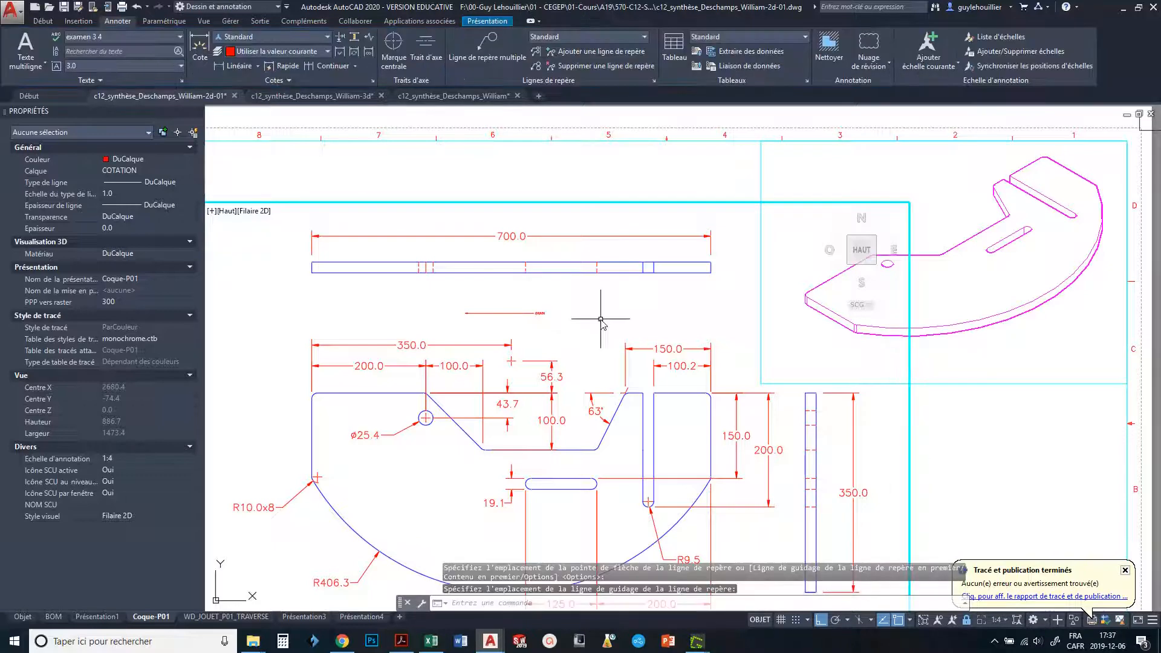
scroll(561, 327, "up", 2)
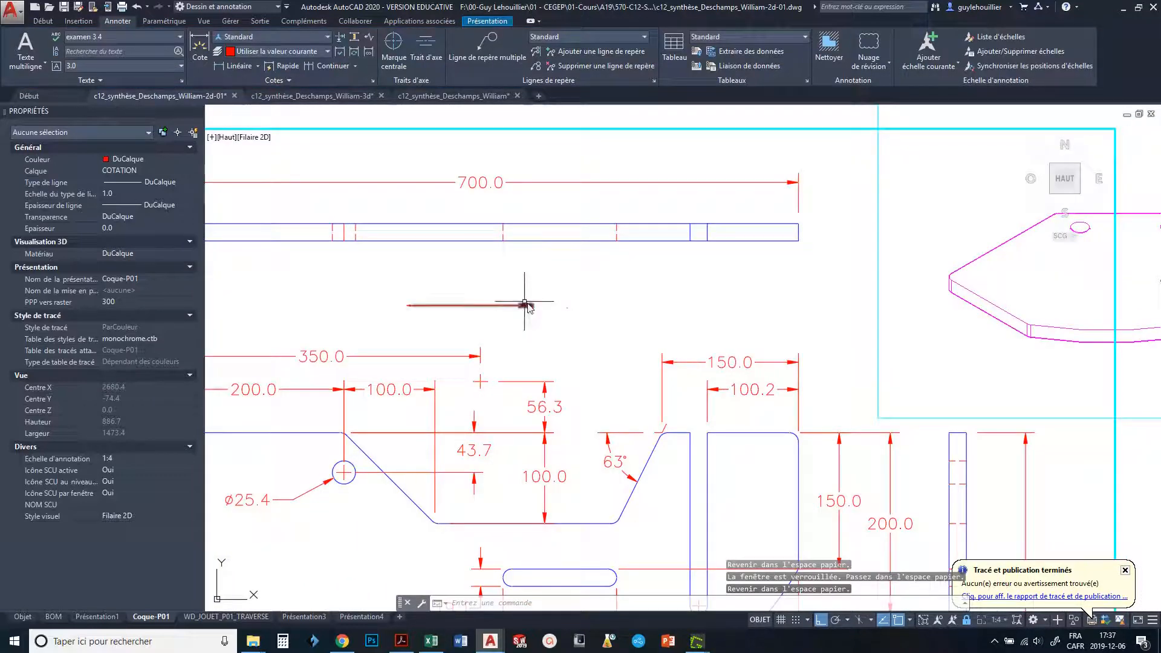
Change the style of the GRAIN multileader to Annotatif and deselect it.
scroll(524, 305, "down", 4)
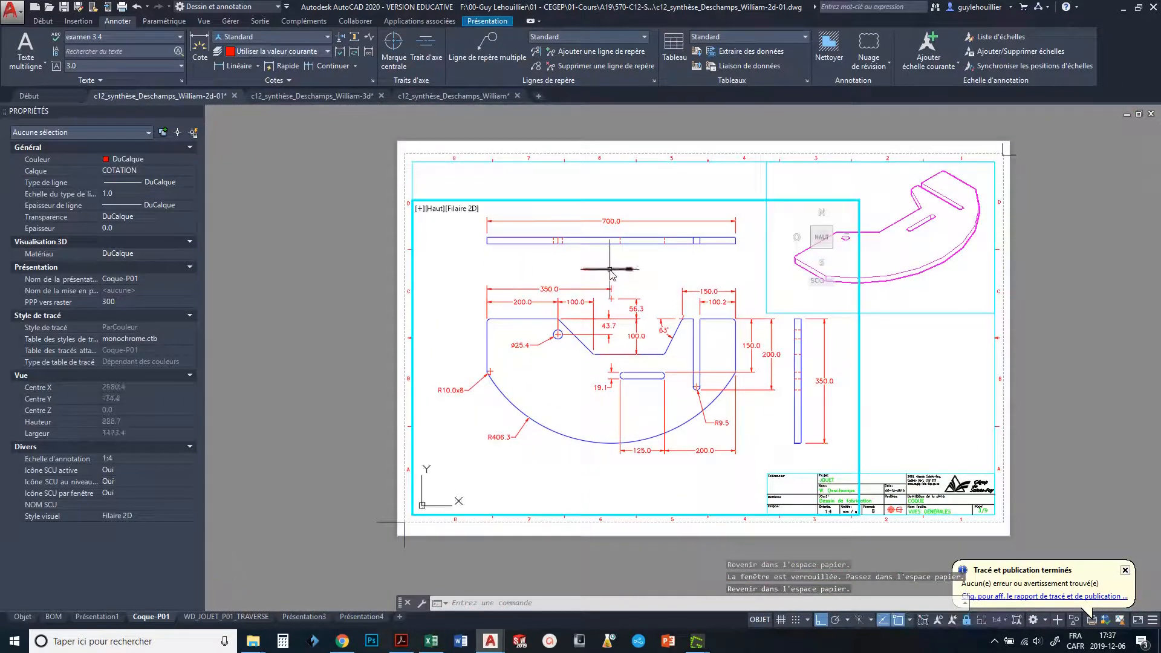
mouse_move(611, 273)
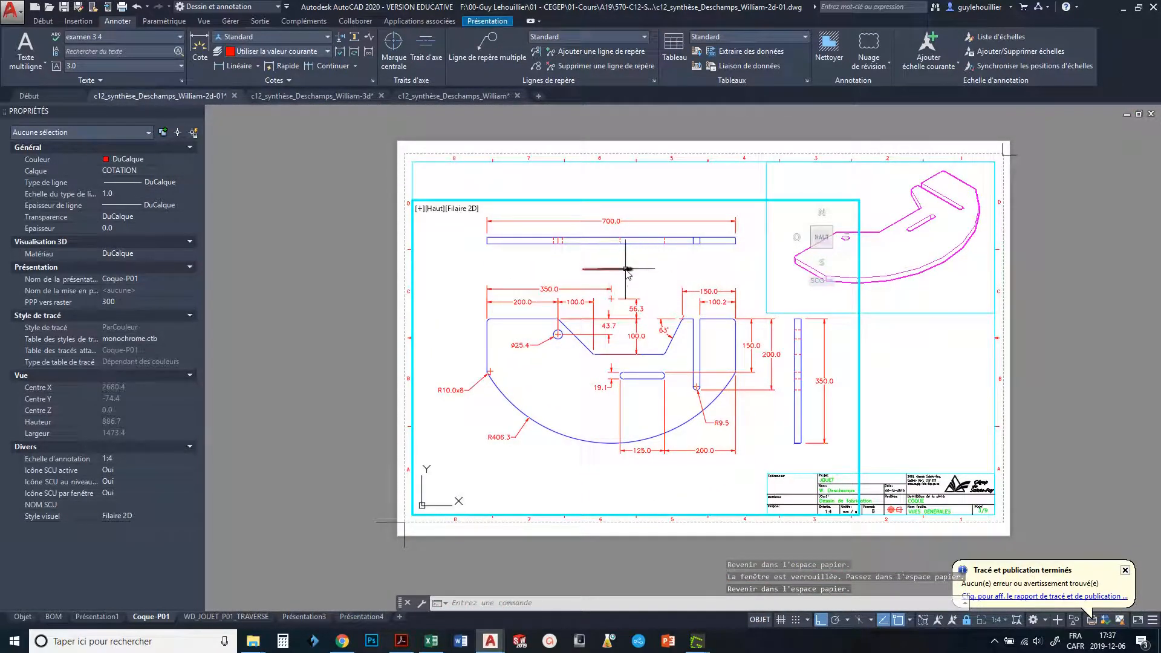
left_click(626, 270)
left_click(585, 37)
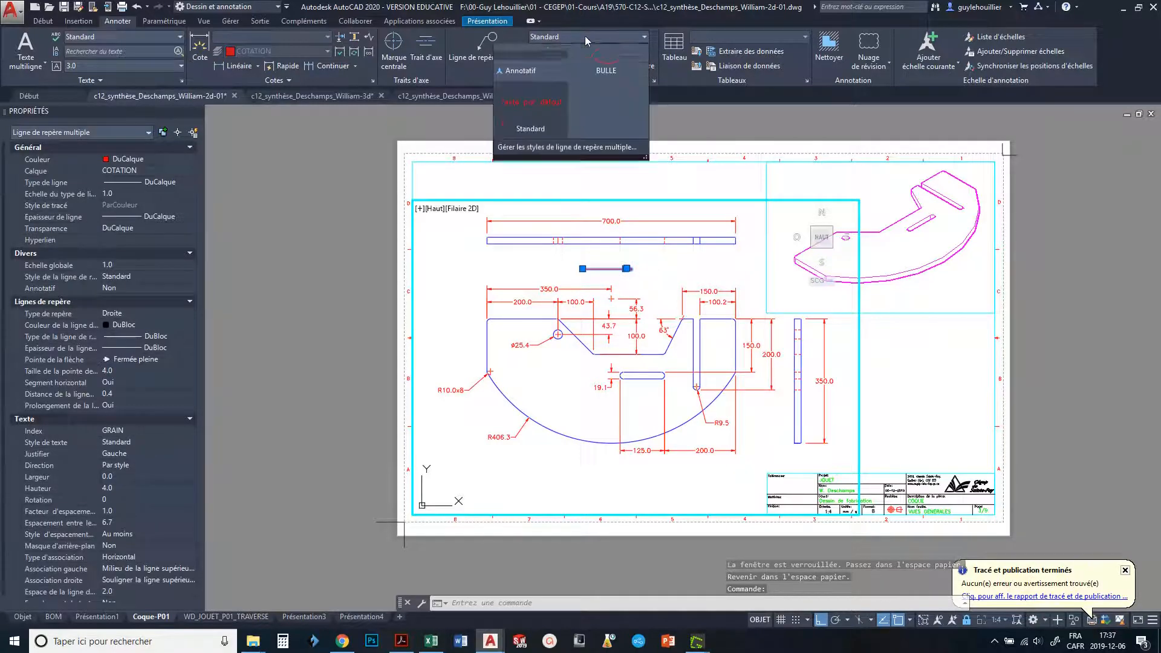
left_click(515, 93)
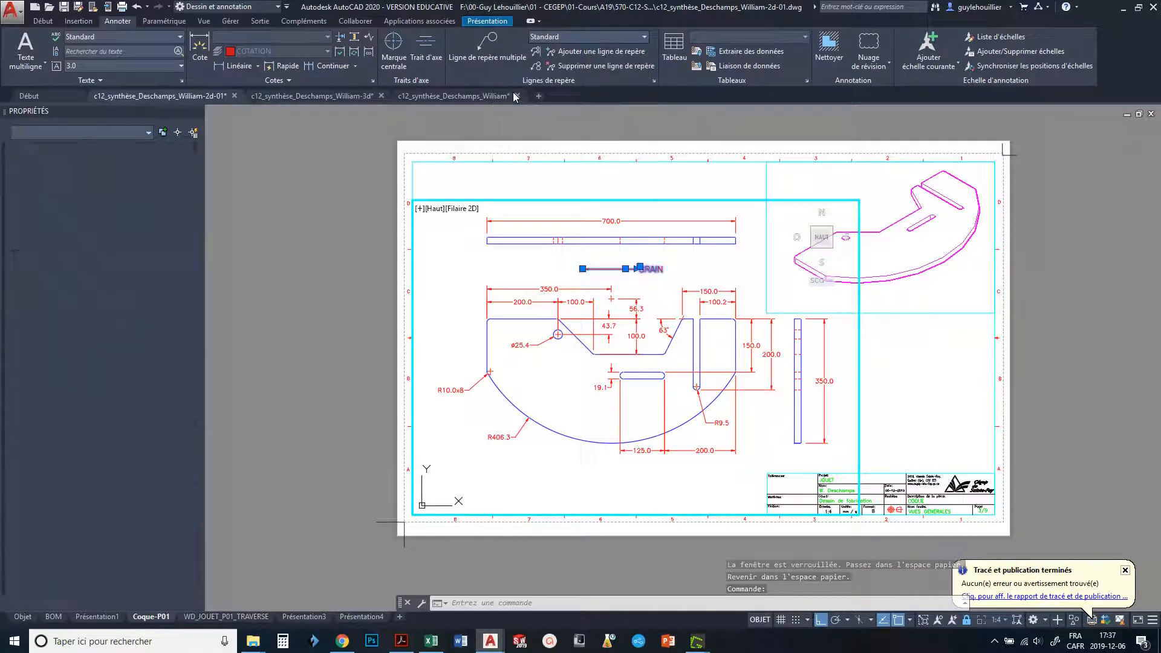
scroll(699, 282, "up", 2)
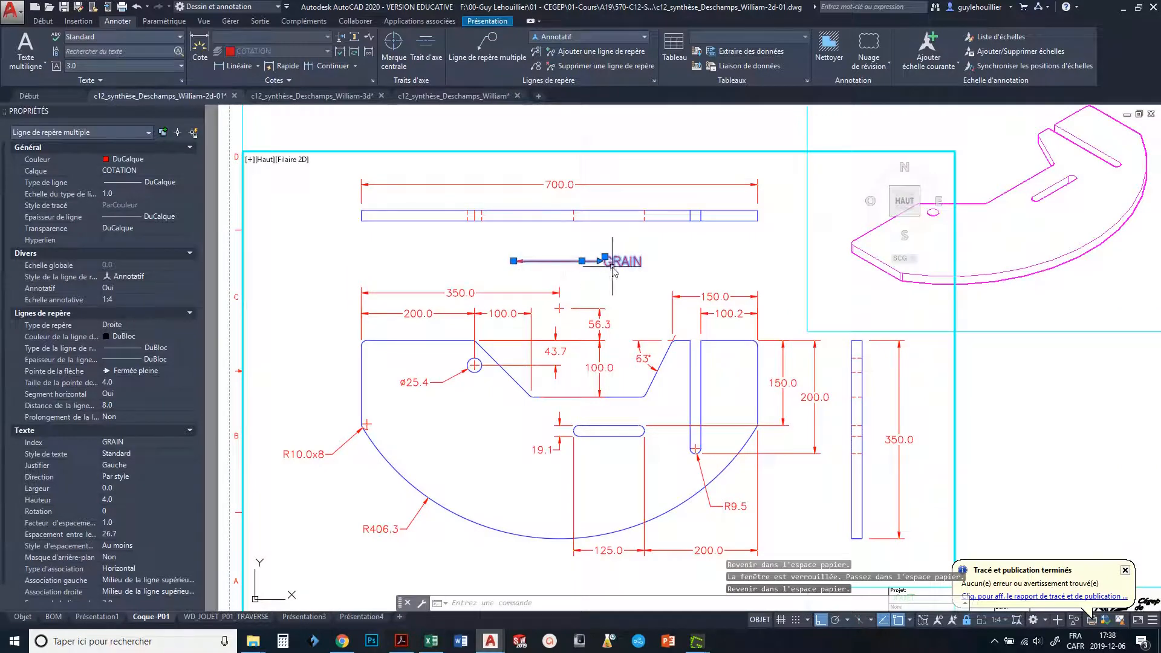
scroll(616, 272, "up", 2)
key("Escape")
key("Escape")
Shorten the GRAIN leader line by stretching its arrowhead toward the text, keeping it horizontal.
middle_click_drag(625, 275, 675, 268)
left_click(657, 256)
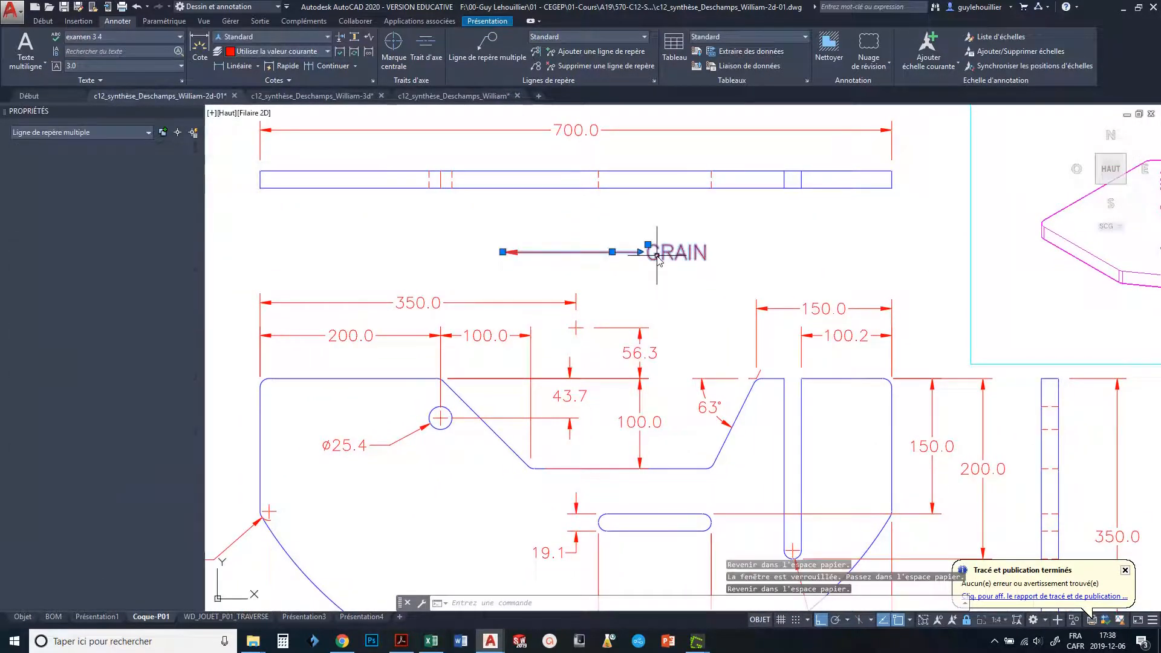
left_click(612, 252)
left_click(562, 258)
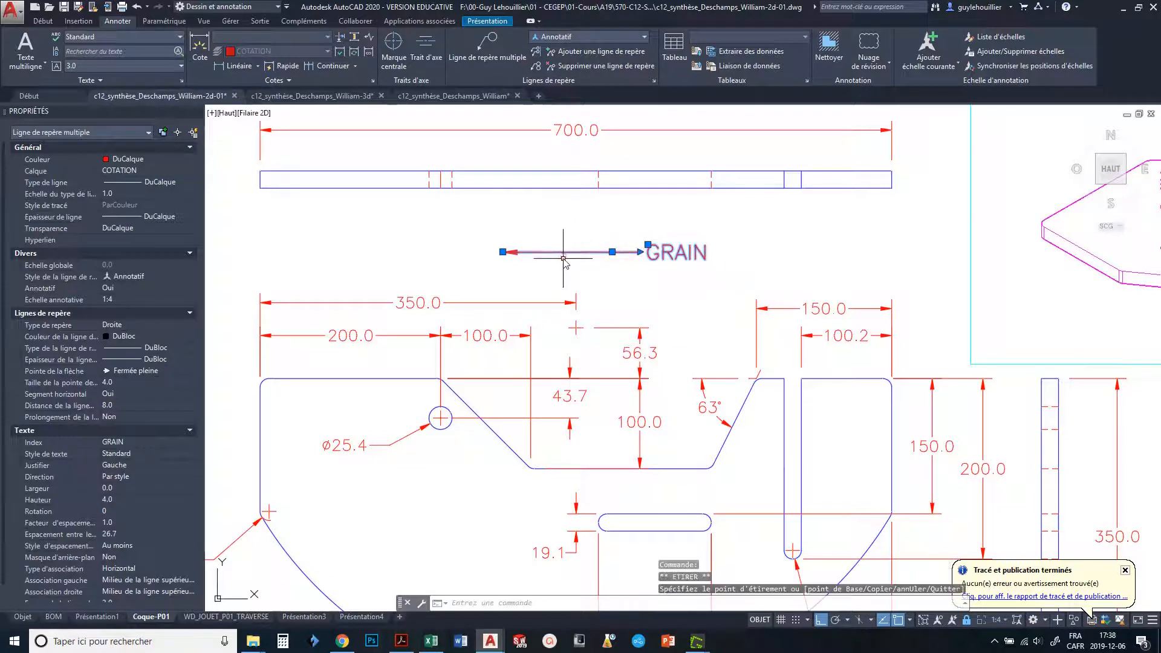
left_click(612, 252)
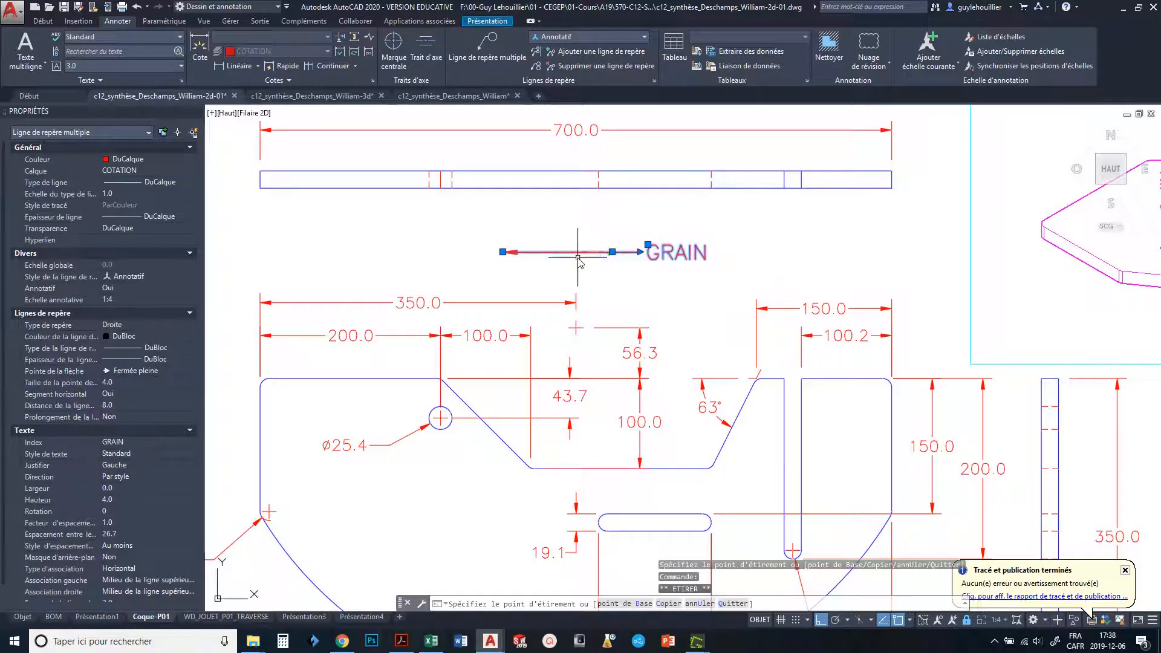
left_click(577, 259)
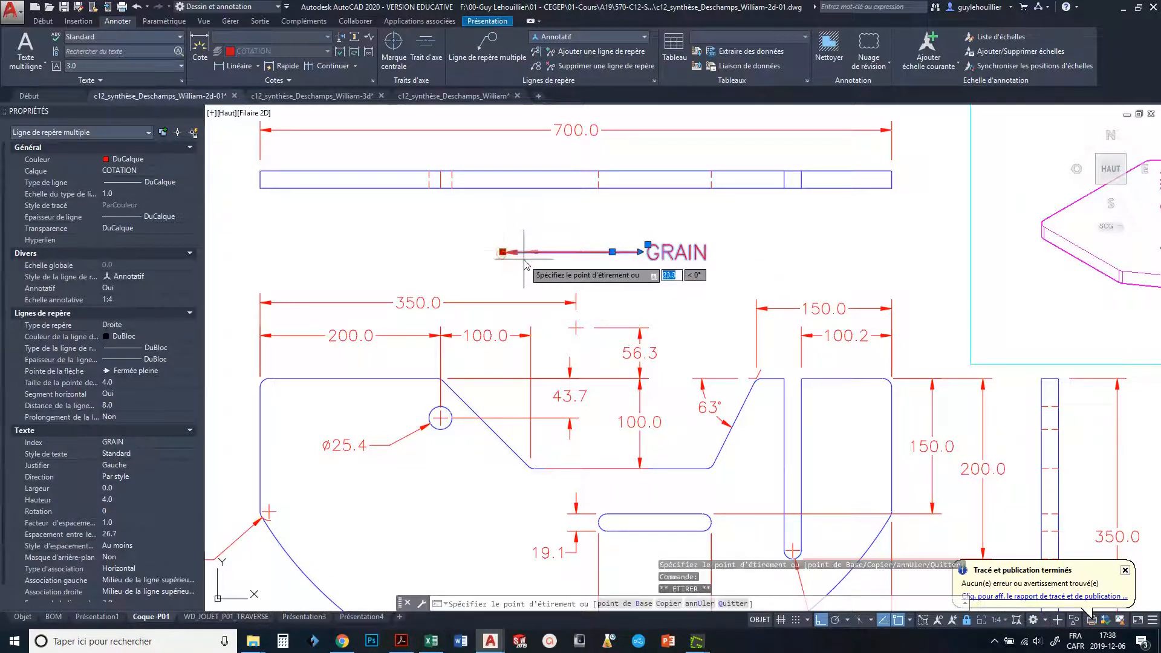
left_click(556, 270)
key("Escape")
key("Escape")
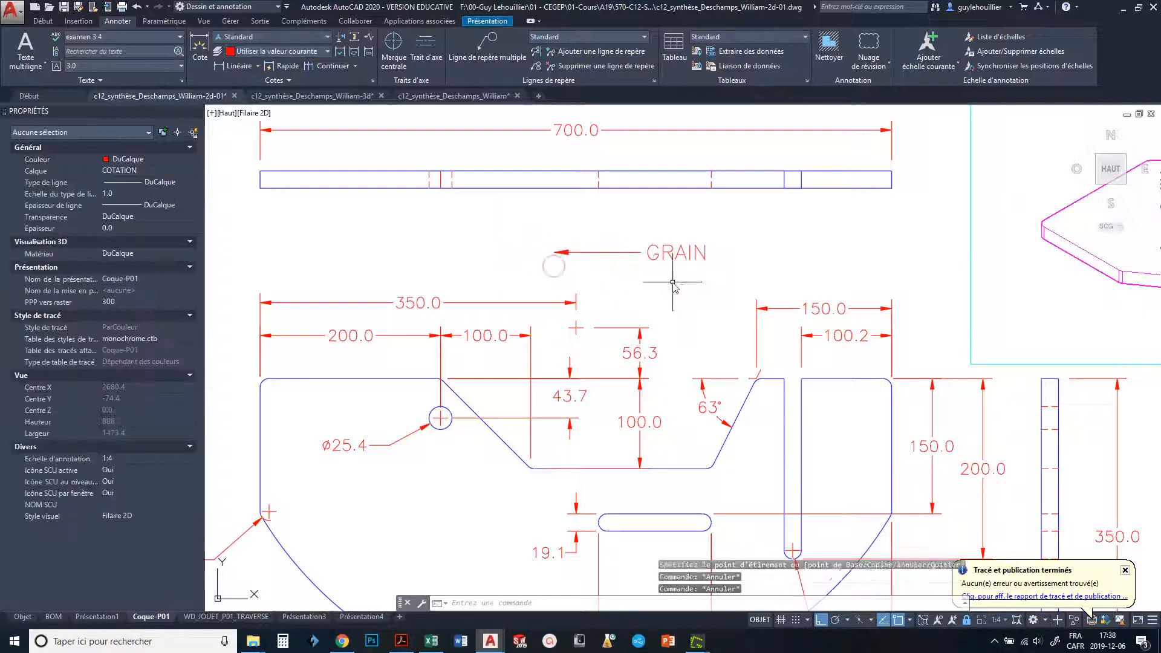
Override the colour of the GRAIN multileader with black.
middle_click_drag(674, 285, 687, 267)
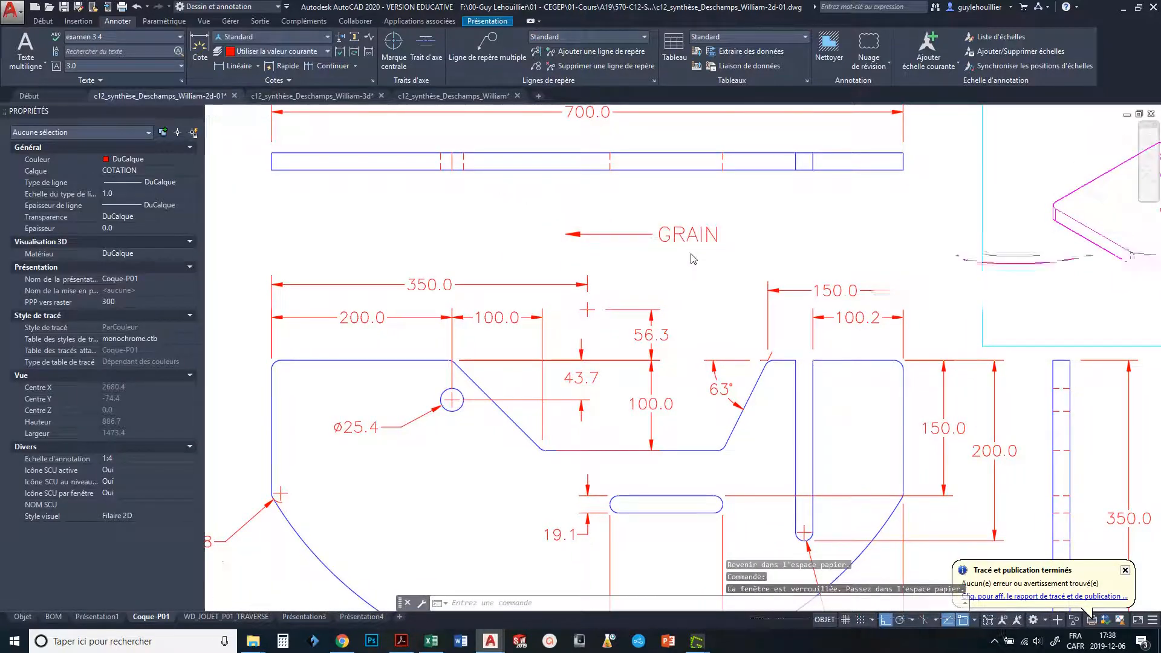
scroll(547, 231, "down", 3)
scroll(609, 225, "up", 3)
middle_click_drag(609, 225, 683, 221)
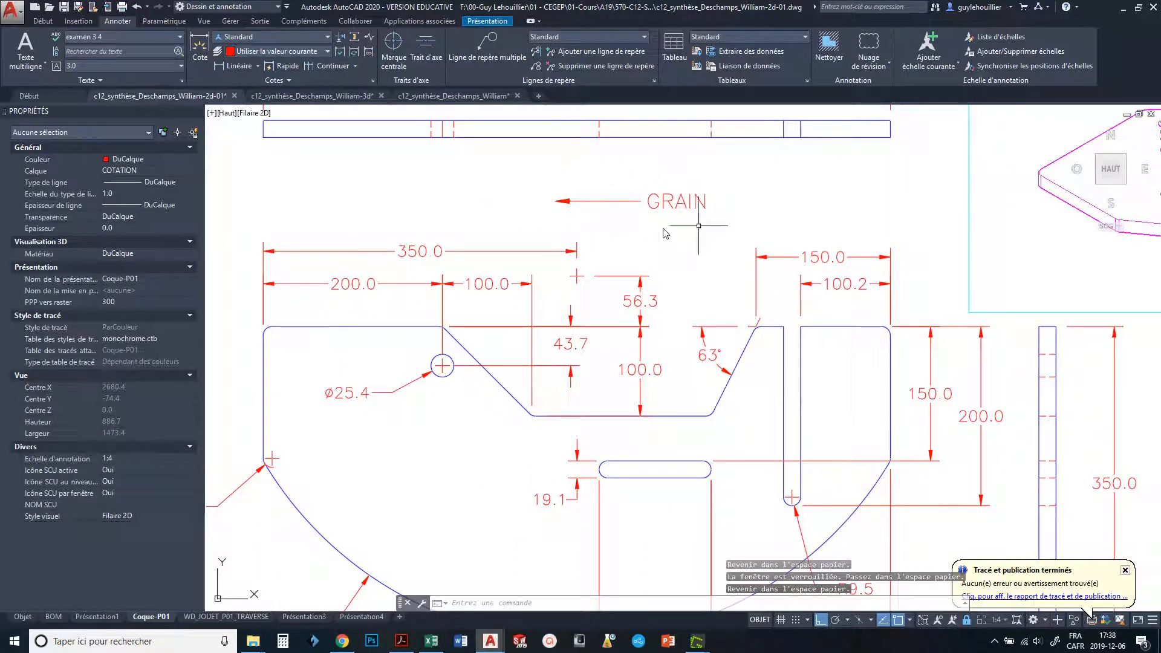
scroll(644, 215, "down", 1)
middle_click_drag(644, 214, 628, 210)
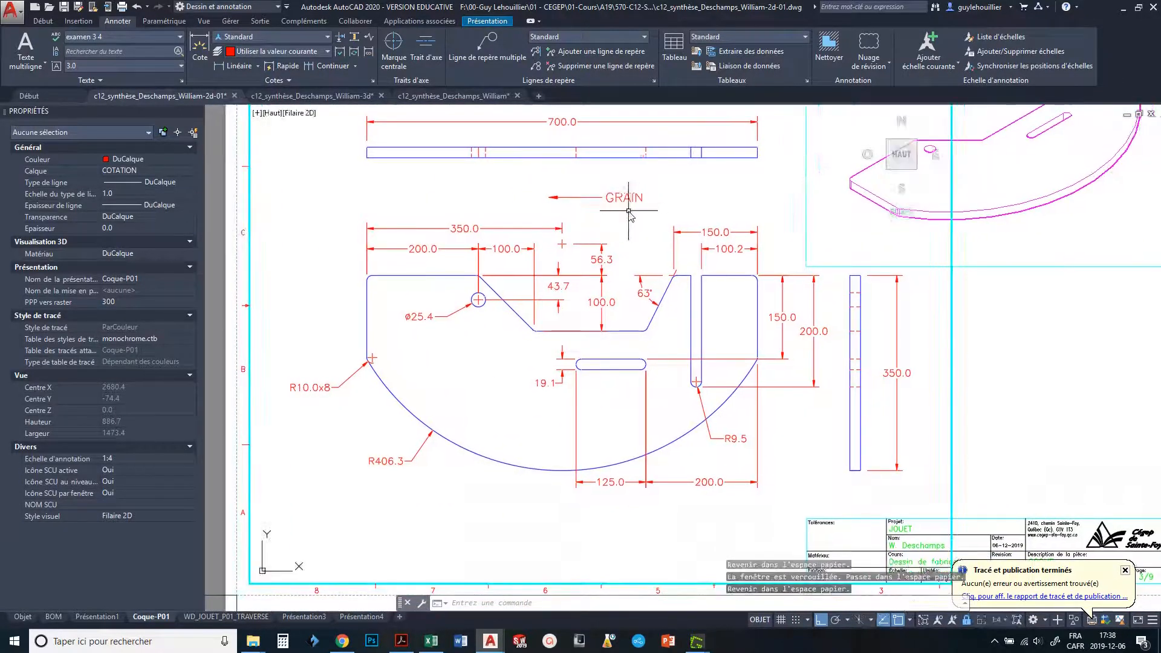
left_click(622, 203)
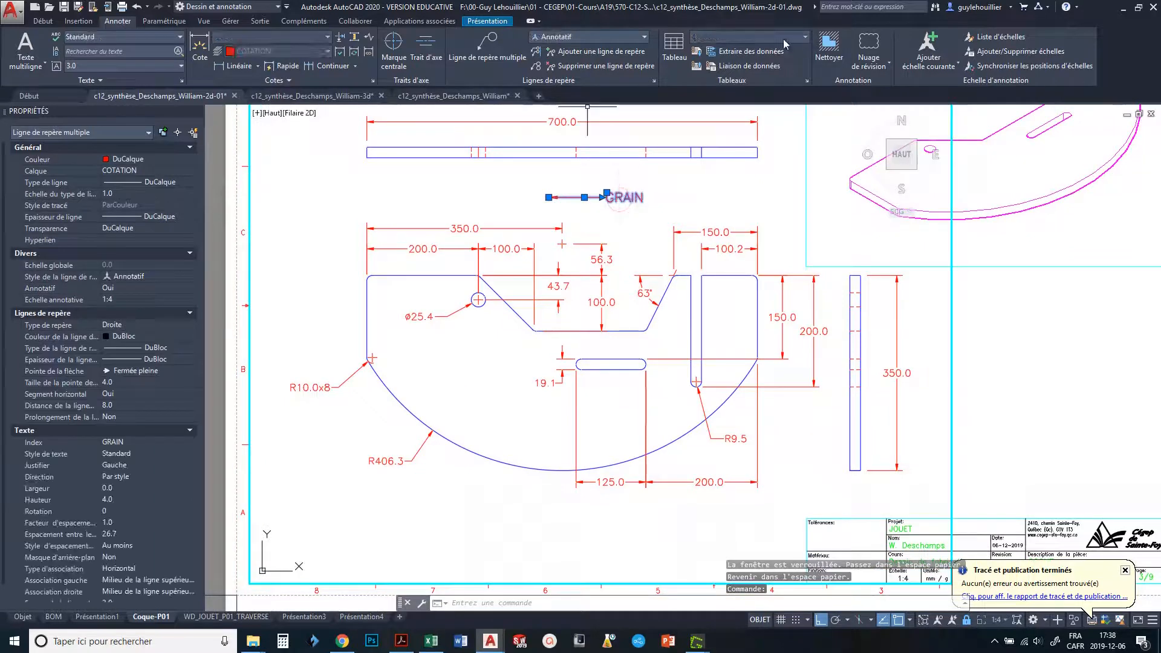
left_click(48, 23)
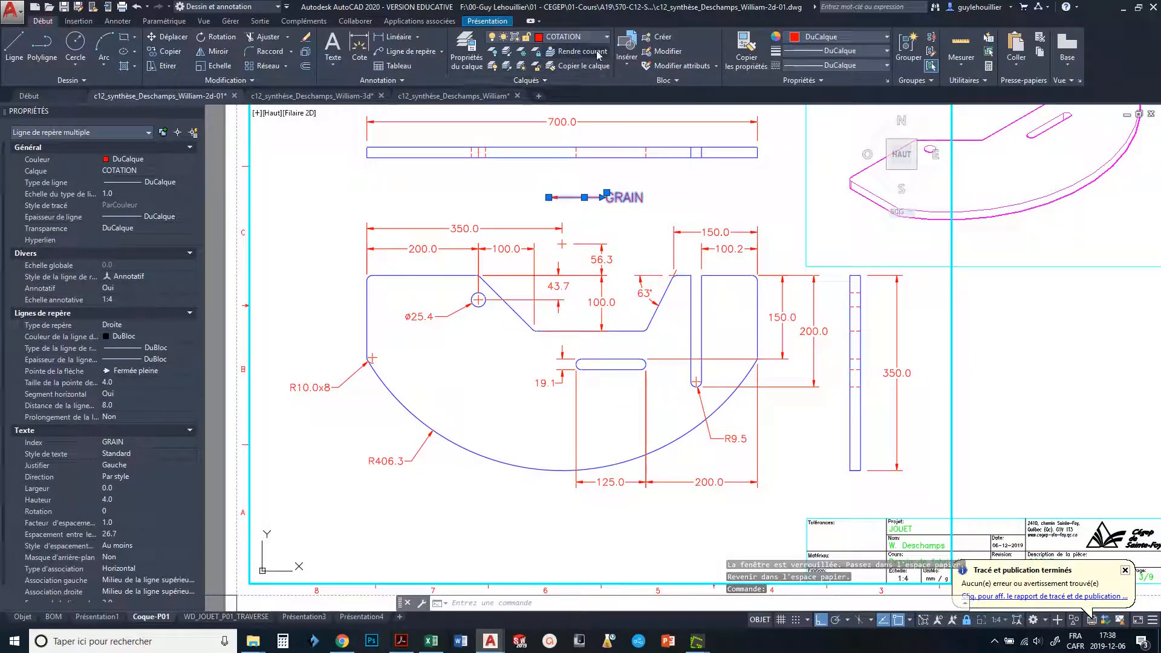
left_click(823, 40)
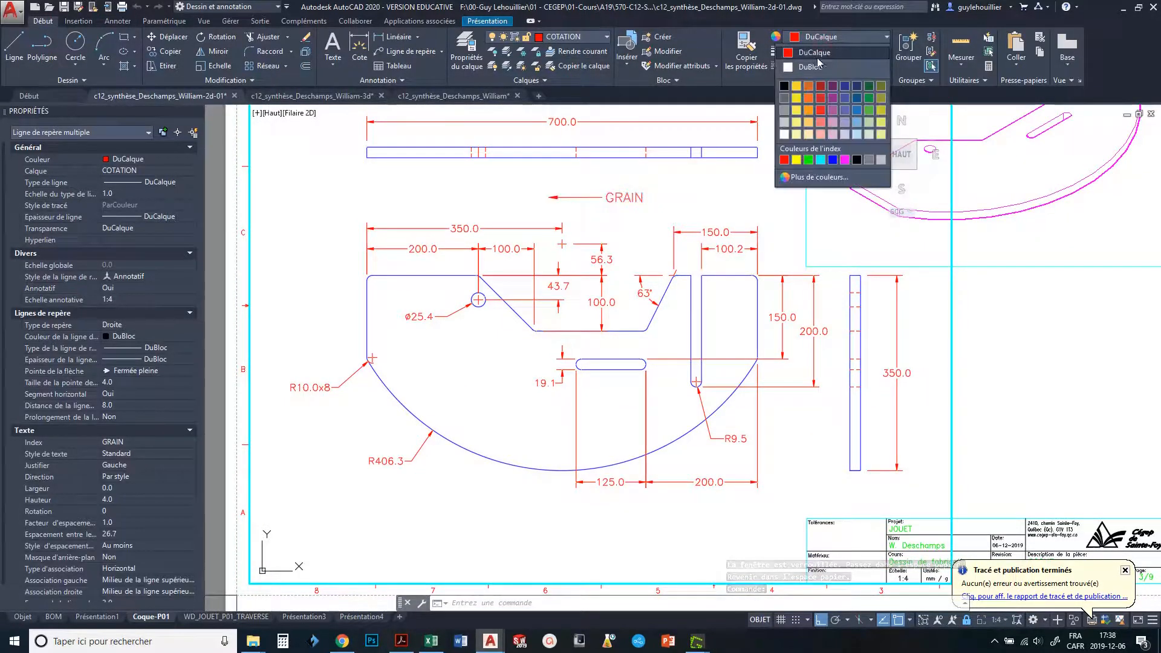
left_click(784, 89)
middle_click_drag(601, 208, 700, 236)
scroll(730, 226, "up", 2)
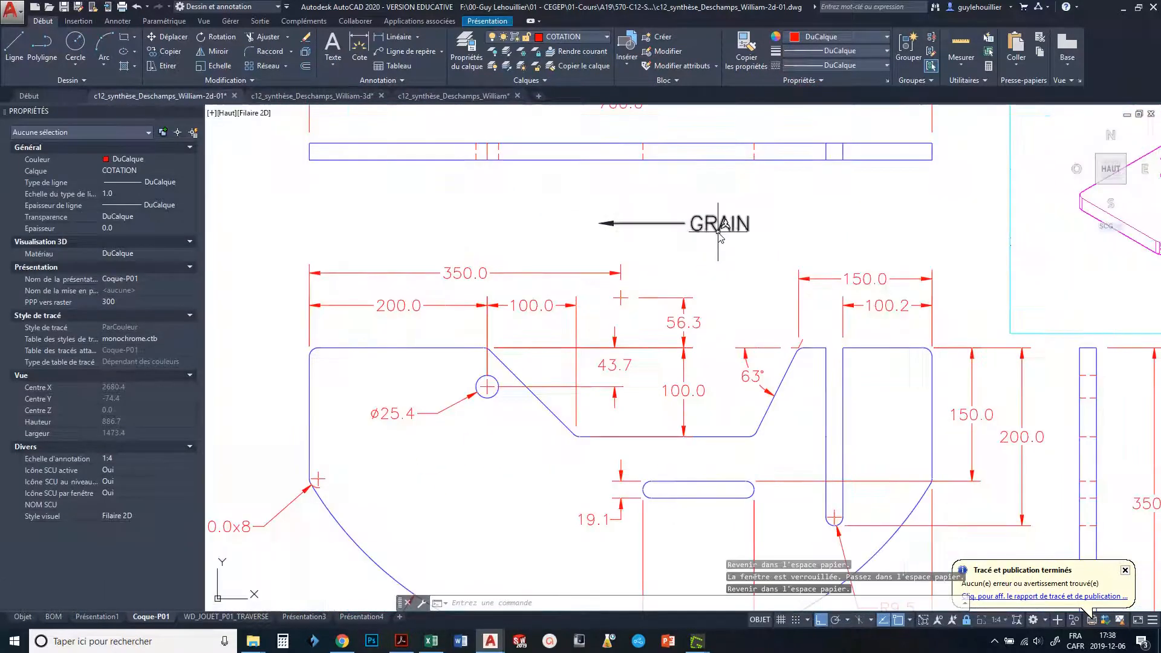
Add a horizontal linear dimension for the side view's thickness, placed above its upper edge.
scroll(646, 227, "down", 4)
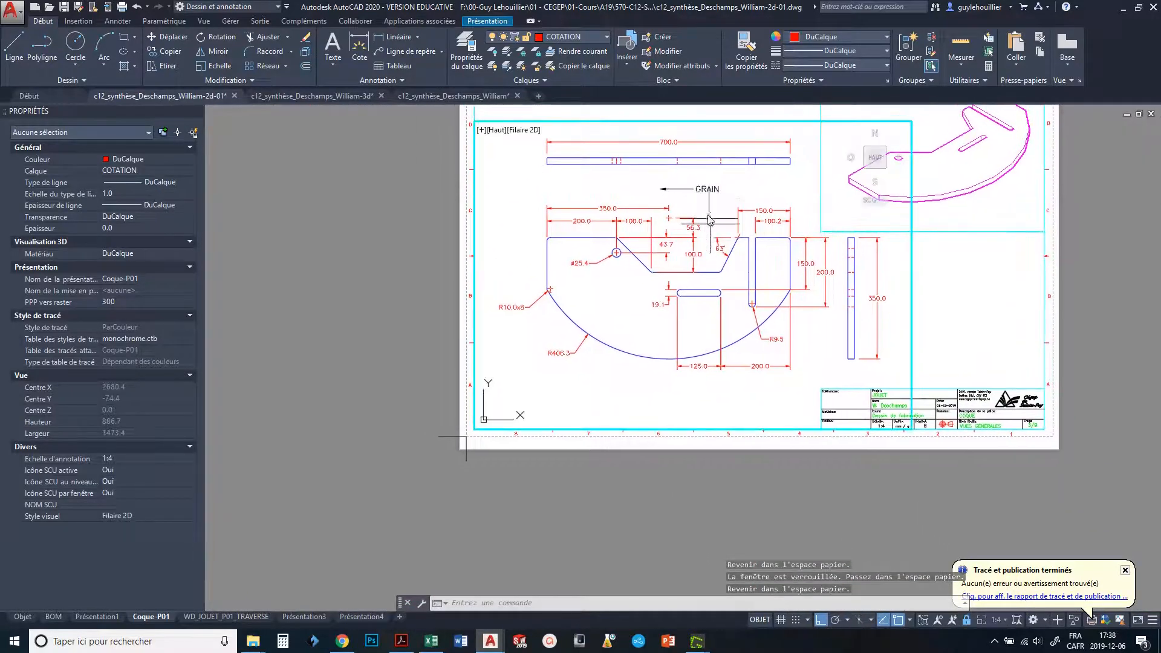
middle_click_drag(709, 220, 571, 270)
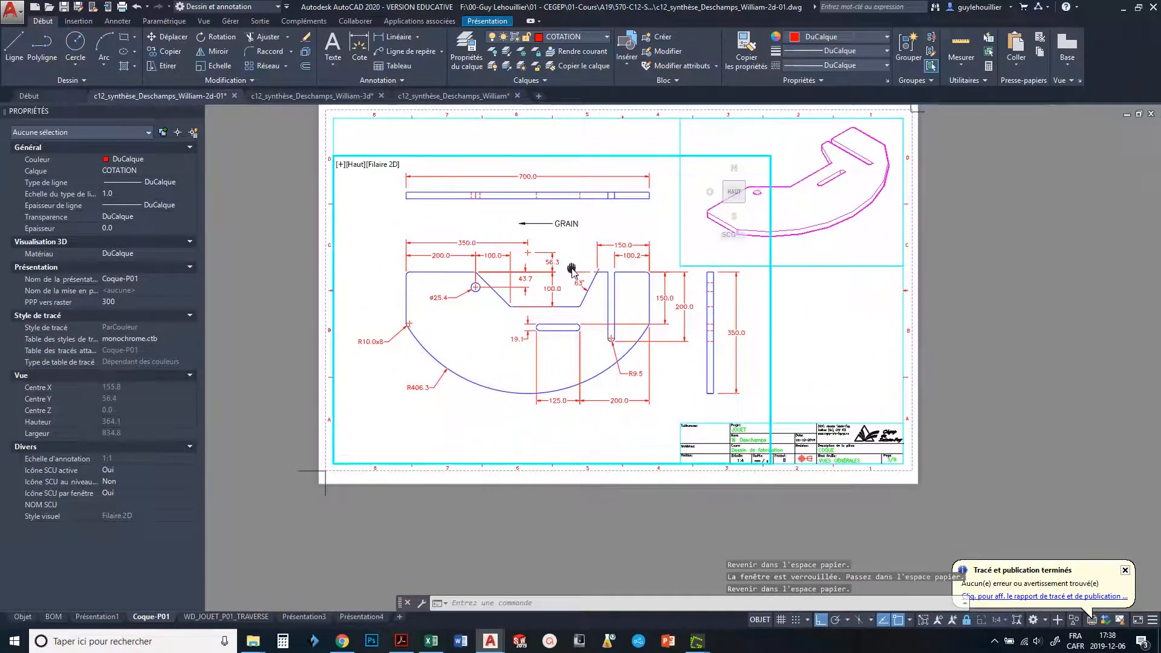
double_click(715, 433)
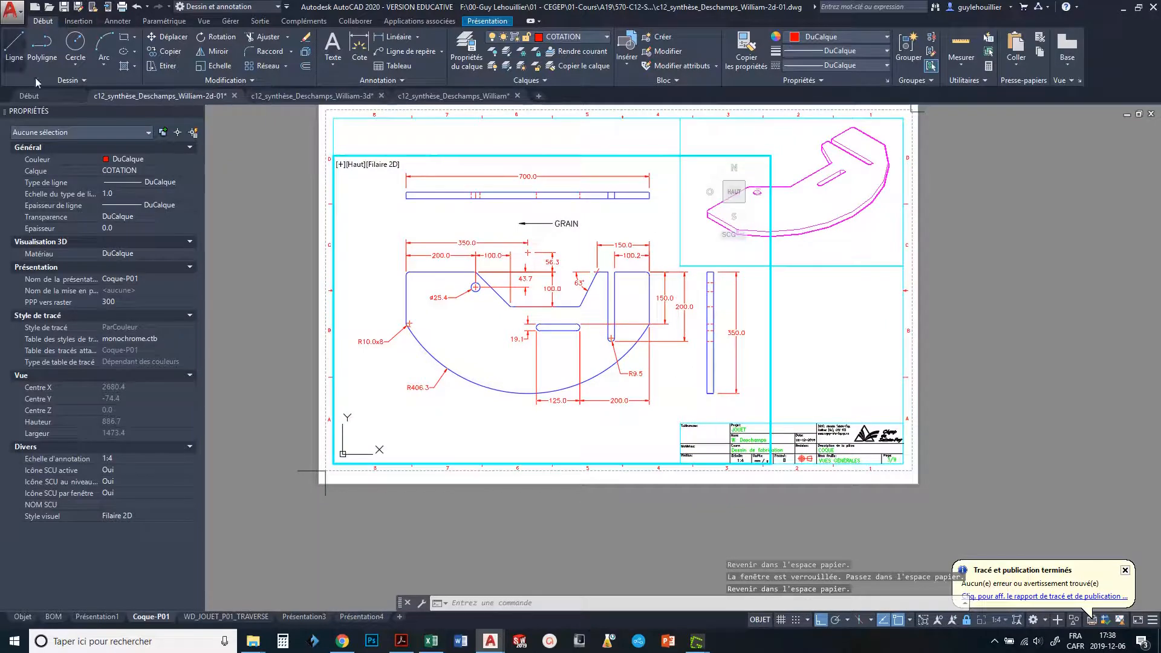
scroll(809, 373, "up", 3)
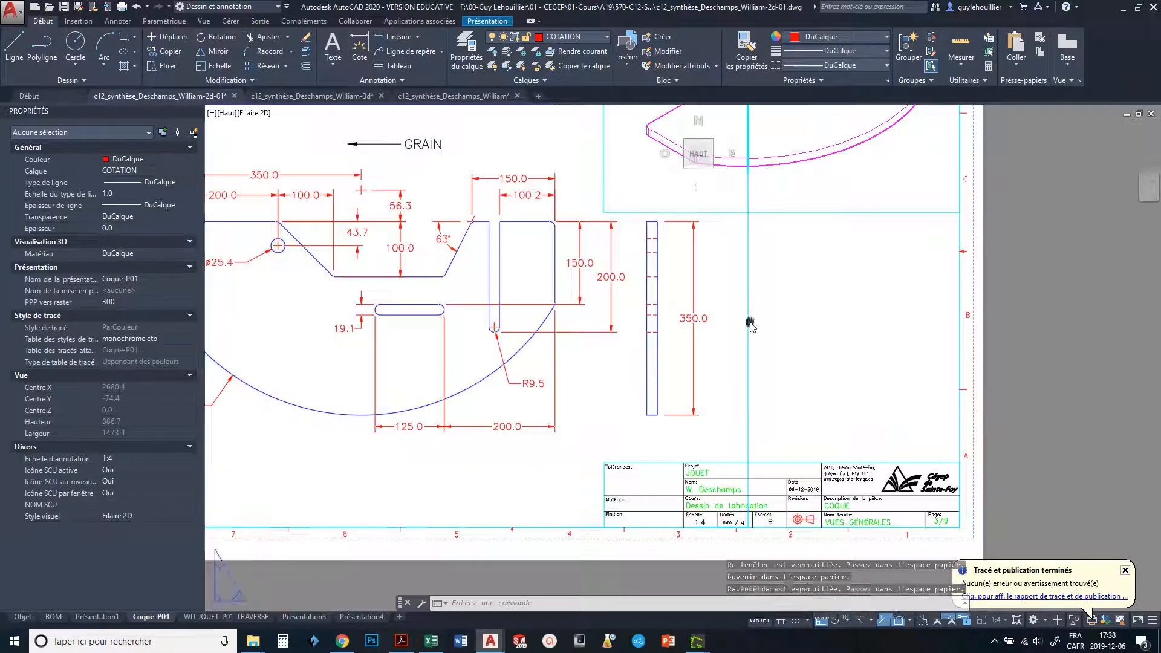
middle_click_drag(452, 249, 566, 322)
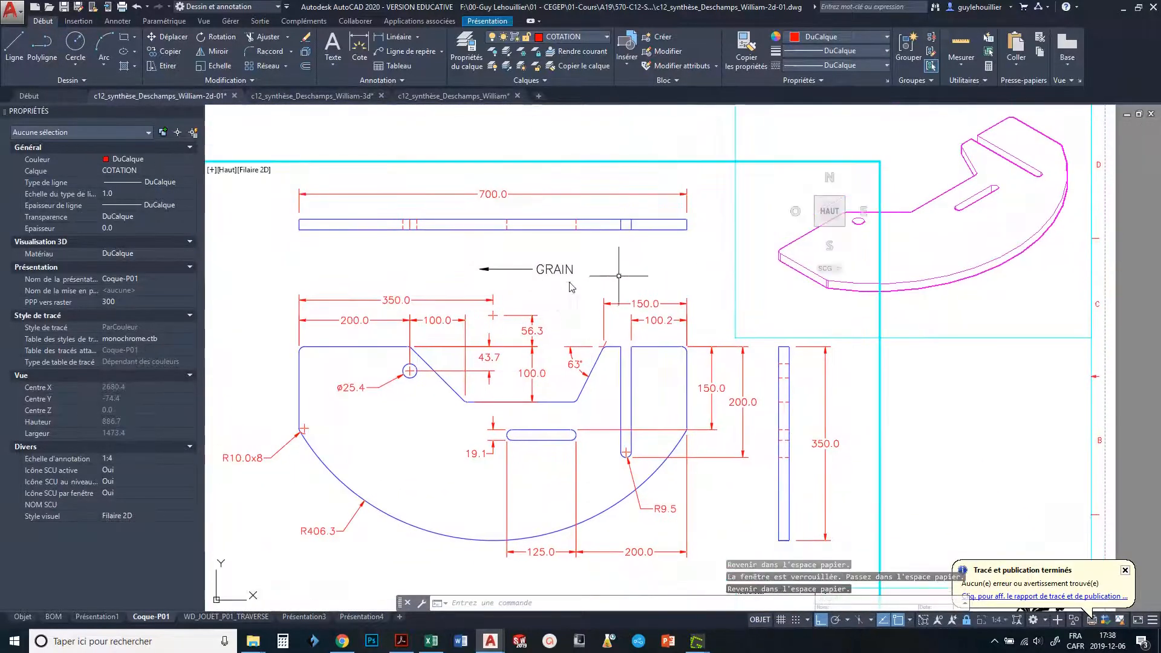
middle_click_drag(693, 362, 634, 306)
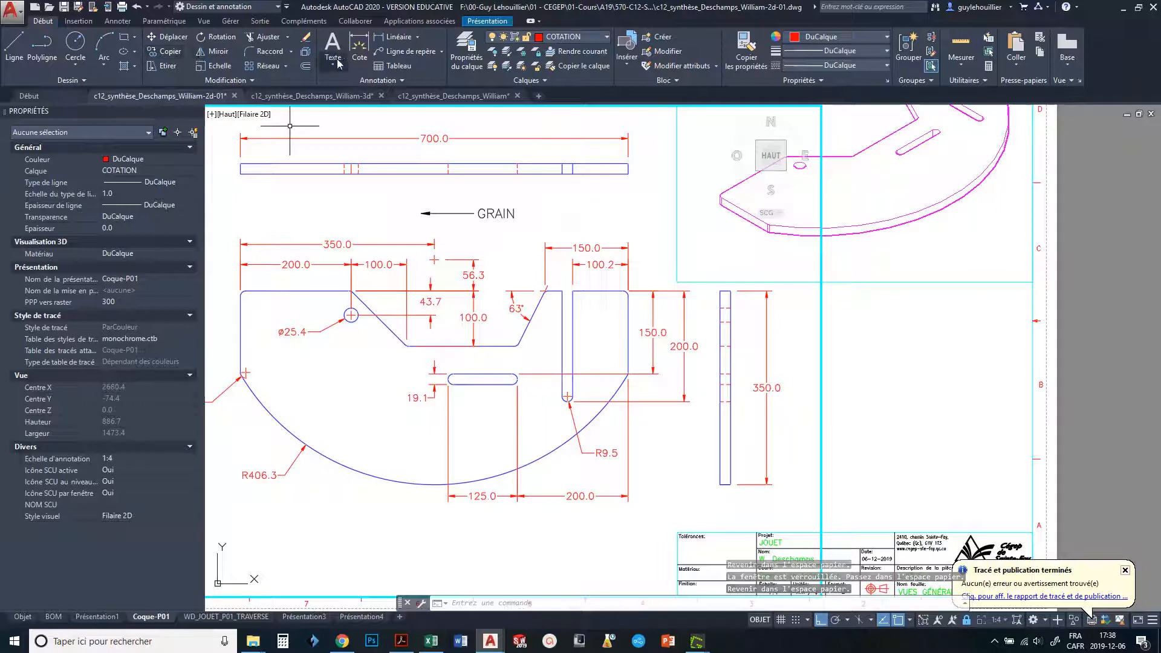
left_click(393, 37)
scroll(712, 295, "up", 4)
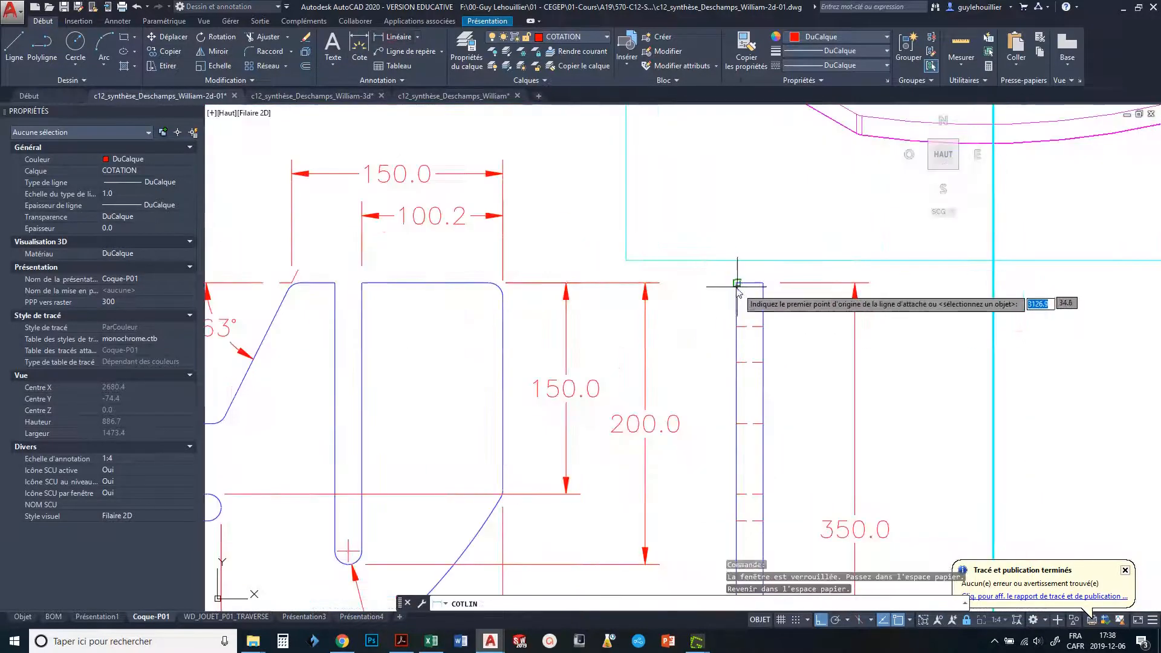
left_click(737, 285)
left_click(761, 288)
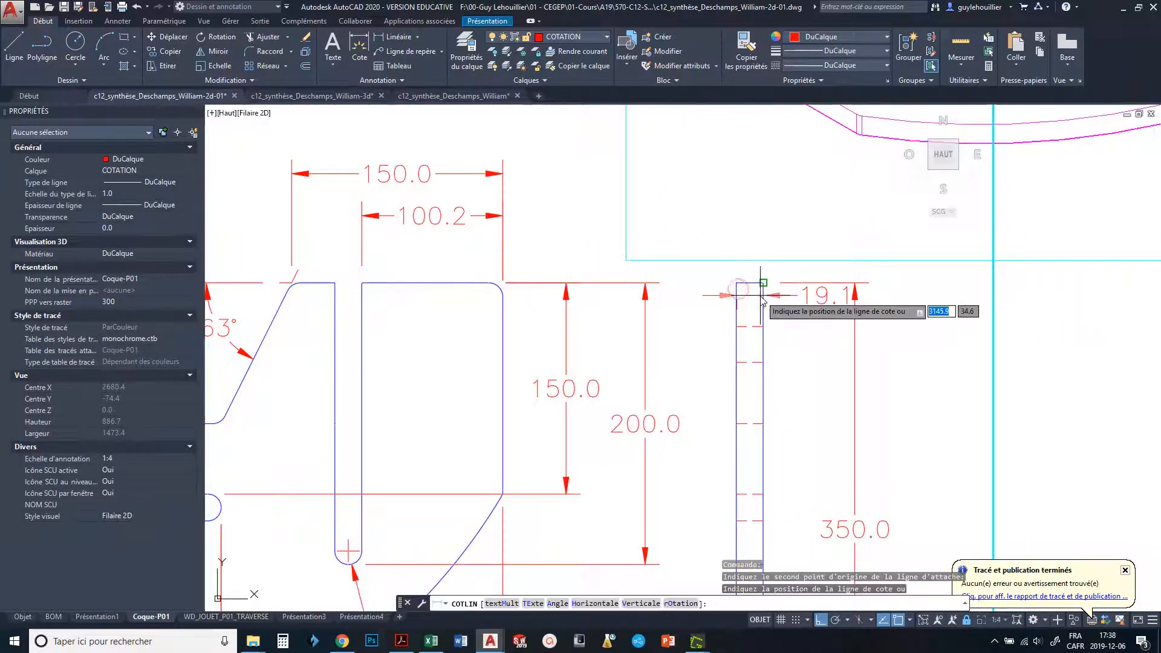
left_click(815, 220)
key("Escape")
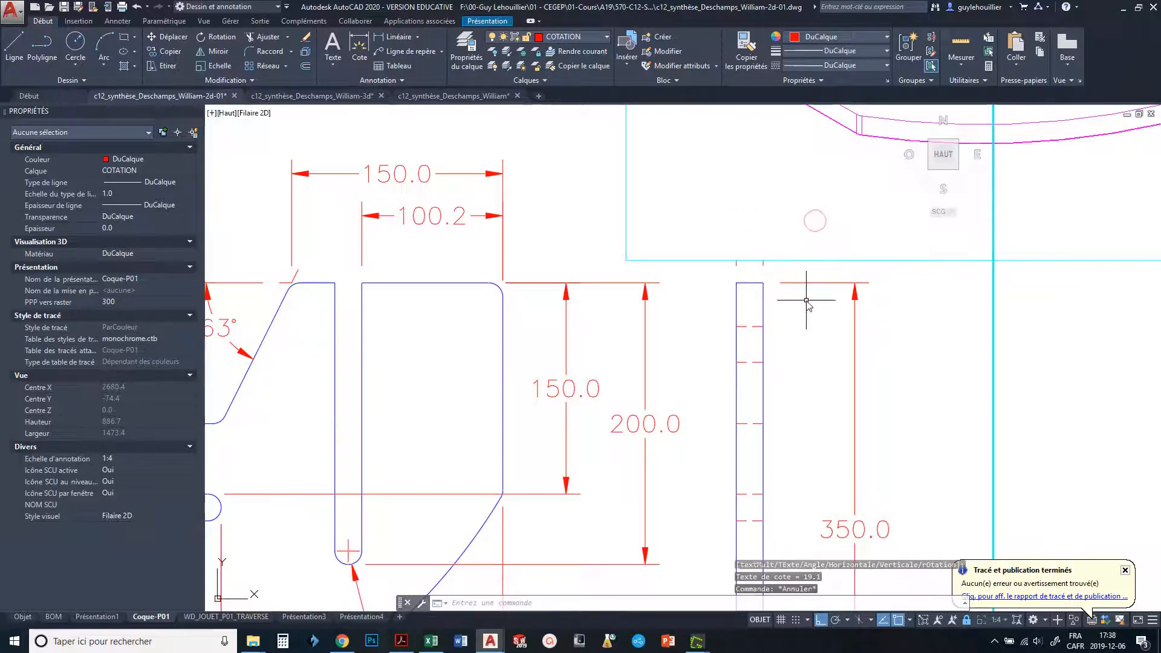
Inspect the thickness dimension where the isometric viewport overlaps it, and return to paper space.
scroll(806, 319, "down", 3)
left_click(839, 341)
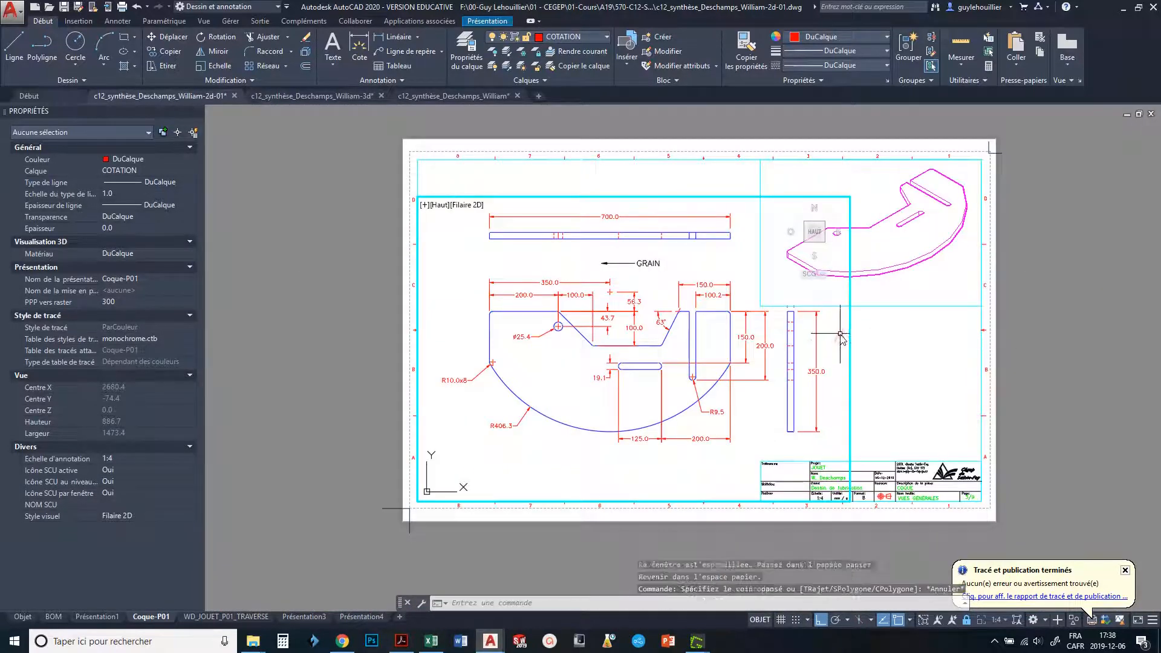
key("Escape")
scroll(798, 317, "up", 4)
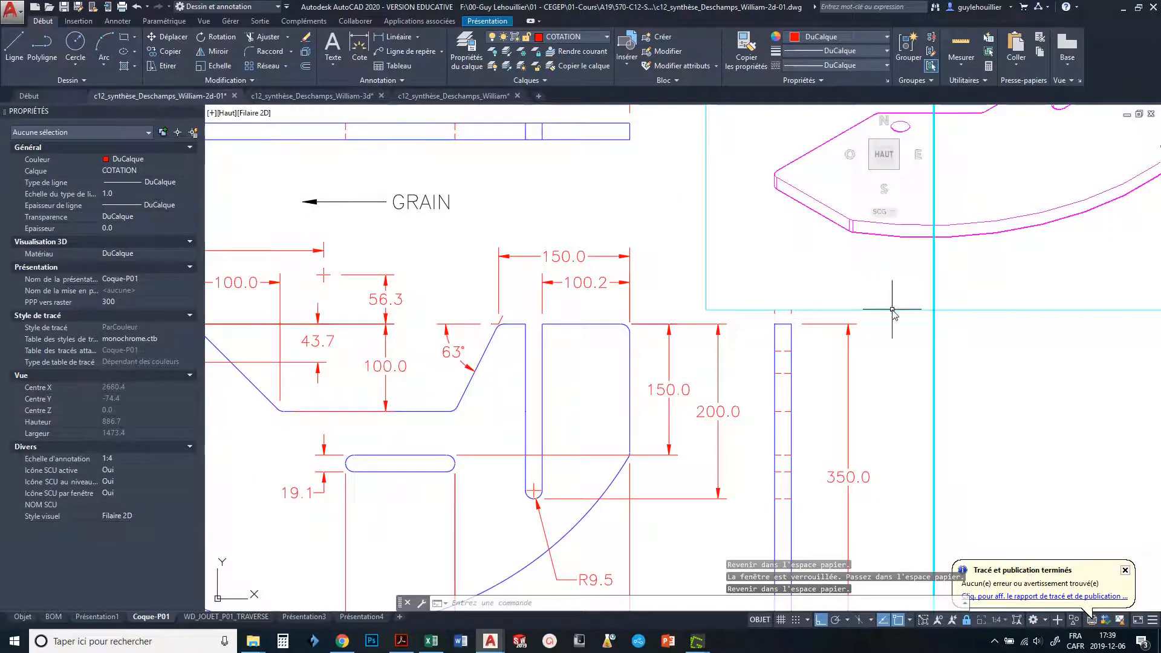
scroll(810, 302, "down", 5)
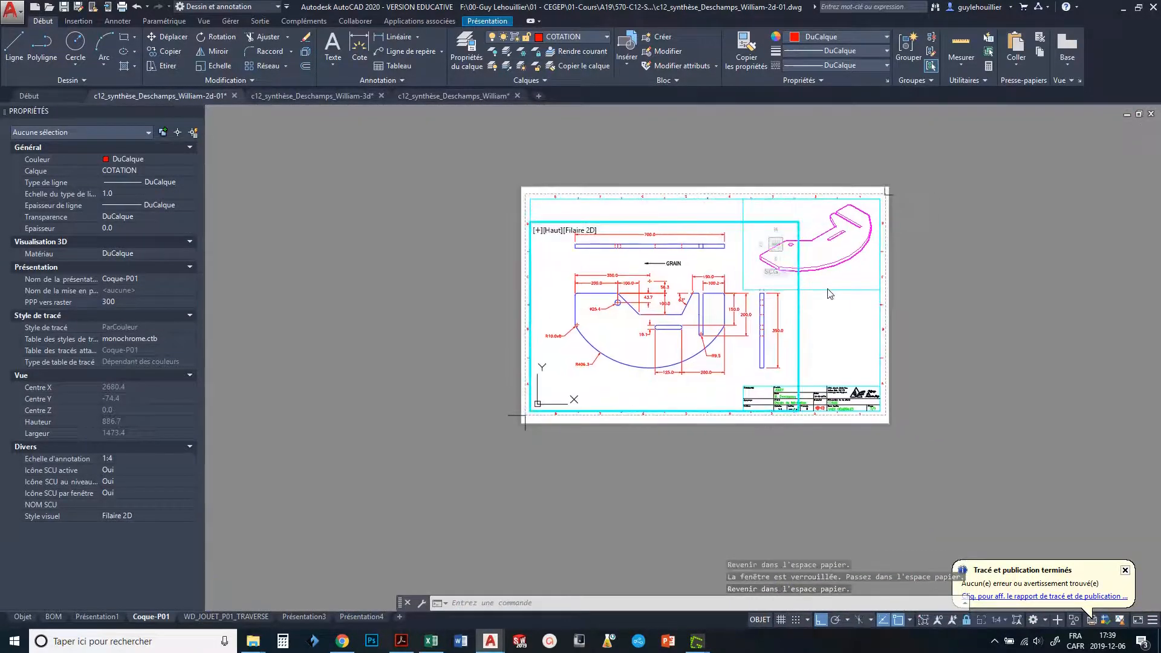
double_click(825, 313)
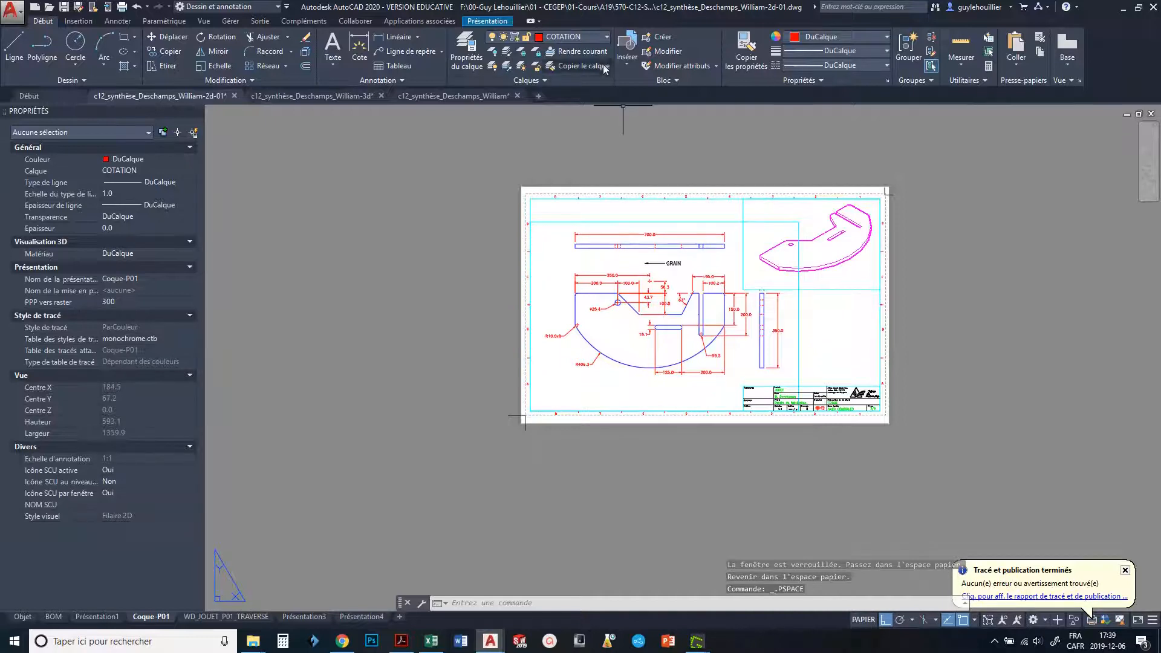
Turn the FENETRE layer off to check the sheet without viewport borders, and turn it back on.
left_click(575, 37)
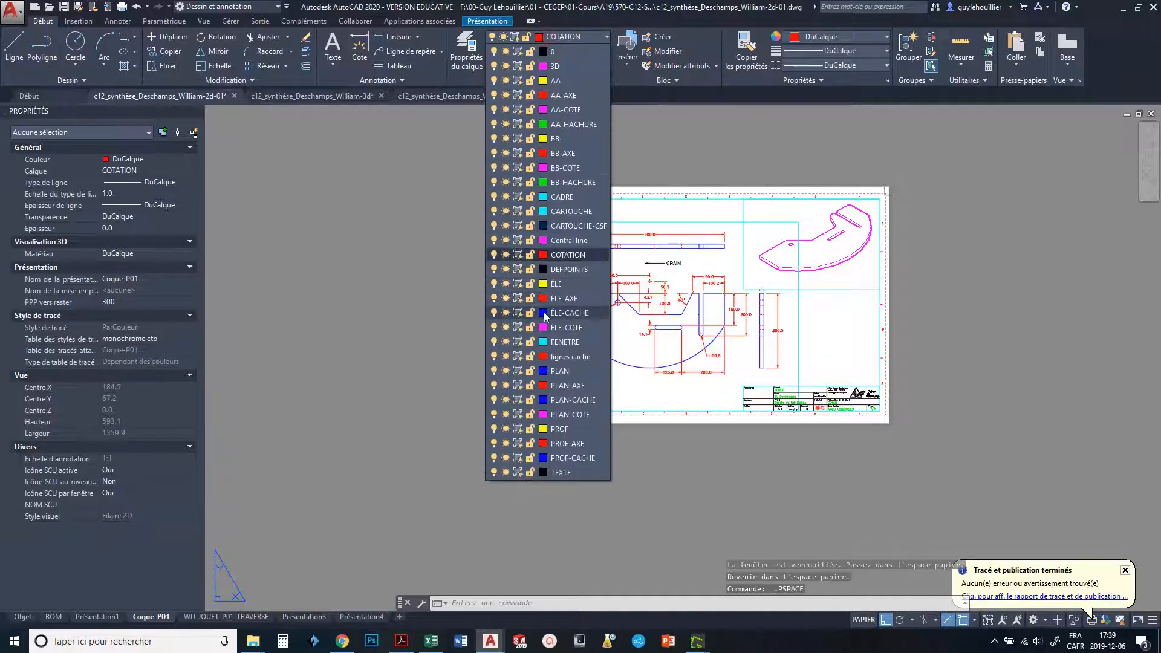
left_click(495, 341)
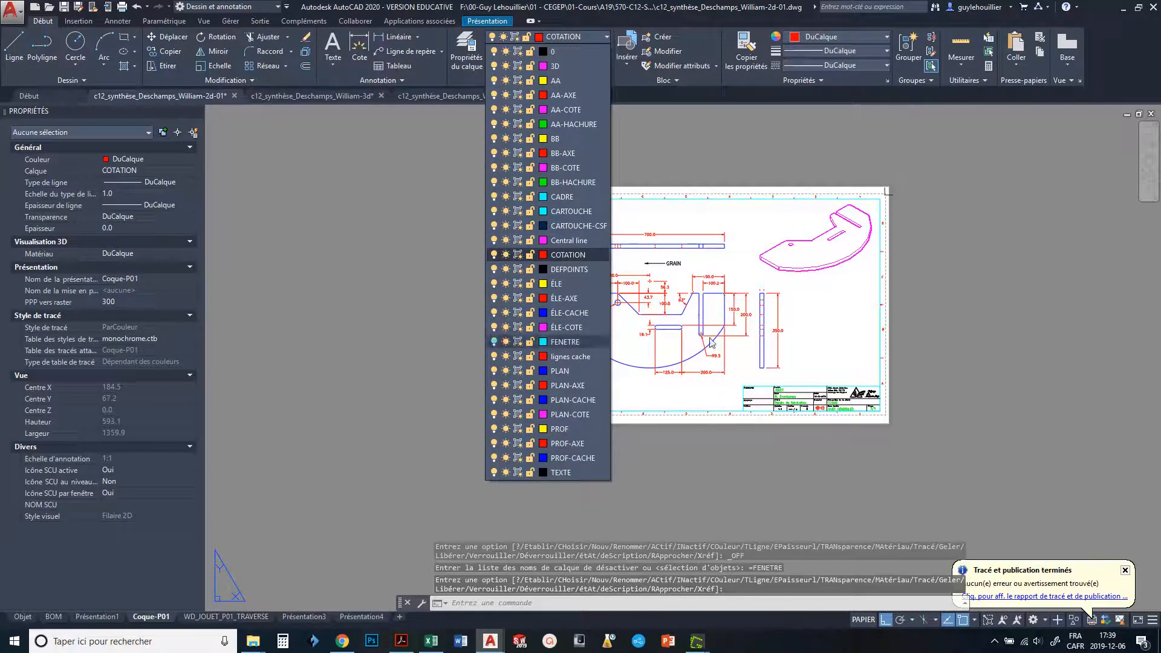
left_click(842, 310)
left_click(827, 266)
key("Escape")
key("Escape")
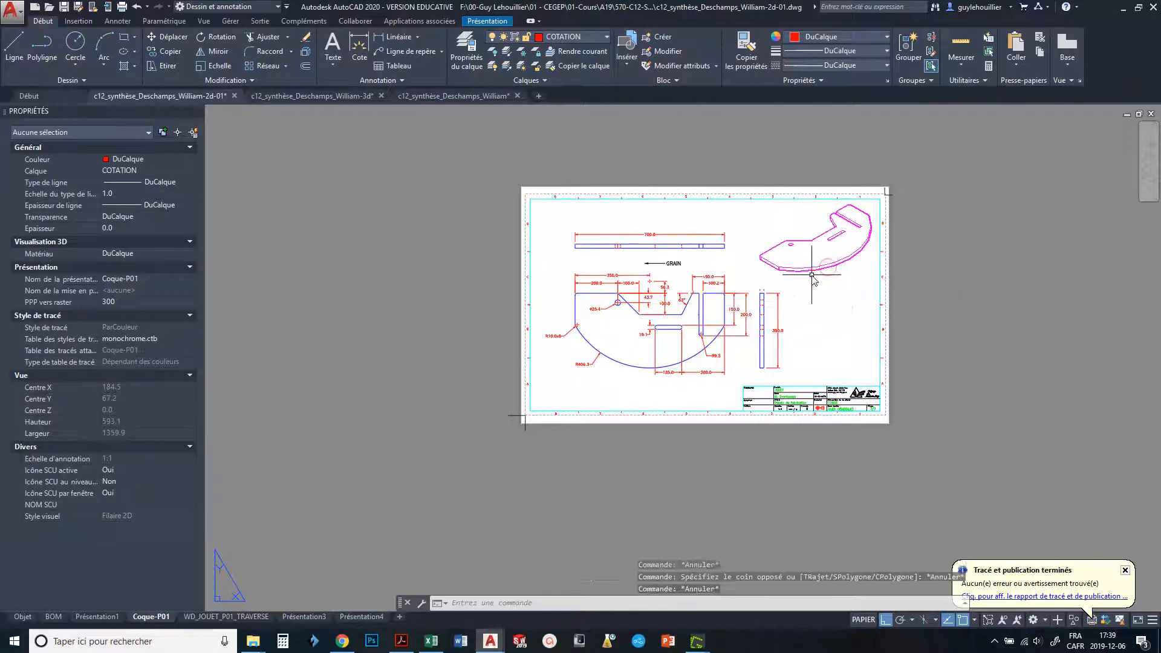
left_click(581, 34)
left_click(576, 37)
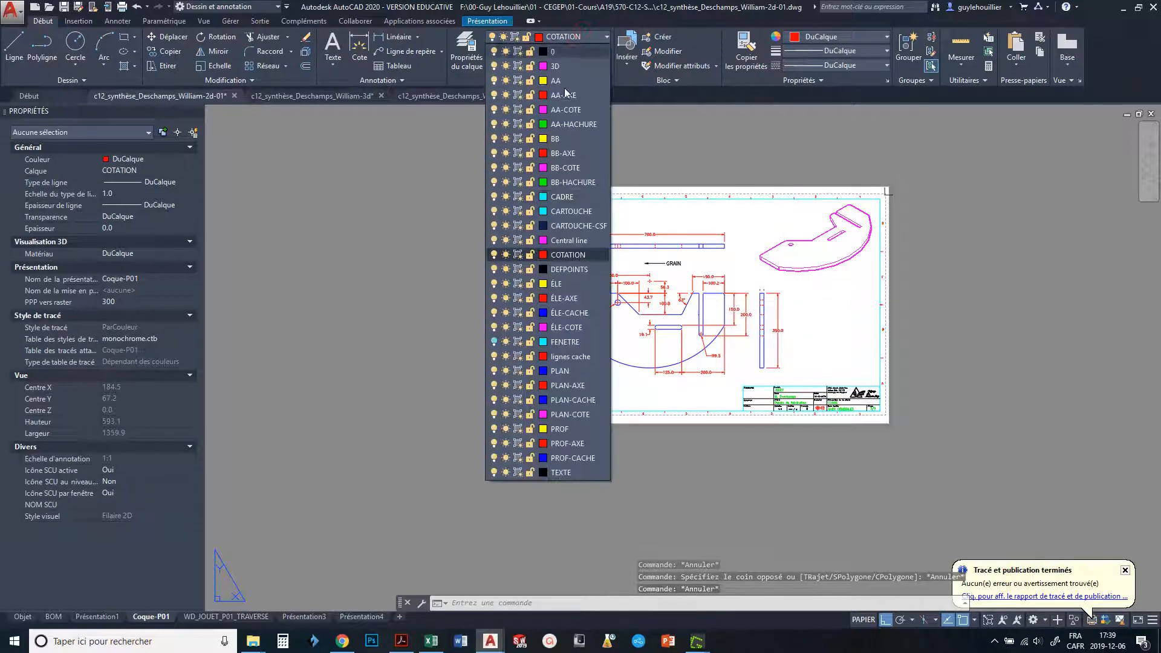
left_click(493, 342)
left_click(824, 291)
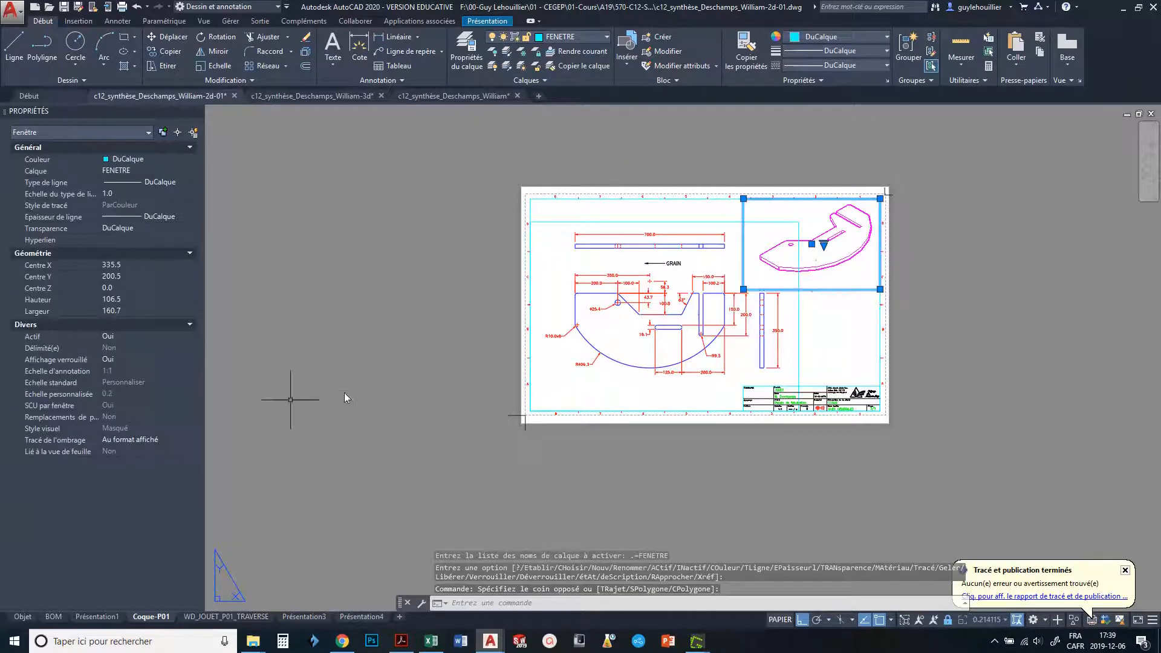
key("Escape")
key("Escape")
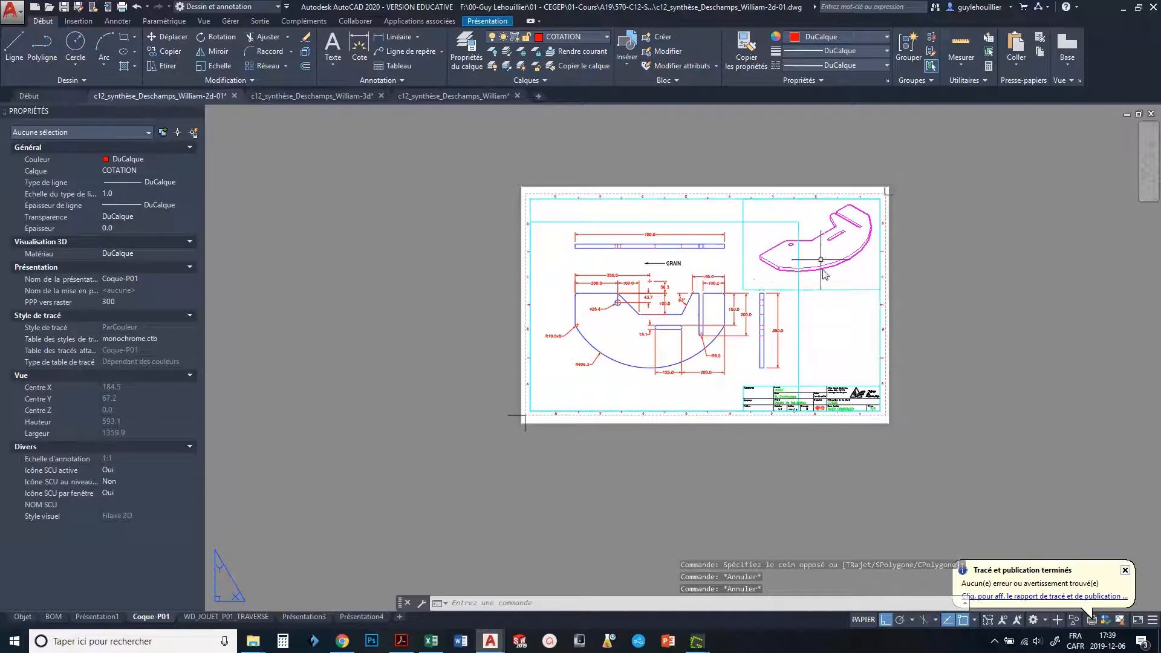
Delete the thickness dimension above the side view, working inside the main viewport.
scroll(785, 303, "up", 4)
middle_click_drag(746, 293, 798, 323)
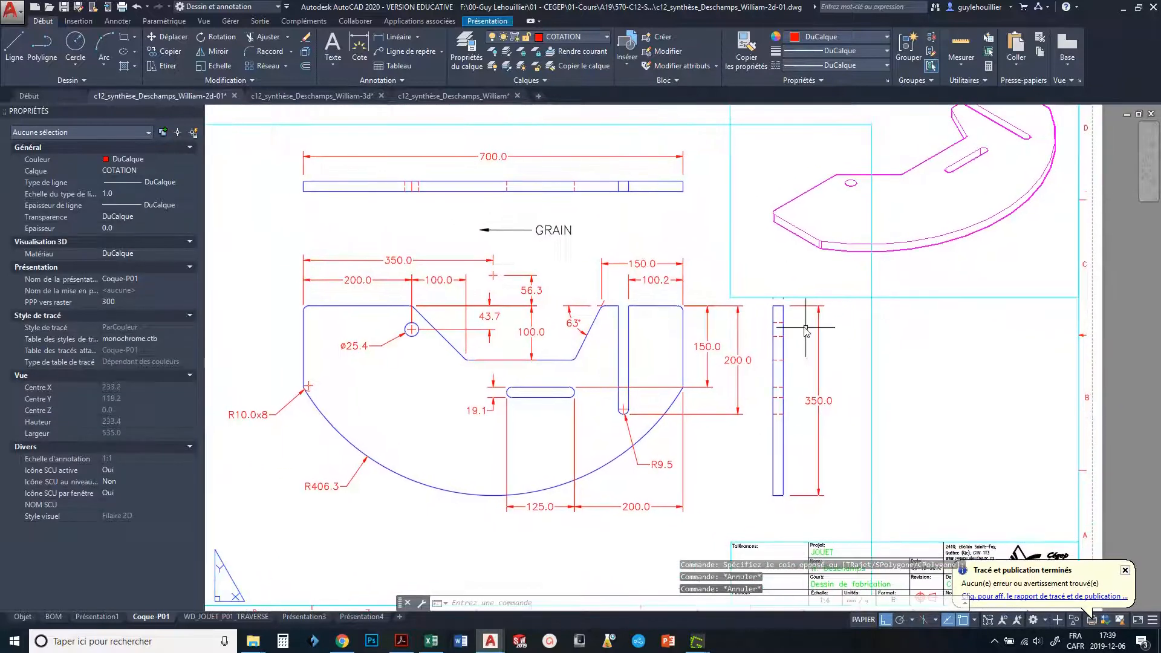
left_click(775, 303)
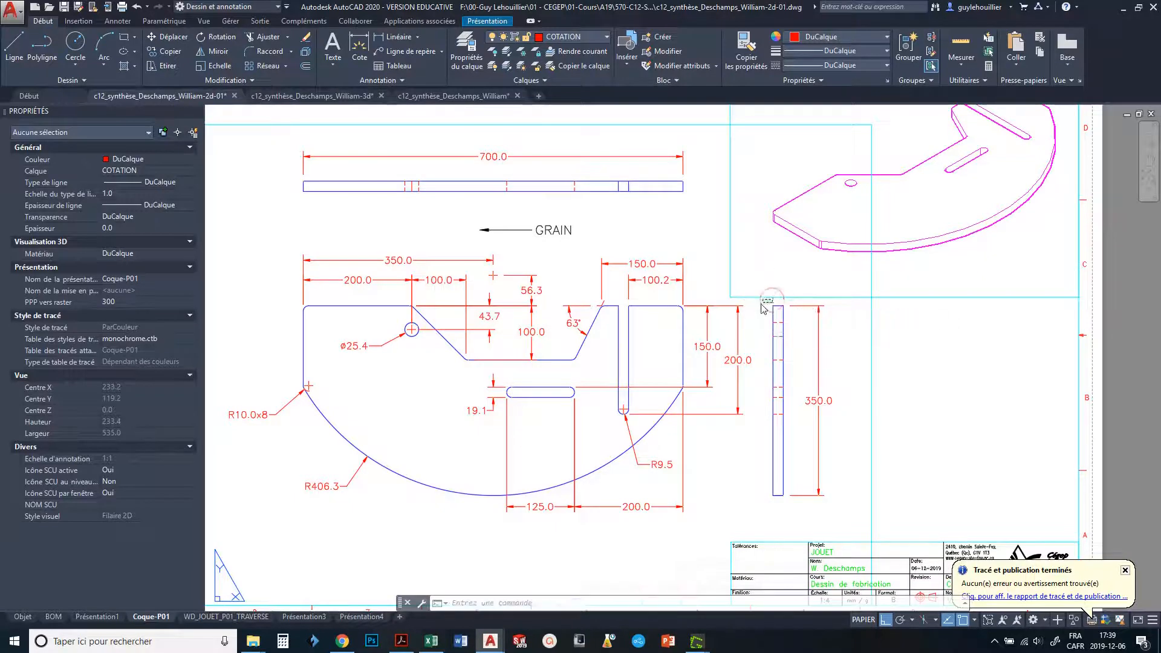
double_click(845, 322)
scroll(780, 305, "up", 5)
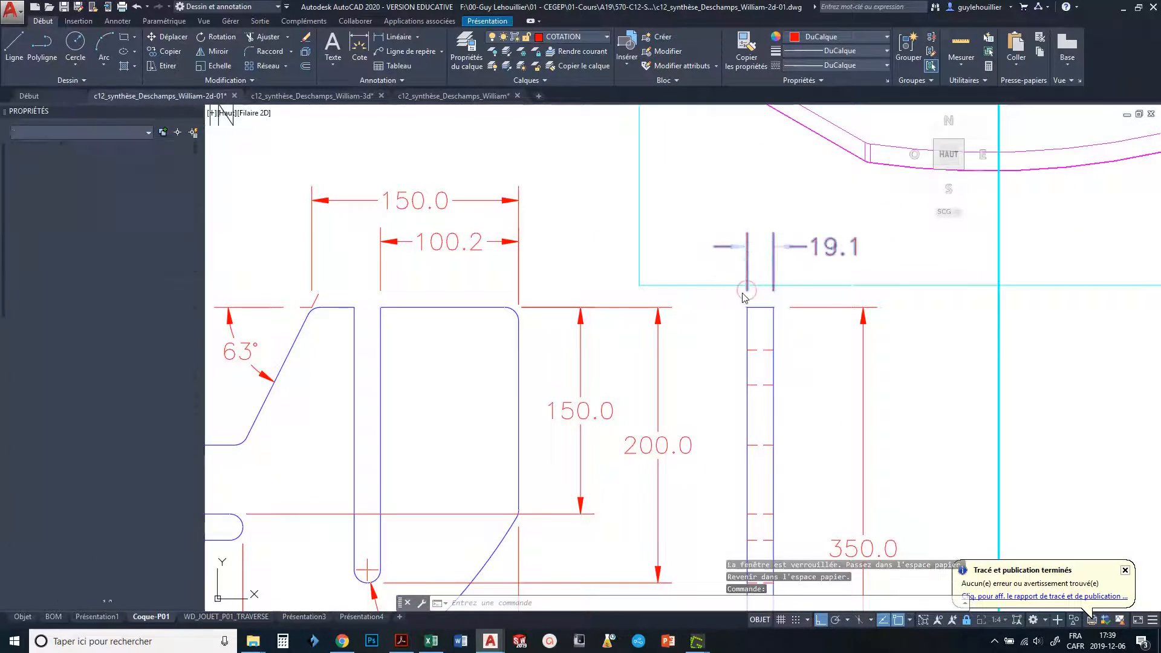
scroll(750, 285, "down", 5)
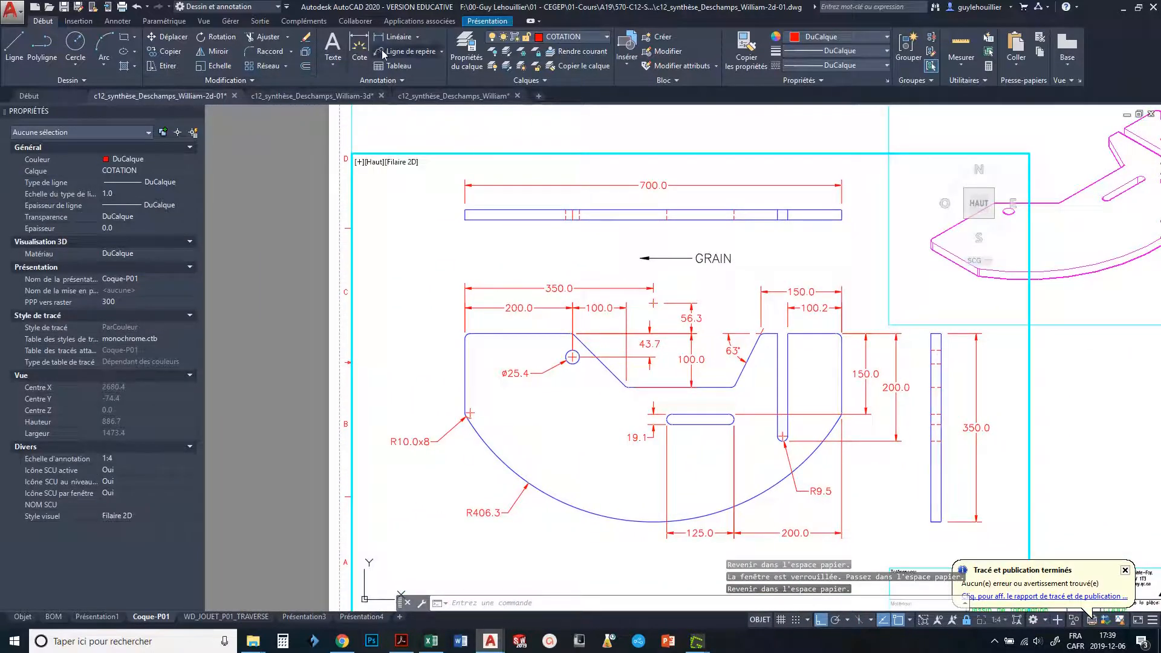
Add a vertical linear dimension for the part's thickness at the left end of the top view.
left_click(396, 37)
left_click(467, 210)
left_click(466, 219)
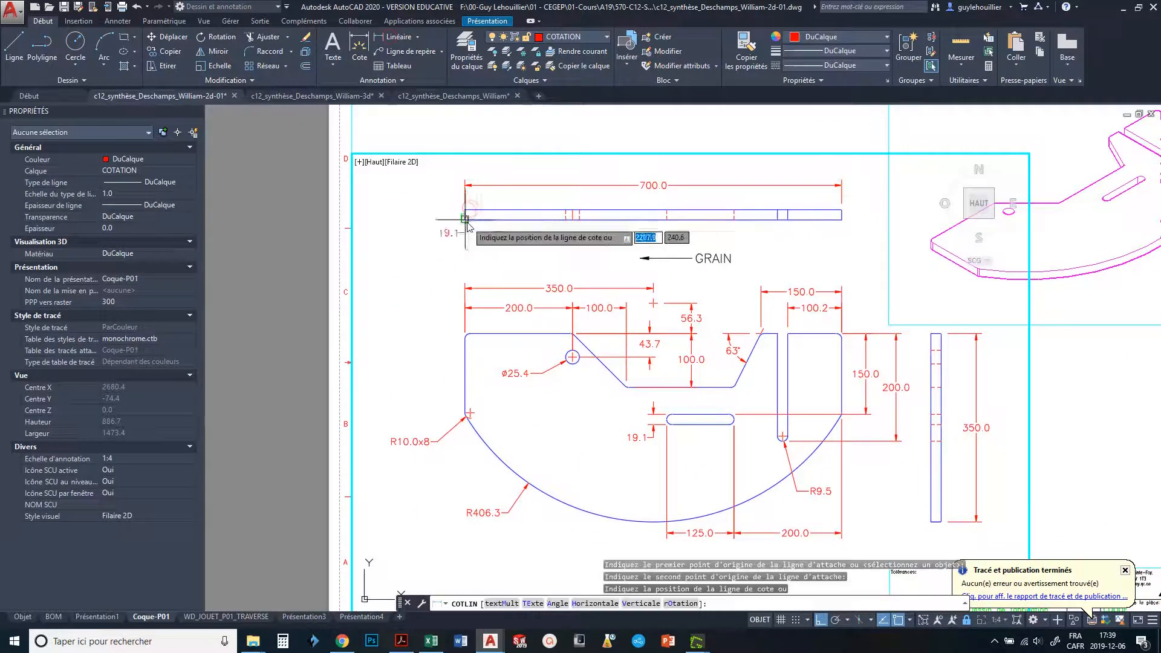
left_click(448, 241)
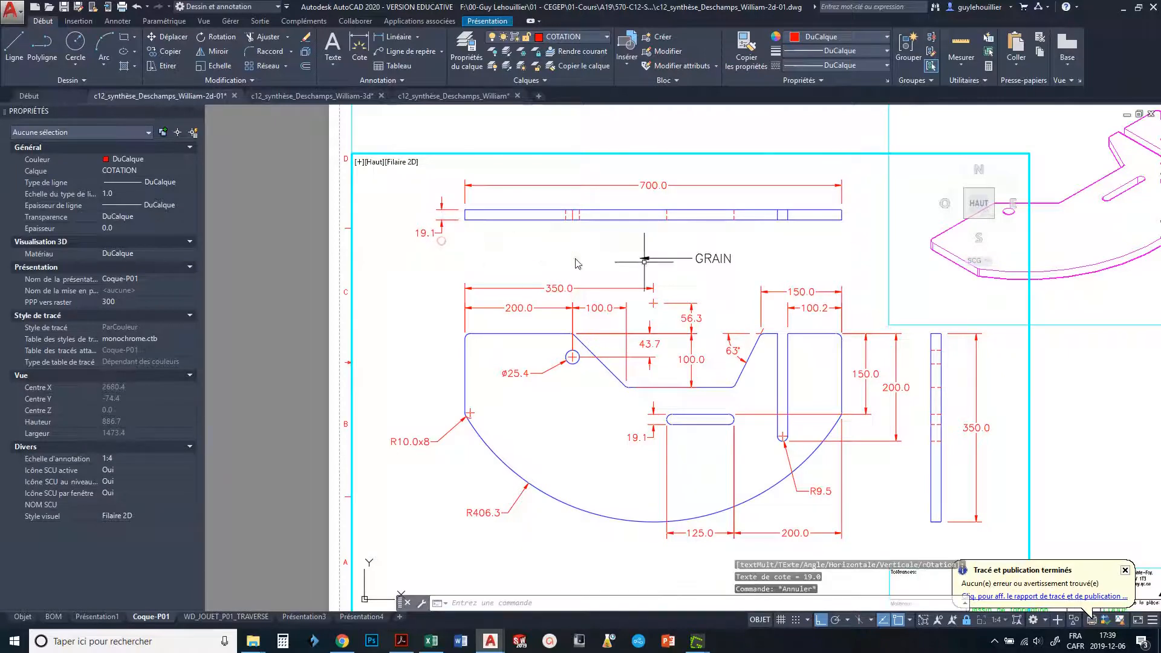
scroll(483, 209, "down", 3)
middle_click_drag(484, 208, 403, 259)
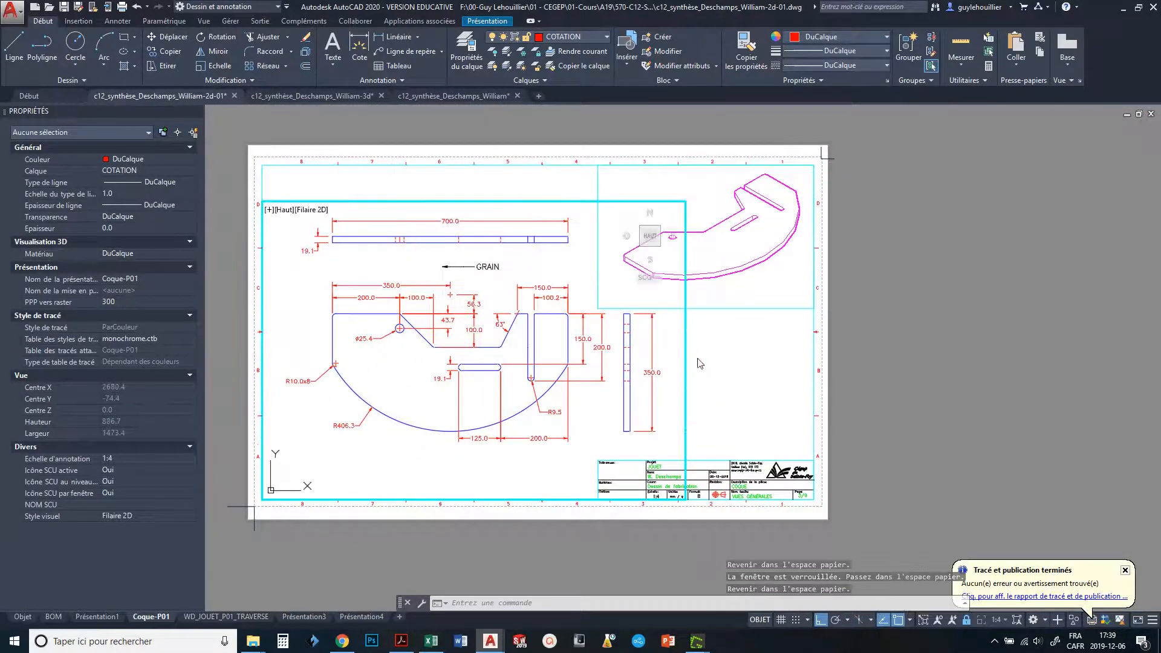
left_click(331, 64)
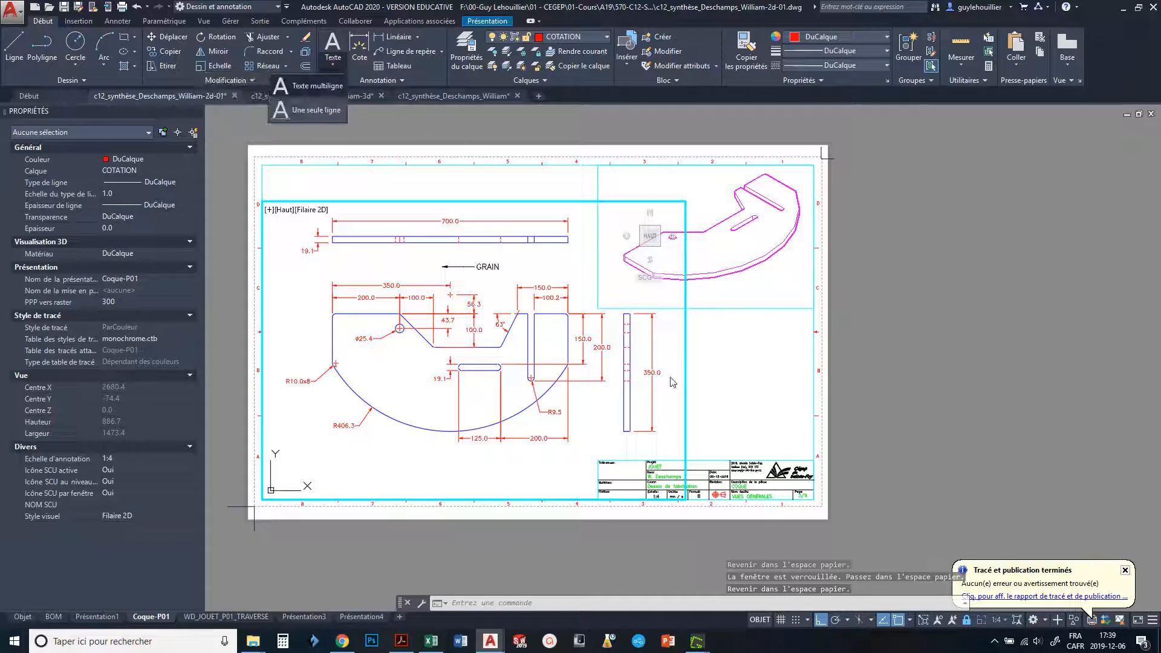
key("Escape")
key("Escape")
key("Escape")
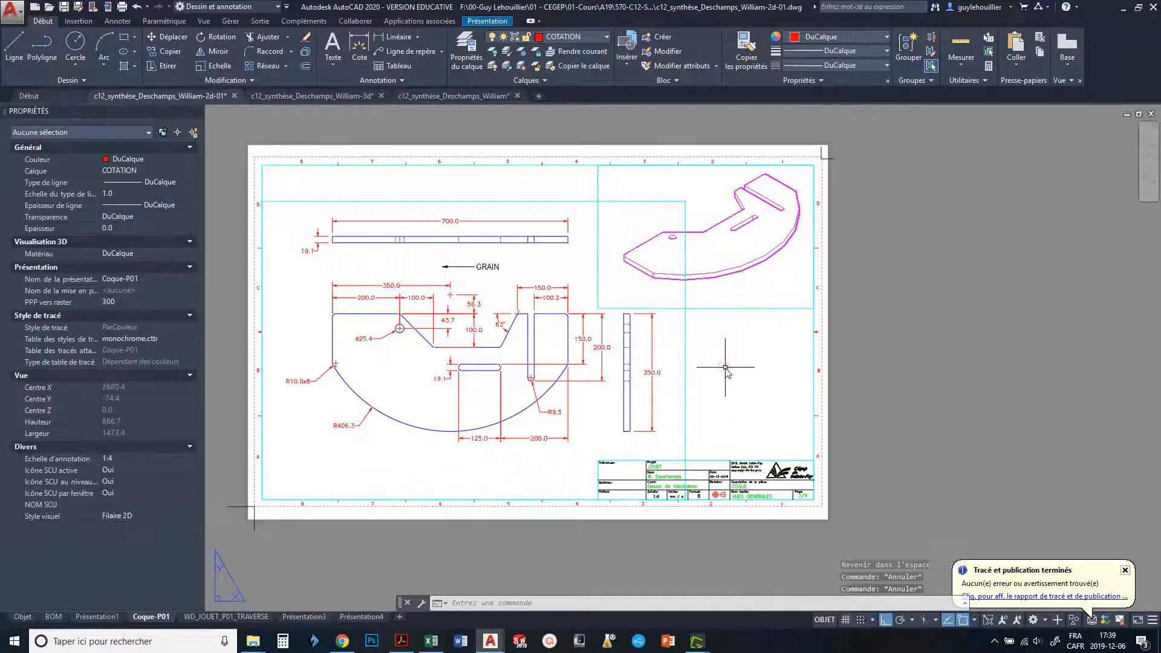
Return to paper space and add the single-line text ERABLE, with rotation 0, in the title block's Matériau cell.
double_click(725, 368)
scroll(724, 363, "up", 10)
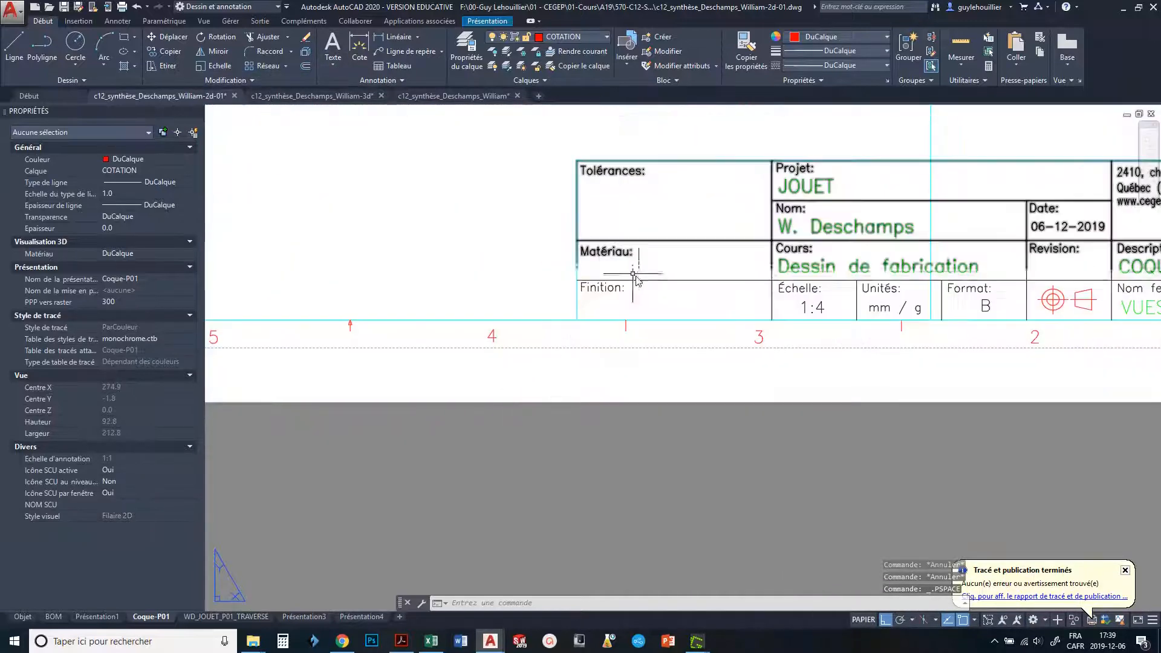
middle_click_drag(658, 272, 606, 280)
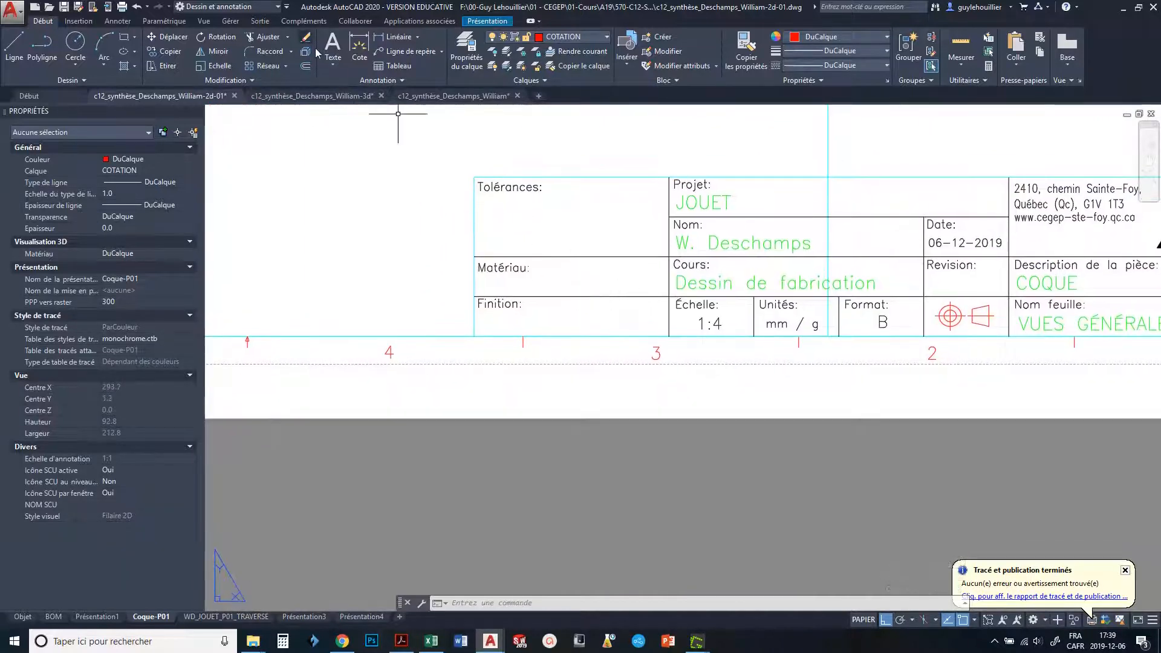
left_click(334, 62)
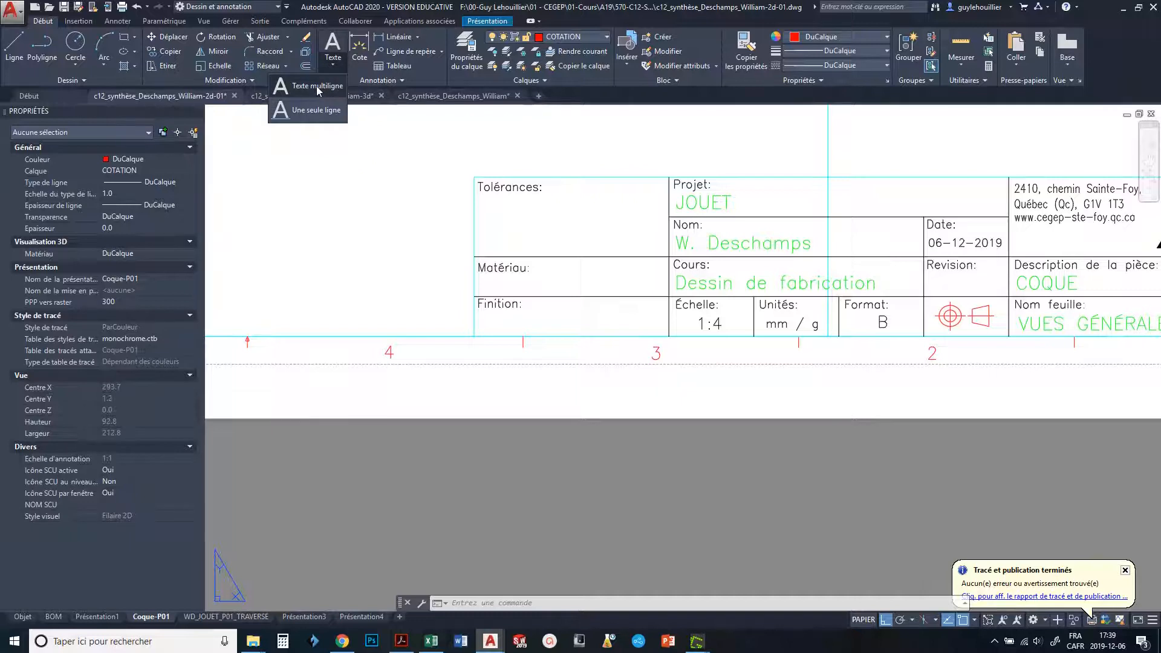
left_click(316, 110)
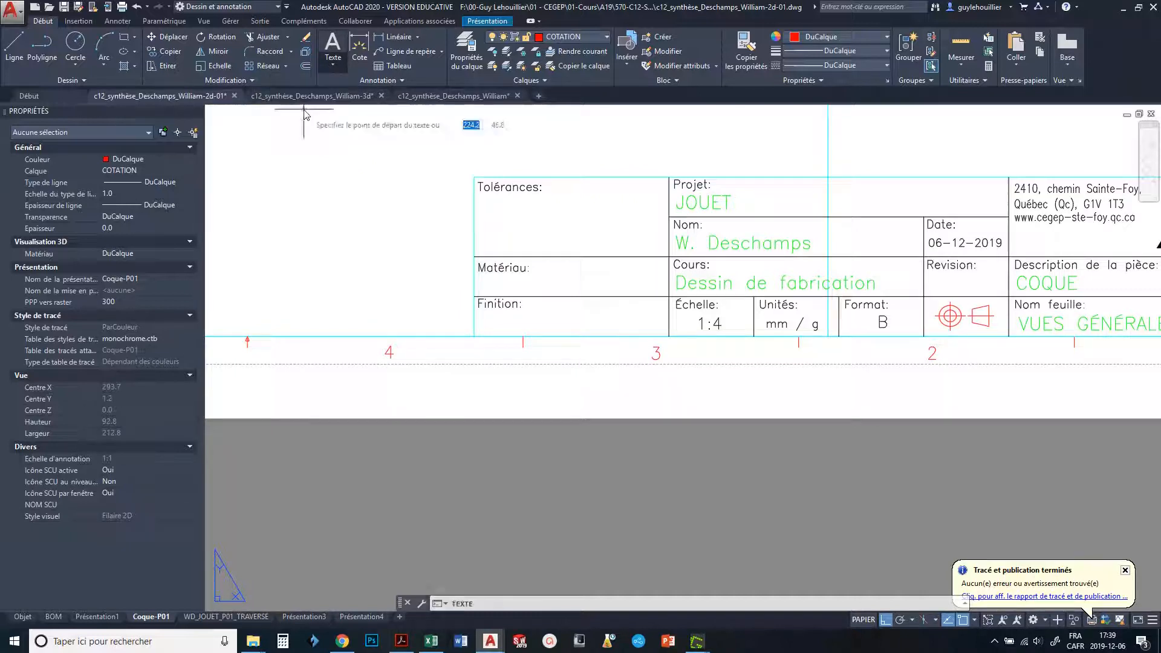
left_click(539, 288)
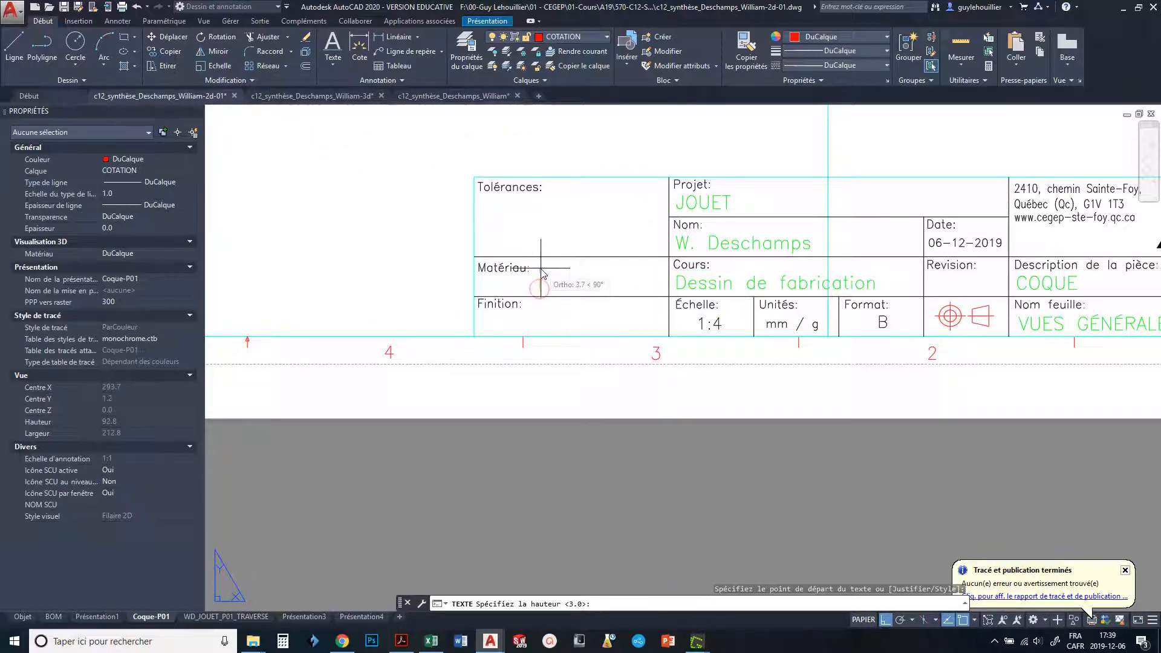
key("Return")
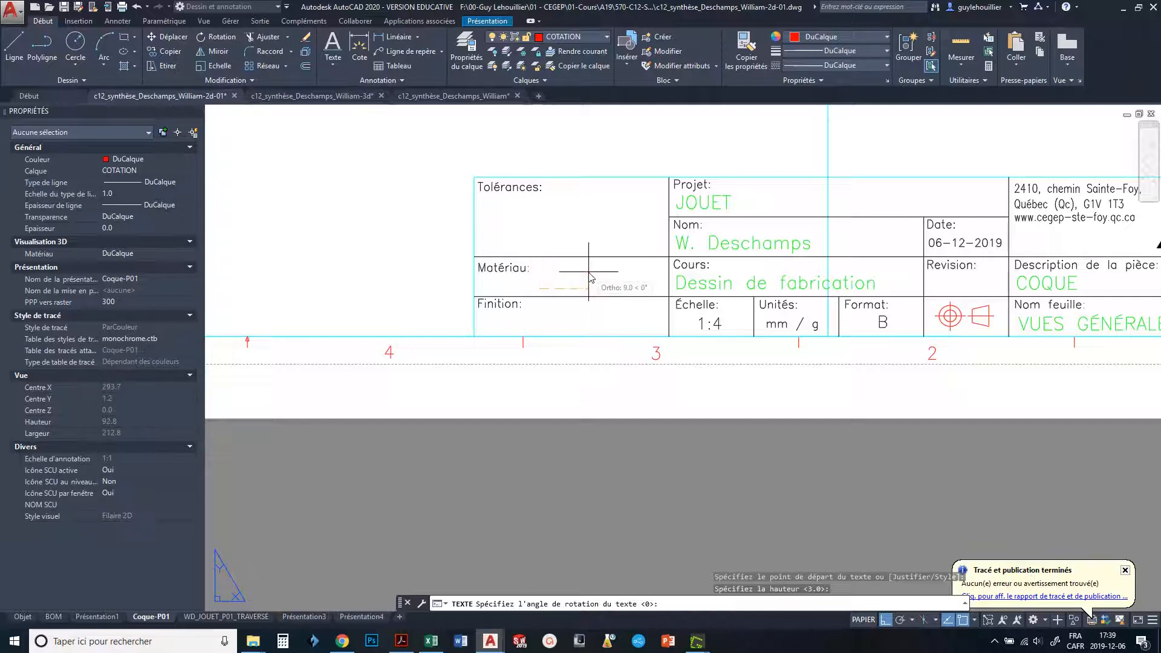
key("Return")
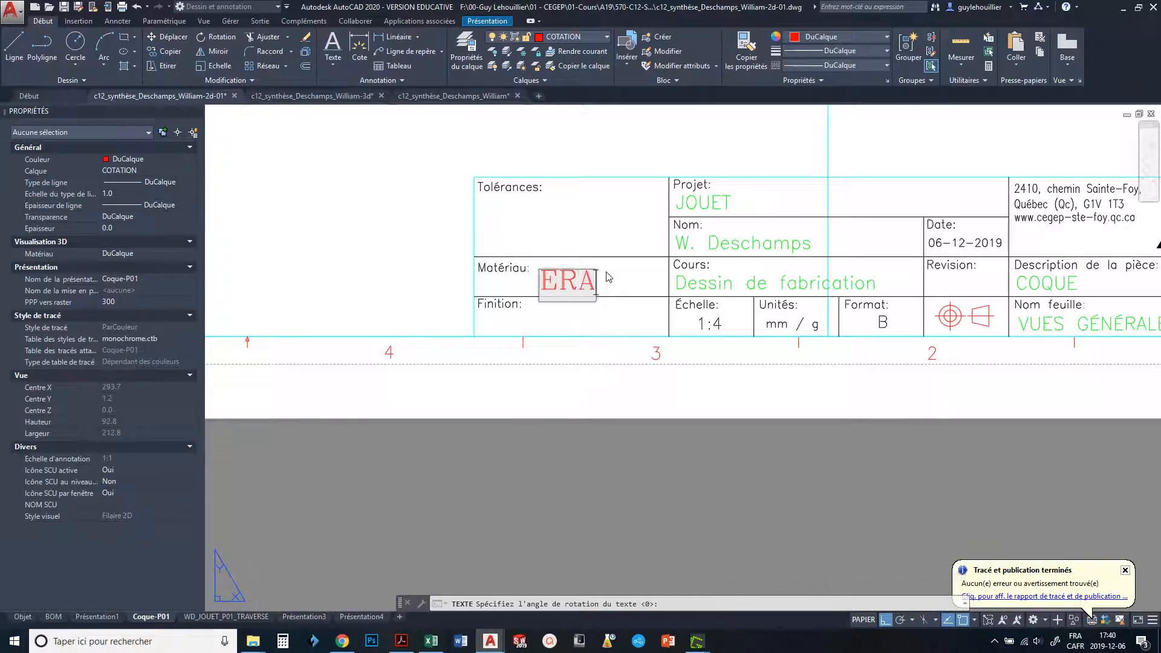
type("ERABLE")
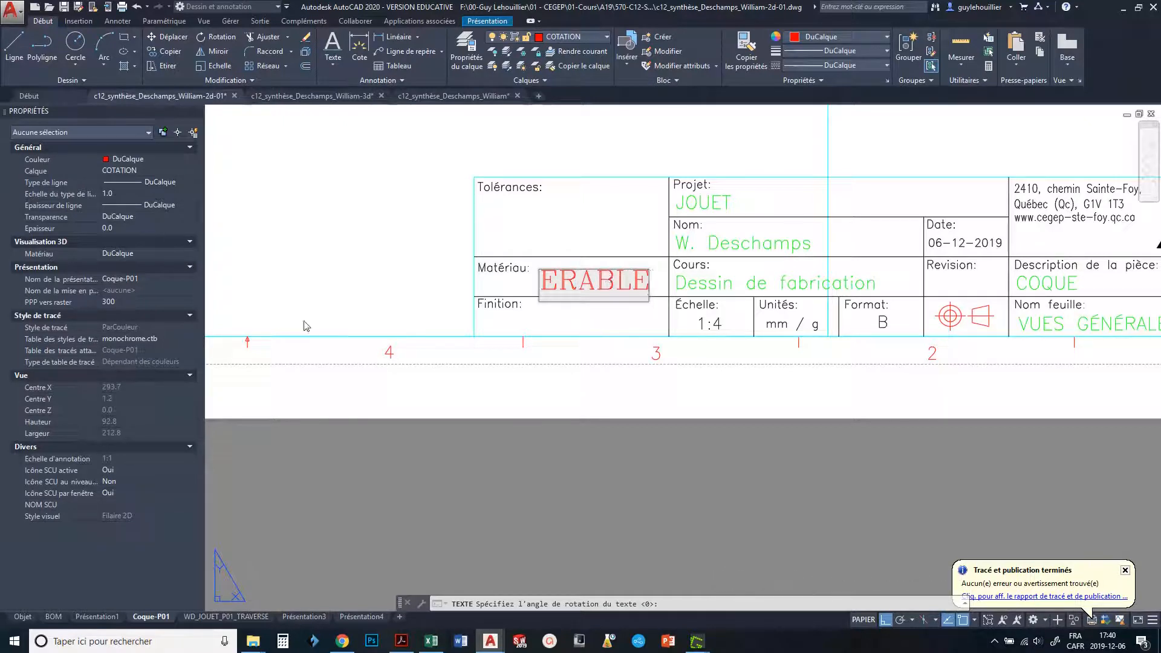
left_click(361, 308)
key("Return")
Change the ERABLE text to the Standard style and set its height to 3.
left_click(563, 281)
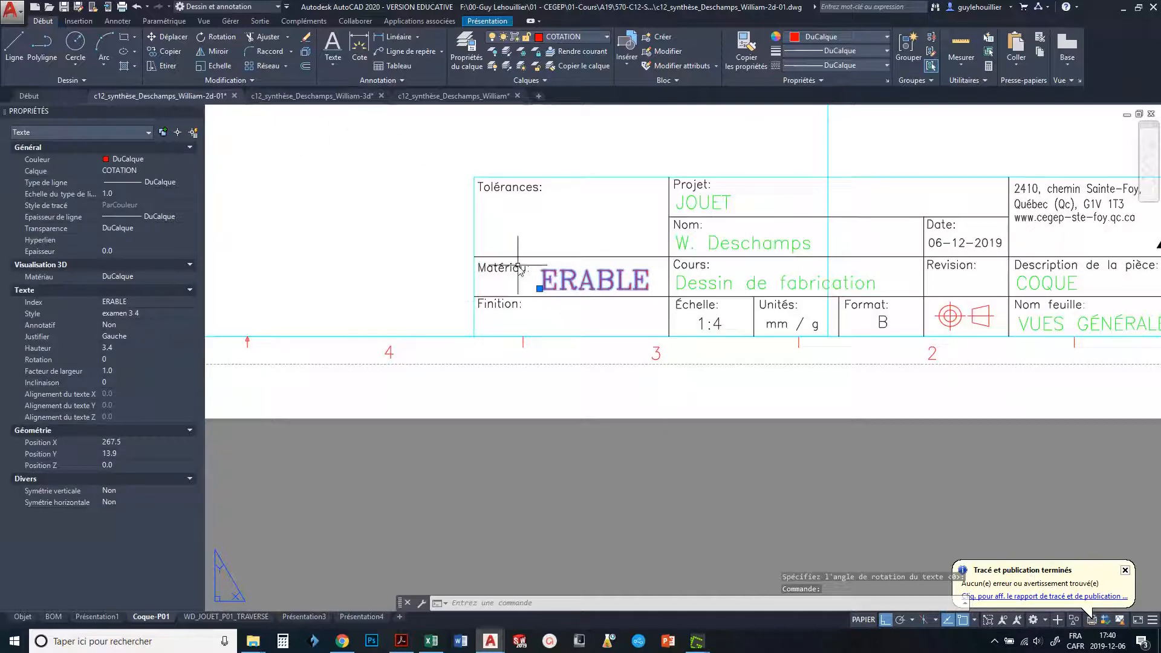
left_click(192, 313)
left_click(143, 402)
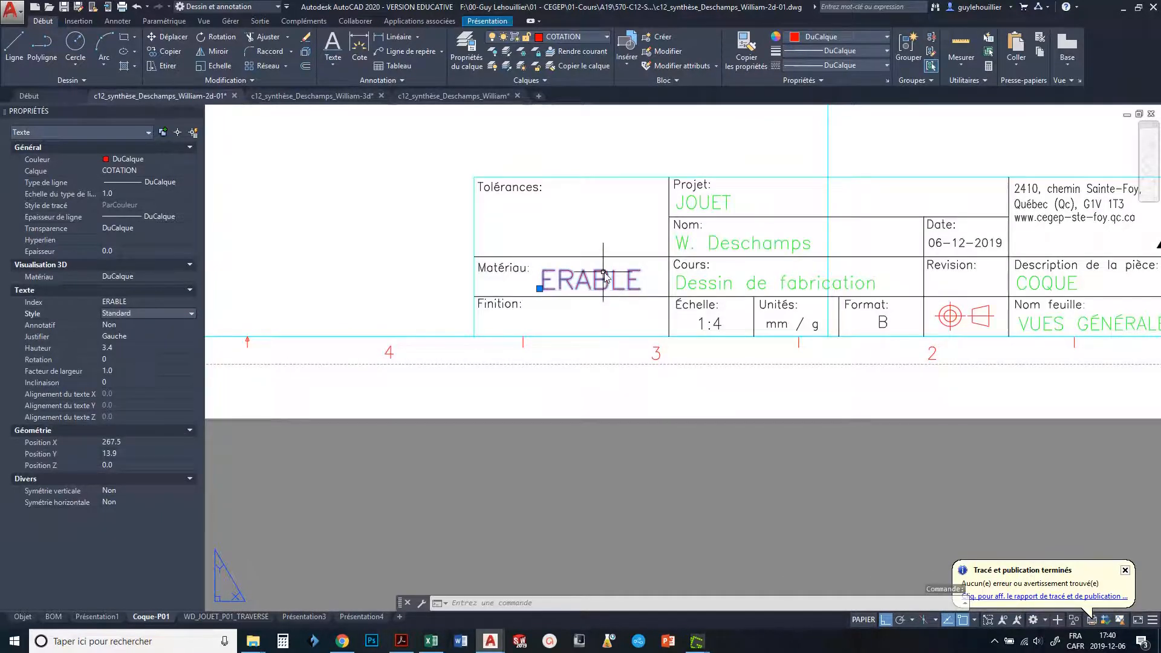
key("Escape")
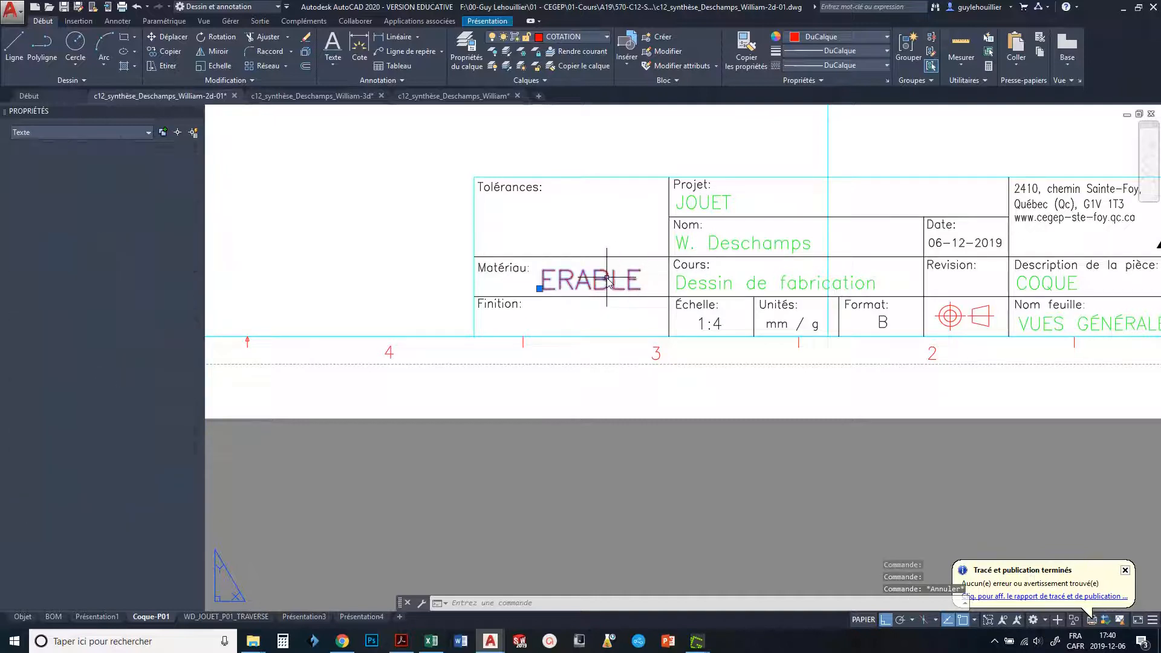
left_click(607, 278)
left_click(38, 349)
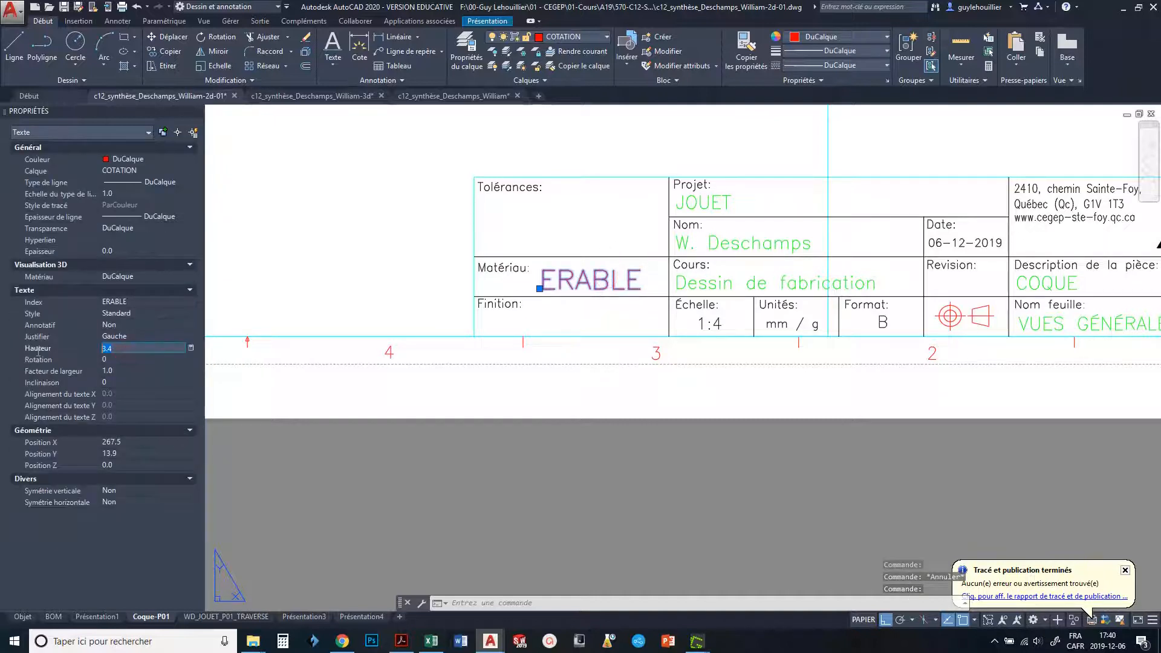
type("3")
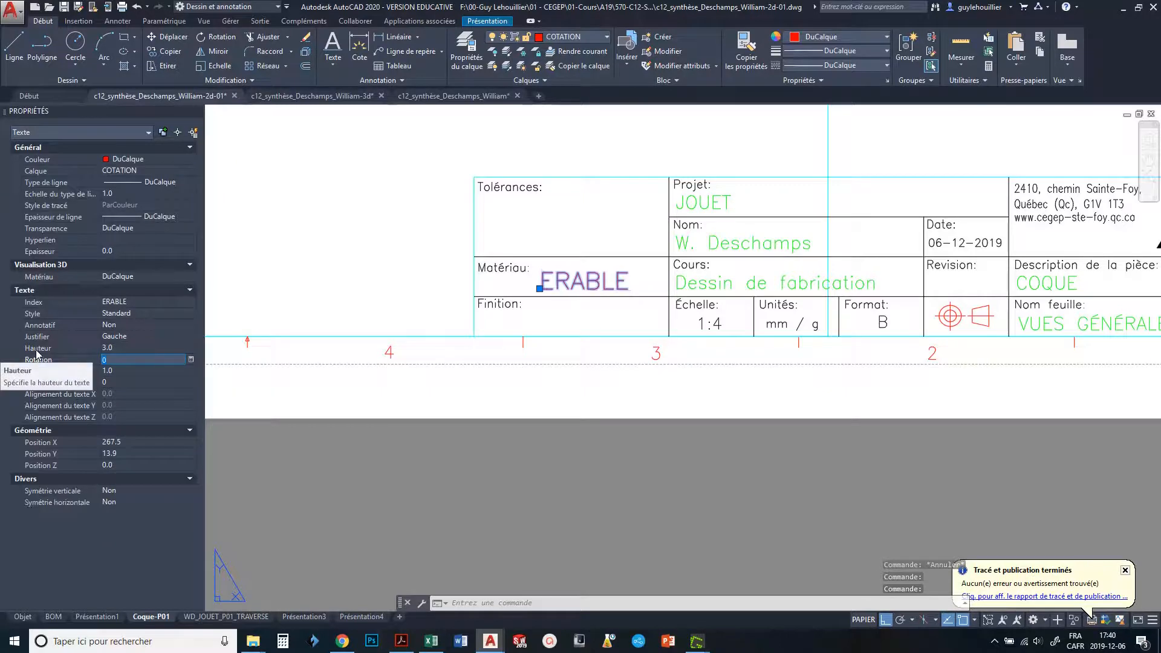
key("Tab")
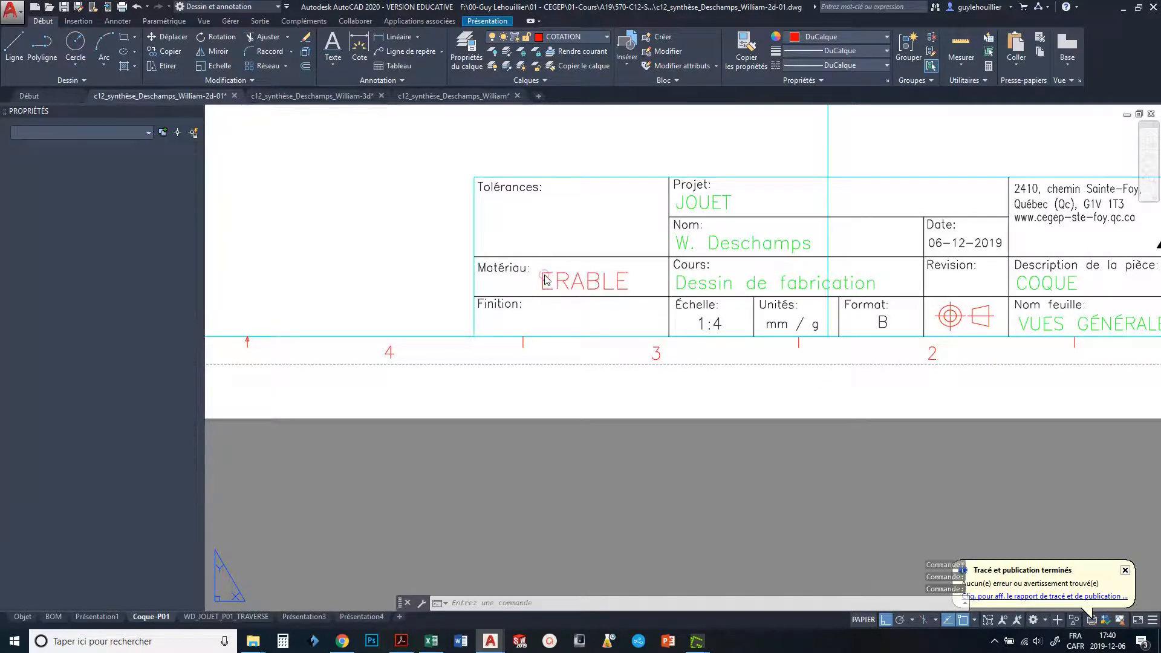
Correct the material text's spelling to ÉRABLE with an accented first letter.
double_click(547, 280)
left_click(553, 283)
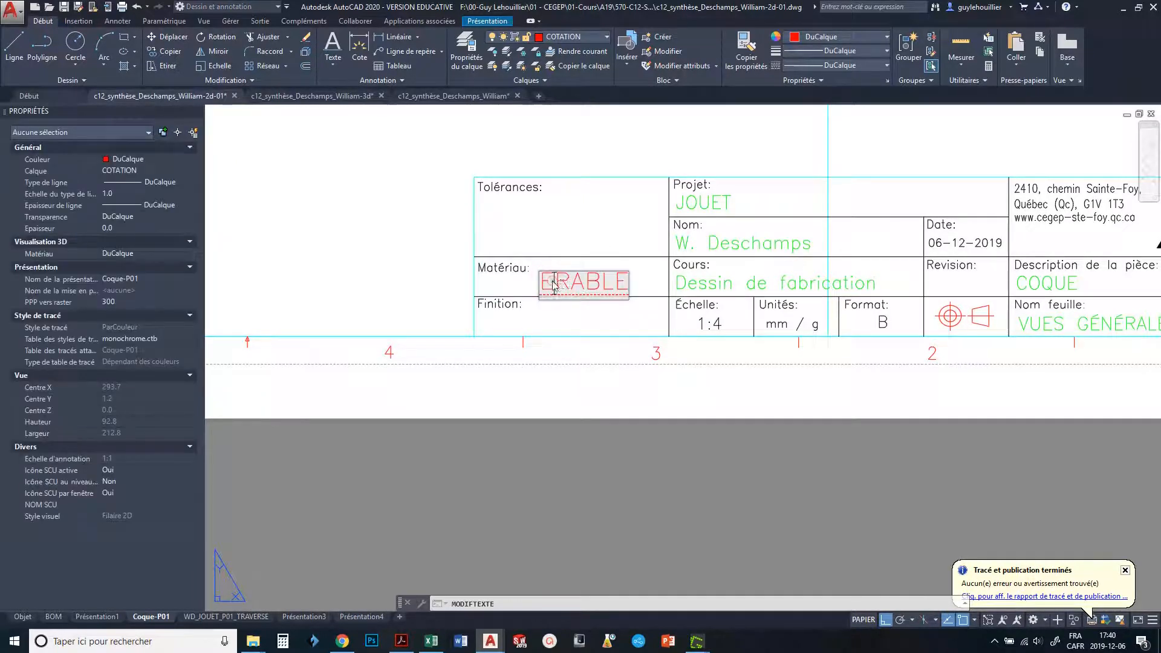
type("É")
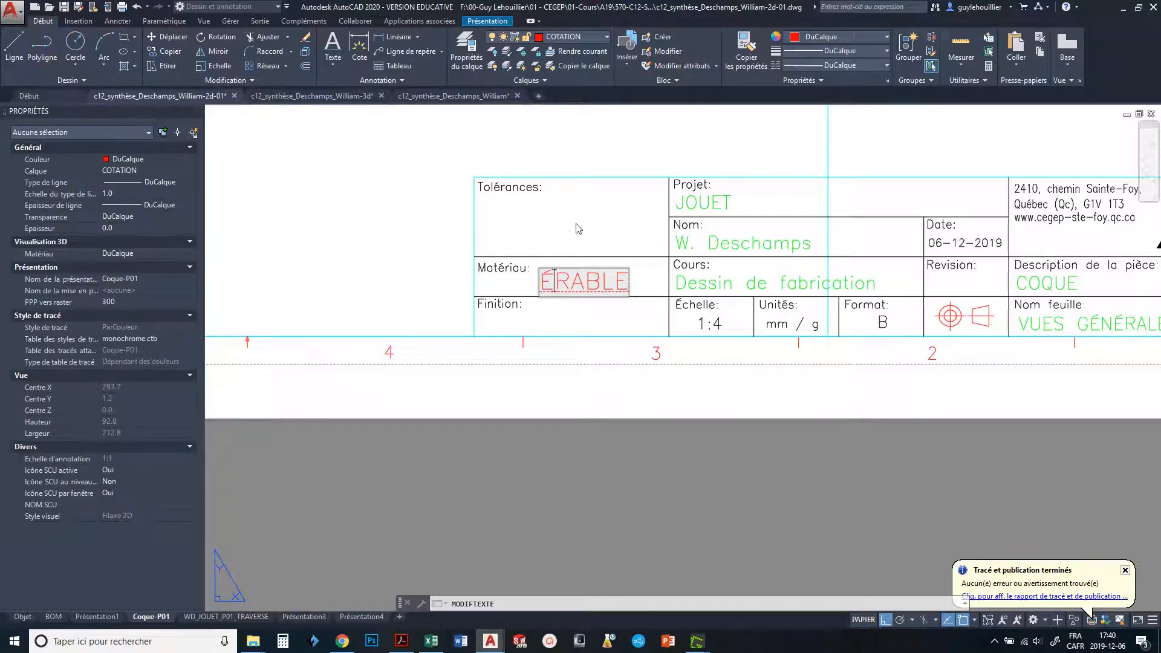
left_click(620, 351)
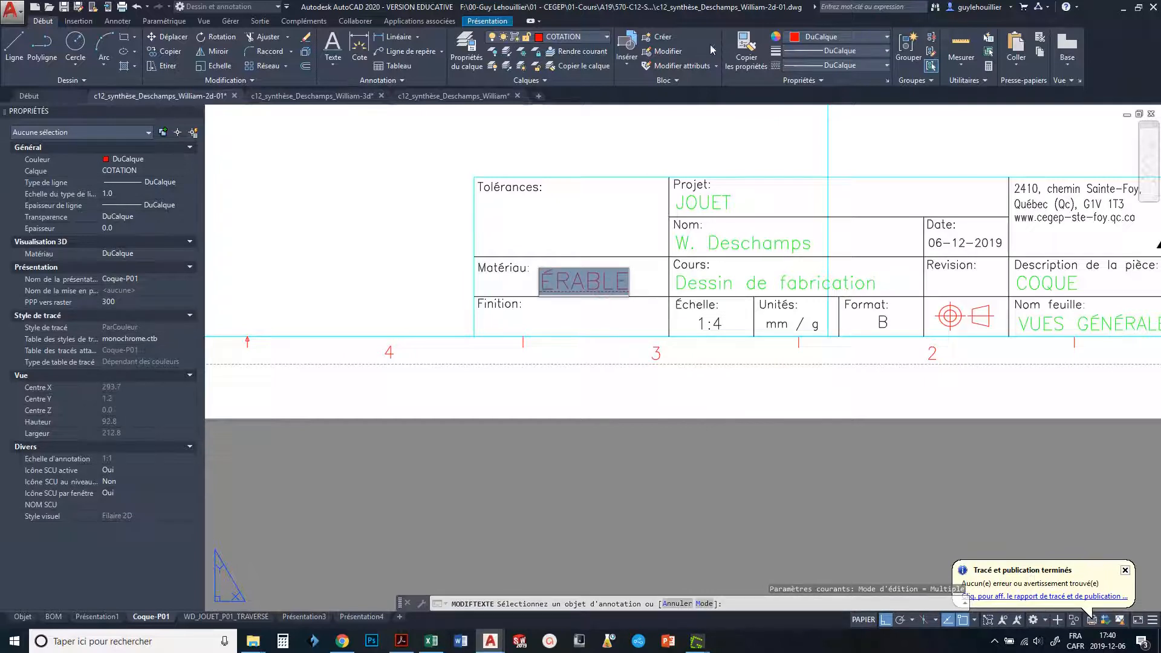
left_click(886, 37)
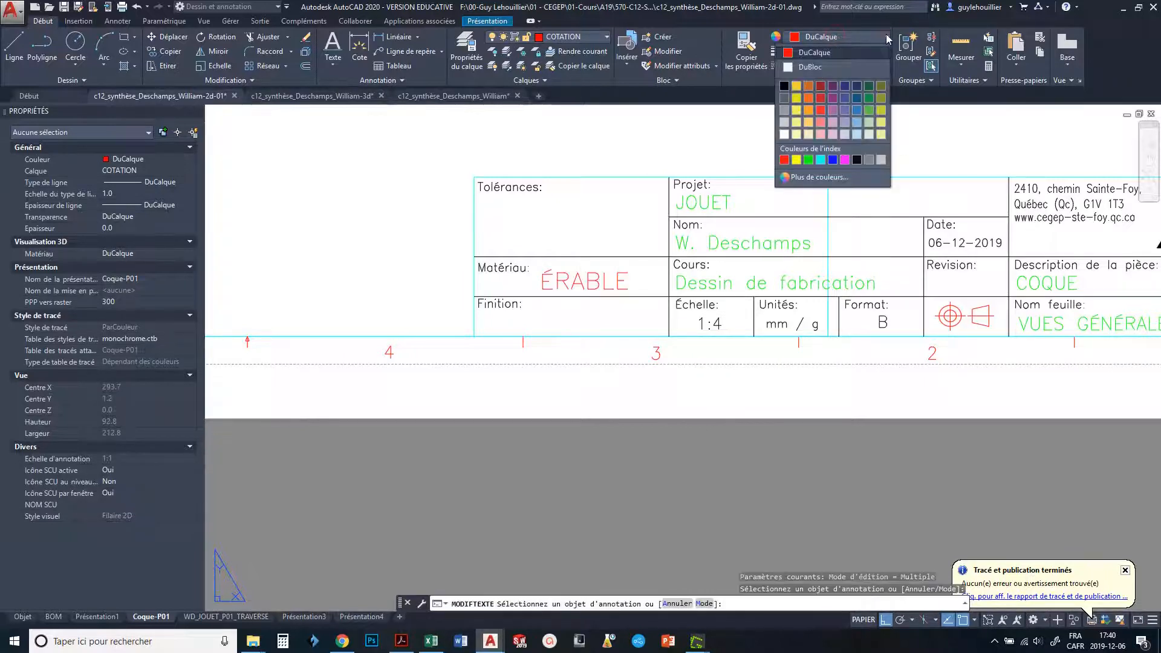
left_click(807, 161)
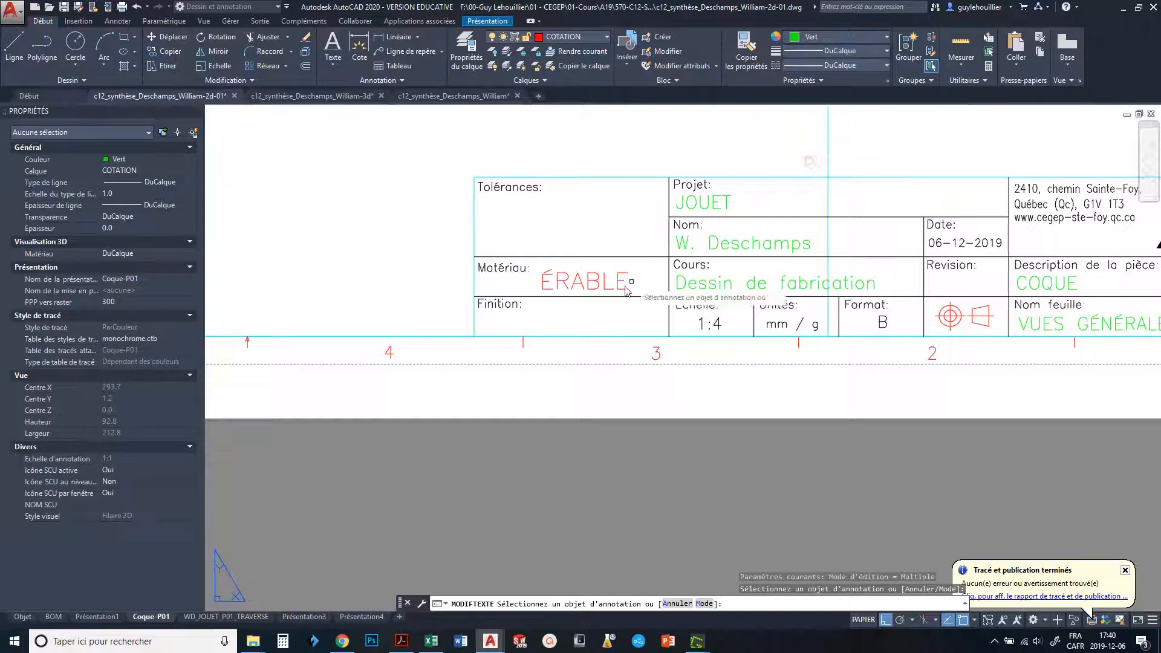
key("Escape")
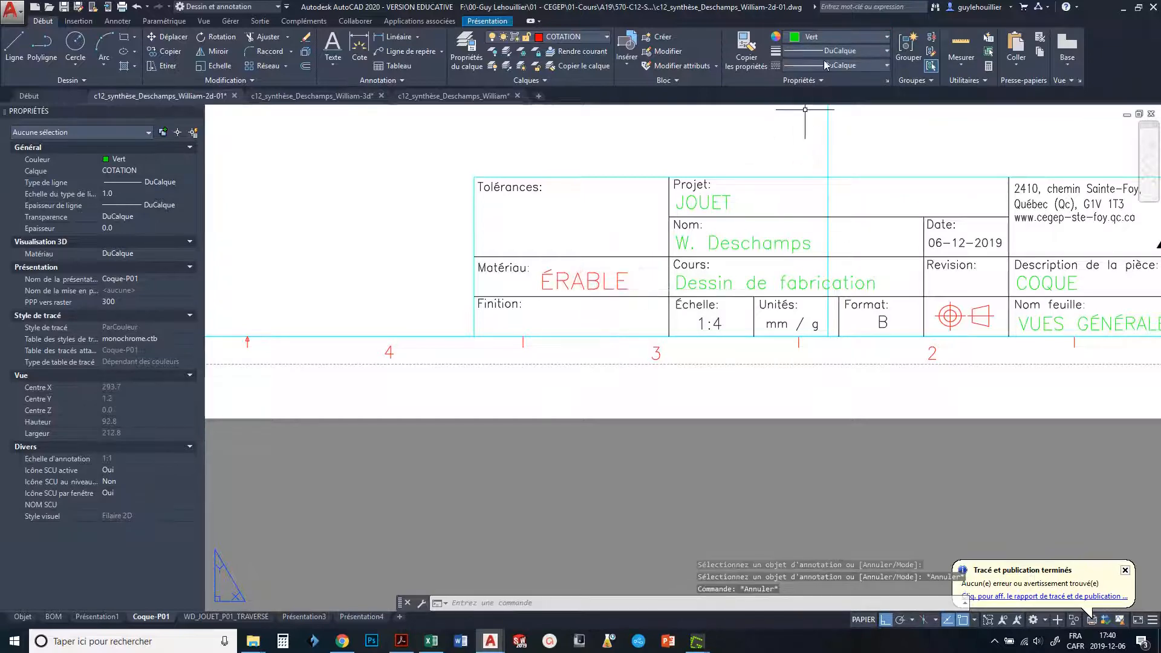
left_click(828, 38)
left_click(814, 53)
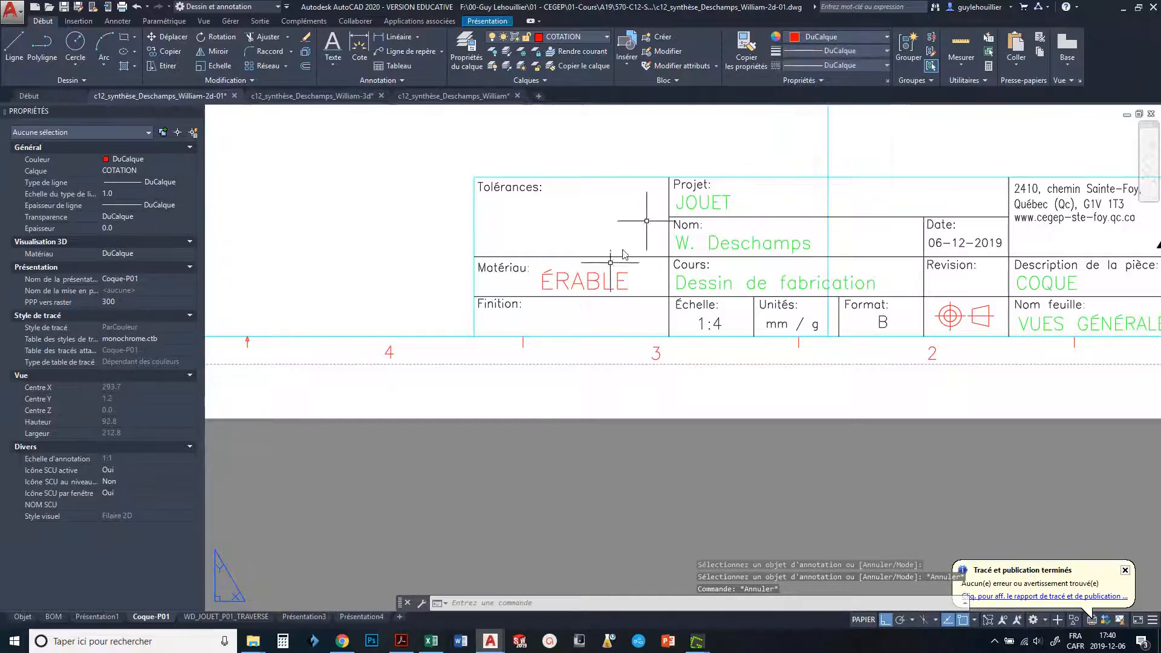
Override the colour of the ÉRABLE text with green (Vert).
left_click(598, 280)
left_click(830, 40)
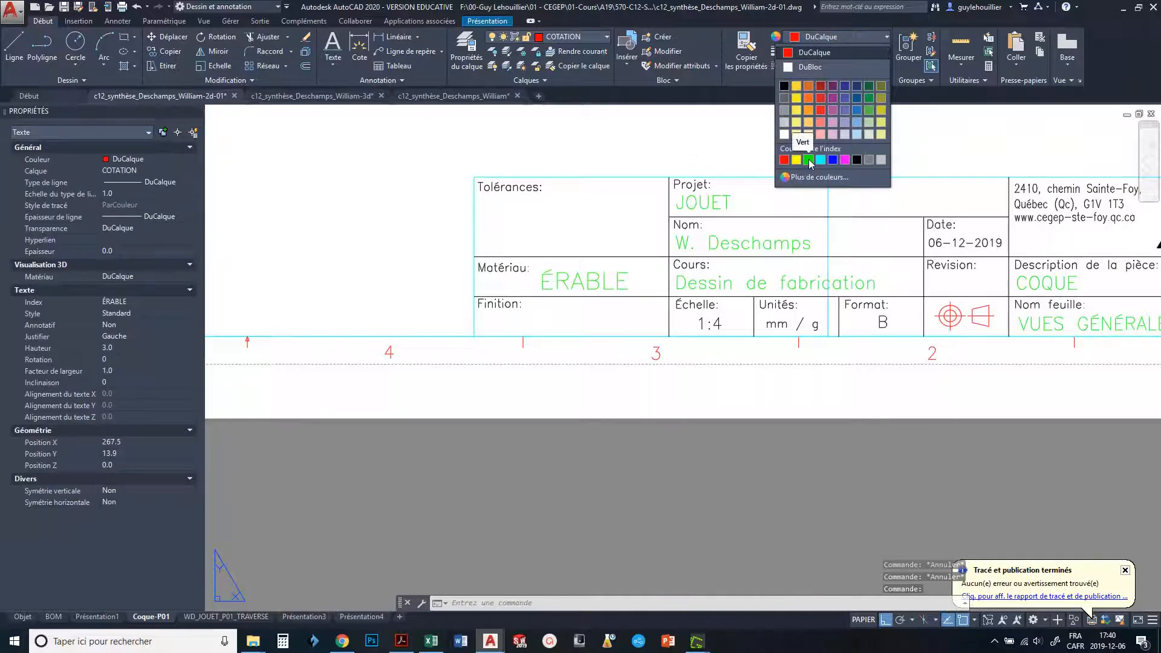
left_click(808, 160)
key("Escape")
scroll(647, 222, "down", 3)
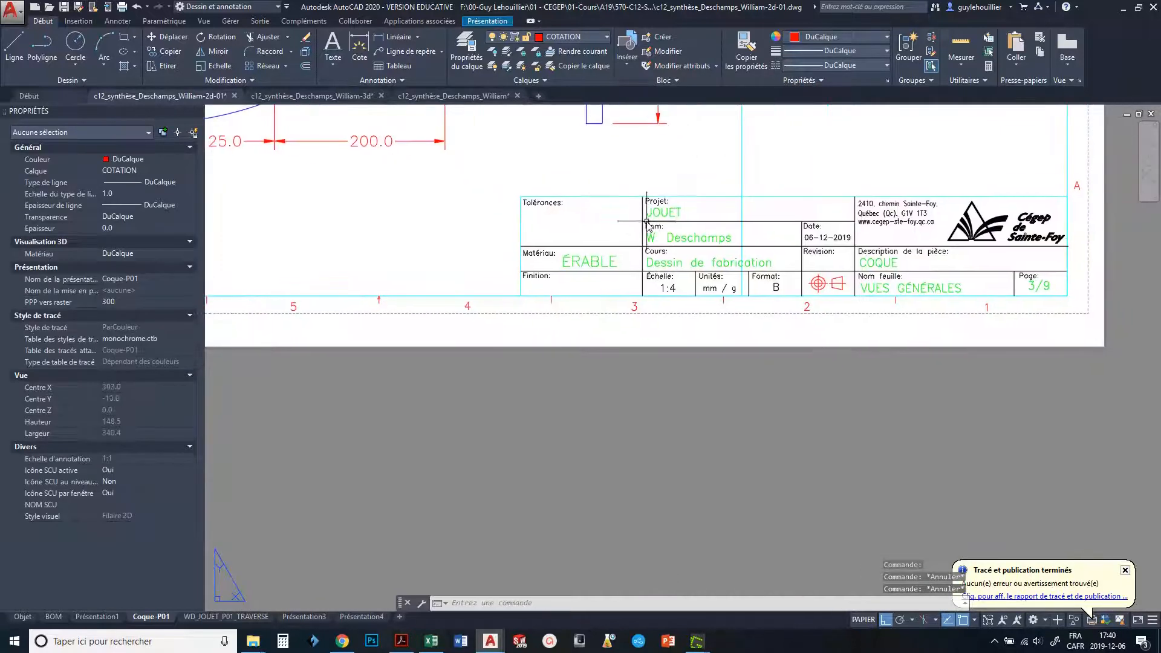
scroll(665, 278, "down", 2)
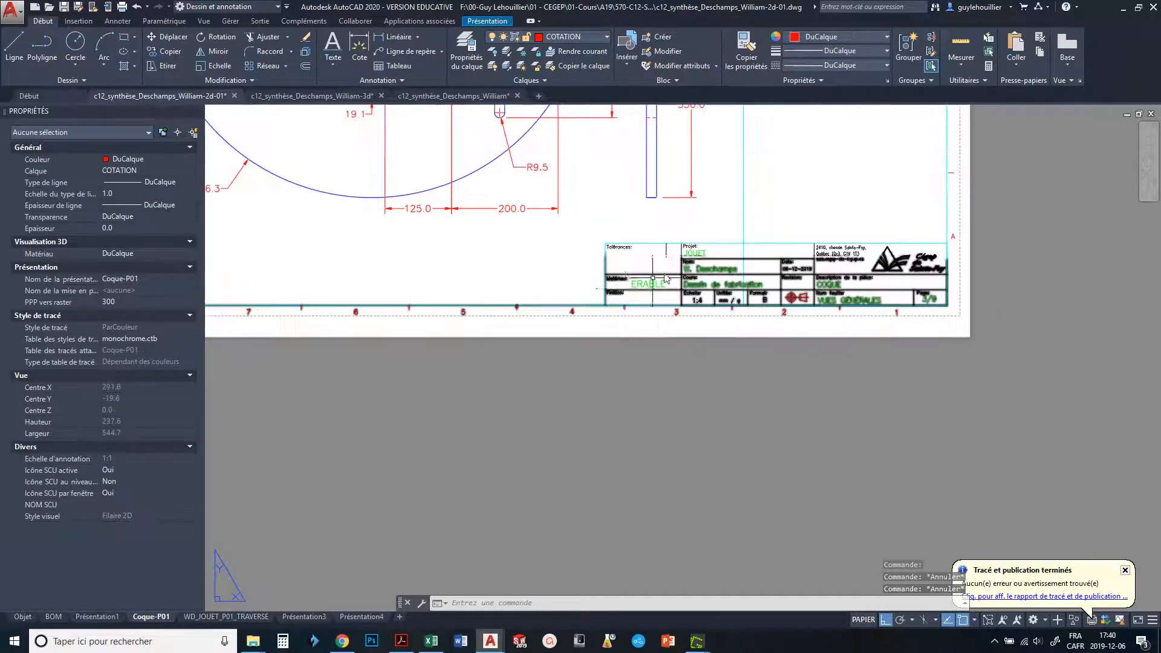
Examine the title block's material and finish cells and the overall layout of the Coque-P01 sheet.
middle_click_drag(633, 298, 636, 326)
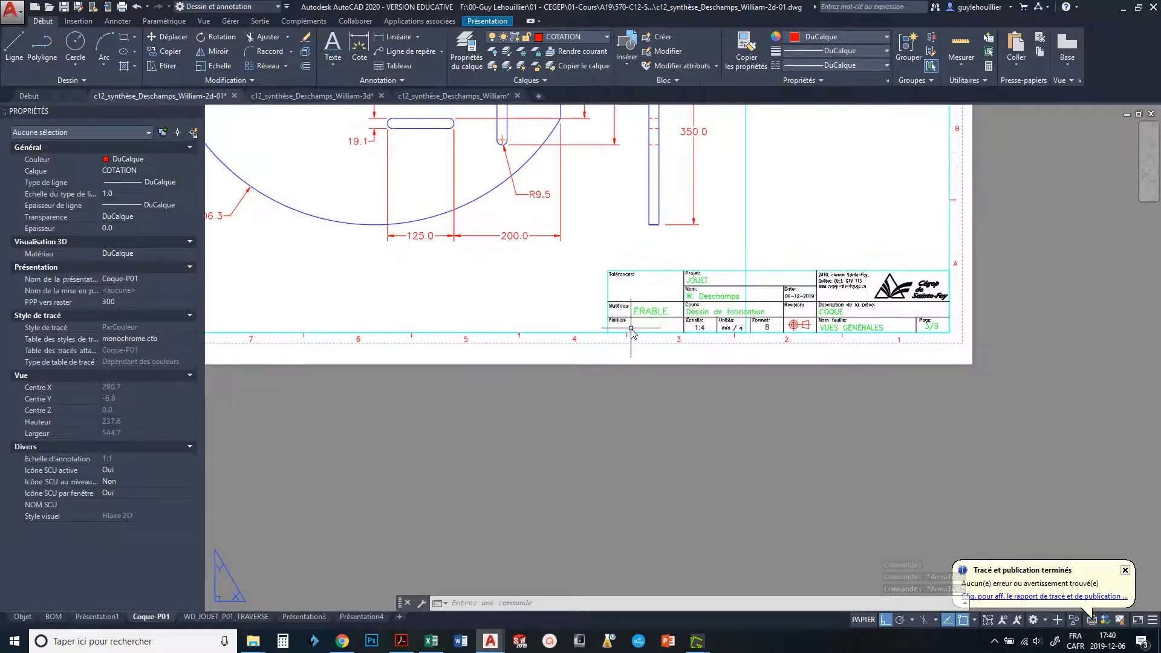
scroll(631, 328, "up", 4)
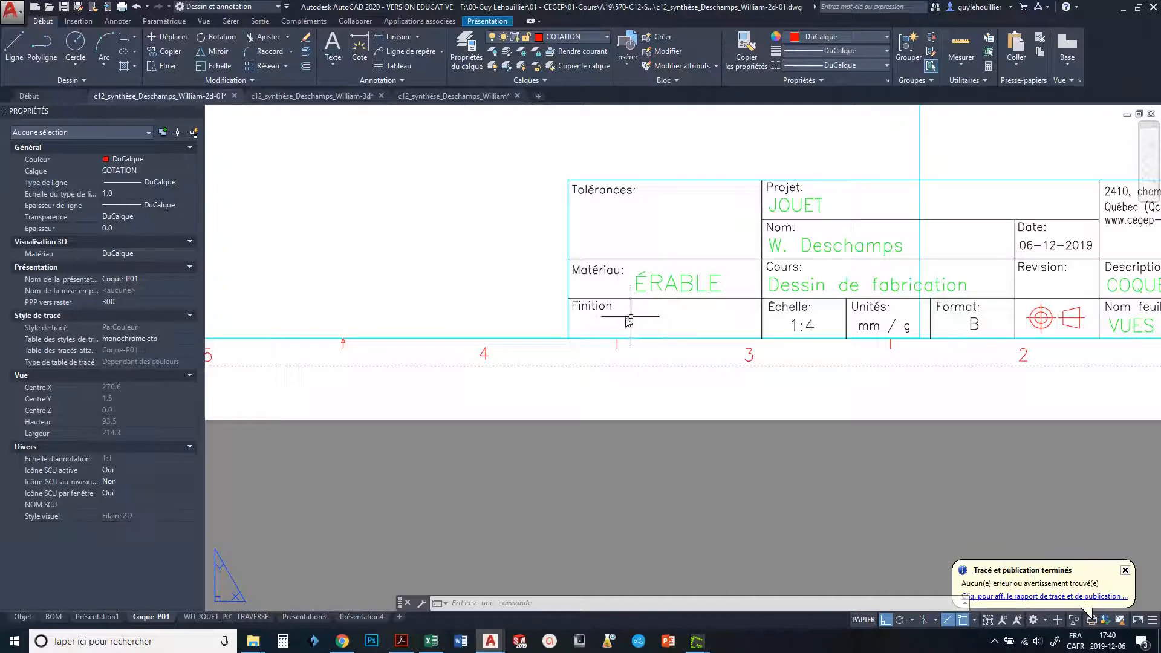
scroll(675, 316, "down", 2)
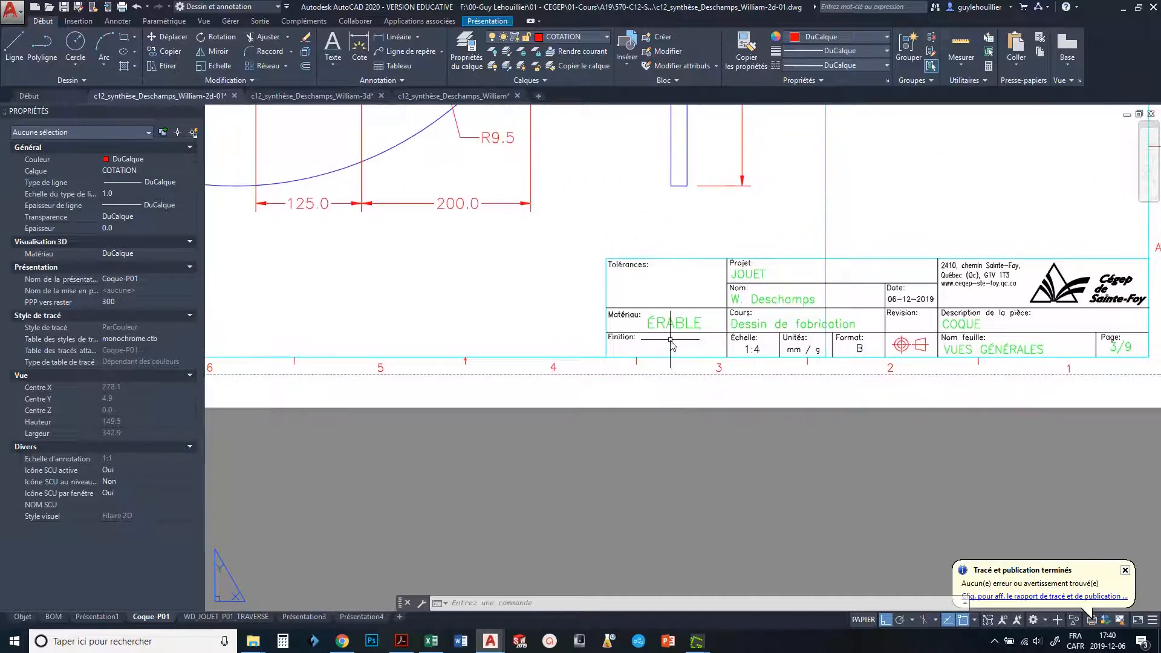
scroll(870, 233, "down", 2)
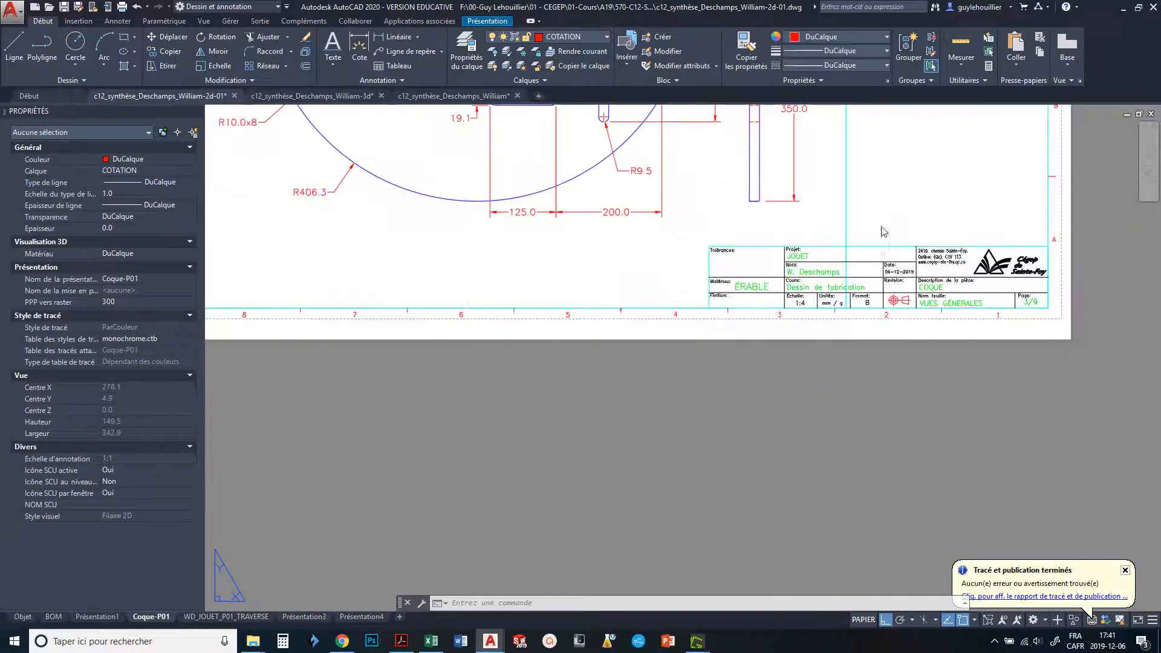
middle_click_drag(864, 235, 875, 328)
scroll(813, 267, "down", 2)
middle_click_drag(787, 244, 758, 372)
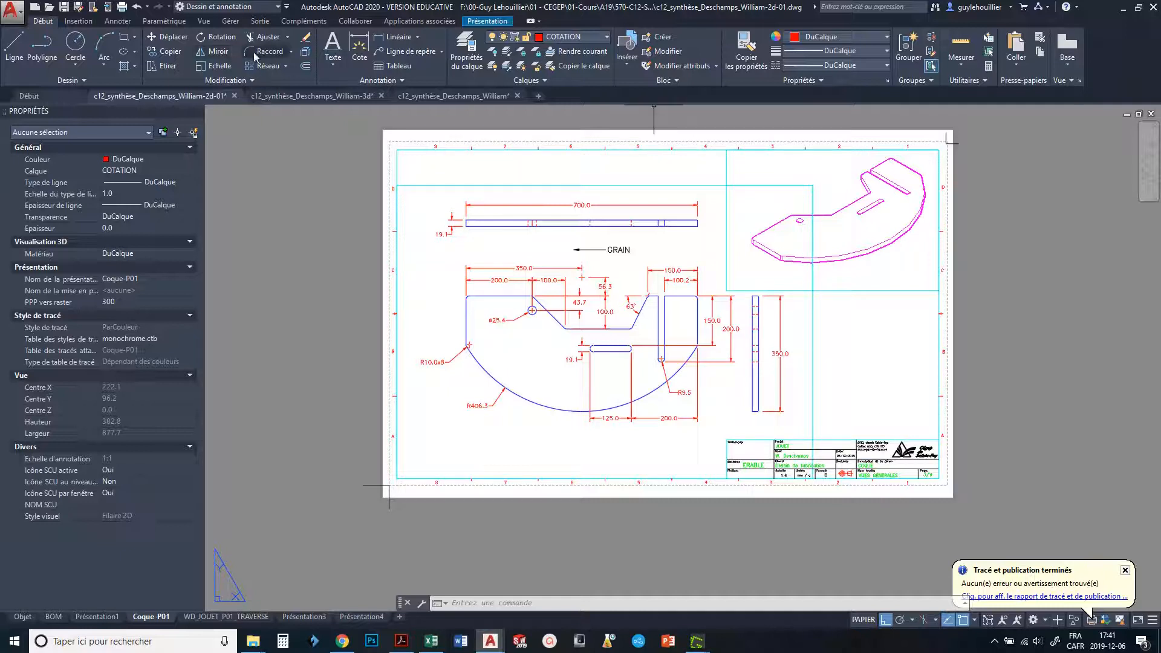
Preview the plot of the single Coque-P01 sheet and leave the plot setup without plotting.
left_click(137, 6)
left_click(137, 6)
left_click(137, 6)
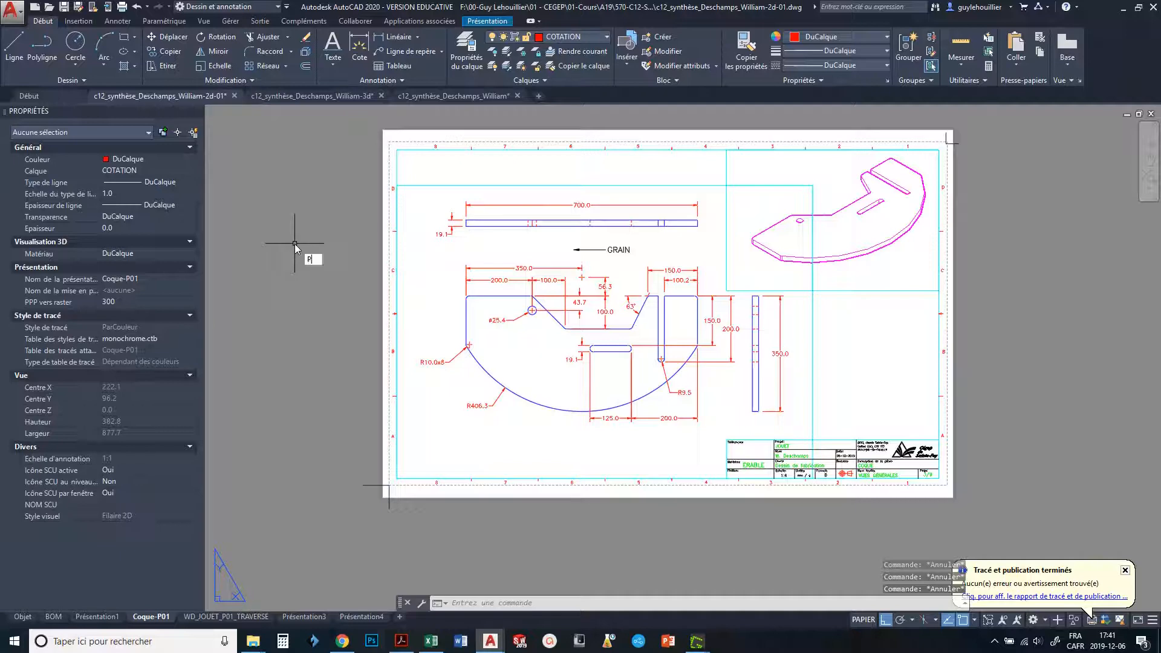
type("LOT")
key("Return")
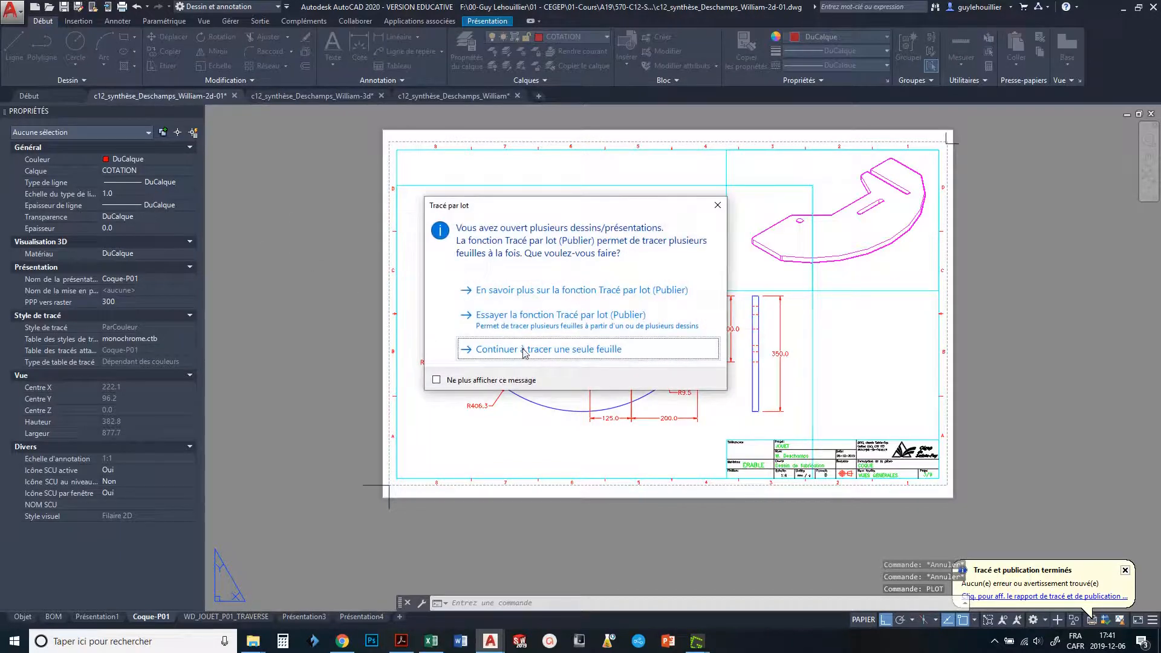
left_click(524, 350)
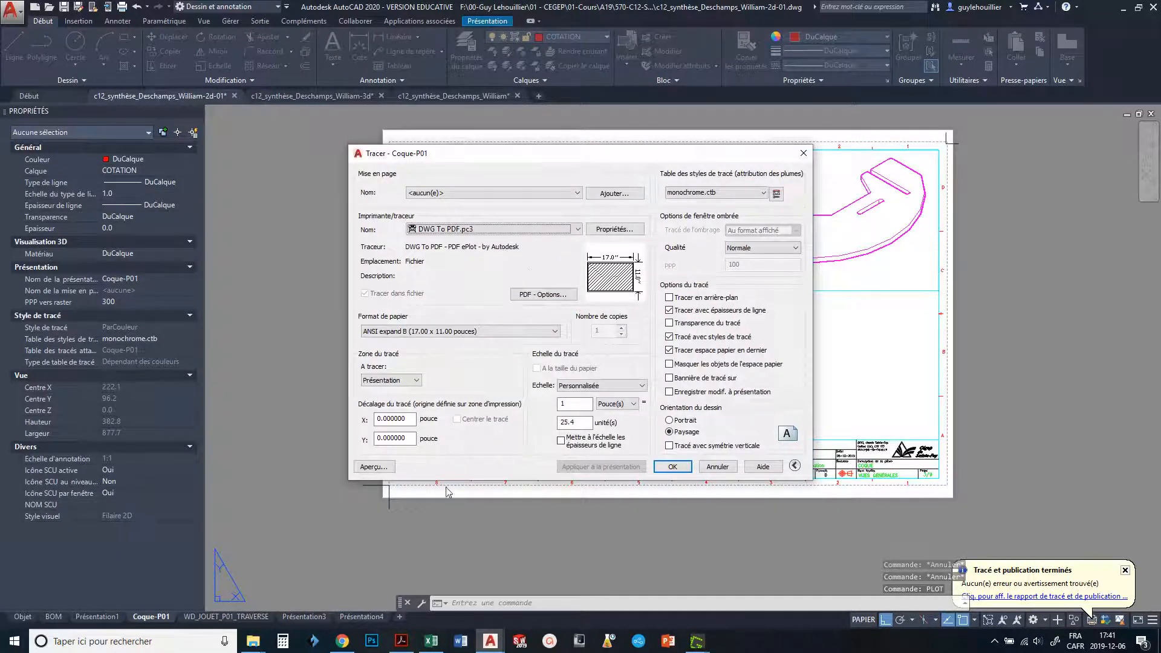
left_click(369, 467)
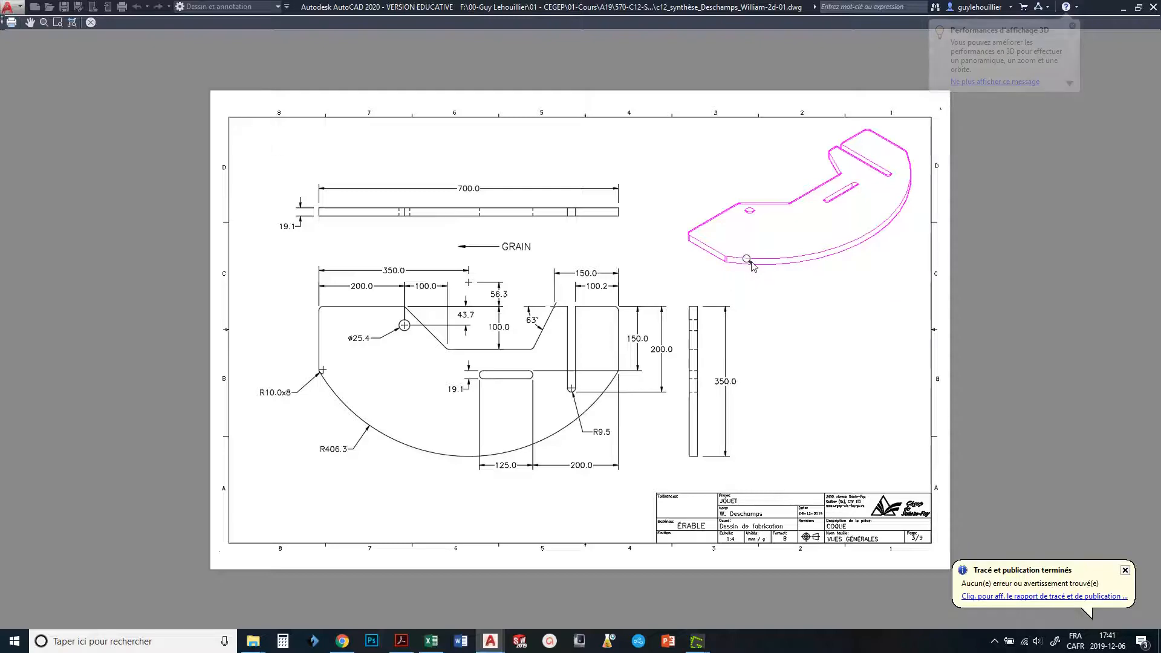
key("Escape")
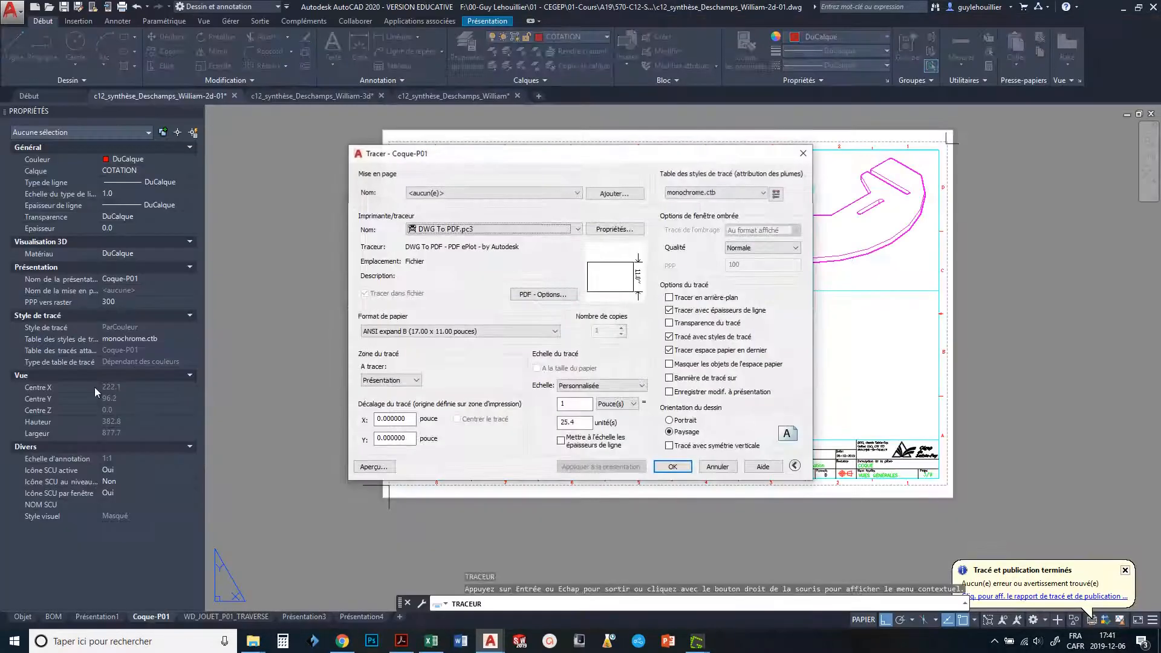
left_click(711, 468)
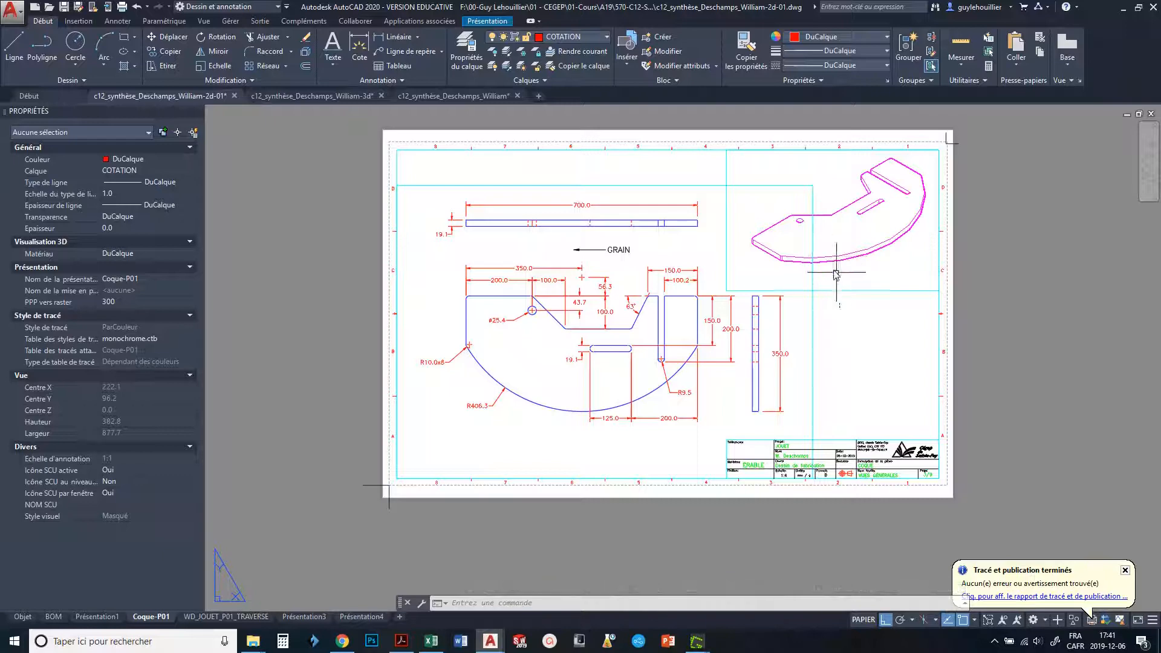
left_click(858, 305)
key("Escape")
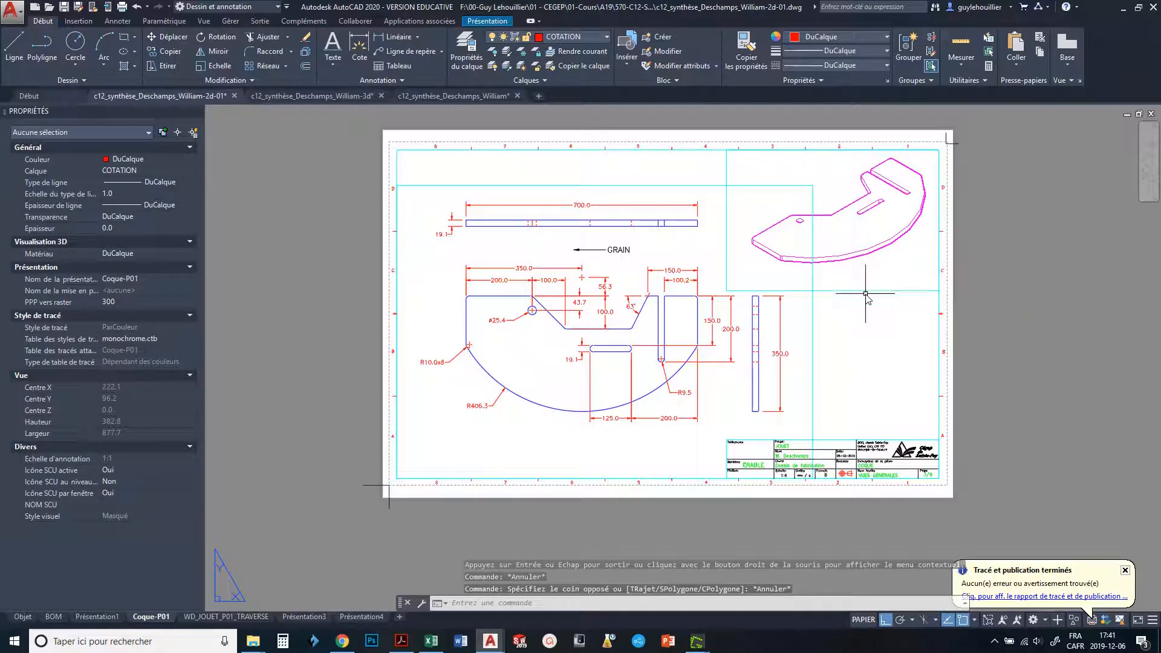
left_click(866, 291)
double_click(866, 292)
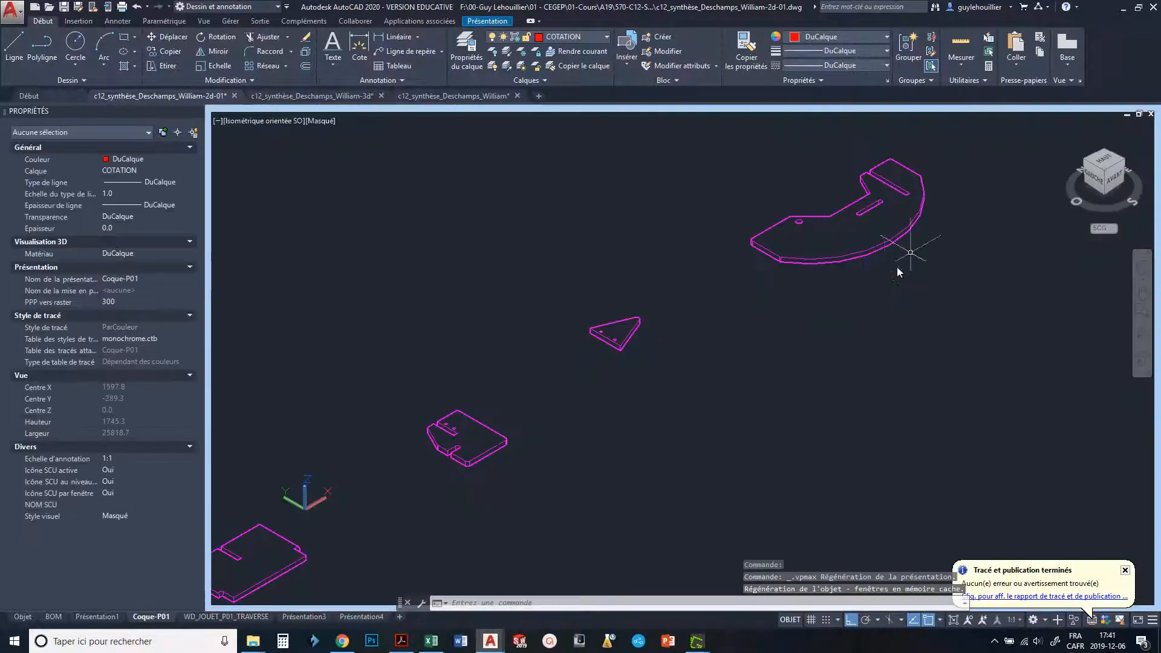
key("Escape")
key("Escape")
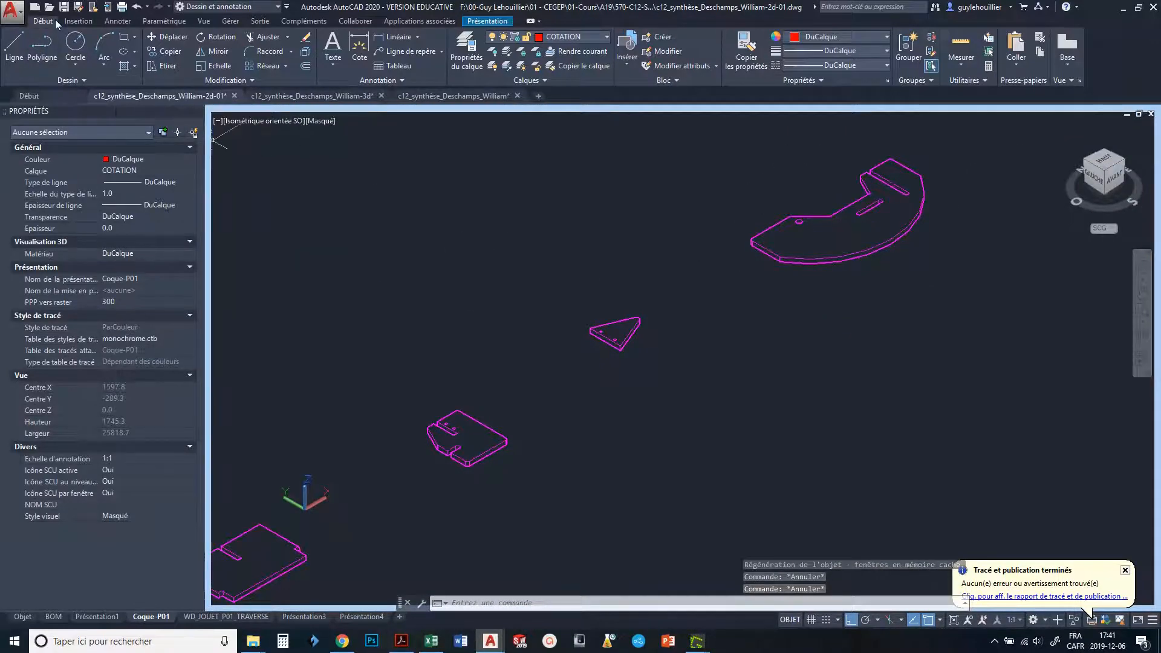
left_click(137, 6)
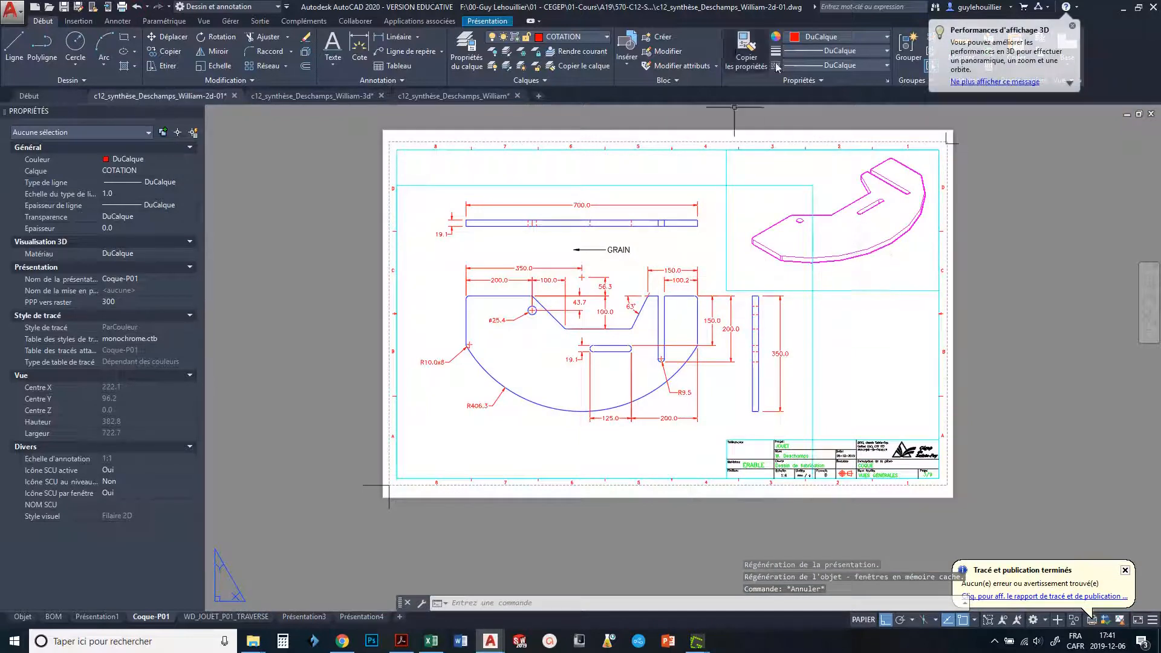
Change the colour of the 3D layer to white (blanc).
left_click(607, 35)
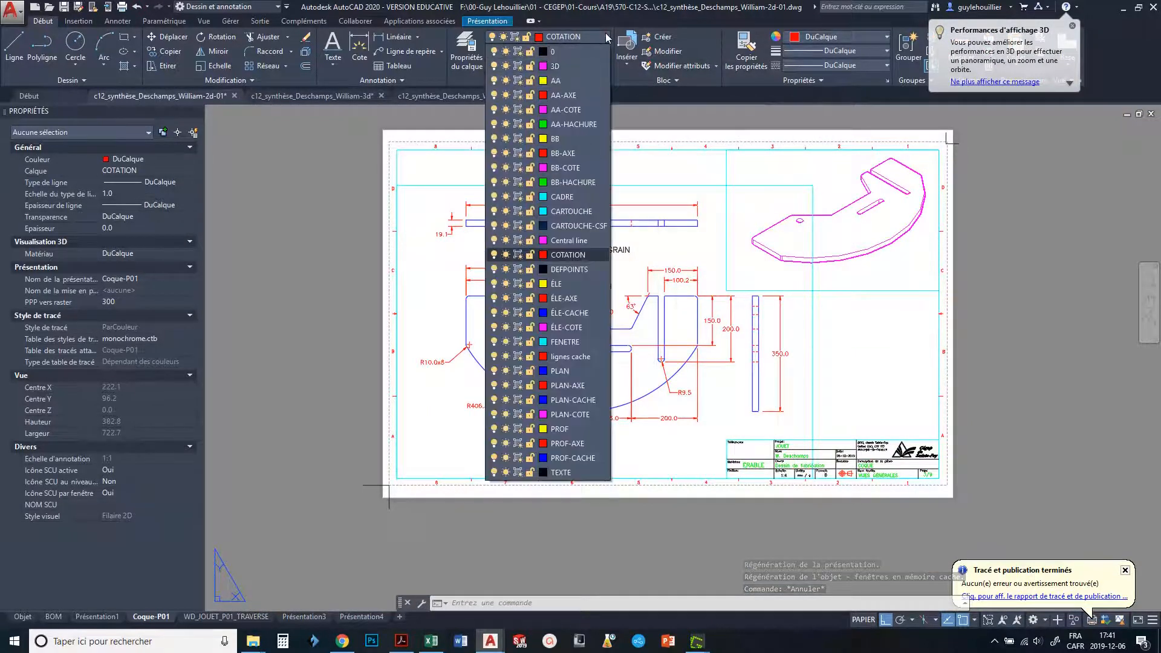
left_click(544, 68)
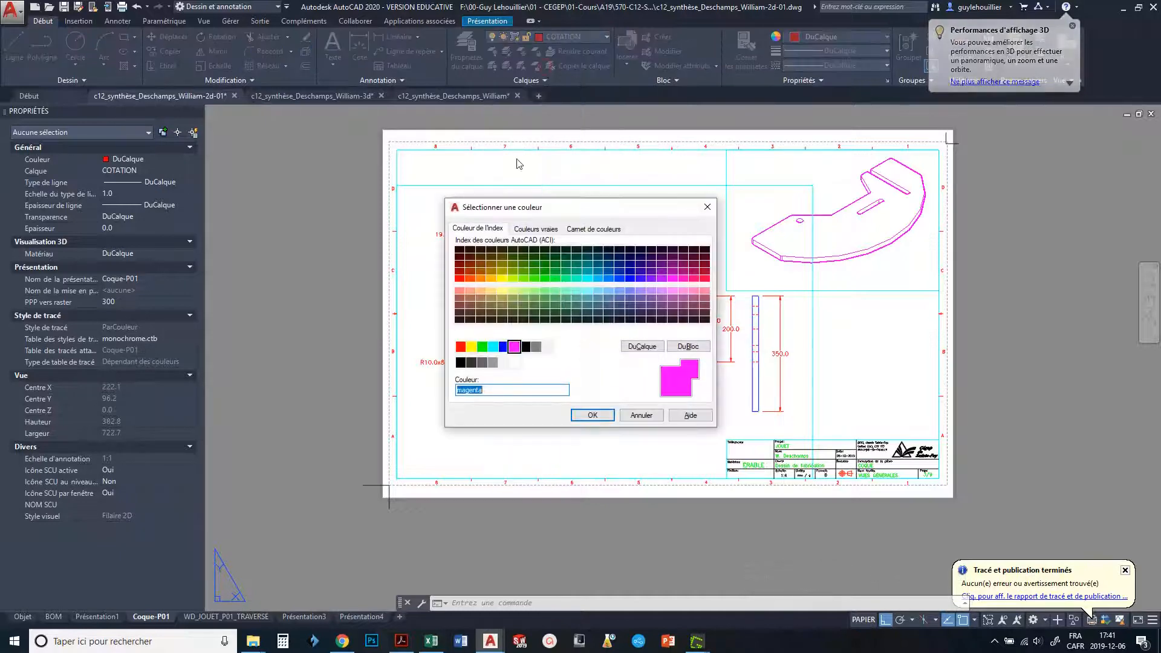
left_click(525, 346)
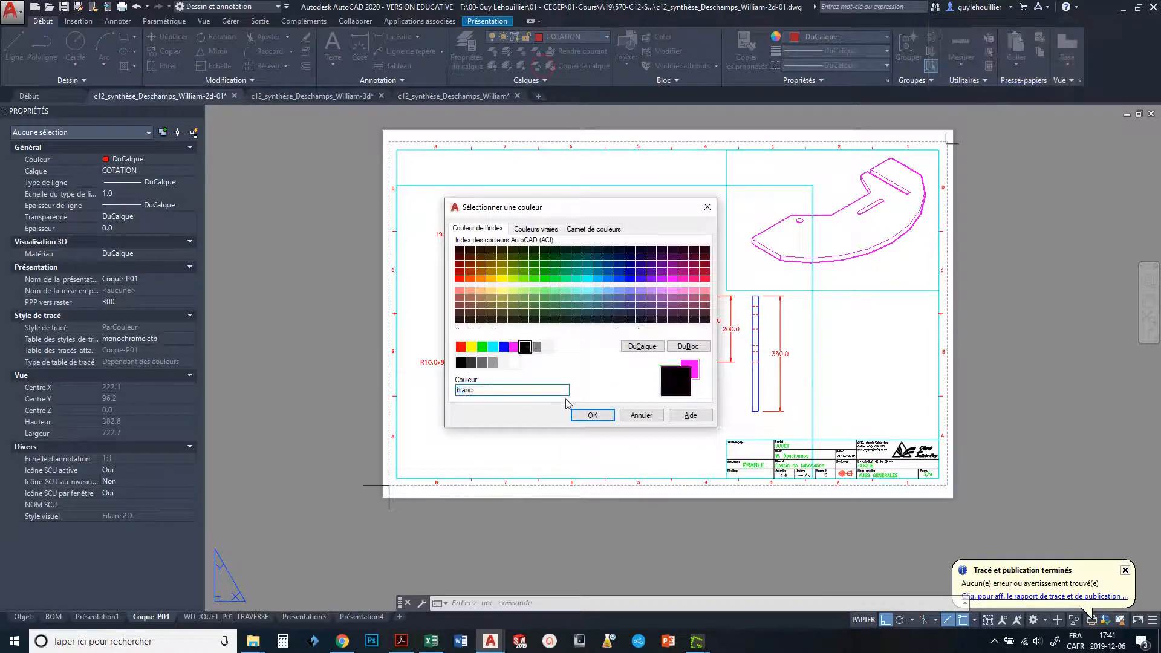
left_click(592, 415)
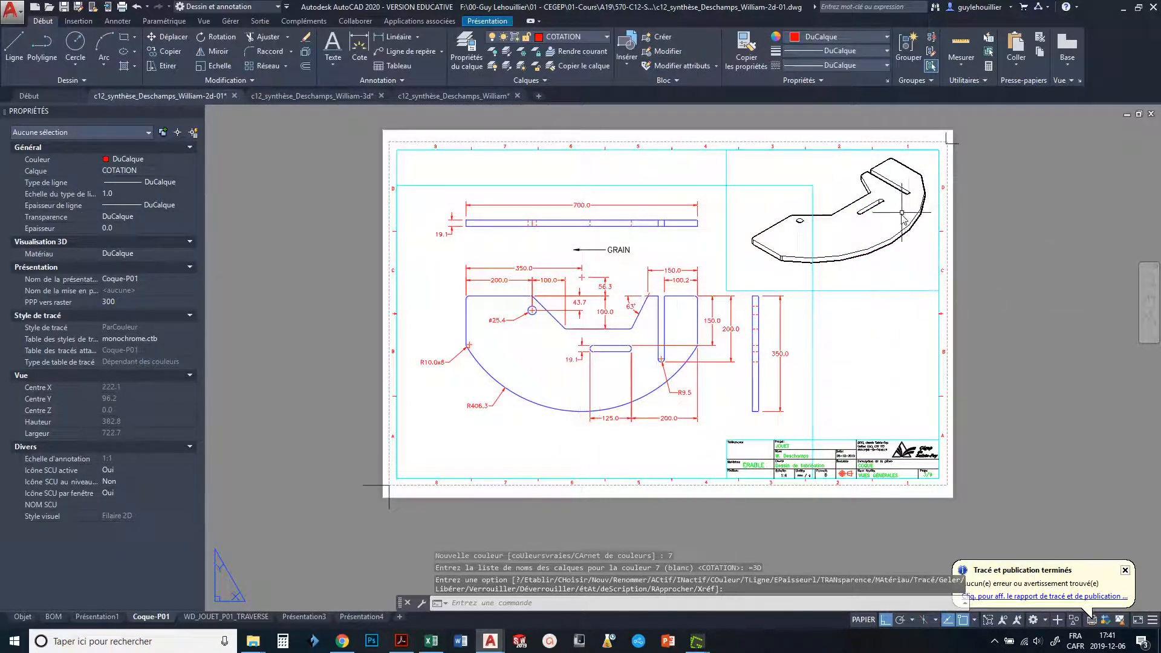
Preview the single-sheet plot again to check the isometric view's line colour, and leave without plotting.
middle_click_drag(900, 221, 845, 250)
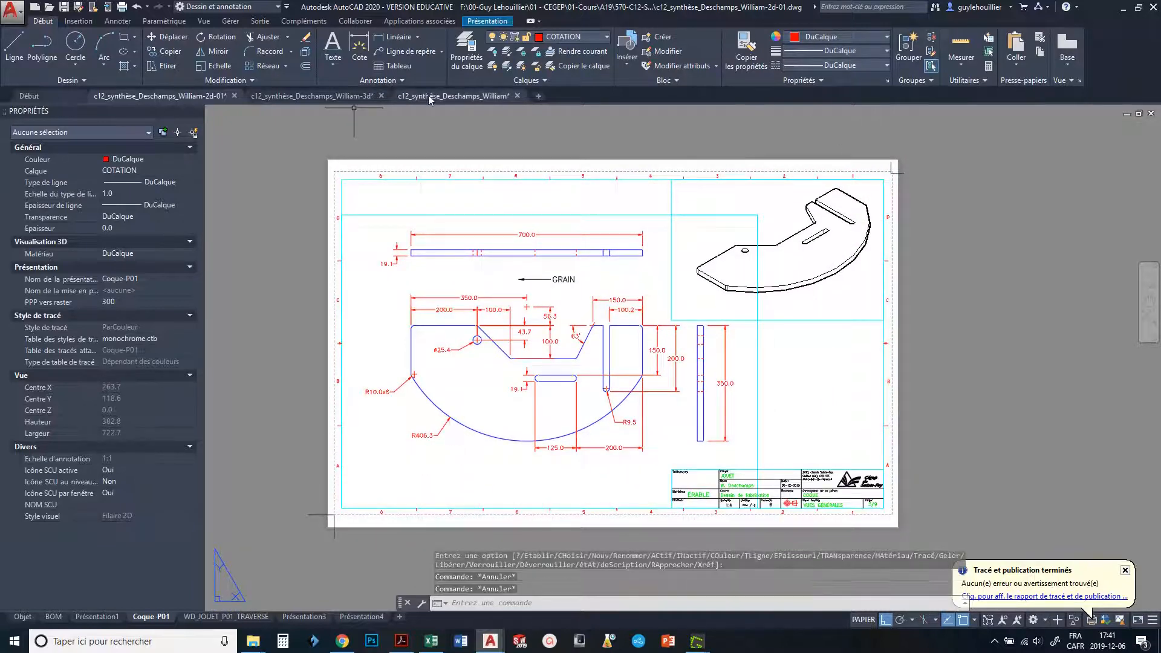
key("Escape")
key("Escape")
type("PLOT")
key("Return")
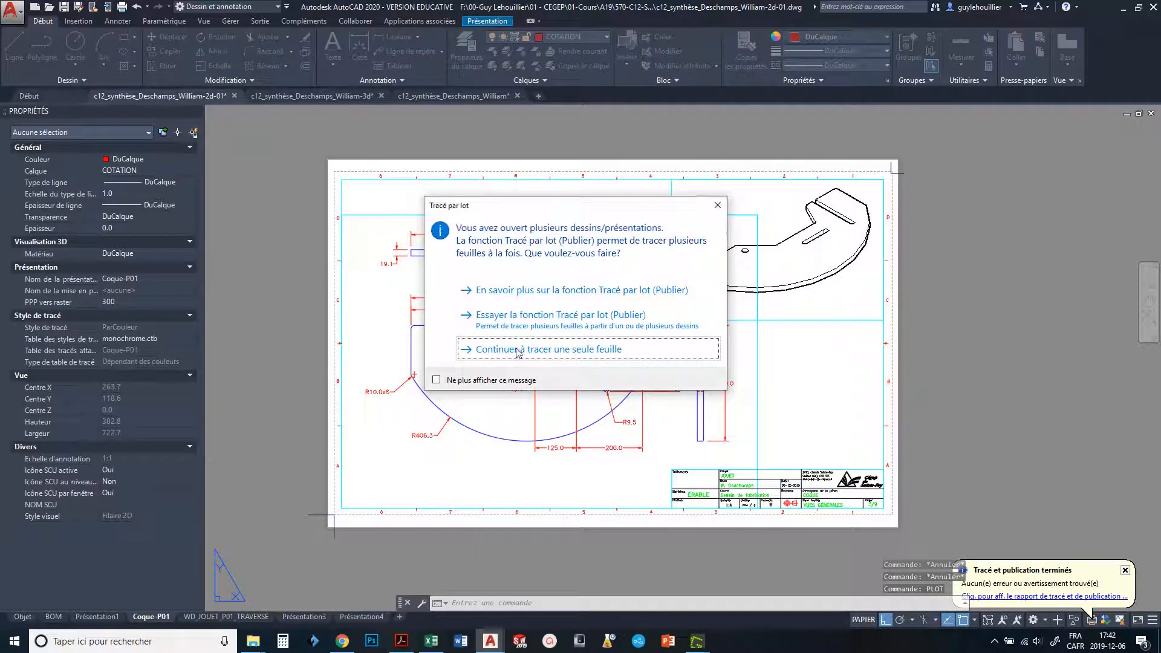
left_click(518, 350)
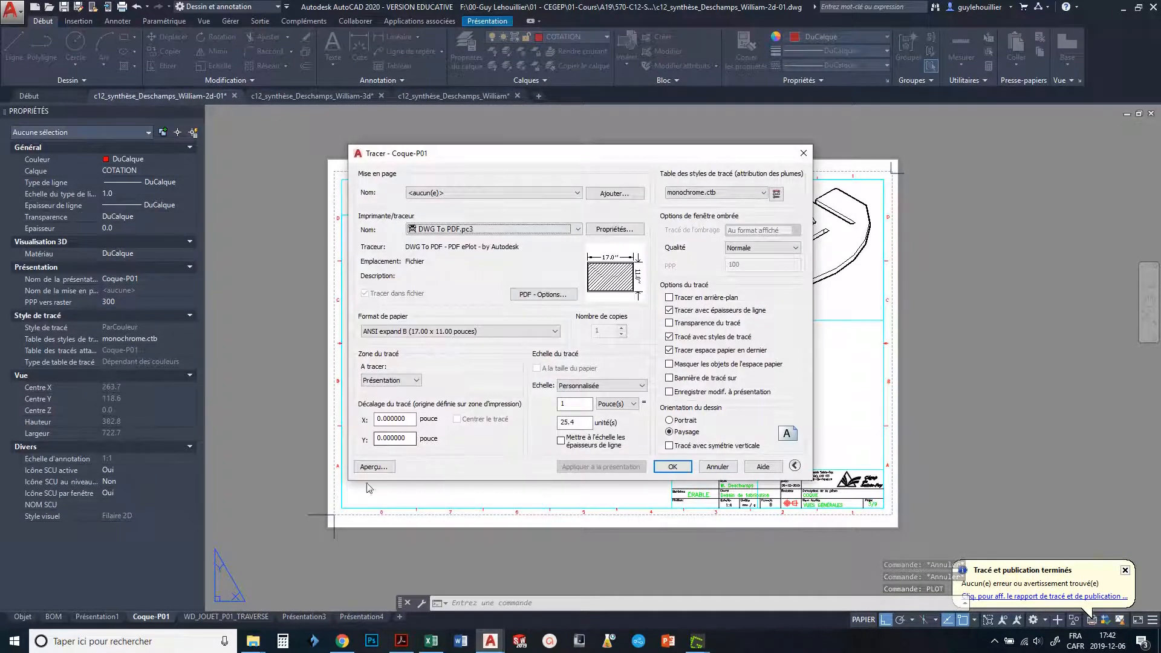
left_click(373, 467)
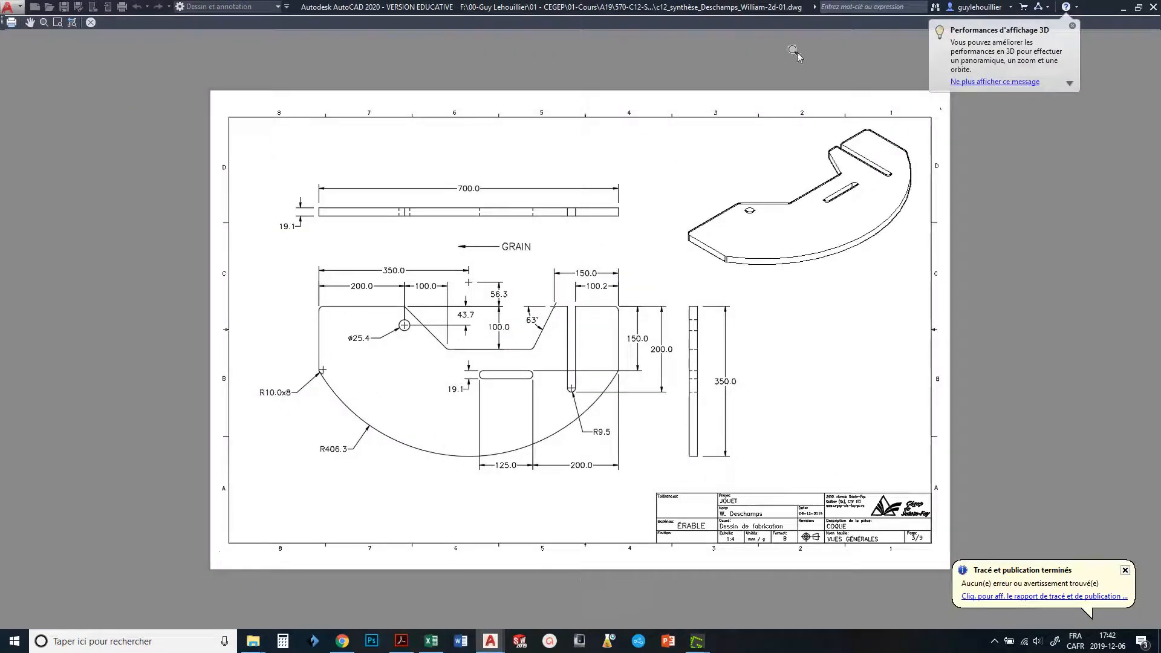
key("Escape")
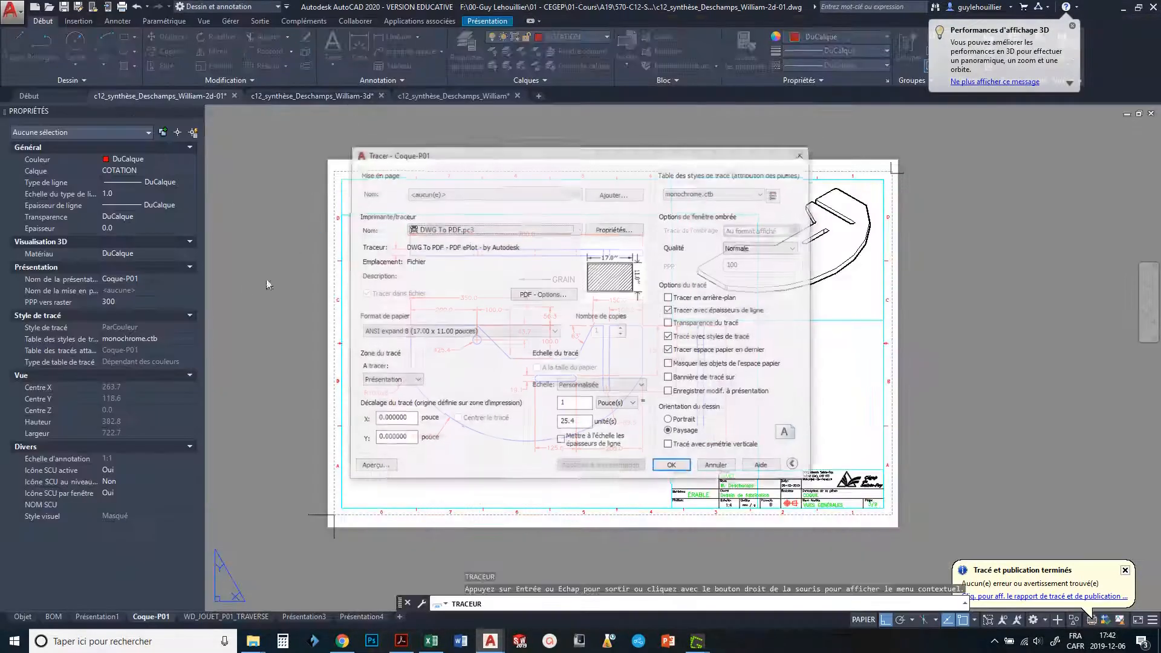
left_click(717, 467)
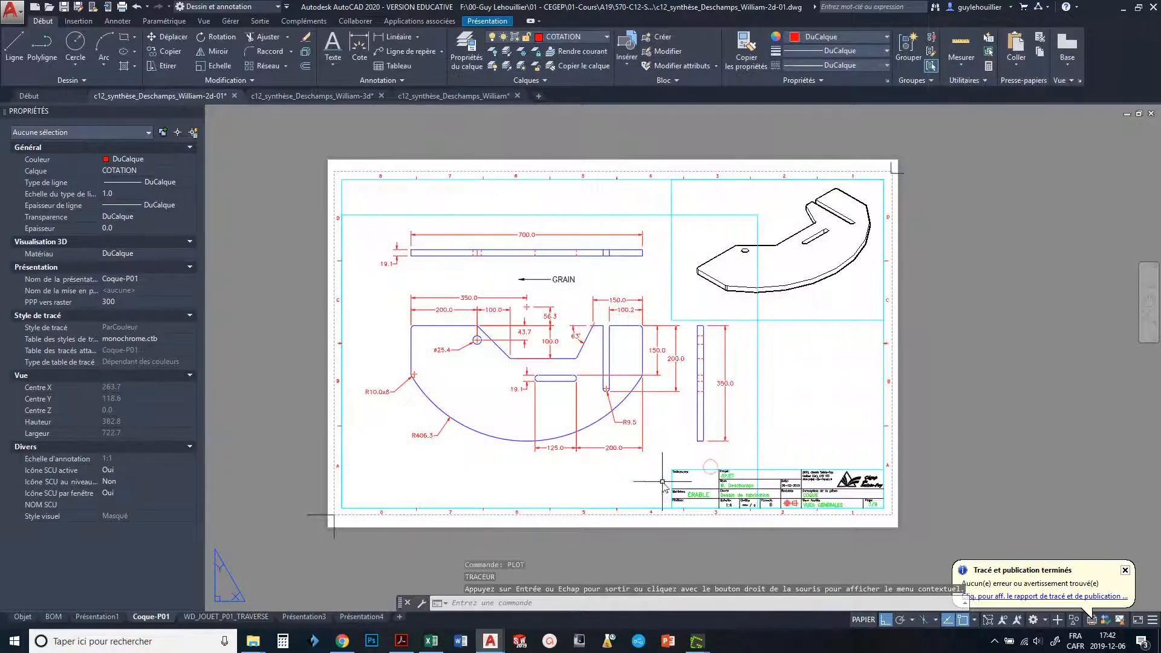
left_click(758, 437)
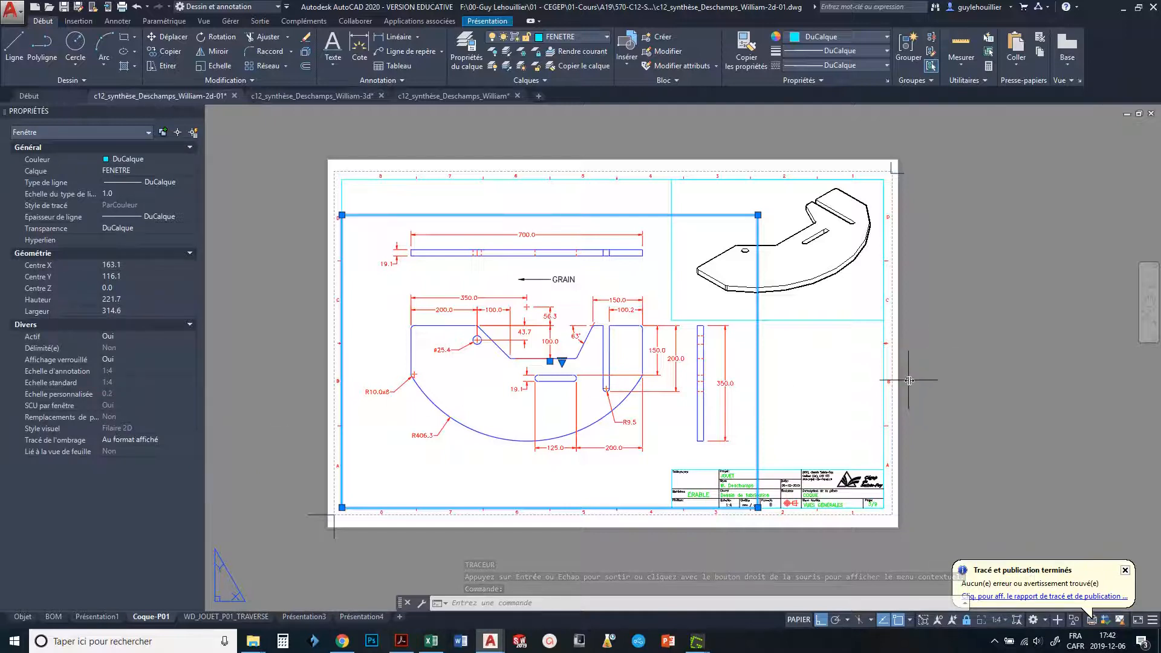
key("Escape")
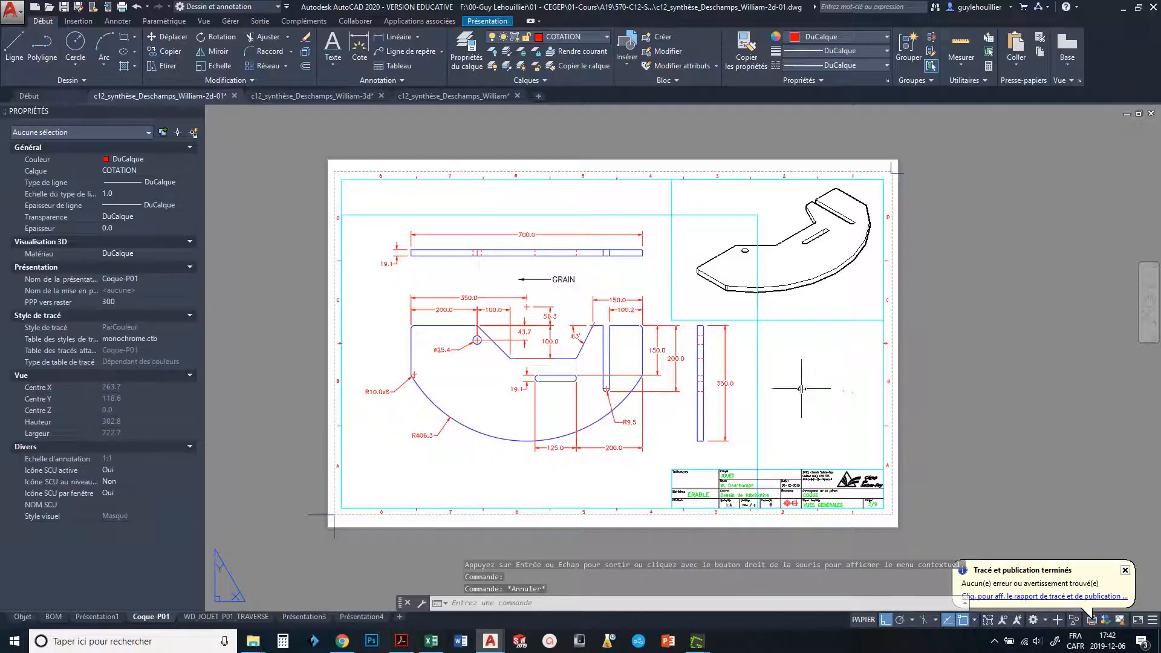